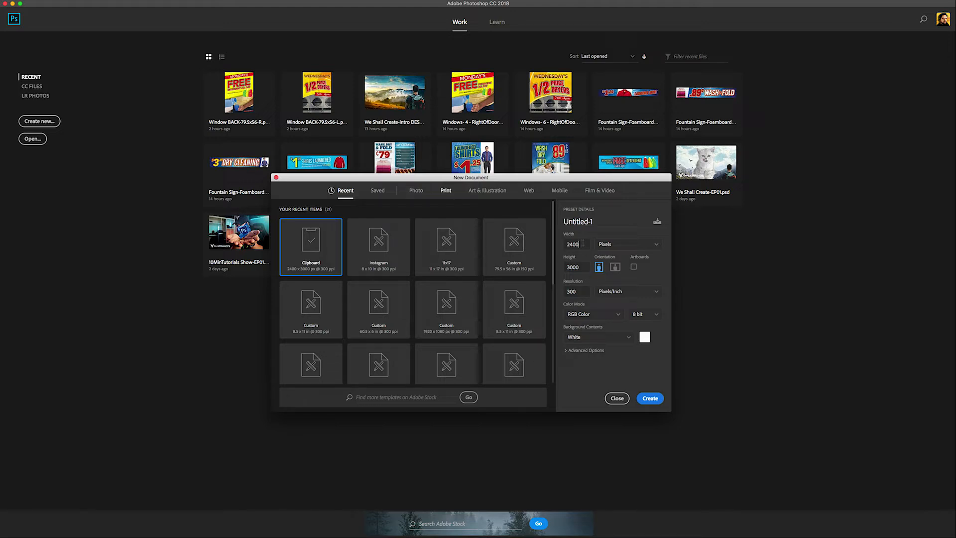
Create an 8 x 10 inch, 300 ppi document in RGB Color, Untitled-1
left_click(621, 246)
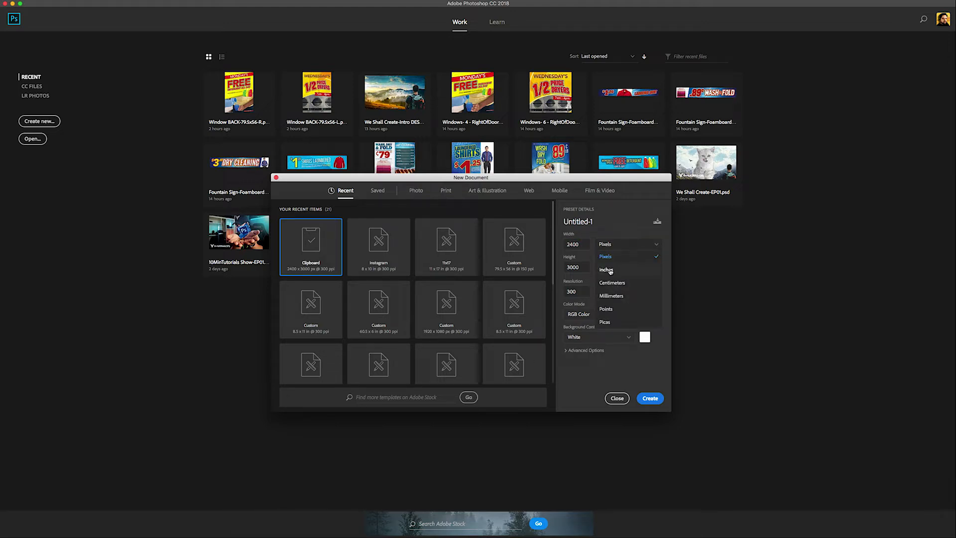
left_click(607, 270)
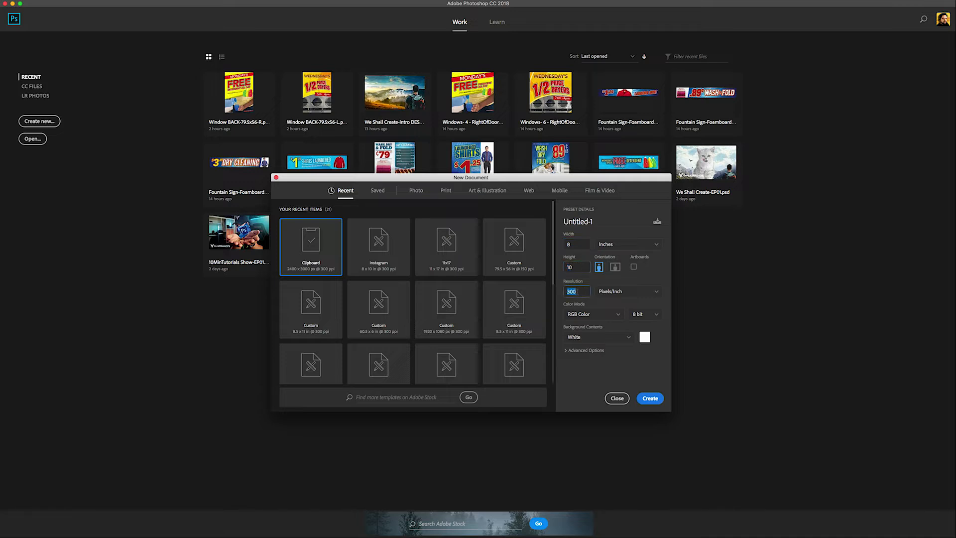
left_click(600, 315)
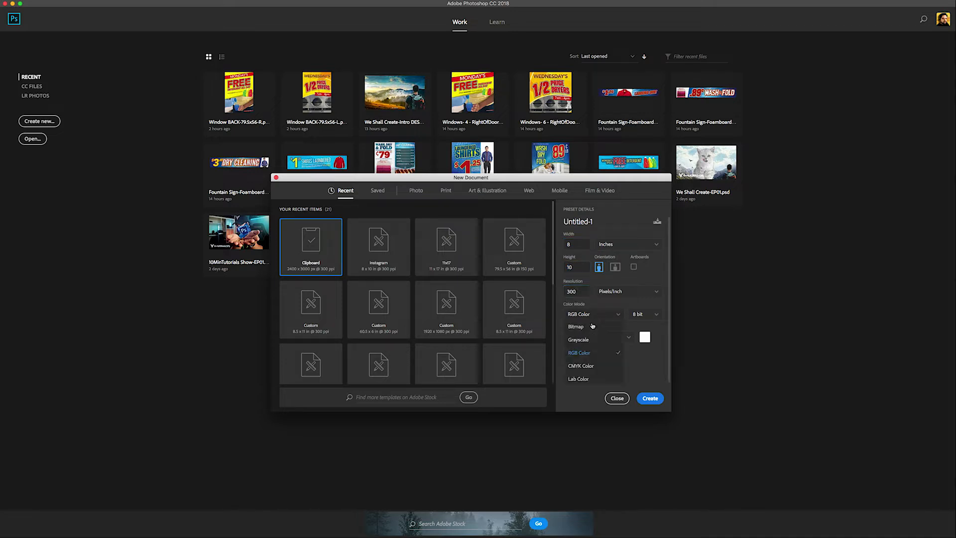
left_click(582, 353)
left_click(584, 316)
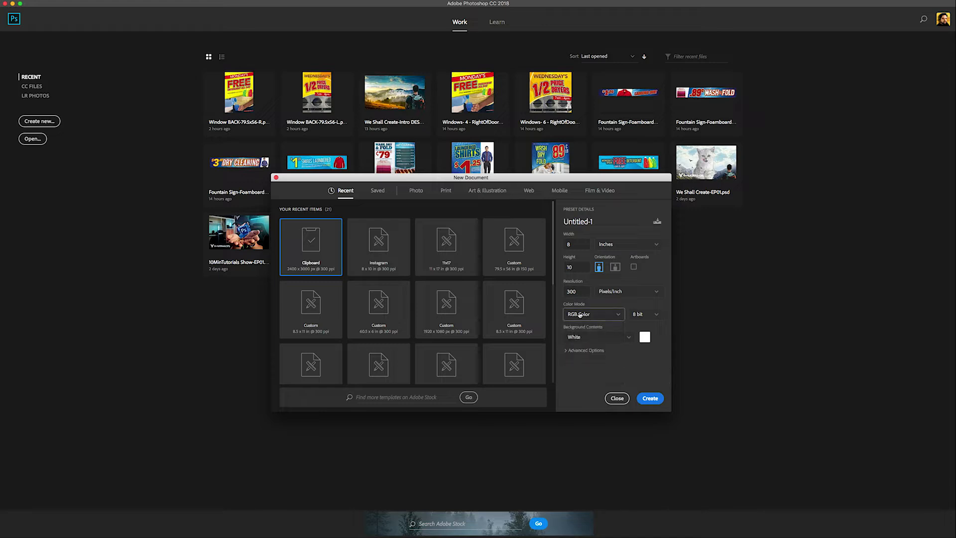
left_click(652, 398)
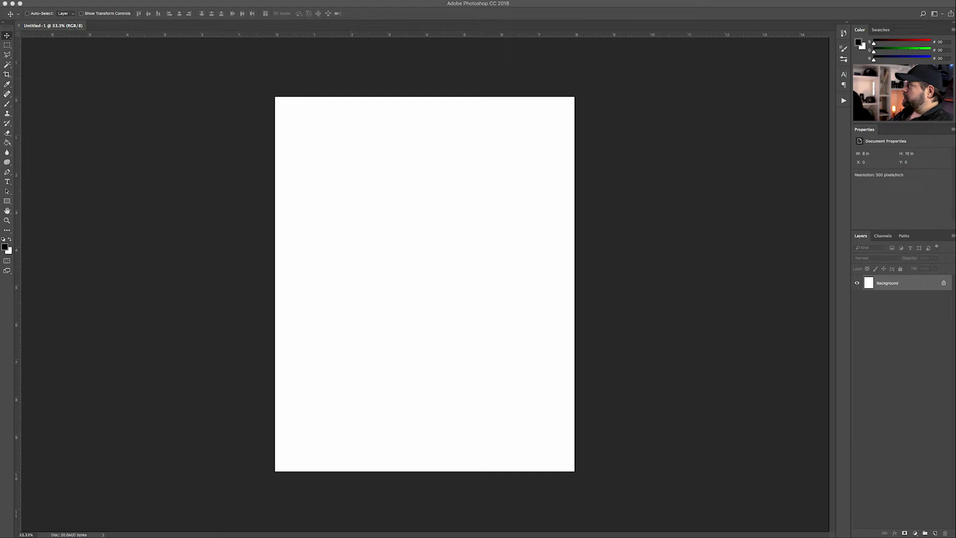
Place 02 Mountain 1, scale it up to fill the page and nudge it slightly down
left_click_drag(580, 315, 437, 358)
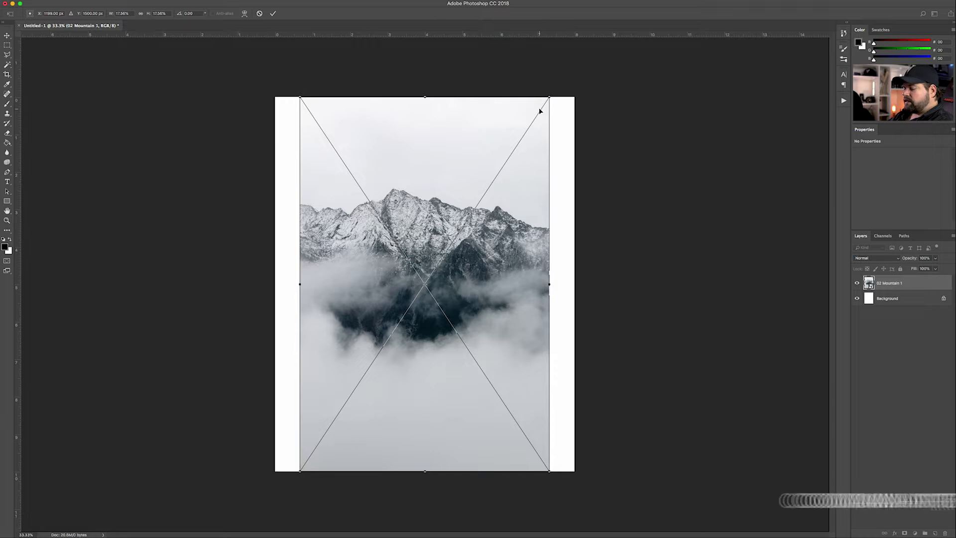
left_click_drag(550, 97, 603, 81)
key("Return")
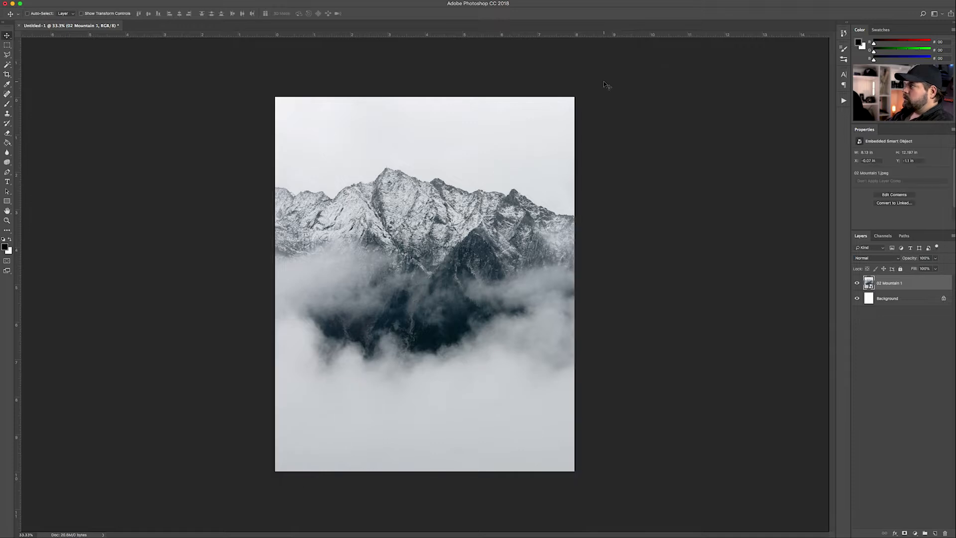
mouse_move(455, 236)
left_mouse_down()
mouse_move(454, 258)
mouse_move(451, 229)
left_mouse_up()
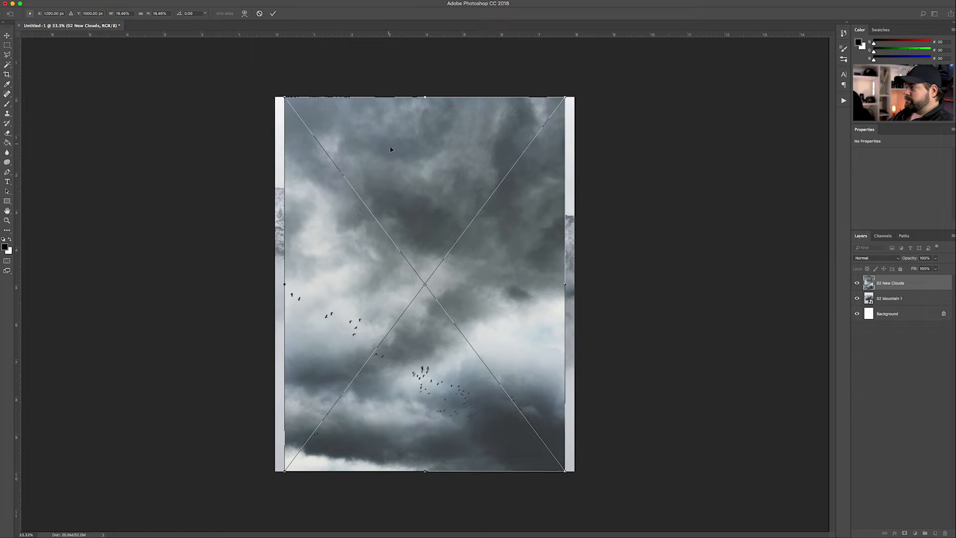
Enlarge 02 New Clouds, move it to the page top above the peaks, and add a layer mask
left_click_drag(567, 99, 583, 85)
key("Return")
left_click_drag(449, 337, 437, 108)
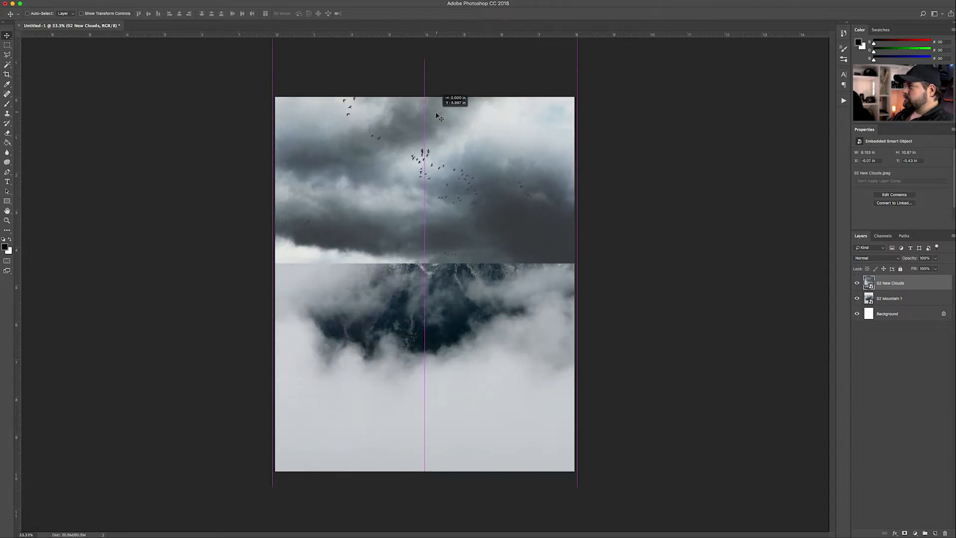
left_click_drag(450, 206, 450, 183)
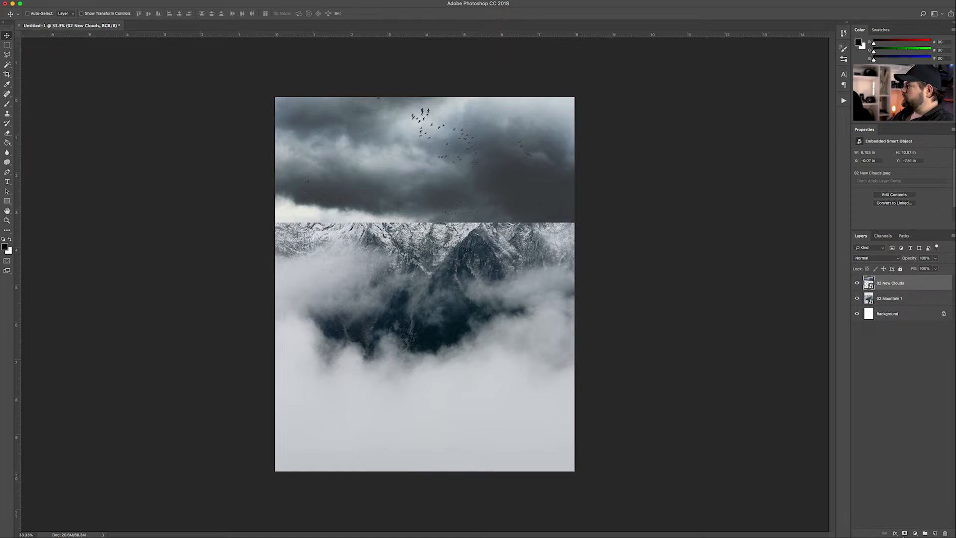
left_click(904, 533)
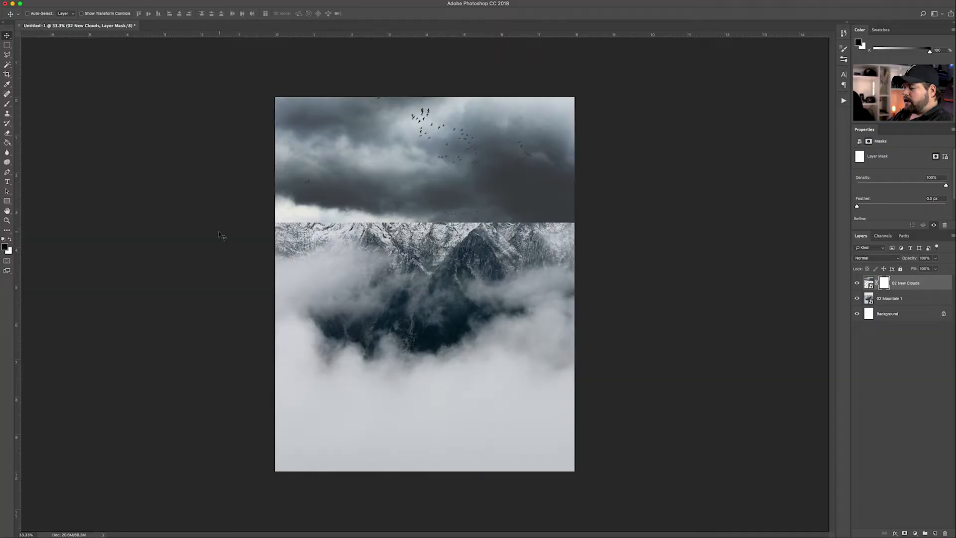
Erase on the clouds mask to fade the lower edge and darken the upper-right sky, then set 10% opacity
key("e")
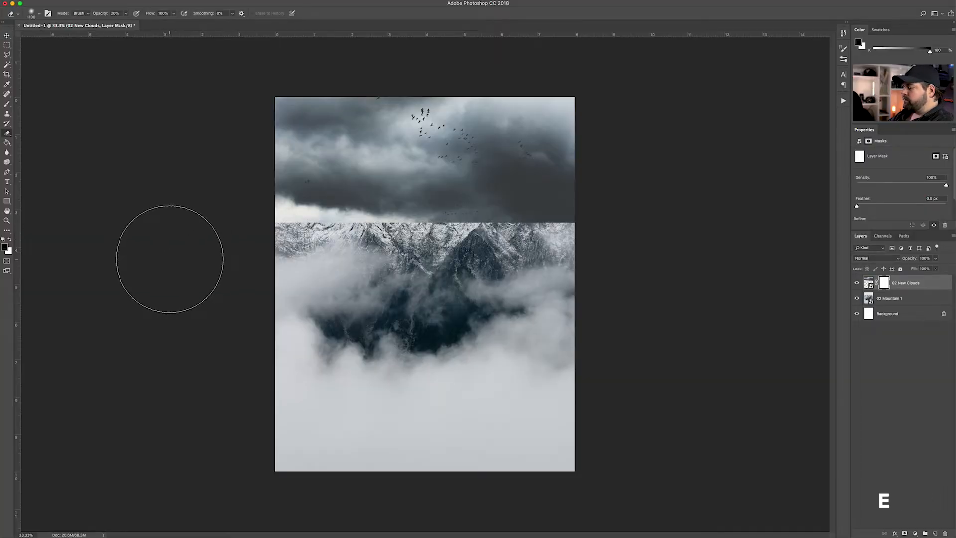
key("bracketleft")
key("bracketleft")
key("bracketleft")
key("bracketleft")
key("bracketleft")
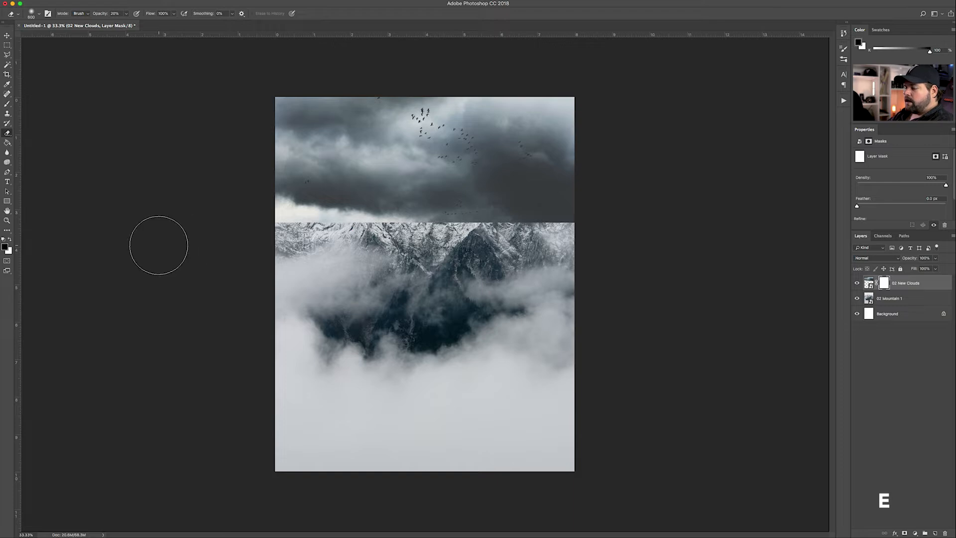
key("x")
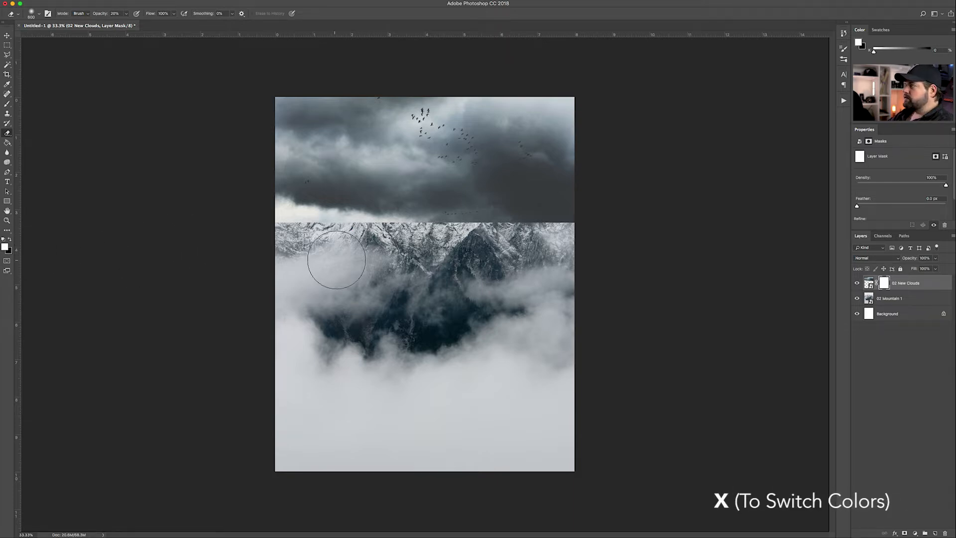
mouse_move(578, 231)
left_mouse_down()
mouse_move(536, 241)
mouse_move(550, 229)
mouse_move(545, 242)
mouse_move(515, 214)
mouse_move(528, 201)
mouse_move(493, 204)
mouse_move(470, 235)
mouse_move(450, 212)
mouse_move(389, 197)
mouse_move(303, 236)
mouse_move(408, 220)
mouse_move(567, 242)
mouse_move(553, 229)
mouse_move(378, 210)
mouse_move(296, 233)
mouse_move(267, 213)
mouse_move(288, 229)
mouse_move(457, 220)
left_mouse_up()
key("x")
mouse_move(554, 181)
left_mouse_down()
mouse_move(498, 197)
mouse_move(570, 198)
mouse_move(502, 171)
mouse_move(577, 203)
mouse_move(438, 171)
mouse_move(395, 203)
mouse_move(294, 188)
mouse_move(283, 231)
mouse_move(314, 226)
mouse_move(312, 217)
mouse_move(267, 201)
mouse_move(301, 224)
left_mouse_up()
key("x")
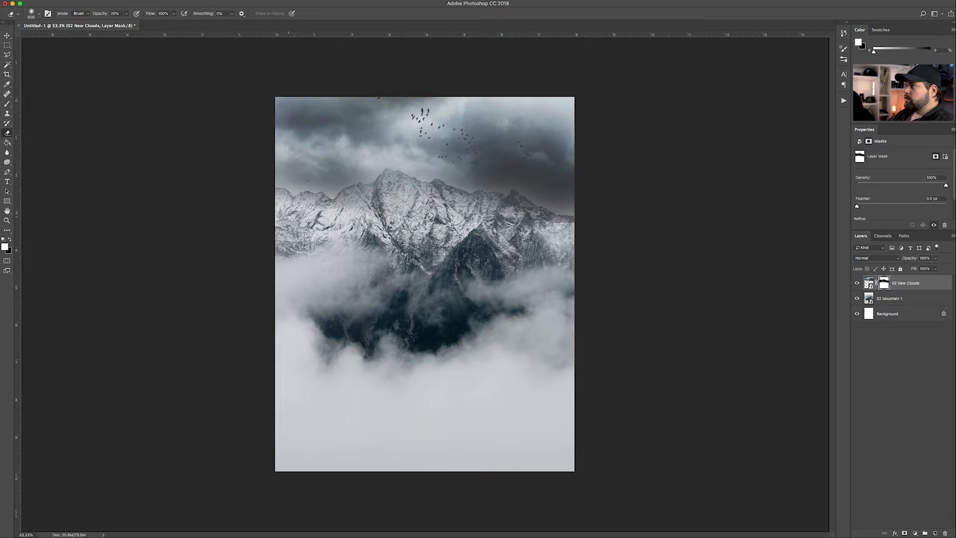
key("1")
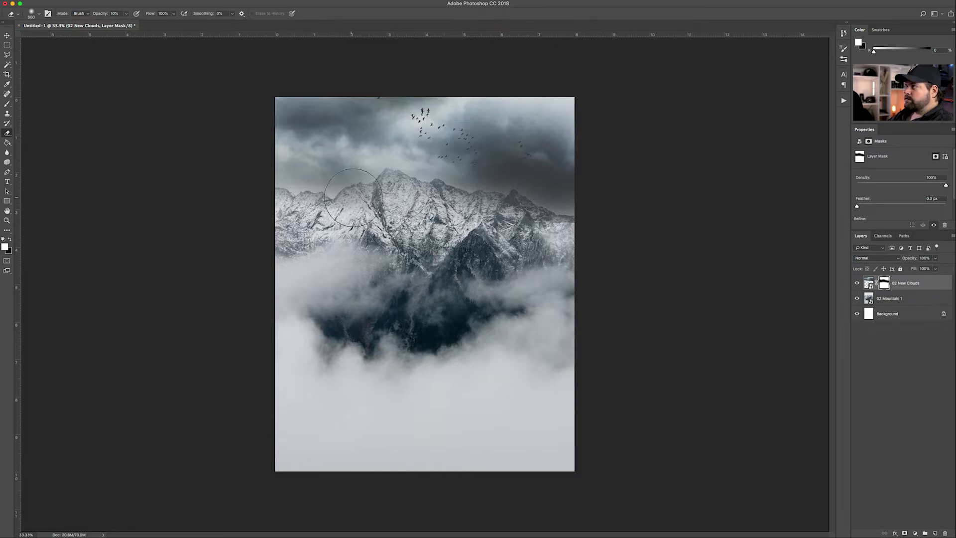
Clear cloud haze off the peaks and darken the haze above the right ridge, keeping 10% opacity
mouse_move(307, 185)
left_mouse_down()
mouse_move(279, 172)
mouse_move(406, 202)
mouse_move(479, 182)
mouse_move(550, 192)
mouse_move(497, 171)
mouse_move(418, 199)
mouse_move(551, 240)
left_mouse_up()
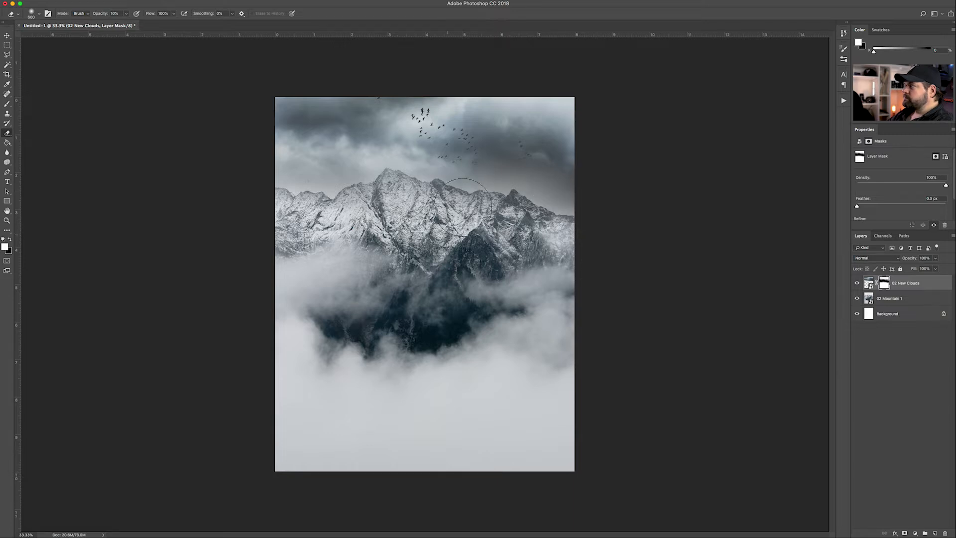
key("x")
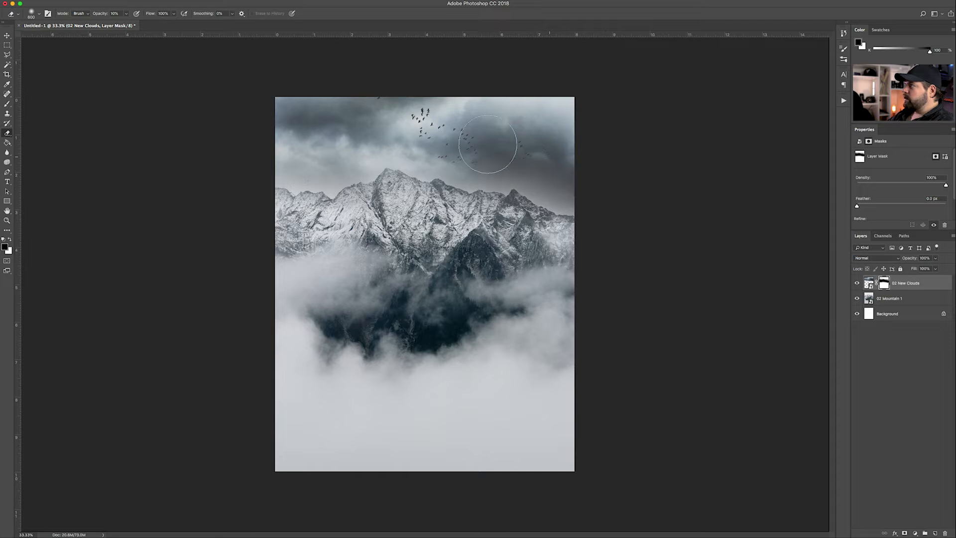
mouse_move(536, 188)
left_mouse_down()
mouse_move(557, 191)
mouse_move(533, 177)
mouse_move(557, 204)
mouse_move(531, 169)
mouse_move(503, 178)
left_mouse_up()
key("x")
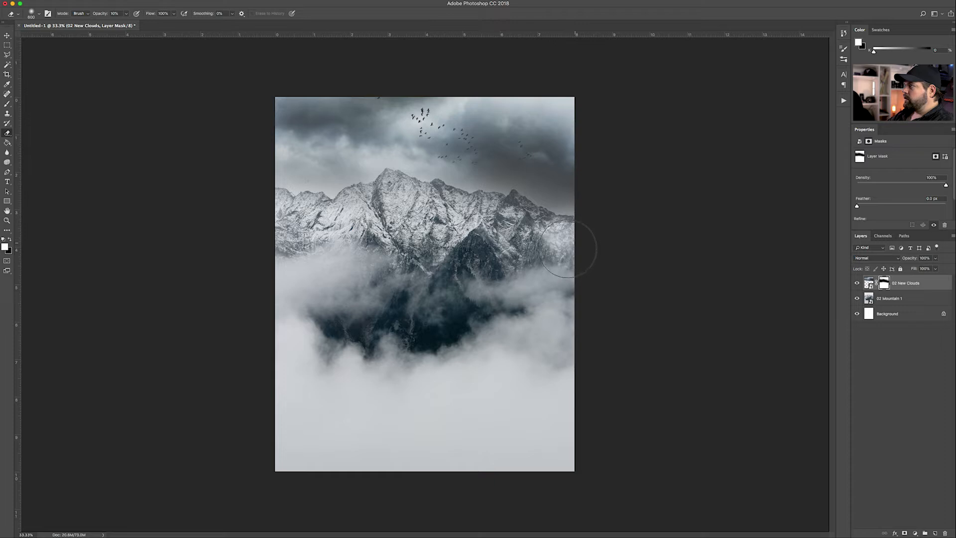
key("3")
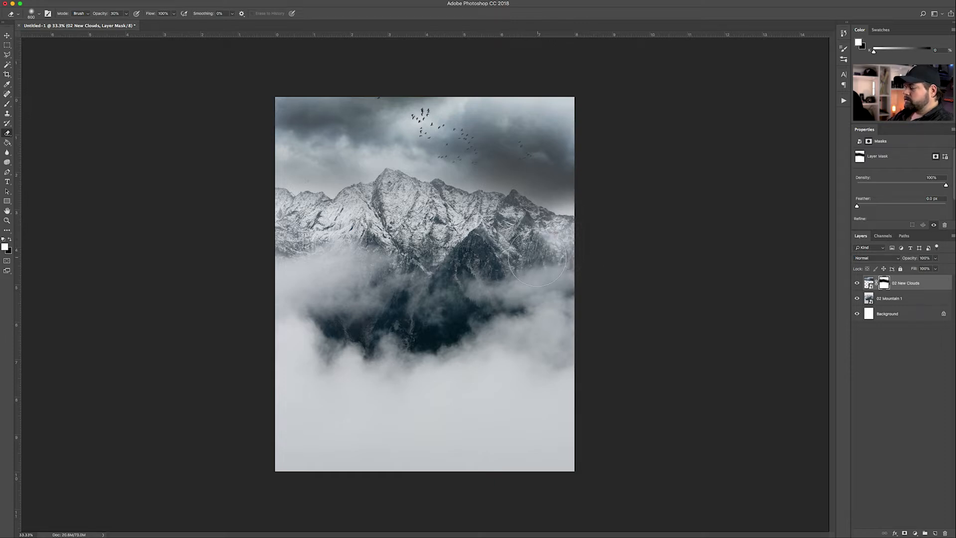
key("1")
Zoom in on the upper-left peaks and birds, stepping the brush from 400 to 300 to 150
key("bracketleft")
key("bracketleft")
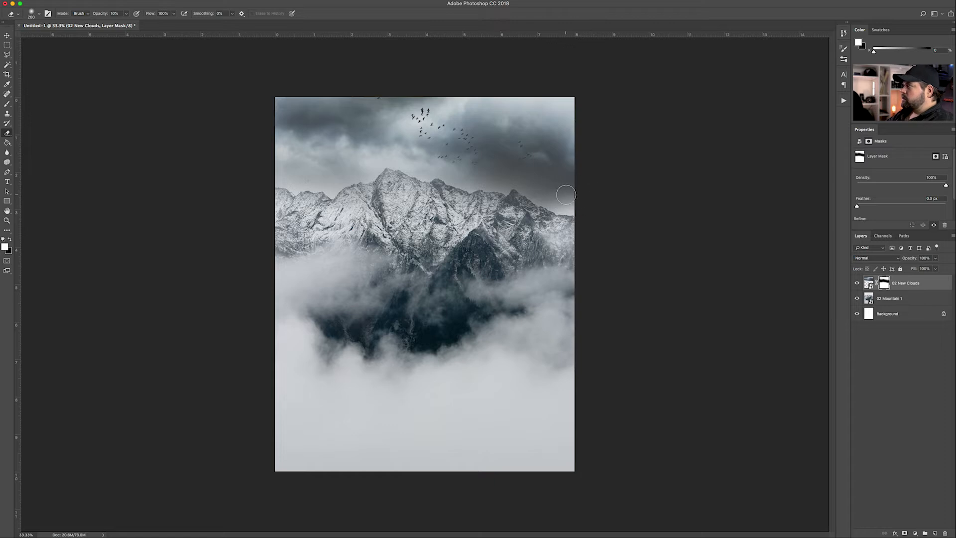
key("bracketright")
key("bracketright")
key("bracketright")
key("x")
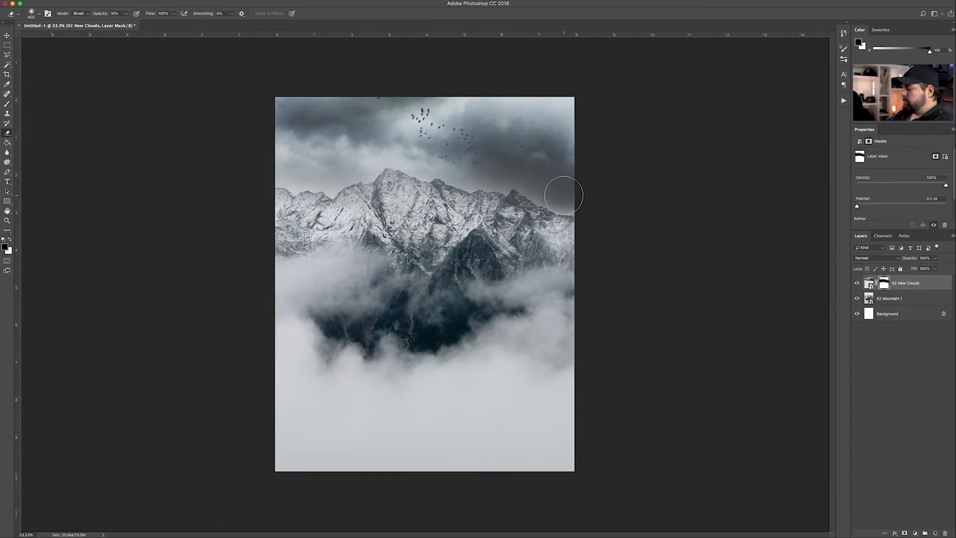
key("bracketleft")
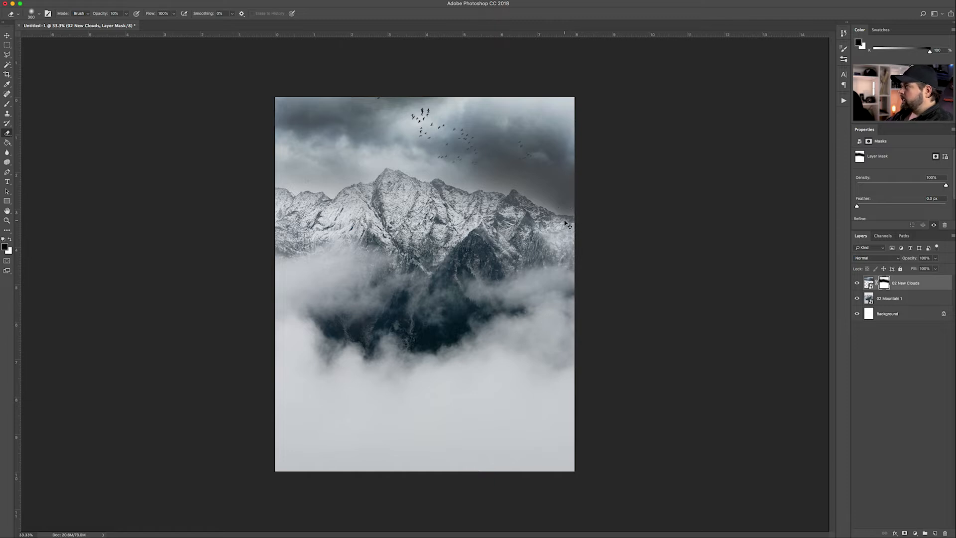
key("super+plus")
key("super+plus")
left_click_drag(712, 160, 485, 244)
key("x")
key("bracketleft")
key("bracketleft")
key("bracketleft")
key("bracketleft")
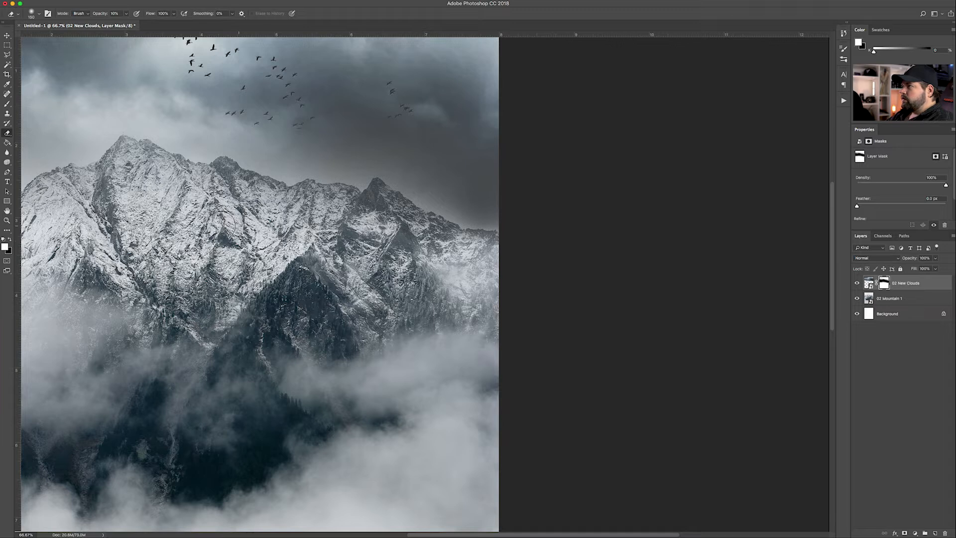
Zoom back out, deselect the clouds layer and place the 02 Mountain 2 photo
left_click(7, 35)
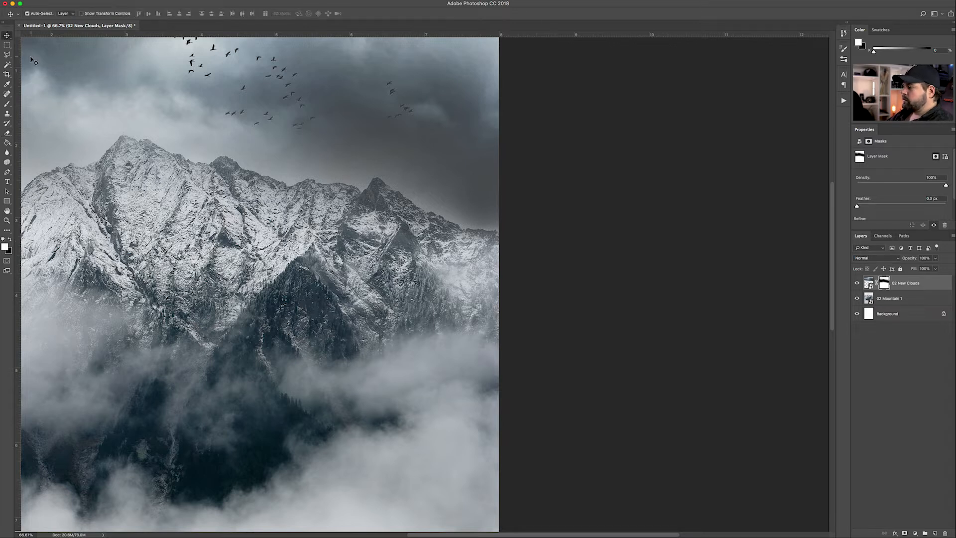
key("super+minus")
key("super+minus")
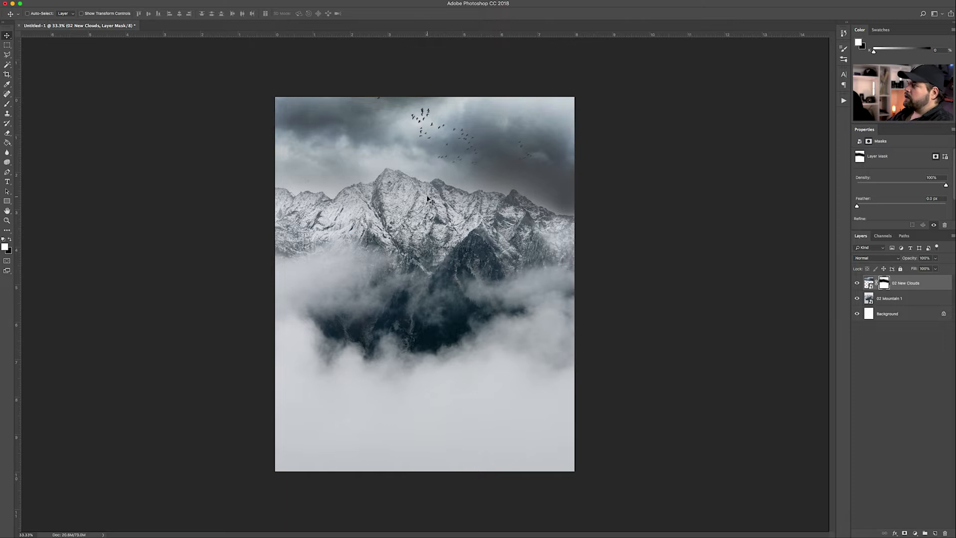
left_click(884, 385)
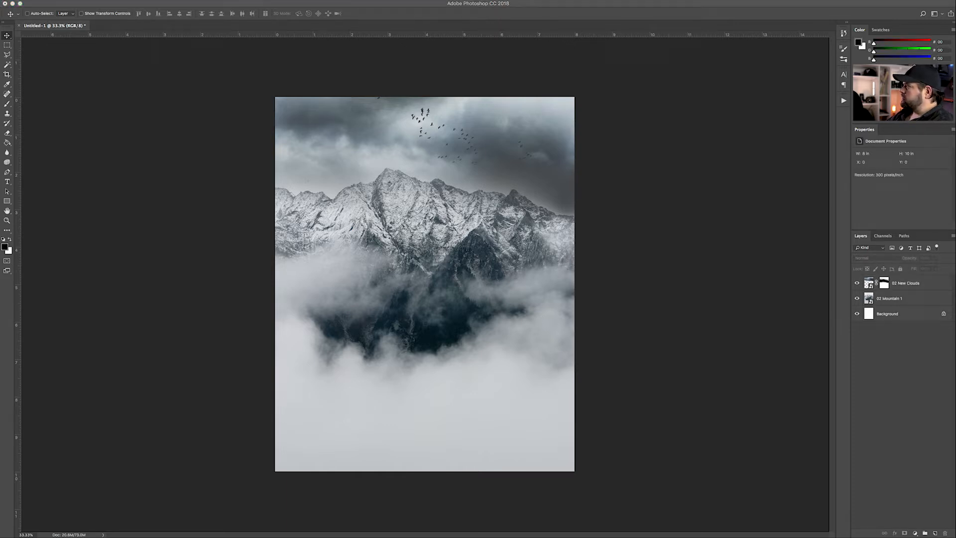
left_click_drag(408, 349, 408, 348)
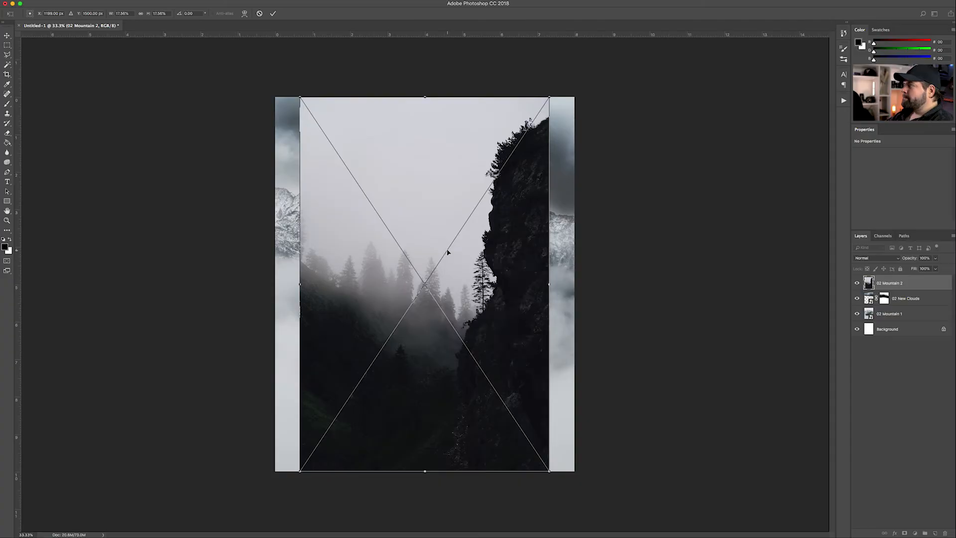
Flip the 02 Mountain 2 forest cliff photo horizontally and move it to the page's left edge
right_click(448, 249)
left_click(477, 337)
key("Return")
left_click_drag(473, 305, 451, 287)
Shrink the cliff photo into the lower-left area and add a layer mask to it
key("super+t")
left_click_drag(522, 97, 410, 197)
key("Return")
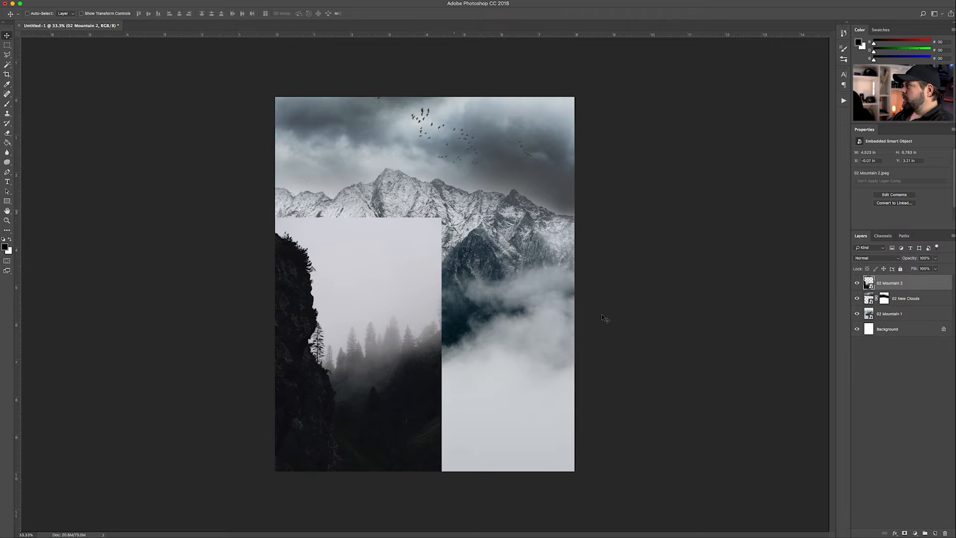
left_click(905, 533)
Fade the top of the cliff photo into the mountains with a 500 eraser on the mask
key("e")
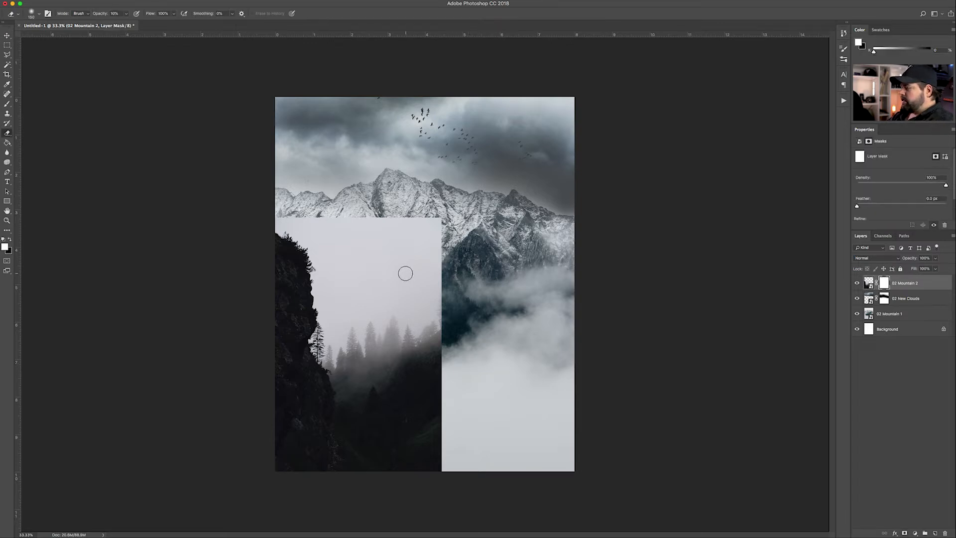
key("bracketright")
key("bracketright")
key("bracketright")
key("bracketright")
mouse_move(306, 199)
left_mouse_down()
mouse_move(424, 224)
mouse_move(443, 246)
mouse_move(427, 277)
mouse_move(438, 280)
mouse_move(401, 220)
mouse_move(414, 222)
mouse_move(284, 197)
mouse_move(386, 256)
mouse_move(398, 234)
mouse_move(456, 306)
mouse_move(458, 390)
mouse_move(430, 379)
mouse_move(423, 408)
mouse_move(434, 460)
mouse_move(459, 442)
mouse_move(455, 453)
mouse_move(439, 452)
mouse_move(434, 348)
mouse_move(403, 199)
left_mouse_up()
With a much larger brush at 20% opacity, fog over the lower-left dark trees and cliff base
key("6")
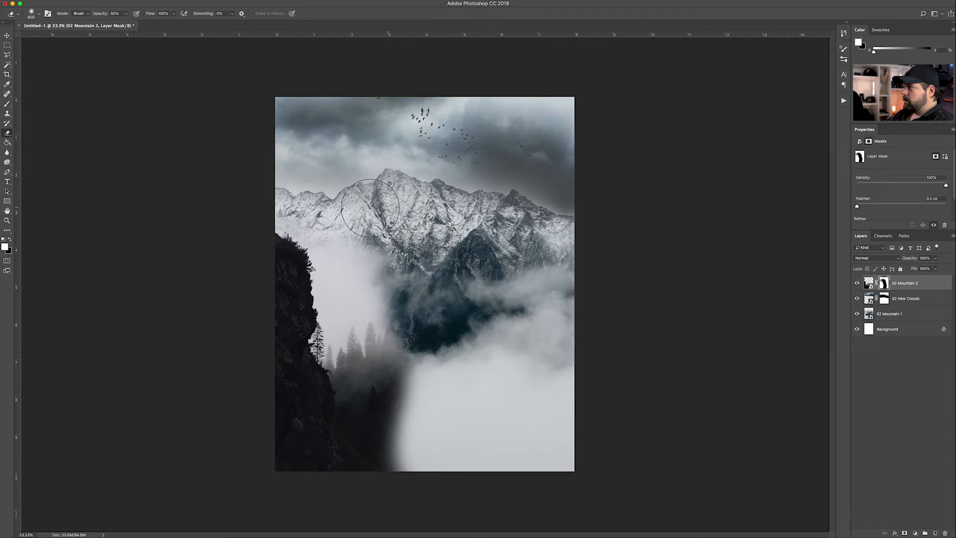
key("bracketright")
key("bracketright")
key("bracketright")
key("bracketright")
key("bracketright")
key("bracketright")
key("2")
mouse_move(410, 438)
left_mouse_down()
mouse_move(331, 470)
mouse_move(407, 436)
mouse_move(363, 298)
left_mouse_up()
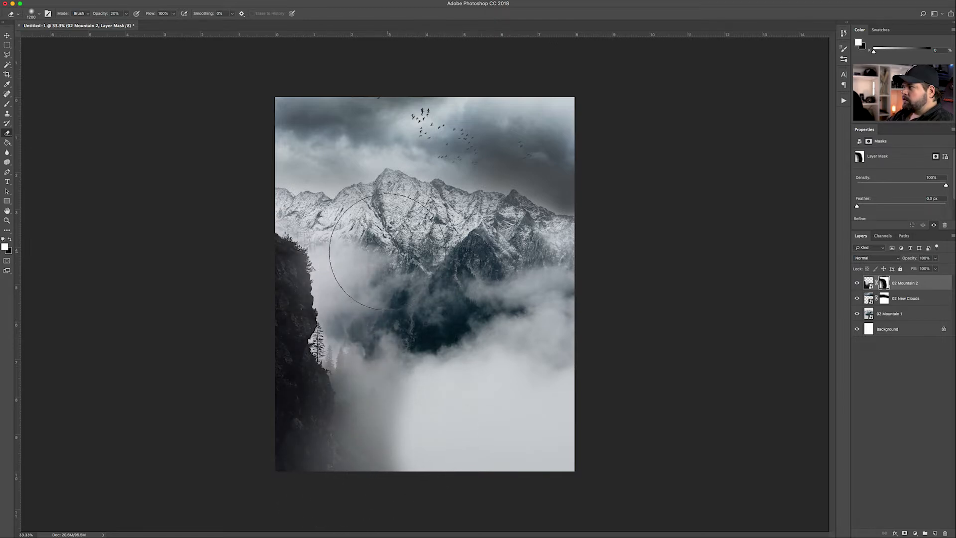
mouse_move(398, 440)
left_mouse_down()
mouse_move(410, 442)
mouse_move(331, 486)
mouse_move(410, 455)
left_mouse_up()
mouse_move(398, 352)
left_mouse_down()
mouse_move(378, 343)
mouse_move(415, 364)
left_mouse_up()
mouse_move(419, 416)
left_mouse_down()
mouse_move(335, 454)
mouse_move(400, 401)
left_mouse_up()
mouse_move(356, 426)
left_mouse_down()
mouse_move(306, 422)
mouse_move(340, 404)
mouse_move(412, 427)
left_mouse_up()
key("bracketleft")
key("bracketleft")
key("bracketleft")
key("bracketleft")
key("bracketleft")
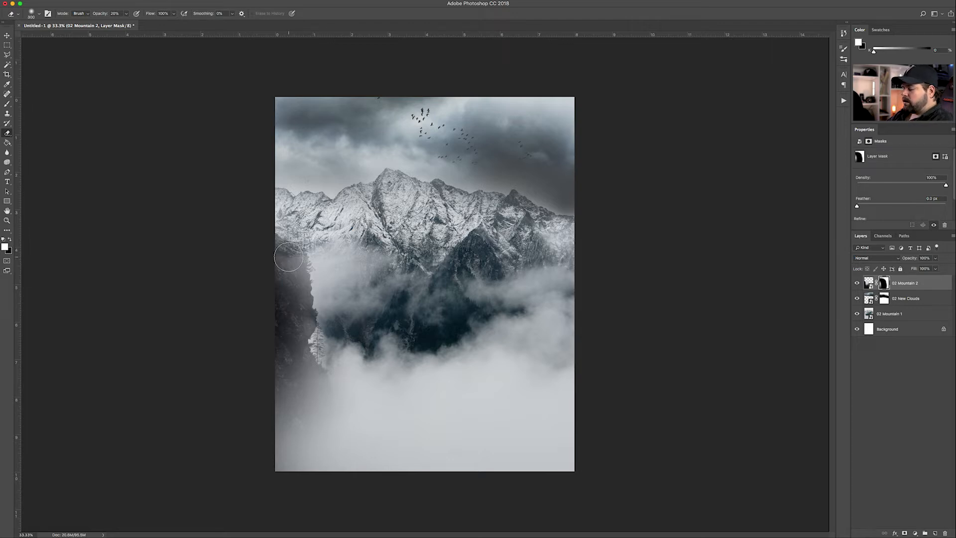
Paint black on the mask to bring back the left cliff, enlarging the brush to 600
key("x")
mouse_move(290, 257)
left_mouse_down()
mouse_move(283, 250)
mouse_move(305, 304)
left_mouse_up()
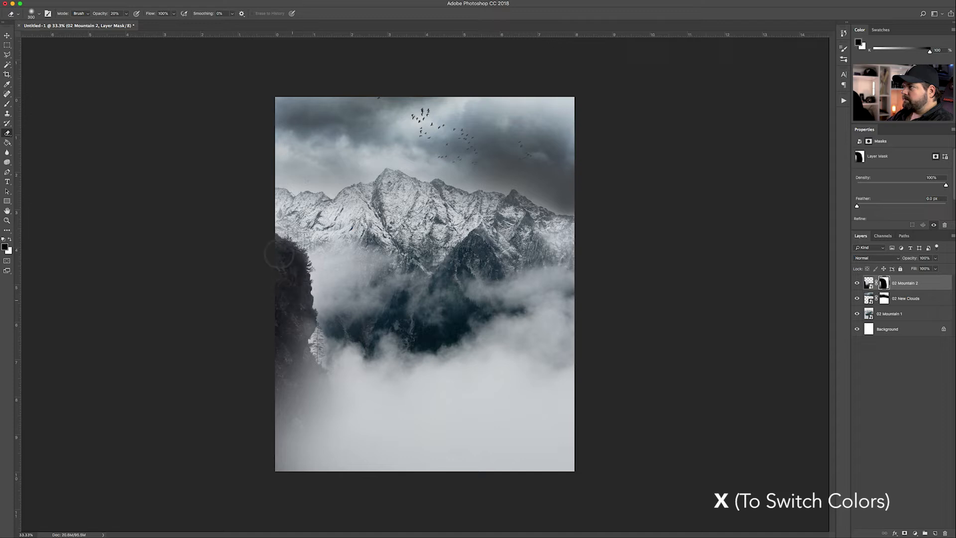
mouse_move(303, 310)
left_mouse_down()
mouse_move(299, 347)
mouse_move(292, 323)
mouse_move(283, 371)
mouse_move(291, 320)
left_mouse_up()
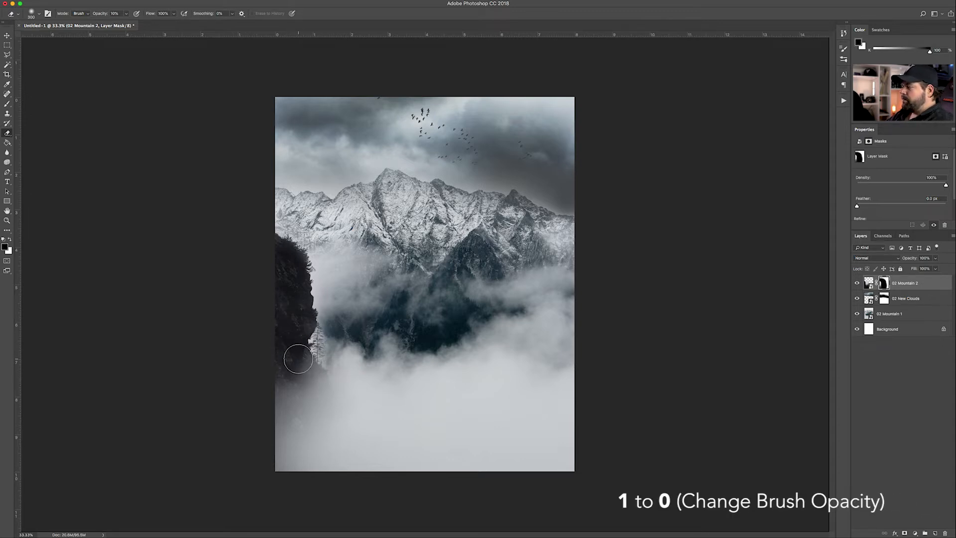
key("bracketright")
key("bracketright")
key("bracketright")
mouse_move(321, 408)
left_mouse_down()
mouse_move(303, 418)
mouse_move(319, 440)
mouse_move(297, 429)
mouse_move(293, 439)
mouse_move(300, 384)
mouse_move(321, 390)
mouse_move(364, 438)
mouse_move(325, 413)
mouse_move(336, 415)
mouse_move(295, 353)
mouse_move(315, 365)
mouse_move(330, 329)
mouse_move(311, 370)
mouse_move(329, 350)
mouse_move(340, 384)
mouse_move(361, 376)
mouse_move(342, 390)
mouse_move(334, 353)
left_mouse_up()
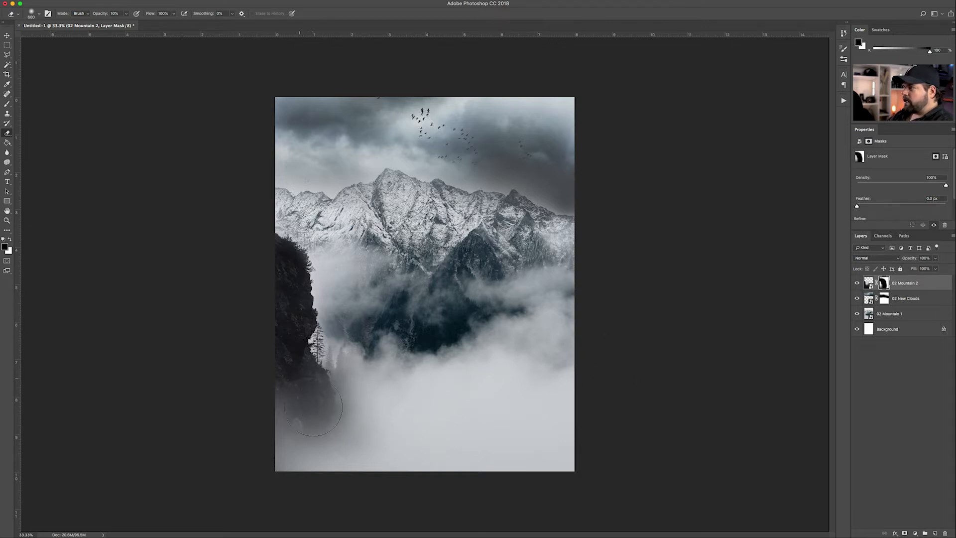
left_click_drag(319, 406, 328, 355)
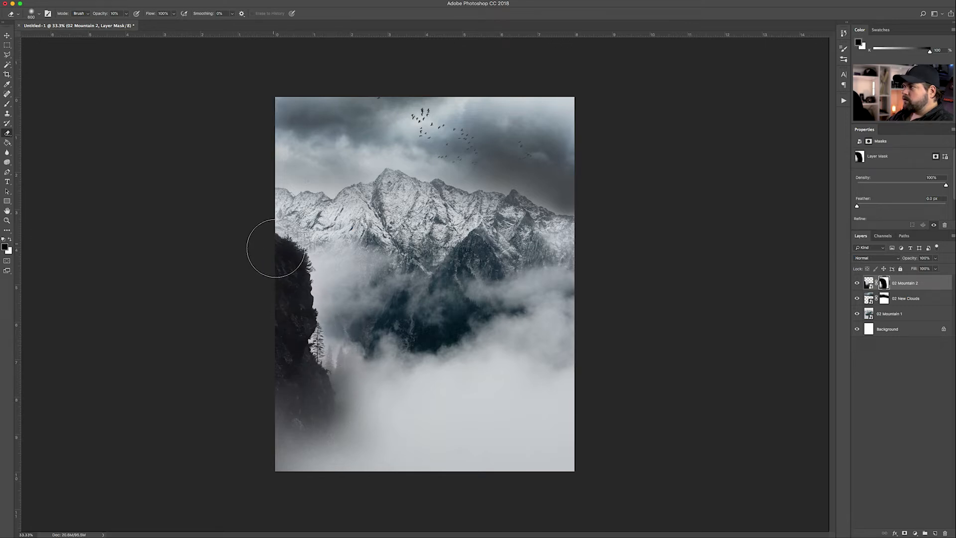
Darken the left cliff edge down to its base, then fade the base back into mist with white
key("x")
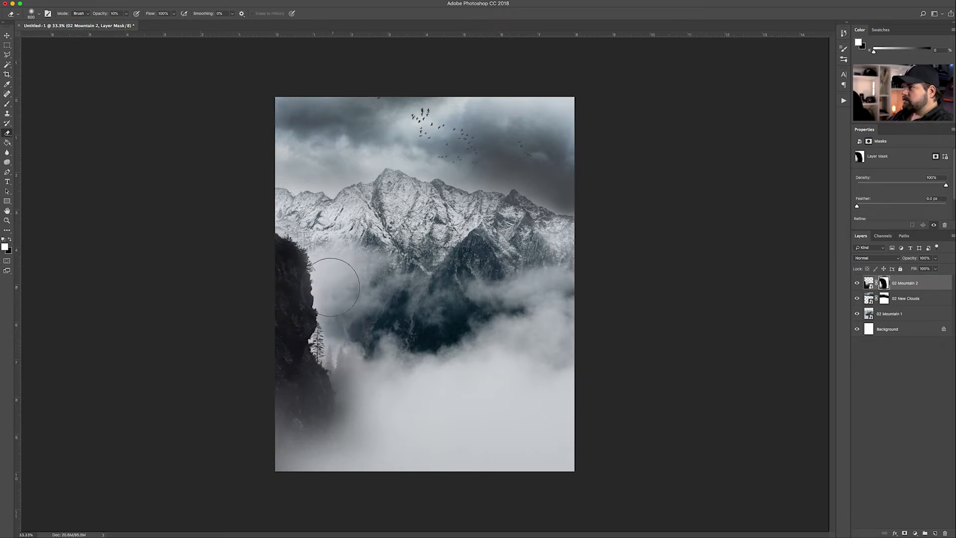
key("x")
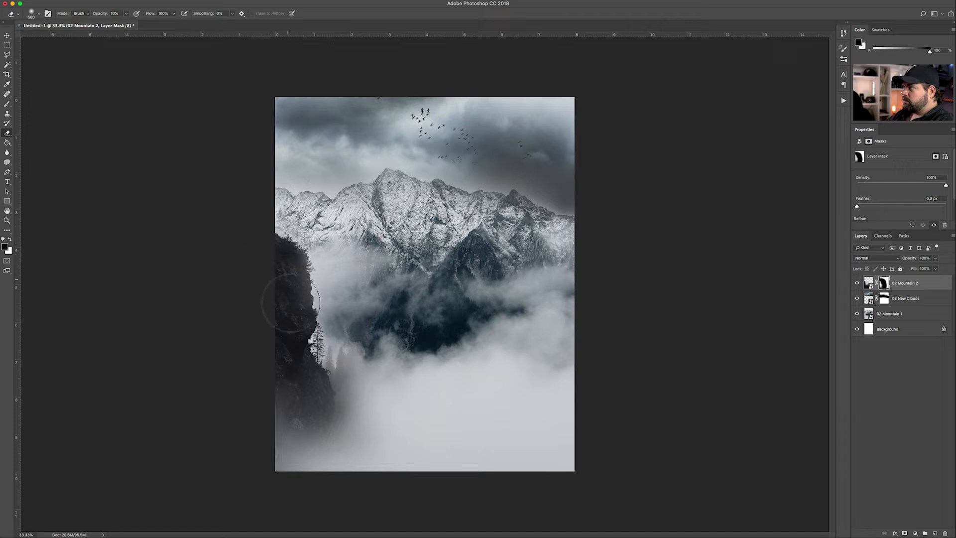
mouse_move(272, 298)
left_mouse_down()
mouse_move(284, 355)
mouse_move(313, 402)
mouse_move(331, 358)
mouse_move(295, 416)
mouse_move(325, 418)
left_mouse_up()
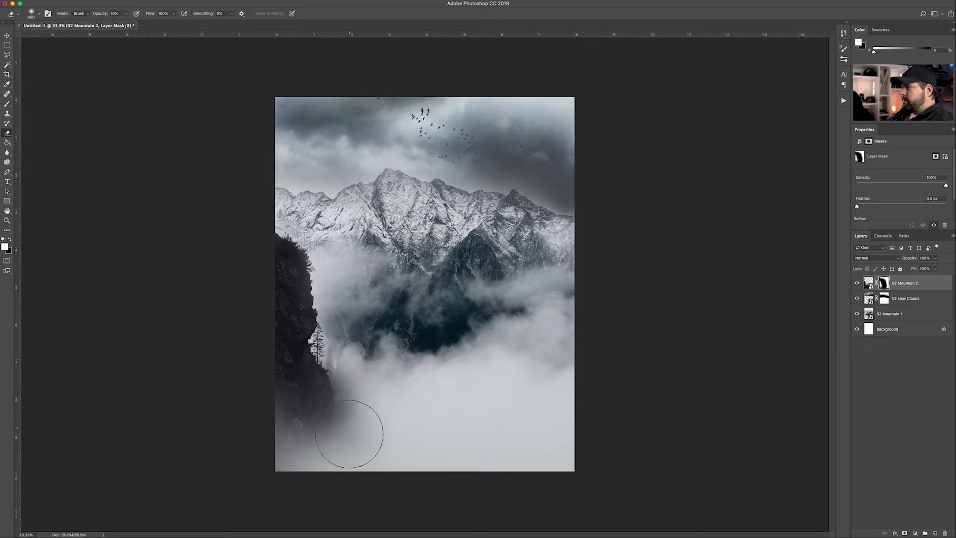
key("x")
mouse_move(352, 416)
left_mouse_down()
mouse_move(378, 426)
mouse_move(372, 450)
mouse_move(382, 453)
mouse_move(322, 446)
mouse_move(291, 390)
mouse_move(368, 460)
left_mouse_up()
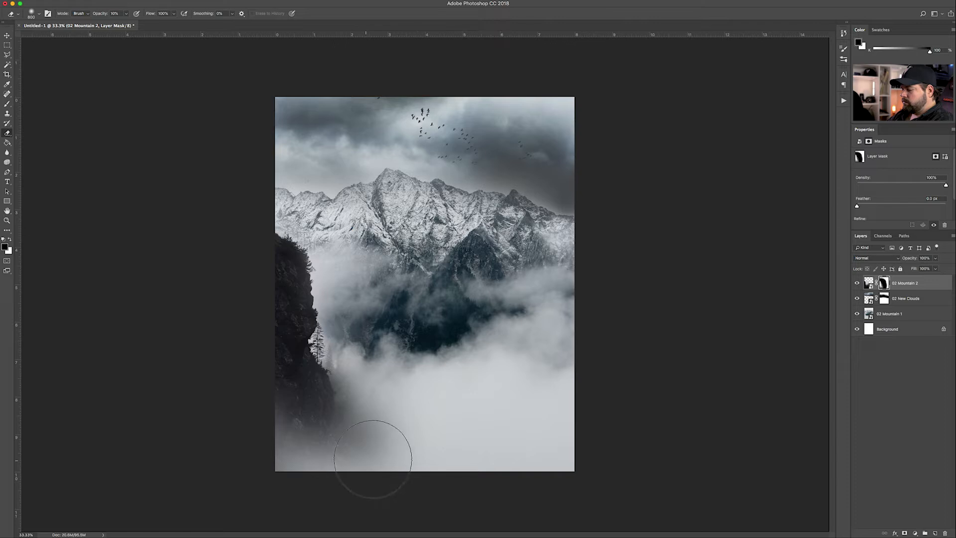
key("x")
mouse_move(287, 476)
left_mouse_down()
mouse_move(293, 433)
mouse_move(349, 416)
left_mouse_up()
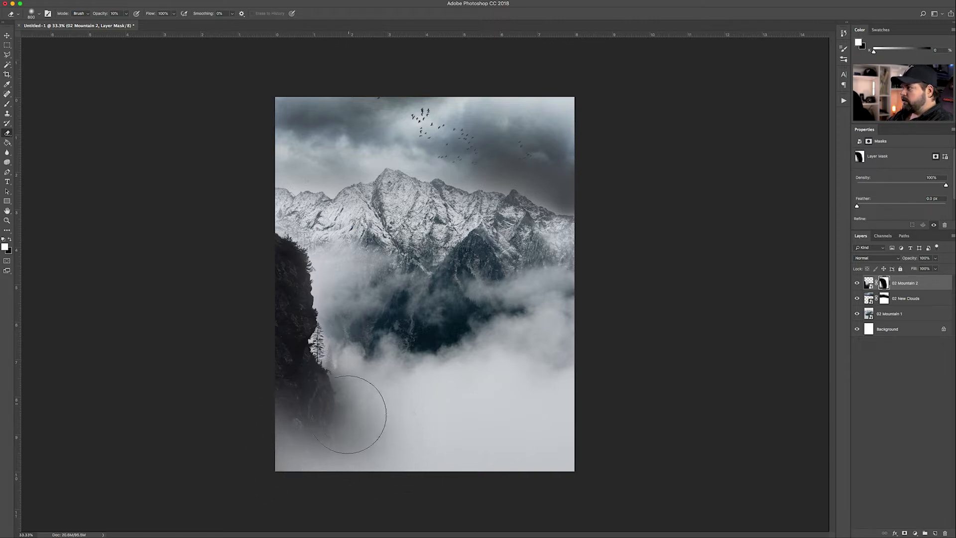
Inspect the composite zoomed in, select the 02 Mountain 2 layer and place the 03 Owl Spread photo
left_click(6, 37)
key("super+plus")
key("super+plus")
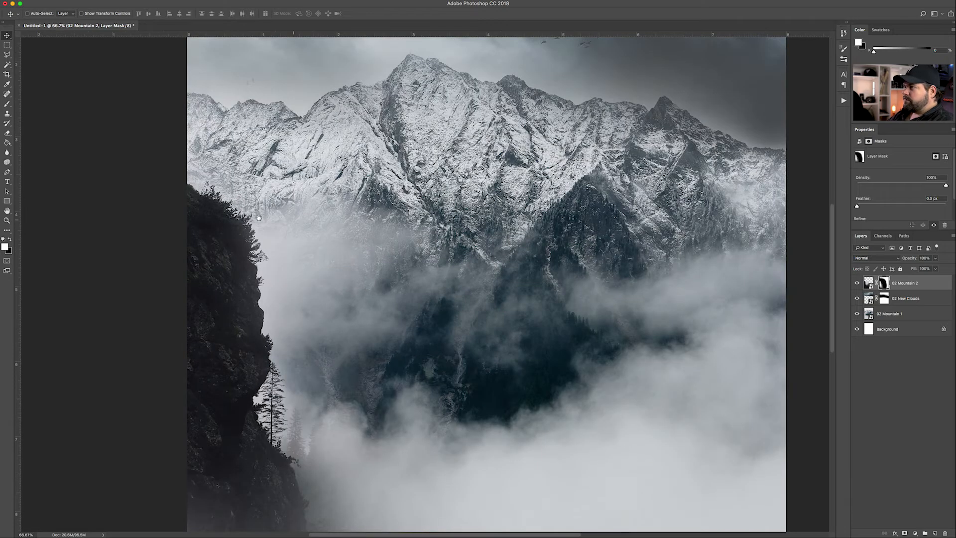
left_click_drag(377, 464, 369, 249)
key("super+r")
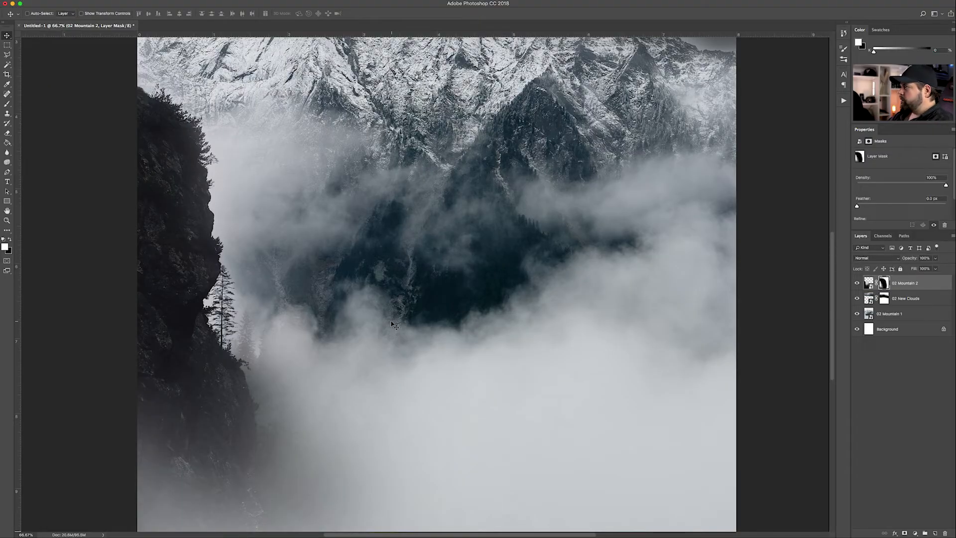
key("super+minus")
key("super+minus")
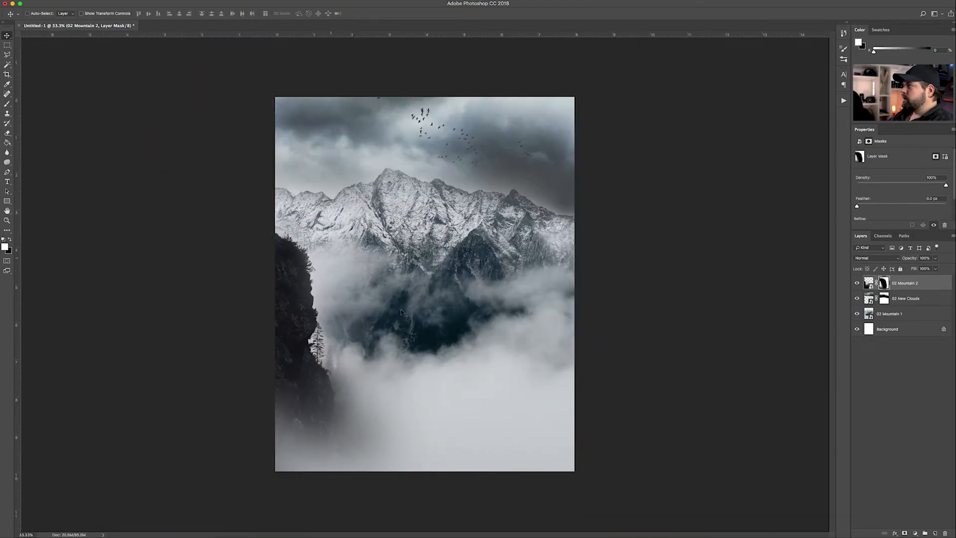
left_click(885, 353)
left_click(904, 285)
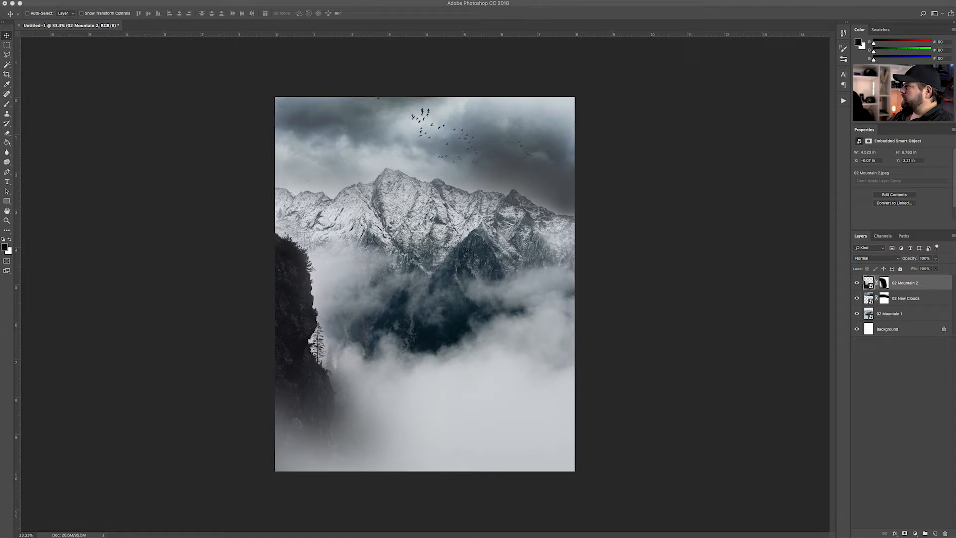
left_click_drag(415, 313, 415, 313)
Commit the owl, tilt it about -6.4 degrees and scale it up to about 83%
key("Return")
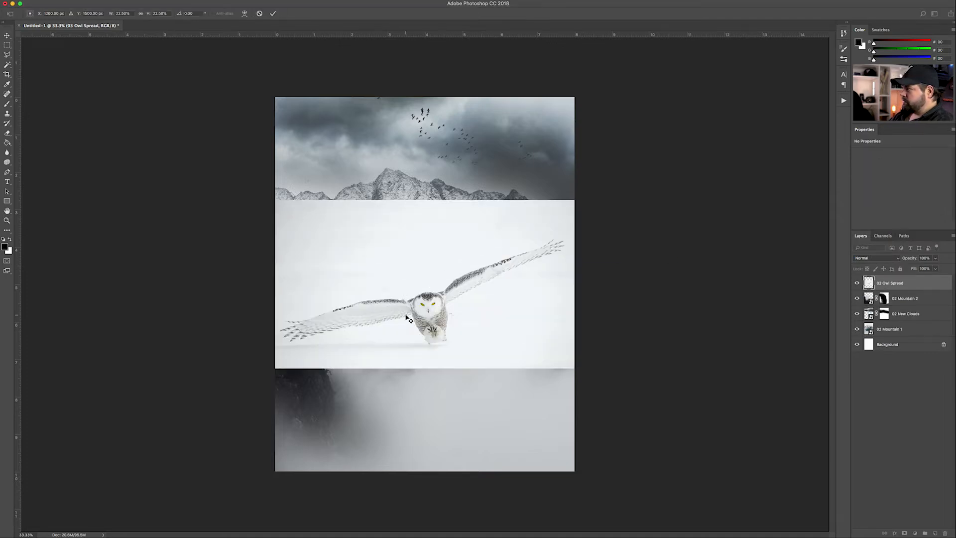
key("ctrl+t")
left_click_drag(579, 193, 886, 23)
left_click_drag(502, 313, 489, 218)
key("ctrl+minus")
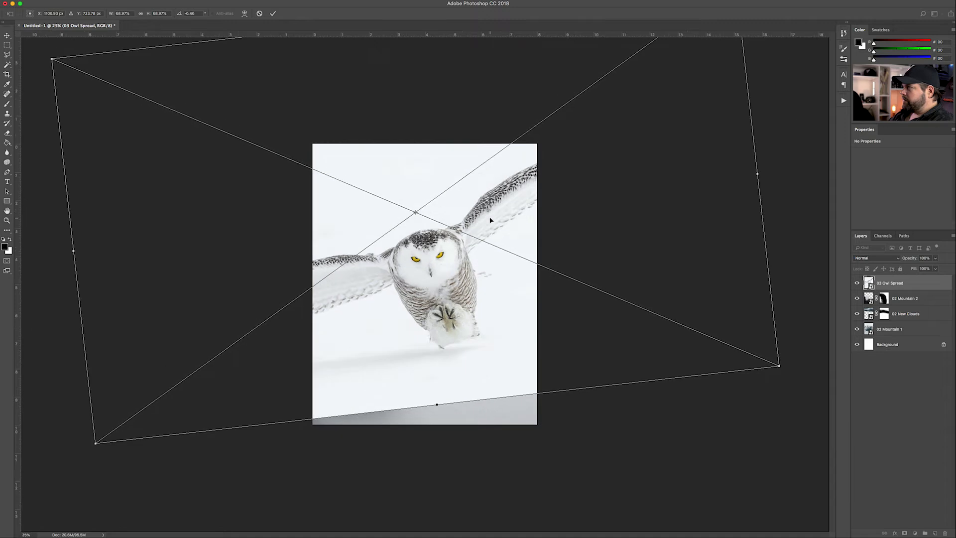
left_click_drag(778, 366, 850, 401)
key("Return")
Set the owl layer's blend mode to Multiply and move the owl lower on the page
left_click(877, 258)
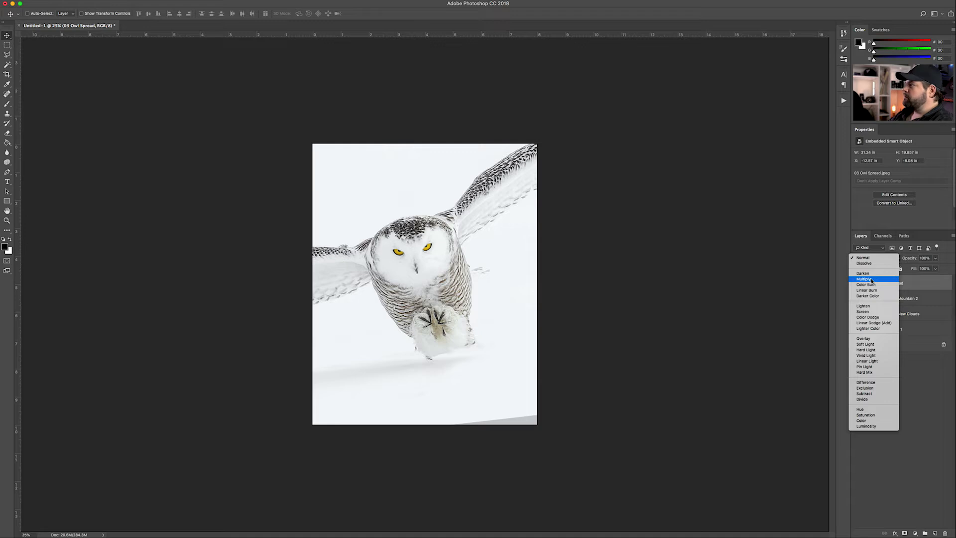
left_click(872, 279)
mouse_move(439, 285)
left_mouse_down()
mouse_move(453, 348)
mouse_move(444, 302)
left_mouse_up()
key("super+plus")
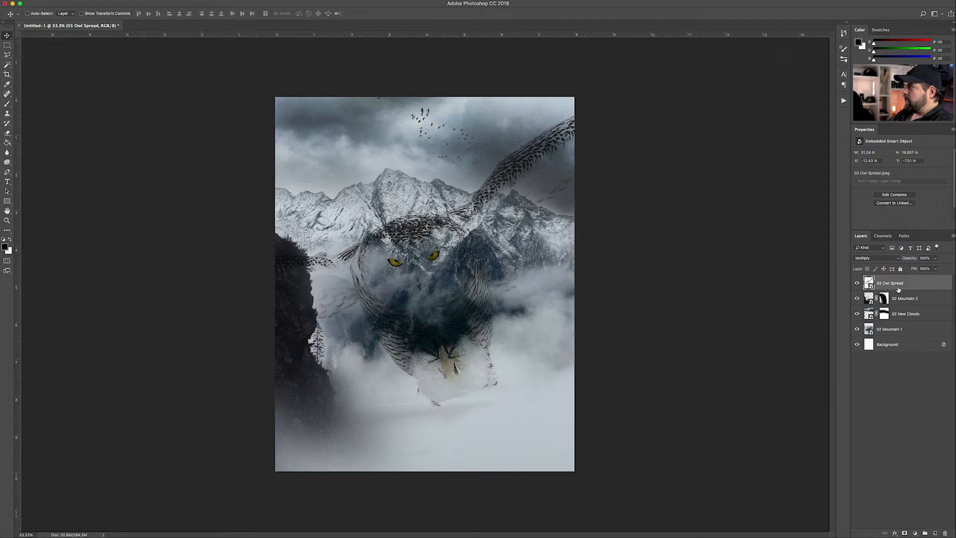
left_click(879, 258)
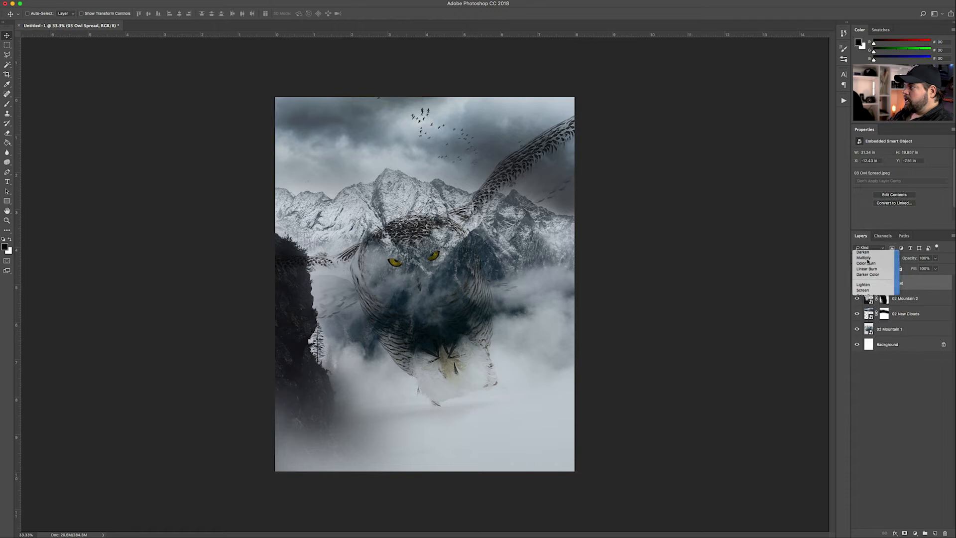
left_click(874, 282)
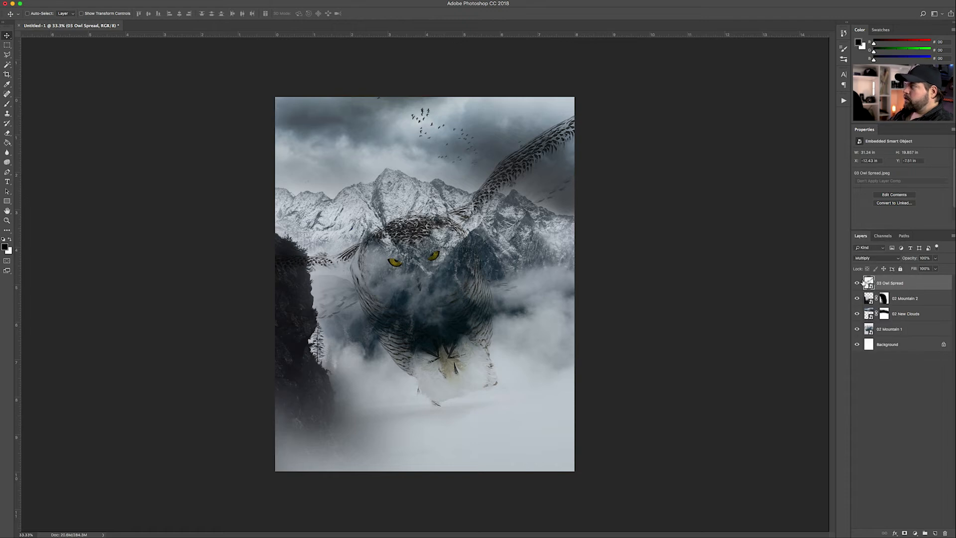
left_click(883, 259)
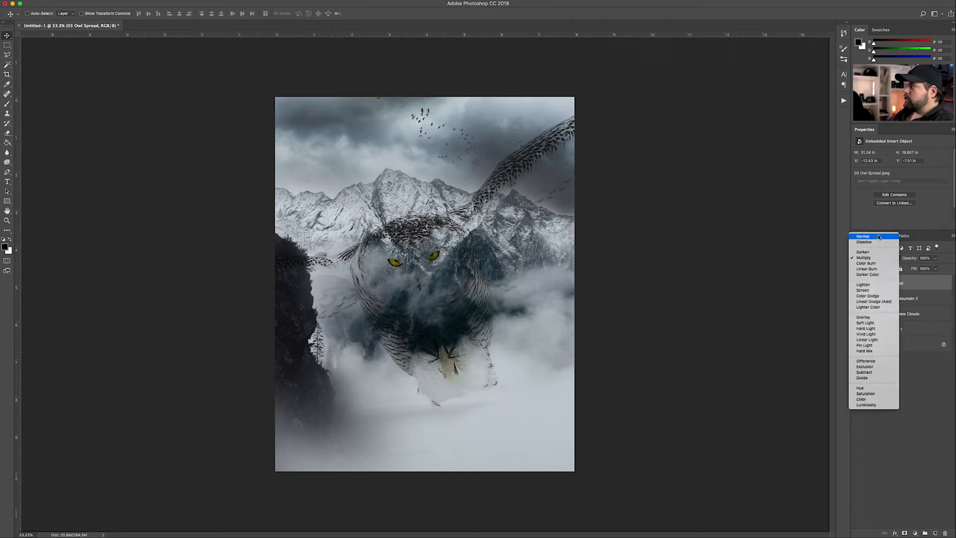
left_click(879, 238)
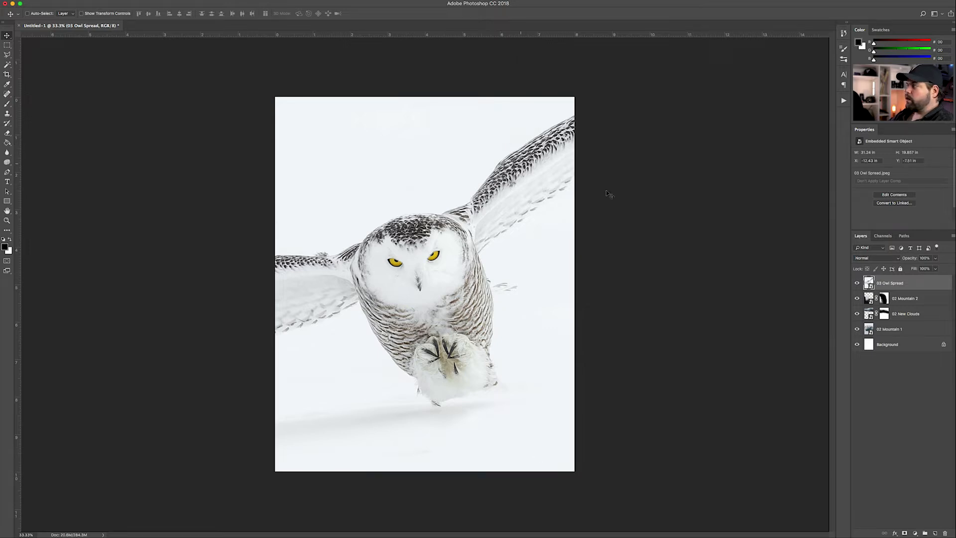
left_click(890, 257)
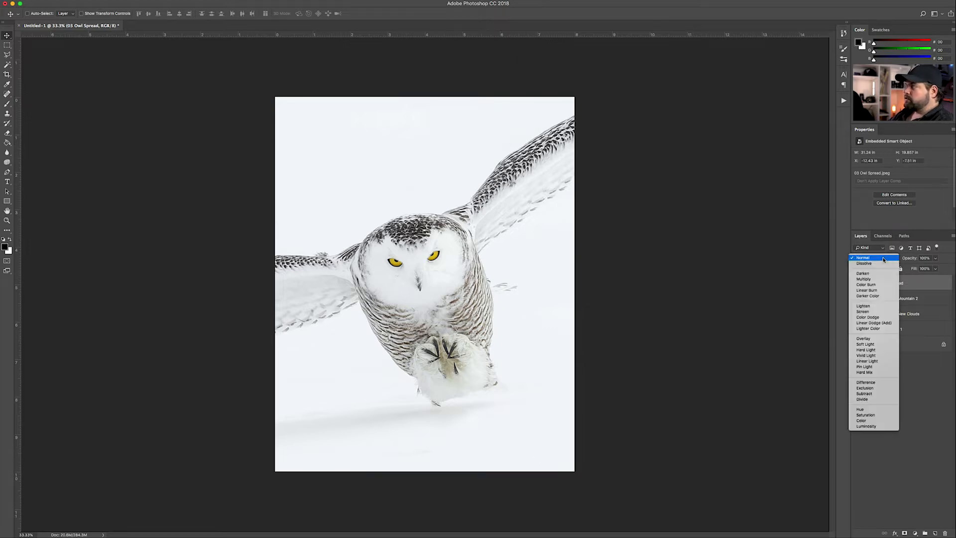
left_click(867, 280)
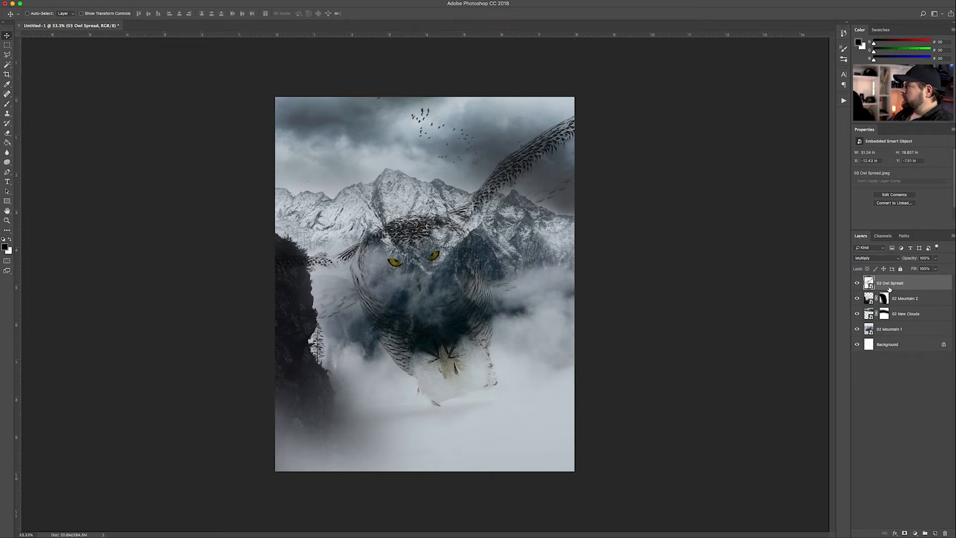
Mask the owl layer and erase its claws, talons and lower body feathers with a 500 brush
left_click(905, 533)
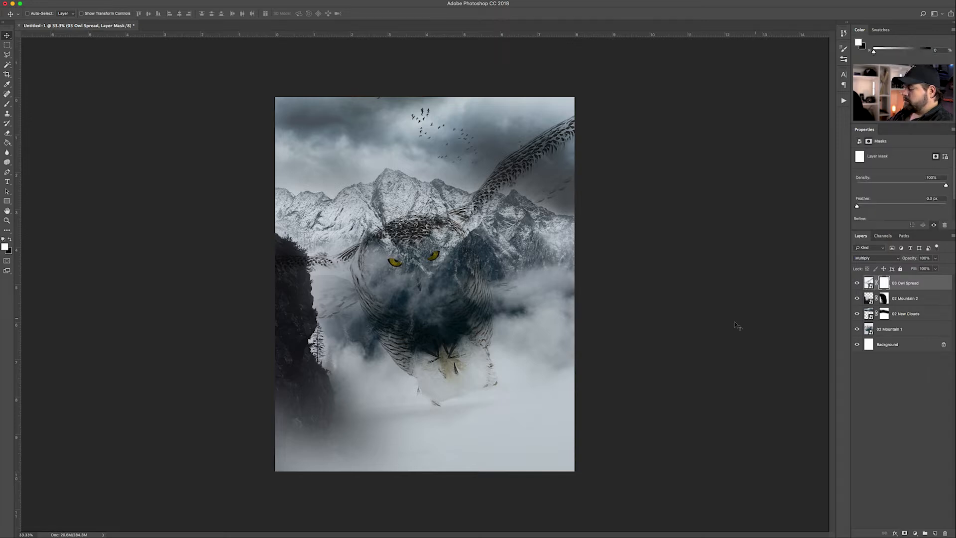
key("e")
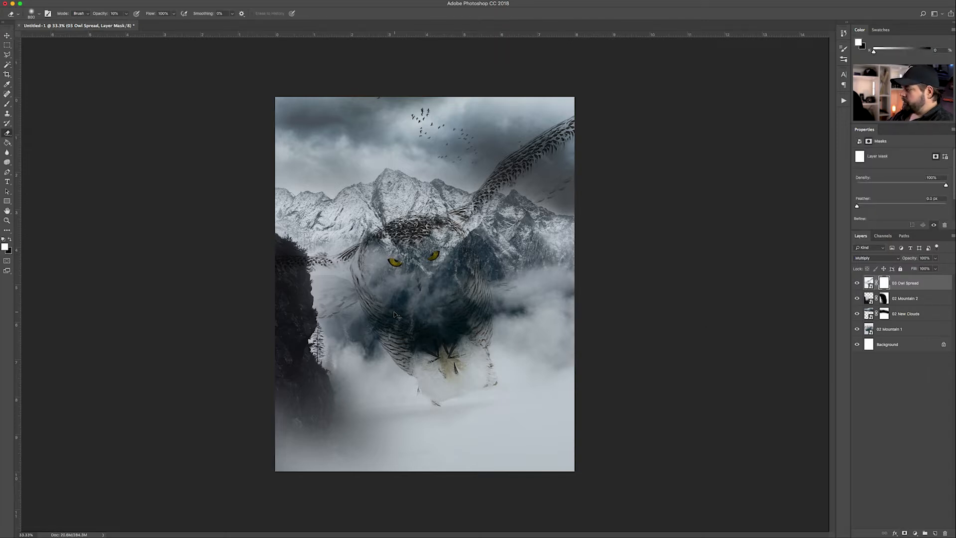
key("ctrl+plus")
key("ctrl+plus")
scroll(428, 316, "down", 1)
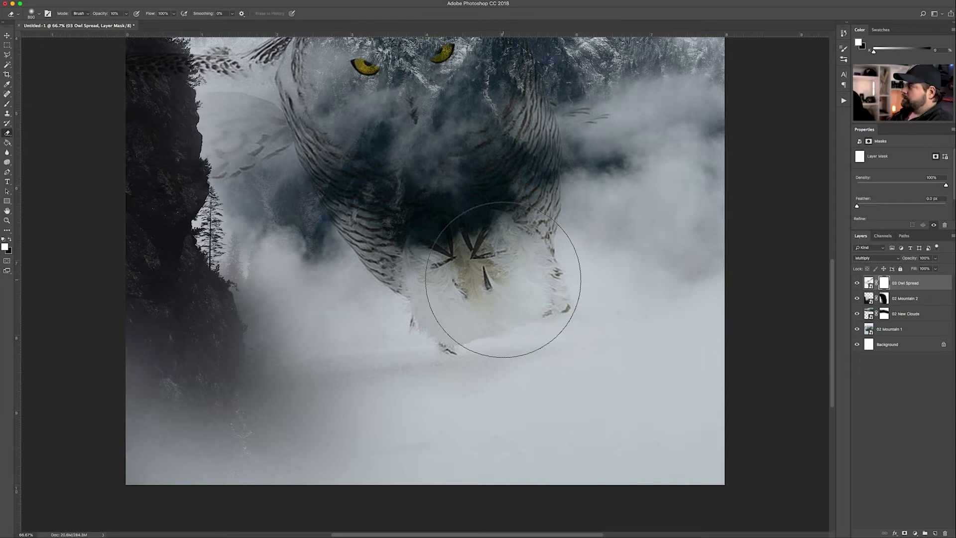
key("bracketleft")
key("bracketleft")
key("bracketleft")
key("bracketleft")
mouse_move(554, 308)
left_mouse_down()
mouse_move(588, 265)
mouse_move(487, 340)
mouse_move(560, 300)
mouse_move(563, 308)
mouse_move(531, 322)
mouse_move(555, 248)
mouse_move(595, 200)
left_mouse_up()
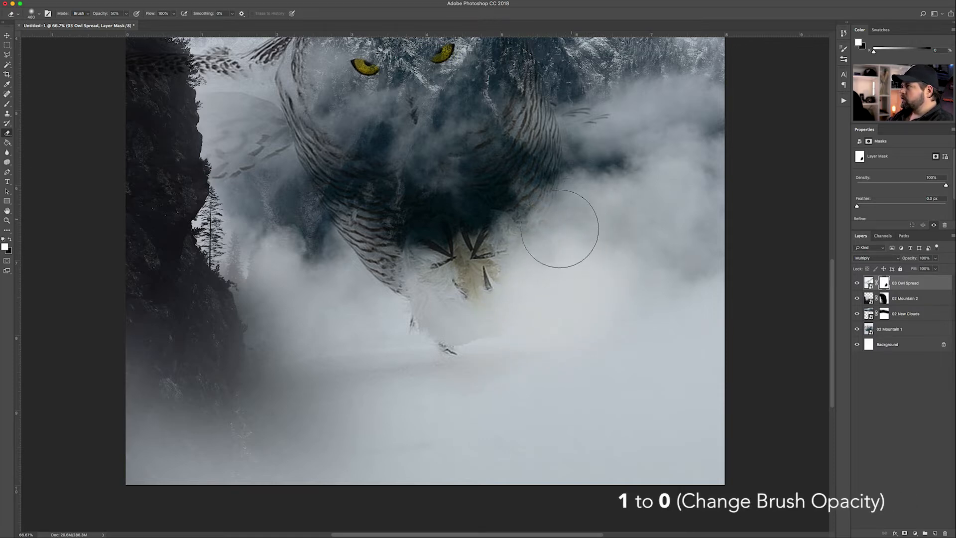
left_click_drag(523, 249, 504, 260)
mouse_move(483, 265)
left_mouse_down()
mouse_move(409, 294)
mouse_move(379, 257)
mouse_move(348, 259)
mouse_move(351, 248)
mouse_move(369, 270)
mouse_move(373, 257)
mouse_move(425, 363)
mouse_move(446, 313)
mouse_move(411, 344)
left_mouse_up()
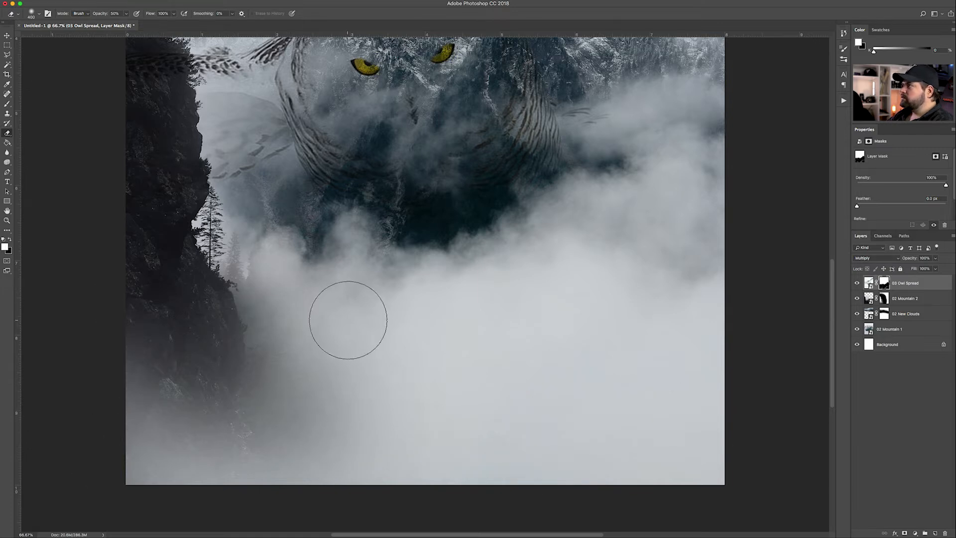
scroll(342, 320, "up", 5)
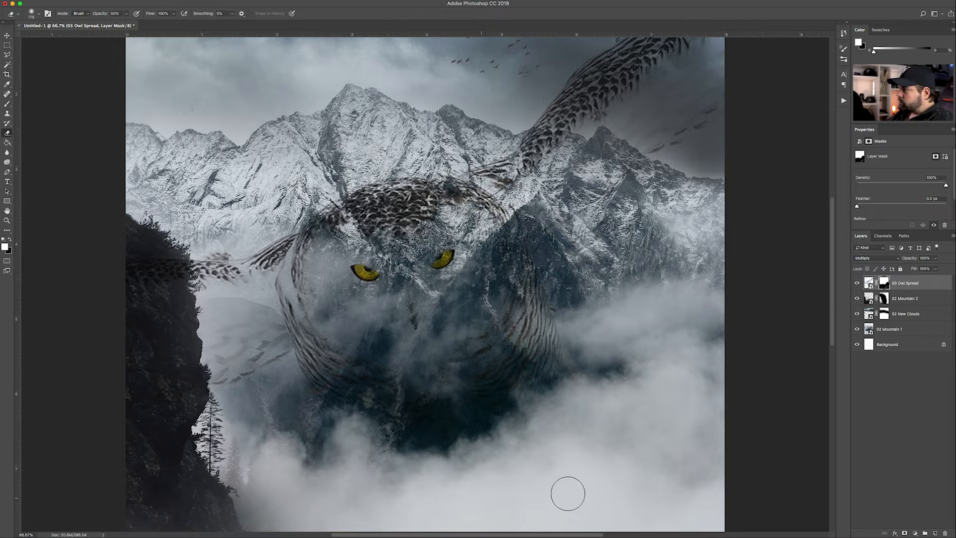
scroll(602, 463, "down", 5)
Zoom out to see the whole composite and select the 02 Mountain 2 layer
key("super+minus")
key("super+minus")
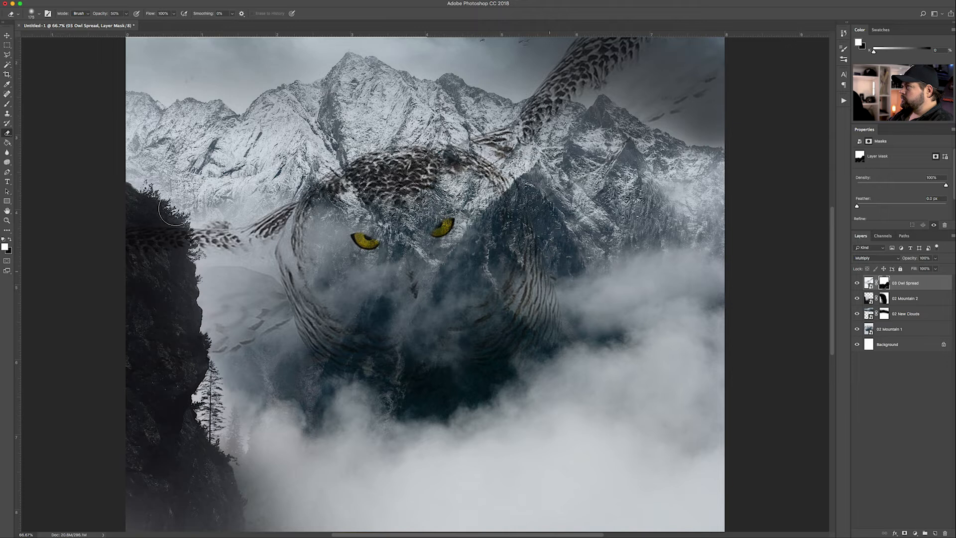
left_click(7, 36)
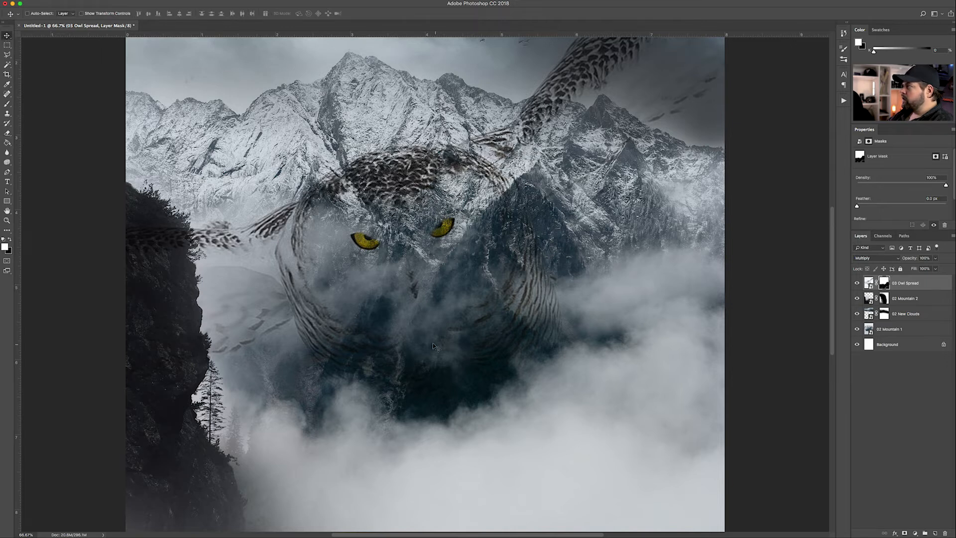
key("super+minus")
key("super+minus")
key("super+equal")
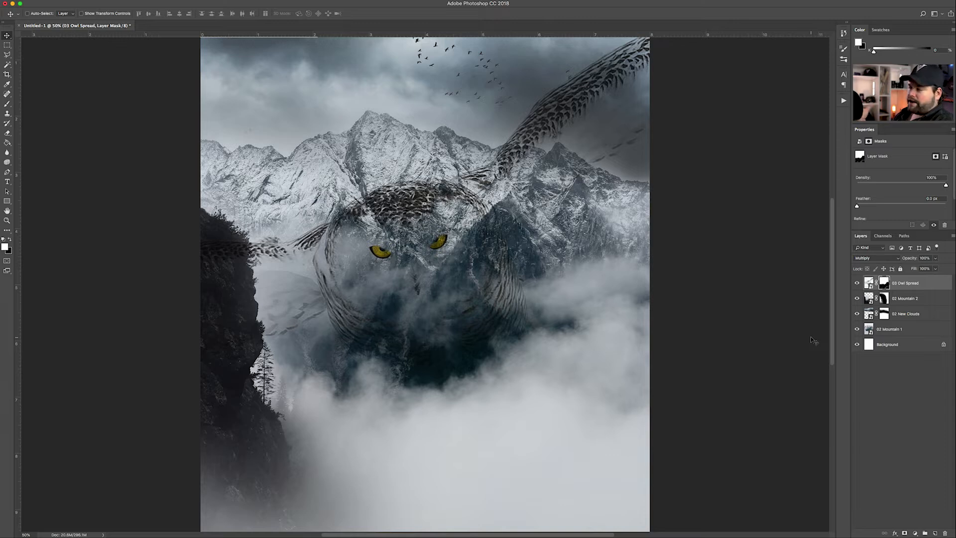
left_click(902, 298)
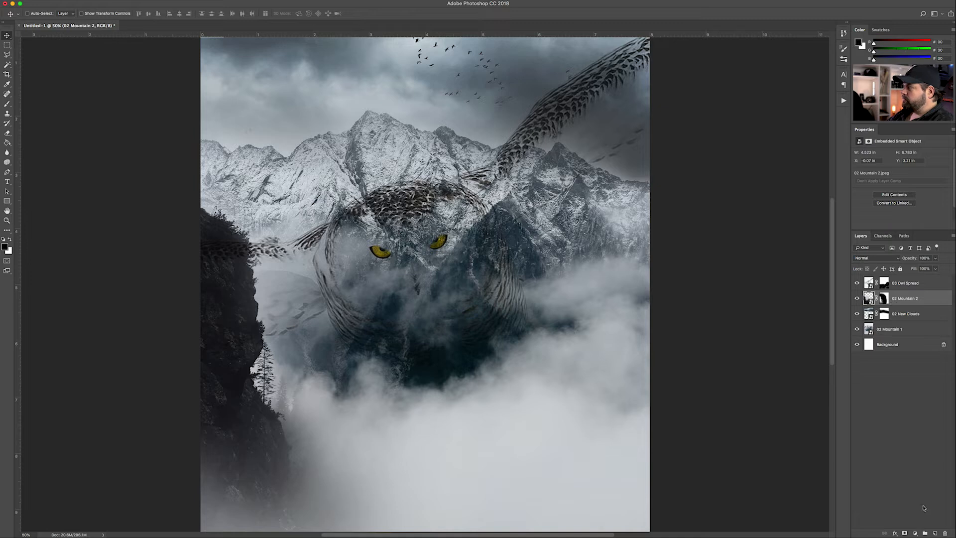
Add a new layer above 02 Mountain 2 and set up a white Color Dodge brush
left_click(935, 533)
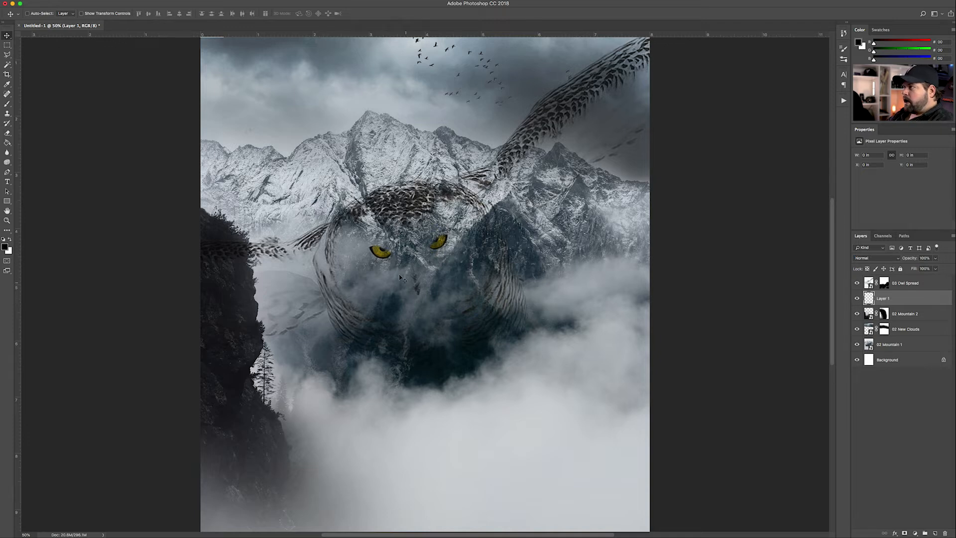
key("b")
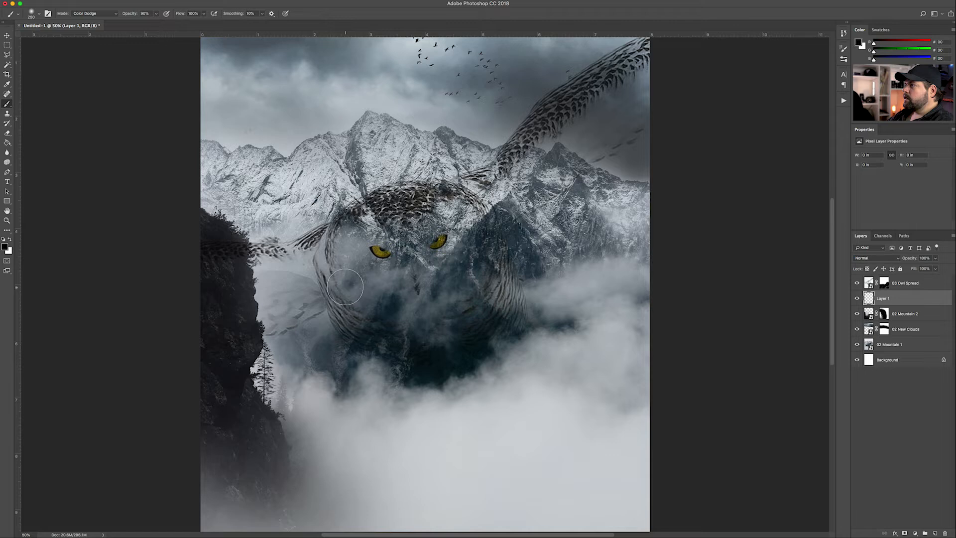
left_click(10, 240)
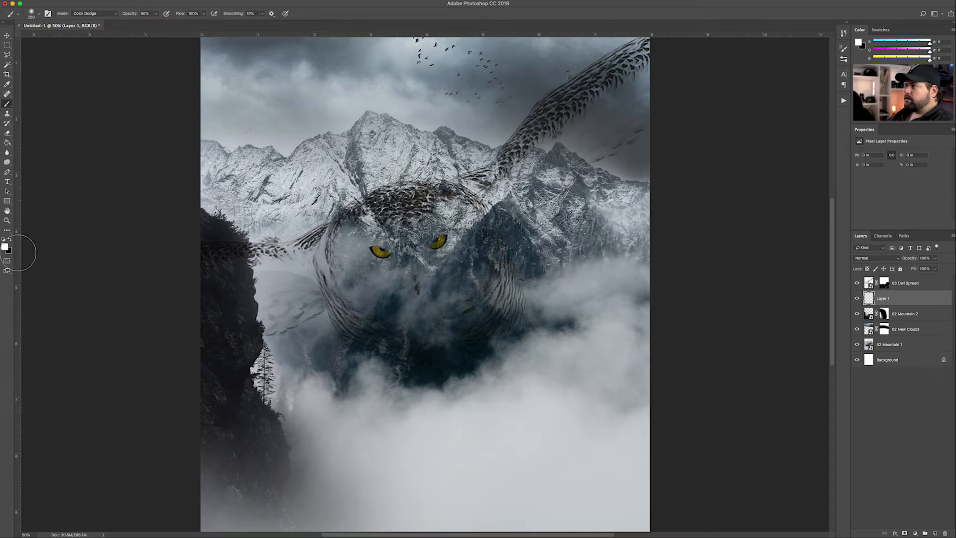
Paint white over the owl's face, cheeks, chest, head, wings and body to brighten it
mouse_move(407, 232)
left_mouse_down()
mouse_move(385, 265)
mouse_move(380, 235)
mouse_move(412, 283)
mouse_move(429, 282)
mouse_move(461, 253)
mouse_move(437, 216)
mouse_move(392, 222)
mouse_move(351, 242)
mouse_move(342, 269)
mouse_move(351, 286)
mouse_move(415, 315)
mouse_move(469, 250)
mouse_move(481, 265)
mouse_move(479, 245)
mouse_move(491, 316)
mouse_move(455, 345)
mouse_move(435, 348)
mouse_move(426, 332)
mouse_move(467, 282)
left_mouse_up()
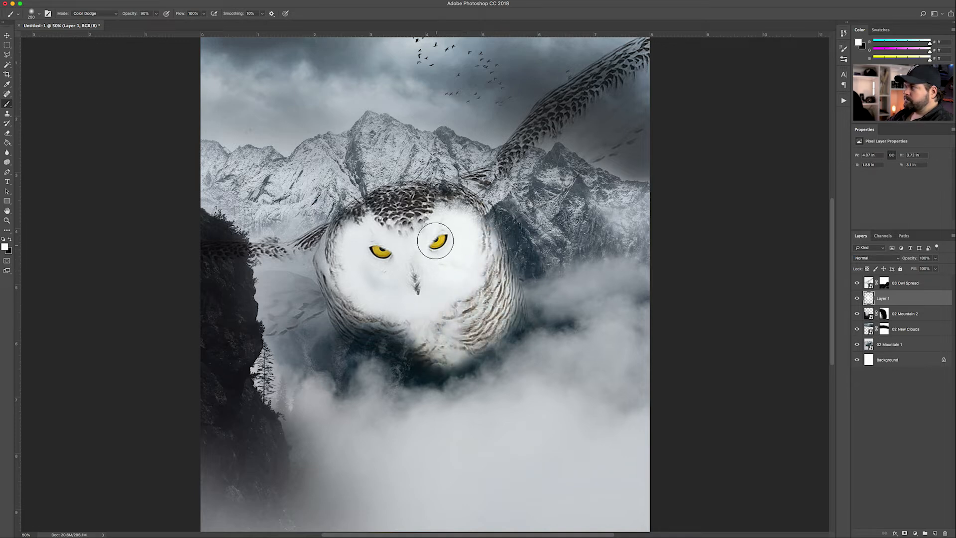
mouse_move(349, 274)
left_mouse_down()
mouse_move(363, 318)
mouse_move(414, 369)
mouse_move(431, 356)
mouse_move(479, 358)
mouse_move(506, 320)
mouse_move(481, 355)
mouse_move(434, 368)
mouse_move(433, 376)
mouse_move(427, 361)
mouse_move(410, 378)
mouse_move(449, 399)
mouse_move(487, 378)
mouse_move(434, 377)
mouse_move(393, 358)
mouse_move(384, 383)
mouse_move(347, 321)
mouse_move(334, 265)
mouse_move(315, 252)
mouse_move(251, 268)
mouse_move(274, 263)
mouse_move(330, 281)
mouse_move(277, 283)
mouse_move(318, 296)
mouse_move(270, 321)
left_mouse_up()
mouse_move(490, 214)
left_mouse_down()
mouse_move(513, 179)
mouse_move(391, 193)
mouse_move(351, 204)
mouse_move(343, 247)
left_mouse_up()
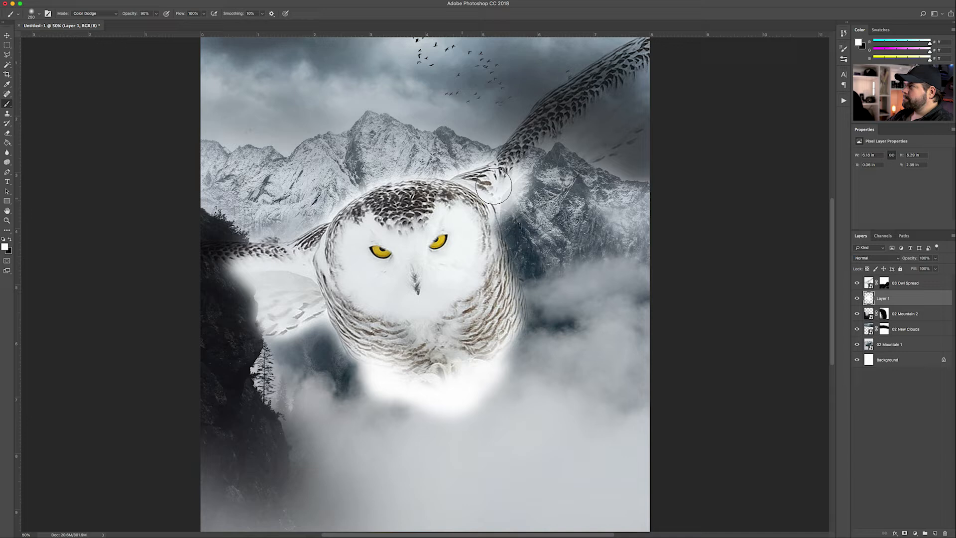
mouse_move(494, 185)
left_mouse_down()
mouse_move(603, 99)
mouse_move(498, 174)
mouse_move(567, 90)
mouse_move(655, 54)
mouse_move(592, 70)
mouse_move(632, 82)
mouse_move(572, 122)
mouse_move(617, 138)
mouse_move(524, 197)
mouse_move(514, 192)
mouse_move(598, 161)
mouse_move(662, 110)
left_mouse_up()
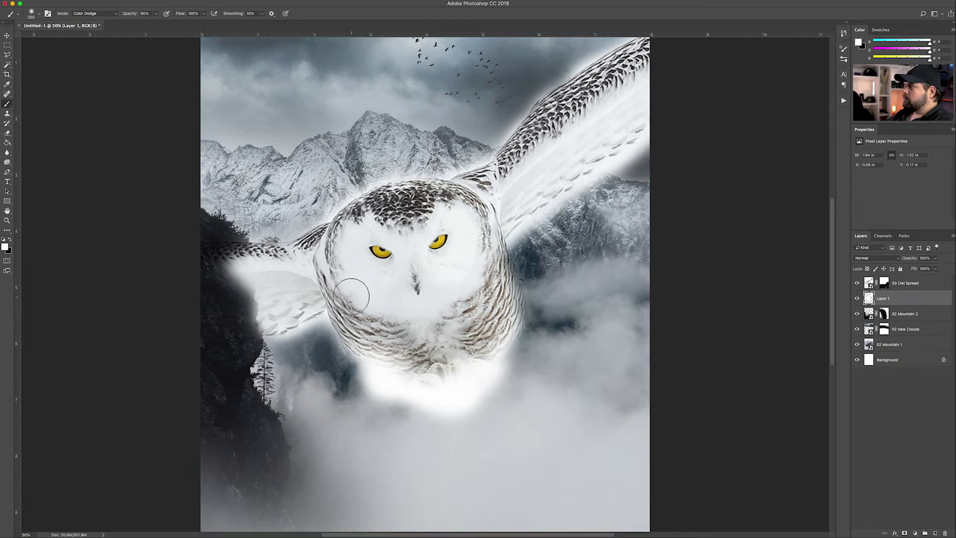
mouse_move(493, 278)
left_mouse_down()
mouse_move(498, 240)
mouse_move(520, 324)
mouse_move(443, 354)
mouse_move(360, 331)
mouse_move(373, 369)
mouse_move(518, 313)
mouse_move(433, 380)
left_mouse_up()
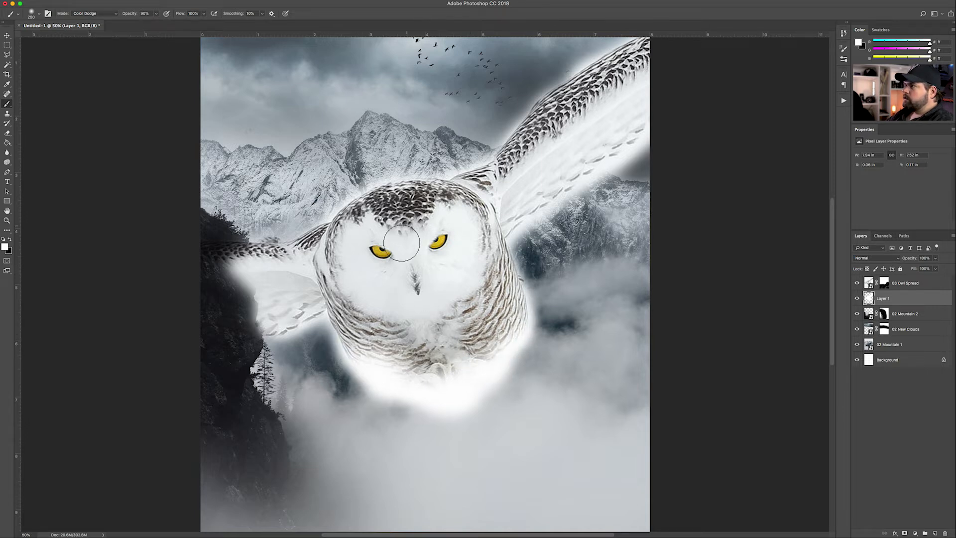
mouse_move(312, 264)
left_mouse_down()
mouse_move(209, 252)
mouse_move(277, 260)
mouse_move(289, 319)
mouse_move(367, 272)
left_mouse_up()
Zoom in on the owl's head, add a mask to Layer 1 and erase the glow beside the head
key("super+plus")
key("super+plus")
key("super+plus")
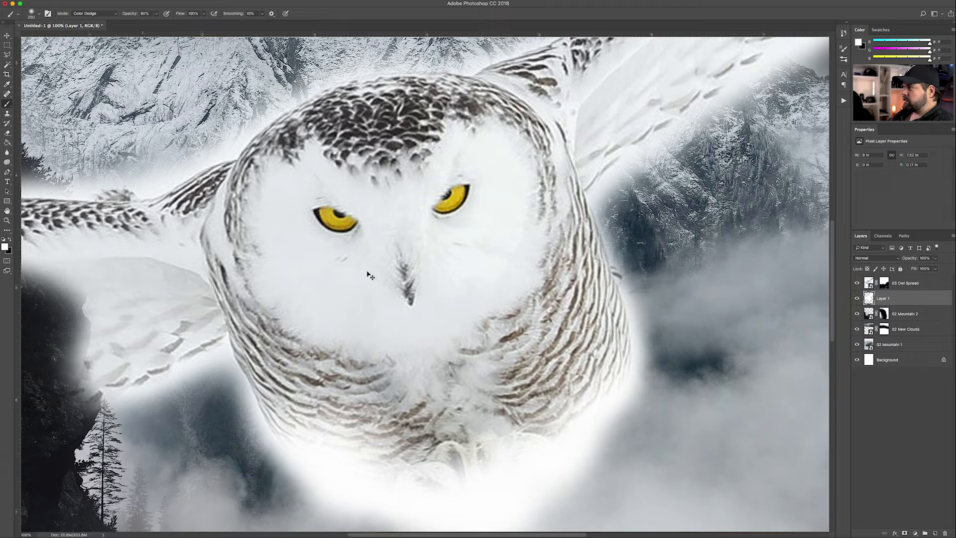
left_click_drag(367, 272, 482, 315)
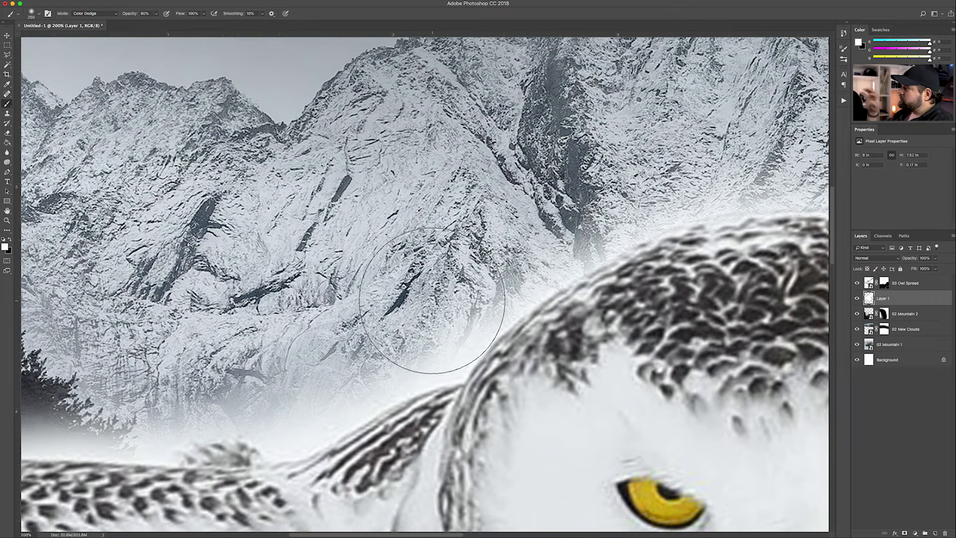
left_click(904, 533)
key("e")
key("bracketleft")
key("bracketleft")
key("bracketleft")
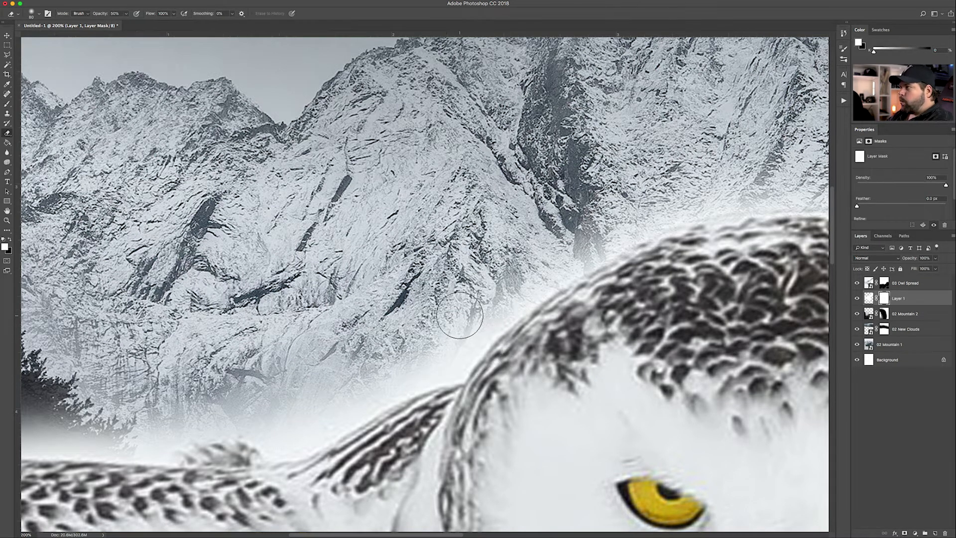
key("bracketright")
mouse_move(473, 313)
left_mouse_down()
mouse_move(491, 300)
mouse_move(452, 326)
mouse_move(423, 315)
mouse_move(446, 295)
mouse_move(446, 334)
mouse_move(431, 349)
mouse_move(241, 408)
mouse_move(292, 394)
mouse_move(303, 403)
mouse_move(267, 419)
mouse_move(282, 426)
mouse_move(452, 332)
left_mouse_up()
Erase the glow near the wing, from the mist and around the dark treeline
left_click_drag(415, 366, 426, 259)
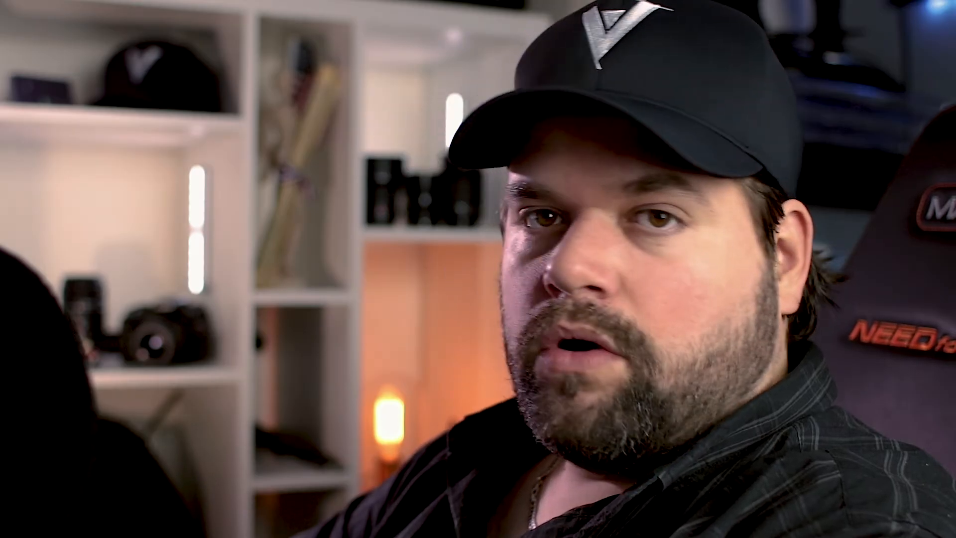
mouse_move(463, 242)
left_mouse_down()
mouse_move(361, 300)
mouse_move(351, 289)
mouse_move(329, 312)
mouse_move(301, 318)
mouse_move(252, 303)
mouse_move(270, 291)
left_mouse_up()
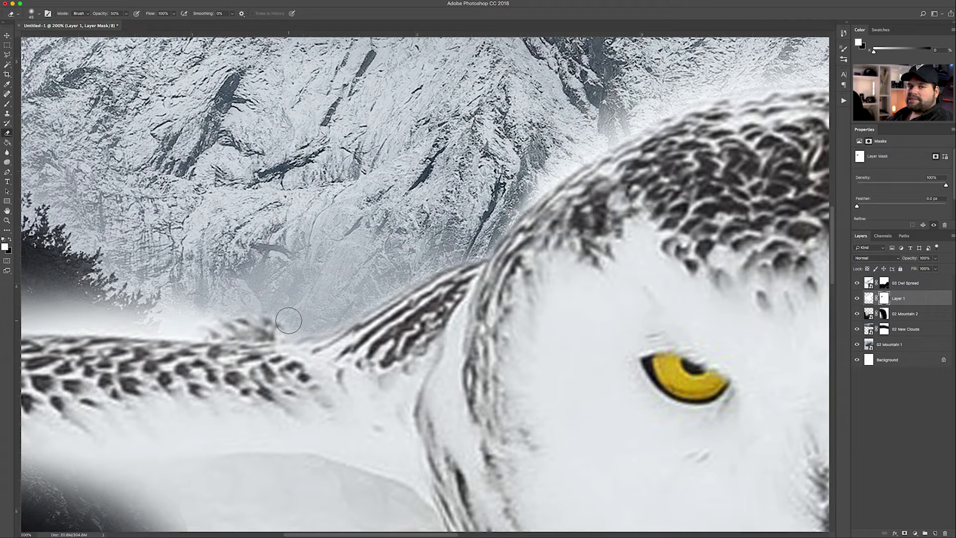
left_click_drag(240, 307, 192, 316)
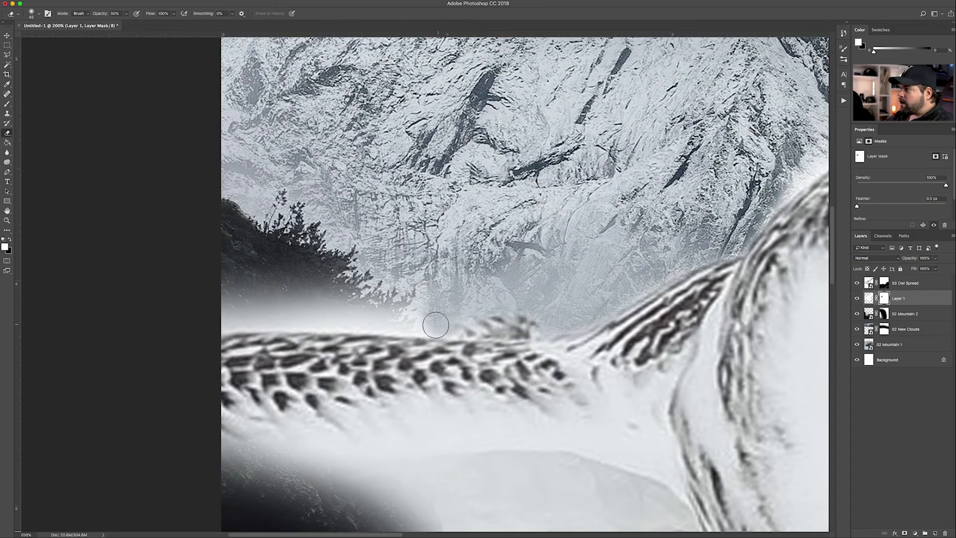
mouse_move(436, 325)
left_mouse_down()
mouse_move(291, 301)
mouse_move(267, 249)
left_mouse_up()
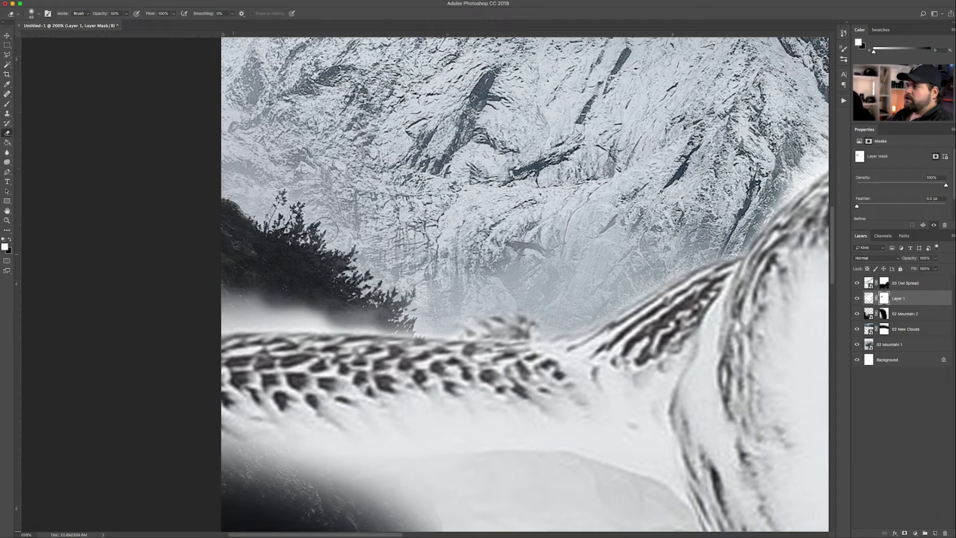
mouse_move(418, 294)
left_mouse_down()
mouse_move(445, 306)
mouse_move(345, 327)
mouse_move(344, 318)
mouse_move(458, 329)
left_mouse_up()
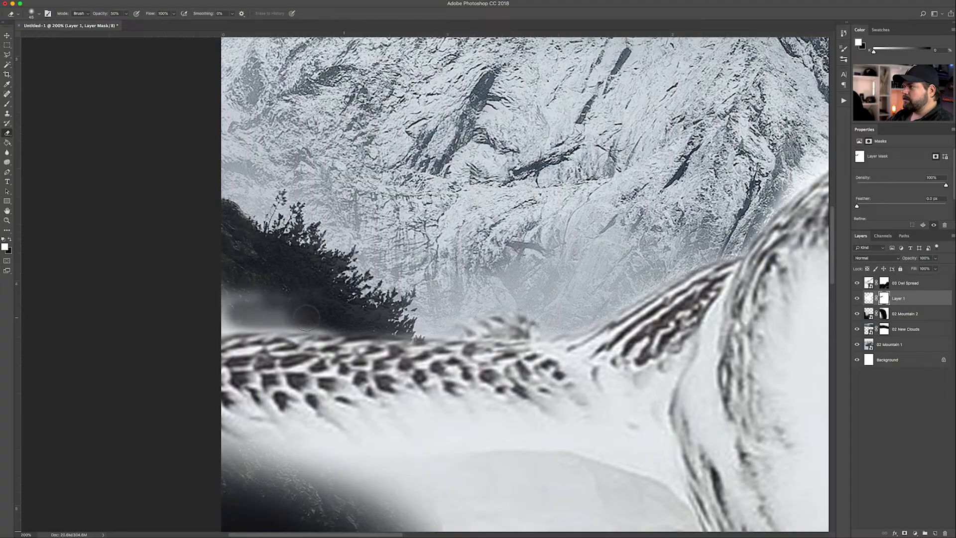
mouse_move(318, 319)
left_mouse_down()
mouse_move(279, 324)
mouse_move(342, 315)
mouse_move(162, 327)
left_mouse_up()
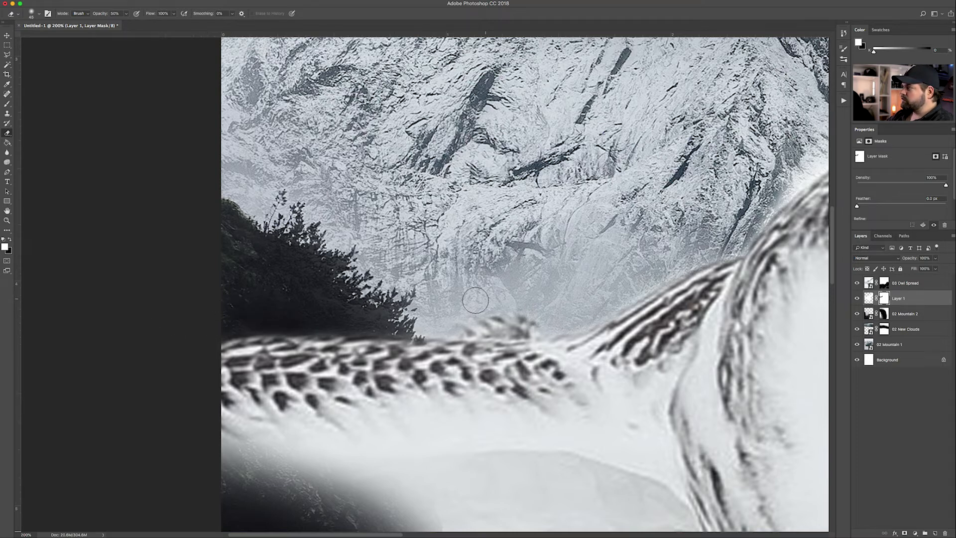
Remove the white haze along the edge of the owl's head
left_click_drag(578, 308, 251, 367)
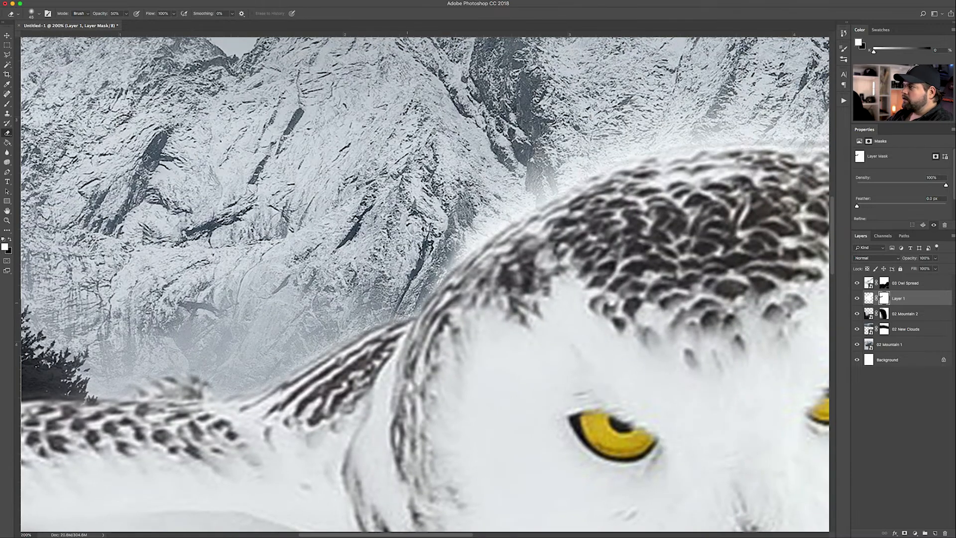
mouse_move(344, 301)
left_mouse_down()
mouse_move(255, 338)
mouse_move(188, 349)
left_mouse_up()
mouse_move(382, 224)
left_mouse_down()
mouse_move(320, 265)
mouse_move(363, 253)
mouse_move(349, 267)
mouse_move(281, 304)
left_mouse_up()
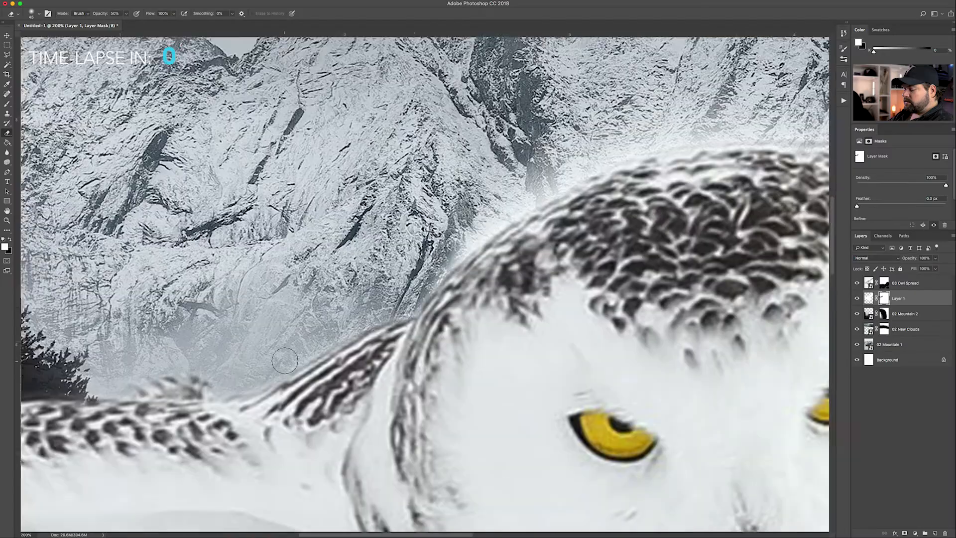
left_click_drag(278, 352, 235, 409)
Erase the haze along the wing's upper edge, over the mountain and below the wing
scroll(564, 187, "up", 3)
left_click_drag(564, 187, 600, 106)
mouse_move(359, 331)
left_mouse_down()
mouse_move(470, 263)
mouse_move(564, 261)
mouse_move(436, 249)
mouse_move(573, 245)
left_mouse_up()
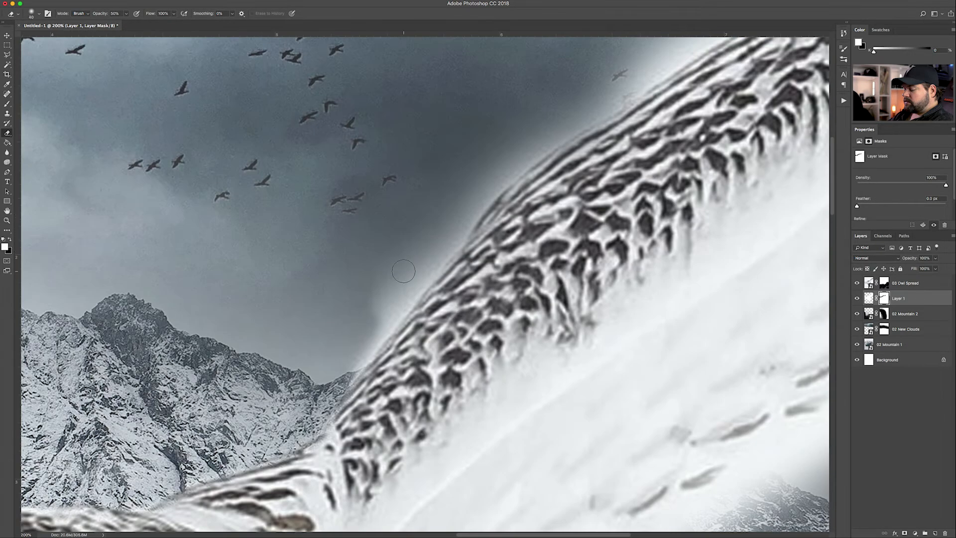
mouse_move(404, 270)
left_mouse_down()
mouse_move(484, 184)
mouse_move(292, 335)
mouse_move(523, 174)
mouse_move(277, 300)
left_mouse_up()
key("bracketright")
left_click_drag(276, 301, 301, 290)
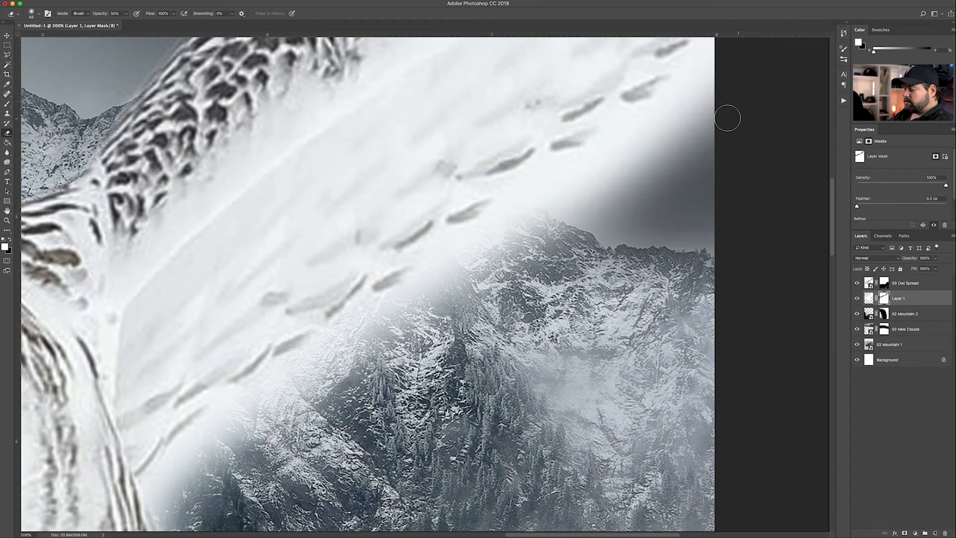
left_click_drag(728, 117, 478, 239)
mouse_move(604, 170)
left_mouse_down()
mouse_move(614, 213)
mouse_move(376, 321)
left_mouse_up()
mouse_move(697, 144)
left_mouse_down()
mouse_move(547, 279)
mouse_move(401, 383)
mouse_move(423, 338)
left_mouse_up()
Trim the white haze along the owl's neck with a smaller eraser
scroll(423, 338, "down", 5)
key("bracketleft")
key("bracketleft")
key("bracketleft")
key("bracketleft")
key("bracketleft")
key("bracketleft")
key("bracketleft")
key("bracketleft")
key("bracketleft")
key("bracketleft")
left_click_drag(371, 247, 441, 389)
left_click_drag(498, 399, 486, 258)
left_click_drag(406, 244, 446, 339)
mouse_move(498, 374)
left_mouse_down()
mouse_move(498, 260)
mouse_move(451, 423)
left_mouse_up()
key("bracketright")
key("bracketright")
key("bracketright")
key("bracketright")
key("bracketright")
key("bracketright")
key("bracketright")
Clear the haze under the owl's left wing and tidy the mask edge
left_click_drag(239, 309, 646, 236)
left_click_drag(239, 309, 645, 236)
key("bracketleft")
key("bracketleft")
key("bracketleft")
key("bracketleft")
key("bracketleft")
mouse_move(224, 254)
left_mouse_down()
mouse_move(441, 145)
mouse_move(427, 158)
left_mouse_up()
left_click_drag(519, 346, 568, 398)
key("super+minus")
key("super+minus")
key("super+minus")
key("super+minus")
key("super+plus")
key("super+plus")
key("super+plus")
Clean haze off the wing edges down to the misty bottom edge by the rock
mouse_move(466, 243)
left_mouse_down()
mouse_move(504, 202)
mouse_move(609, 149)
left_mouse_up()
left_click_drag(497, 423, 526, 209)
left_click_drag(453, 261, 595, 161)
left_click_drag(454, 420, 560, 164)
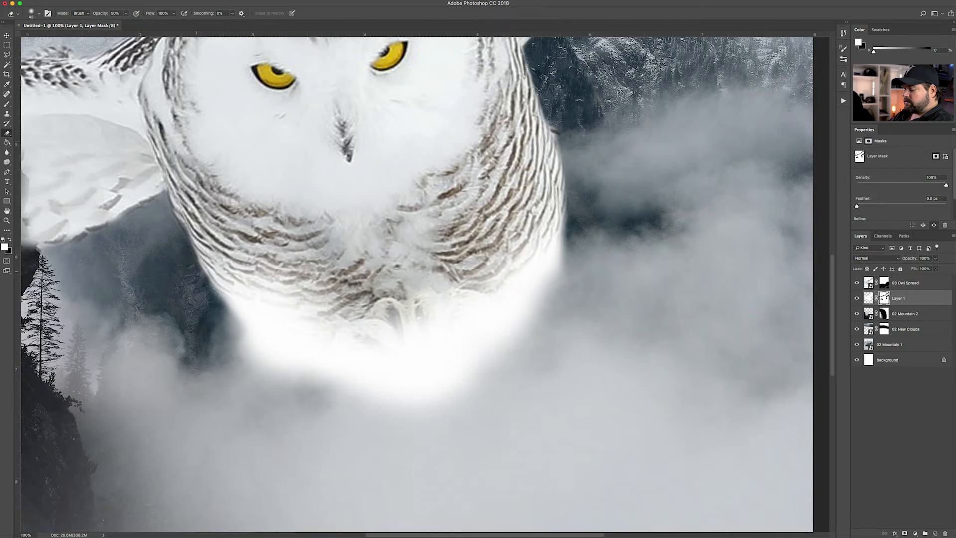
left_click_drag(185, 255, 319, 306)
left_click_drag(168, 301, 163, 301)
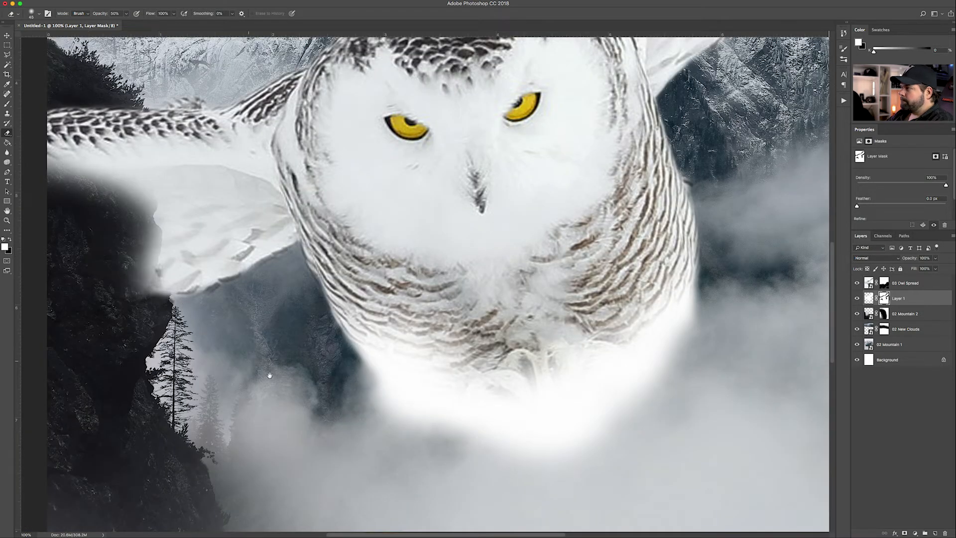
left_click_drag(254, 369, 114, 297)
Fade the glow below the owl into the fog with a size 600 brush at 20%
key("super+minus")
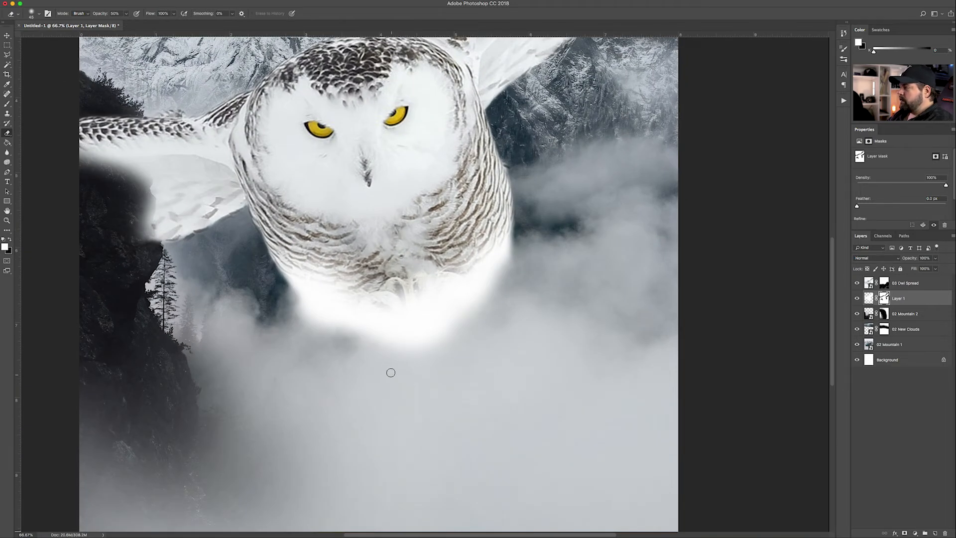
key("bracketright")
key("bracketright")
key("bracketright")
key("bracketright")
key("bracketright")
key("bracketright")
key("bracketright")
key("bracketright")
key("bracketright")
key("bracketright")
key("bracketright")
key("bracketright")
key("bracketright")
key("bracketright")
key("bracketright")
key("bracketright")
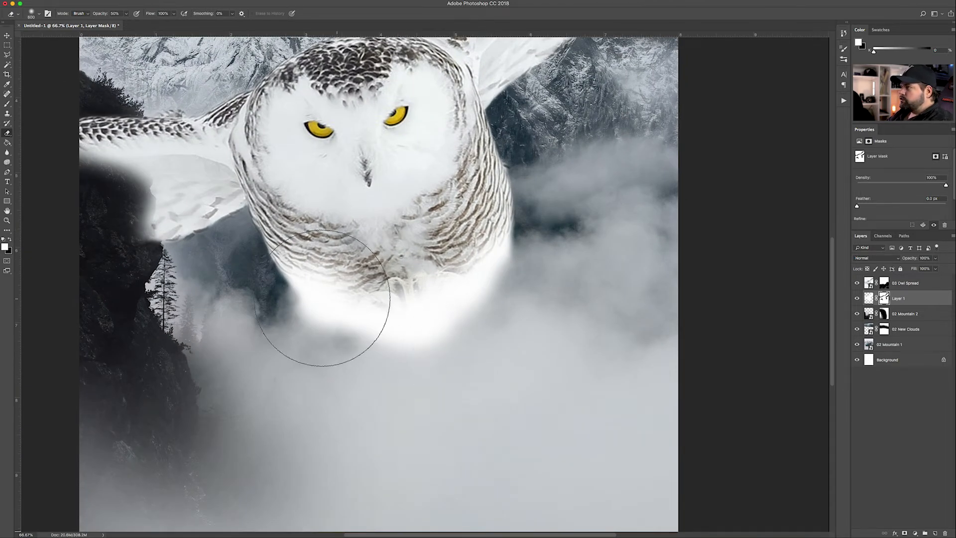
key("bracketleft")
key("bracketleft")
key("bracketleft")
key("bracketleft")
mouse_move(522, 295)
left_mouse_down()
mouse_move(517, 330)
mouse_move(525, 332)
mouse_move(535, 319)
mouse_move(408, 394)
mouse_move(394, 391)
mouse_move(444, 368)
mouse_move(338, 376)
mouse_move(280, 354)
mouse_move(298, 353)
mouse_move(296, 339)
mouse_move(394, 381)
mouse_move(447, 368)
mouse_move(440, 340)
mouse_move(464, 357)
mouse_move(517, 334)
mouse_move(556, 291)
mouse_move(488, 335)
mouse_move(389, 363)
mouse_move(312, 364)
mouse_move(255, 324)
mouse_move(374, 391)
mouse_move(495, 378)
mouse_move(559, 288)
mouse_move(573, 249)
mouse_move(490, 318)
mouse_move(423, 356)
mouse_move(346, 374)
mouse_move(331, 345)
mouse_move(254, 342)
mouse_move(398, 401)
mouse_move(515, 338)
mouse_move(480, 392)
left_mouse_up()
key("2")
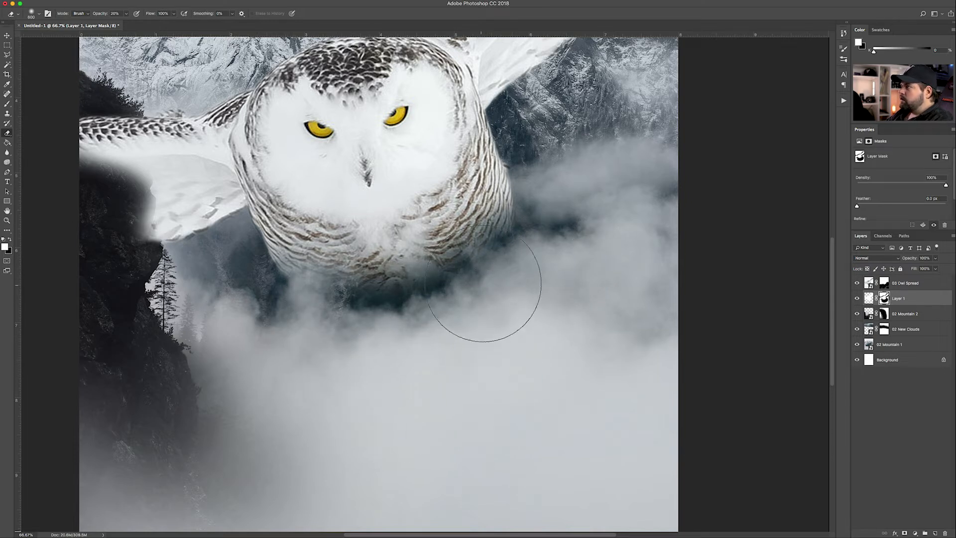
left_click_drag(487, 284, 325, 332)
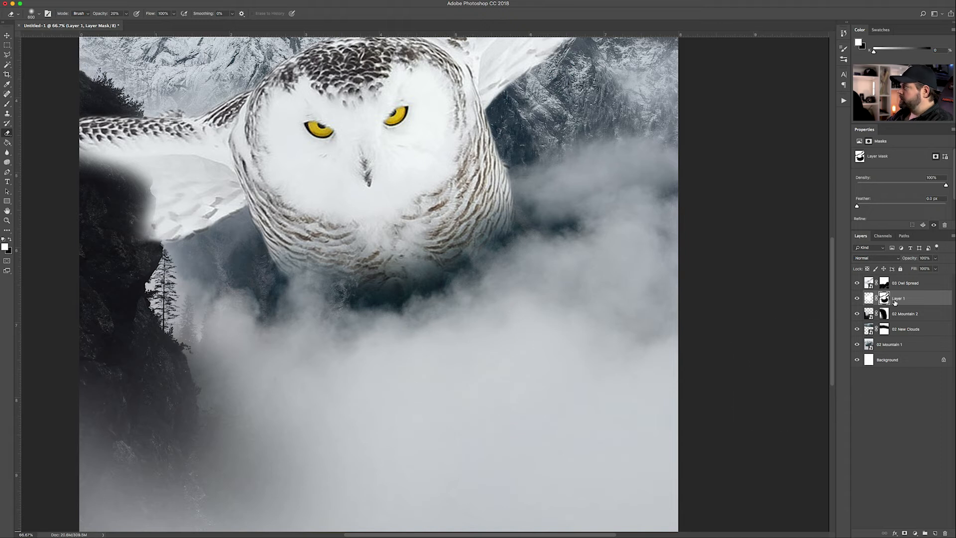
left_click(879, 282)
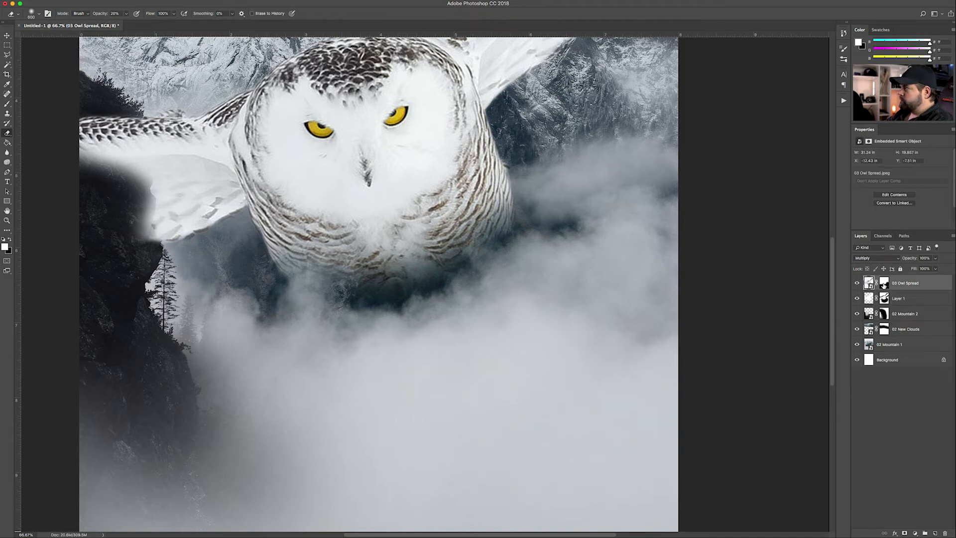
On the 03 Owl Spread mask, undo the chest fading and restore the lower-chest feather texture
left_click(884, 284)
mouse_move(401, 272)
left_mouse_down()
mouse_move(351, 287)
mouse_move(295, 251)
mouse_move(369, 267)
mouse_move(433, 264)
mouse_move(493, 221)
mouse_move(409, 296)
mouse_move(386, 274)
mouse_move(372, 294)
mouse_move(414, 264)
mouse_move(373, 272)
left_mouse_up()
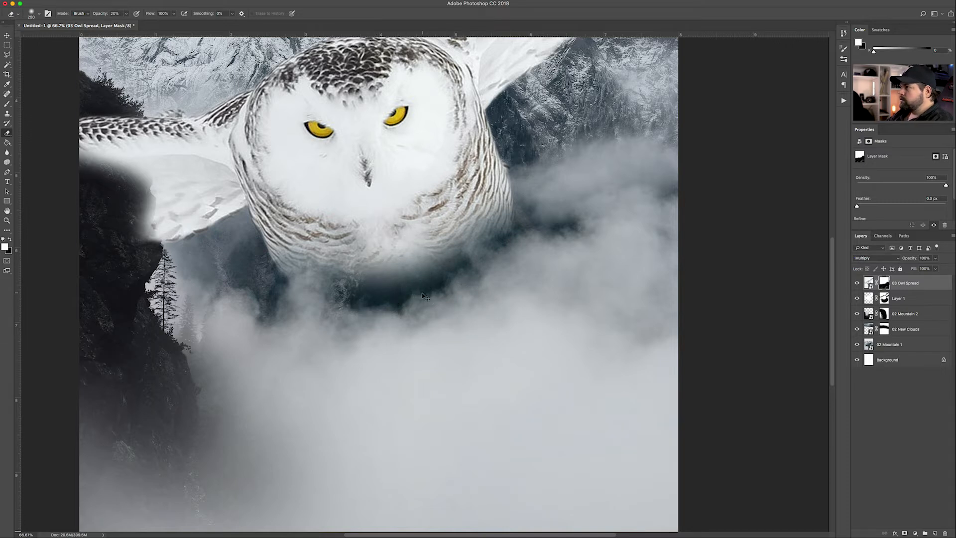
key("super+alt+z")
key("super+alt+z")
key("super+alt+z")
key("super+alt+z")
key("super+alt+z")
key("super+alt+z")
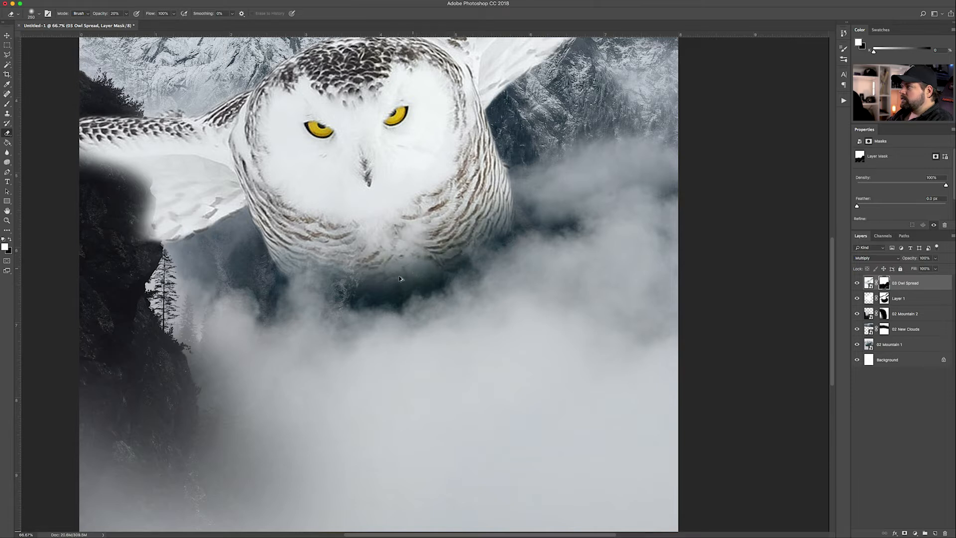
key("super+alt+z")
key("super+alt+z")
key("super+alt+z")
key("super+alt+z")
key("x")
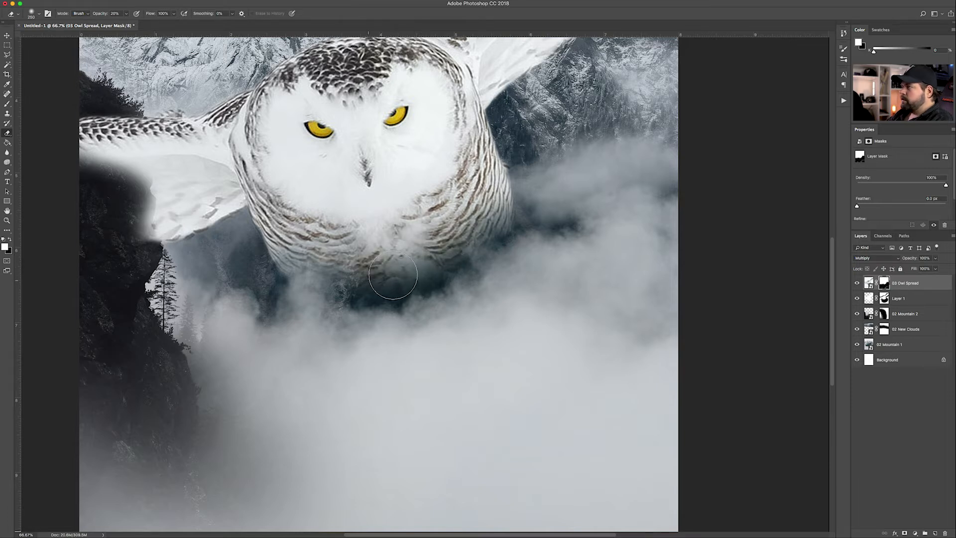
mouse_move(389, 280)
left_mouse_down()
mouse_move(400, 262)
mouse_move(390, 280)
mouse_move(361, 282)
mouse_move(299, 247)
left_mouse_up()
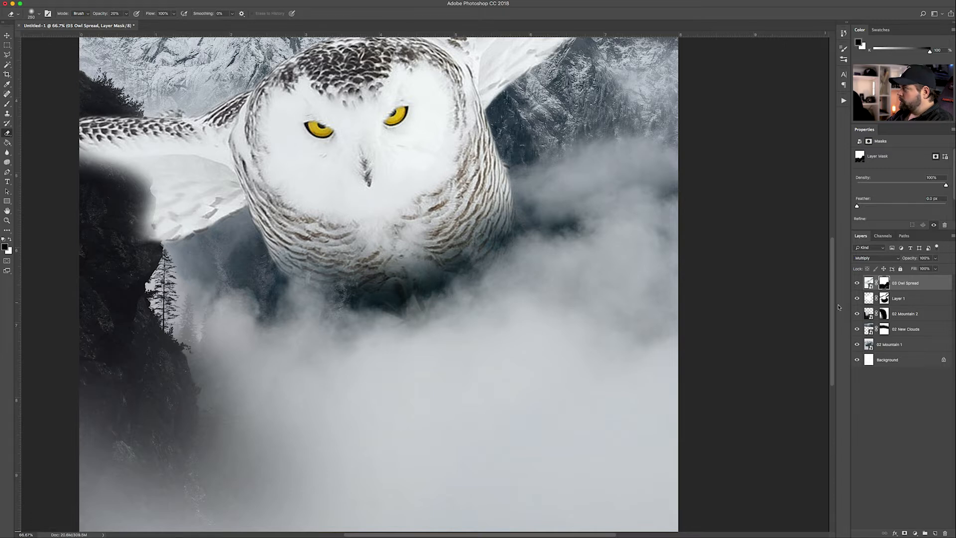
On Layer 1's mask, clear fog from the owl's lower chest, leg and belly
left_click(884, 298)
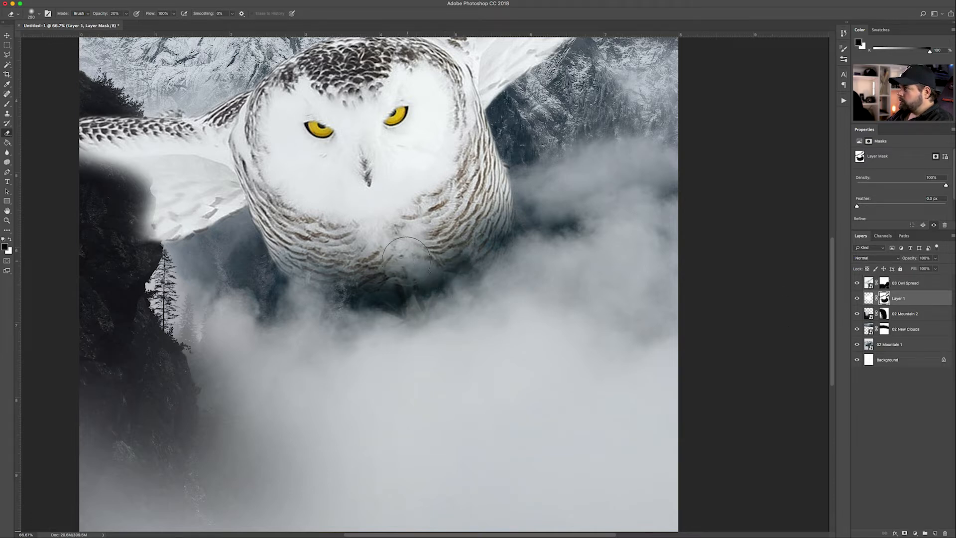
mouse_move(463, 221)
left_mouse_down()
mouse_move(476, 219)
mouse_move(472, 237)
mouse_move(419, 277)
mouse_move(373, 288)
mouse_move(338, 281)
mouse_move(300, 251)
mouse_move(281, 259)
mouse_move(328, 279)
mouse_move(299, 254)
mouse_move(395, 270)
mouse_move(366, 263)
left_mouse_up()
left_click_drag(434, 251, 449, 231)
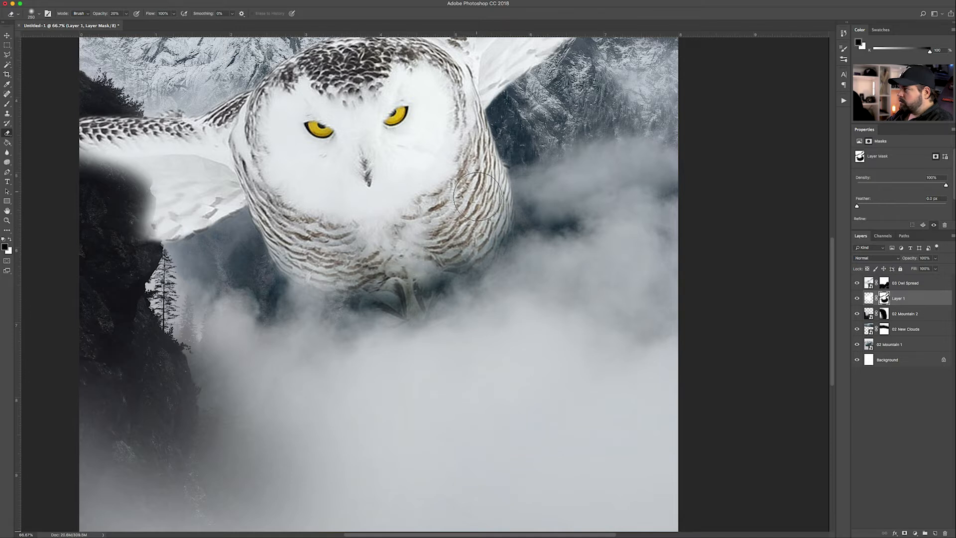
key("super+minus")
key("super+minus")
key("super+minus")
key("super+plus")
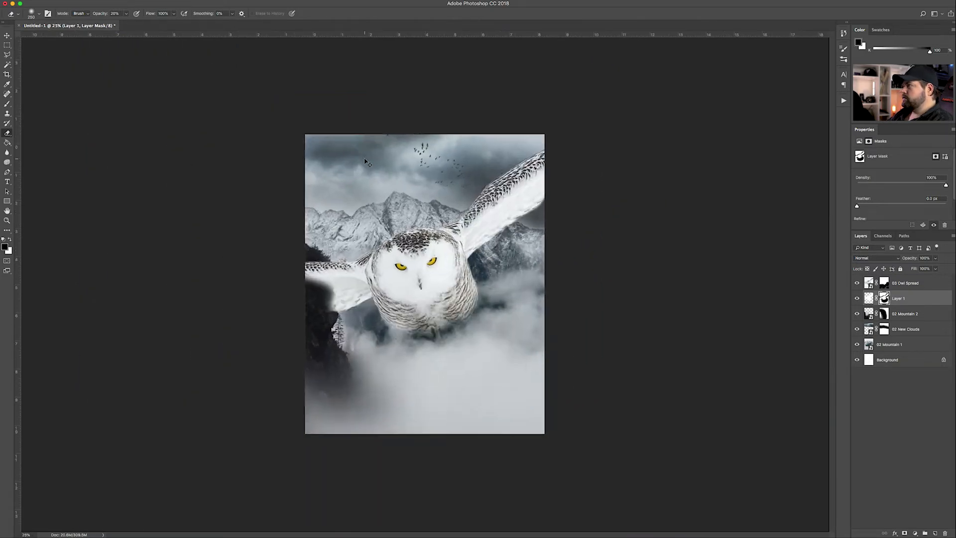
mouse_move(430, 361)
left_mouse_down()
mouse_move(453, 338)
mouse_move(421, 338)
mouse_move(466, 329)
mouse_move(458, 339)
mouse_move(469, 324)
mouse_move(406, 345)
mouse_move(426, 356)
mouse_move(392, 347)
mouse_move(410, 366)
mouse_move(435, 361)
mouse_move(467, 337)
left_mouse_up()
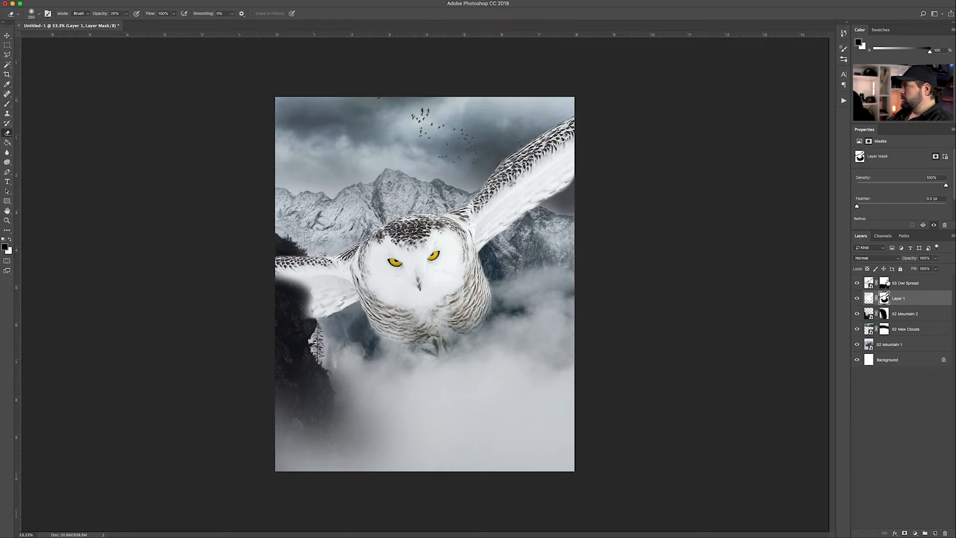
Return to Layer 1's mask with white as the colour and brush size 500
left_click(885, 283)
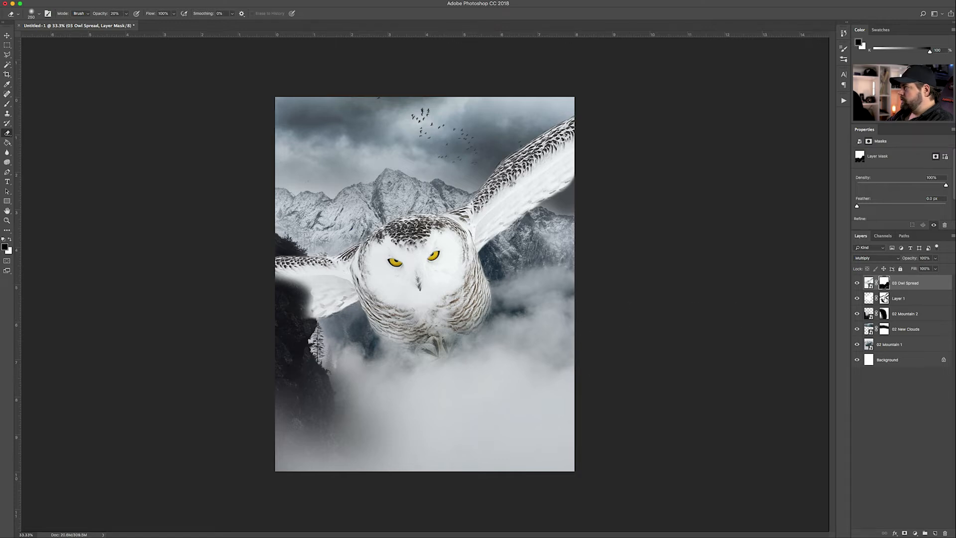
key("alt+bracketleft")
key("x")
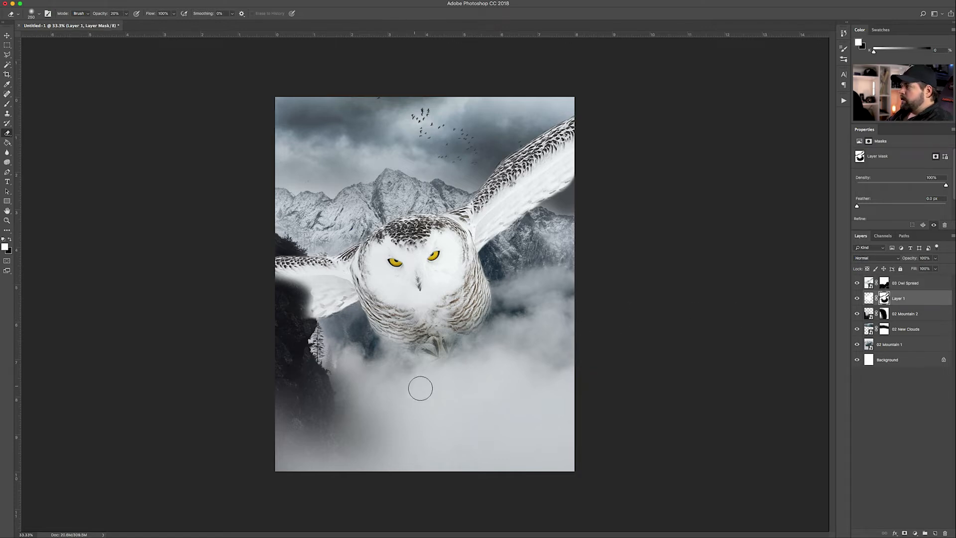
key("bracketright")
key("bracketright")
key("bracketright")
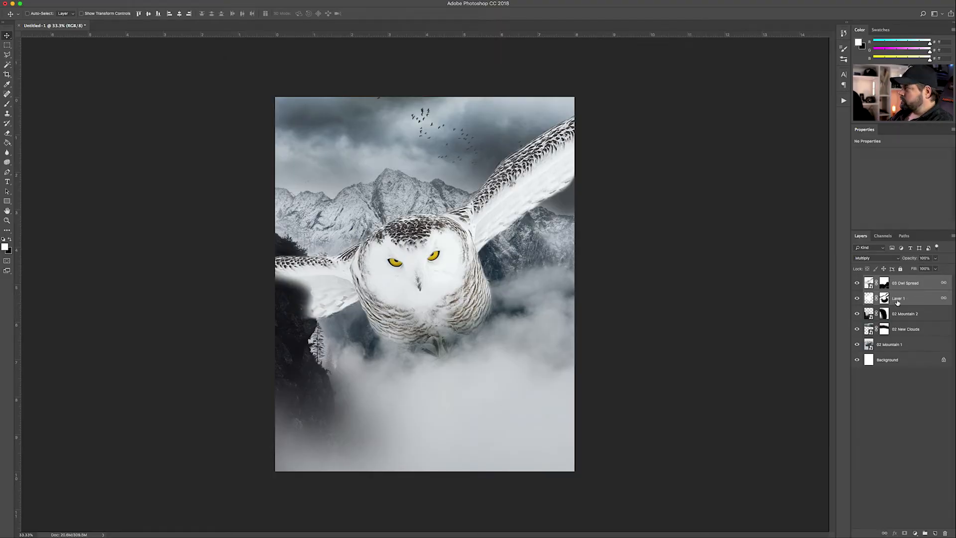
Group the two owl layers as OWL and move the group below 02 Mountain 2
key("super+g")
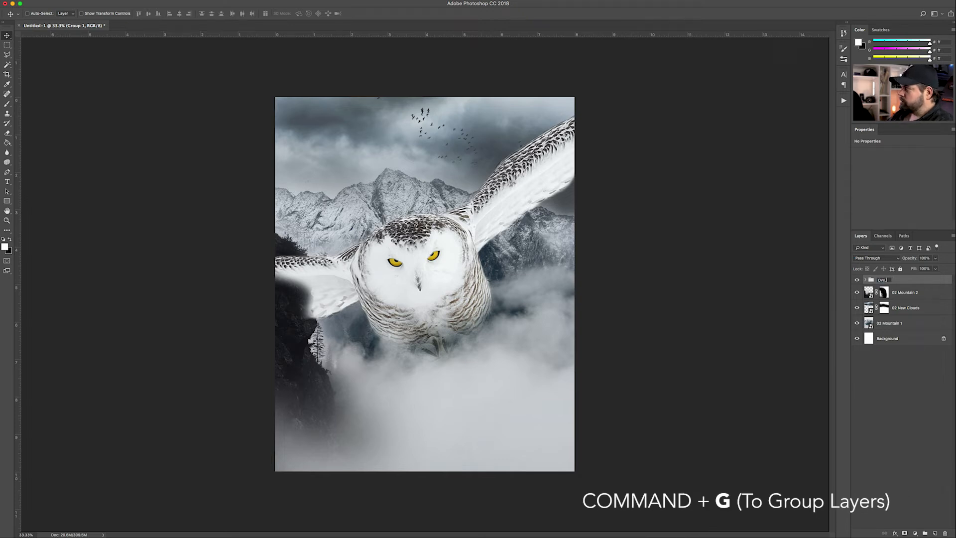
key("Return")
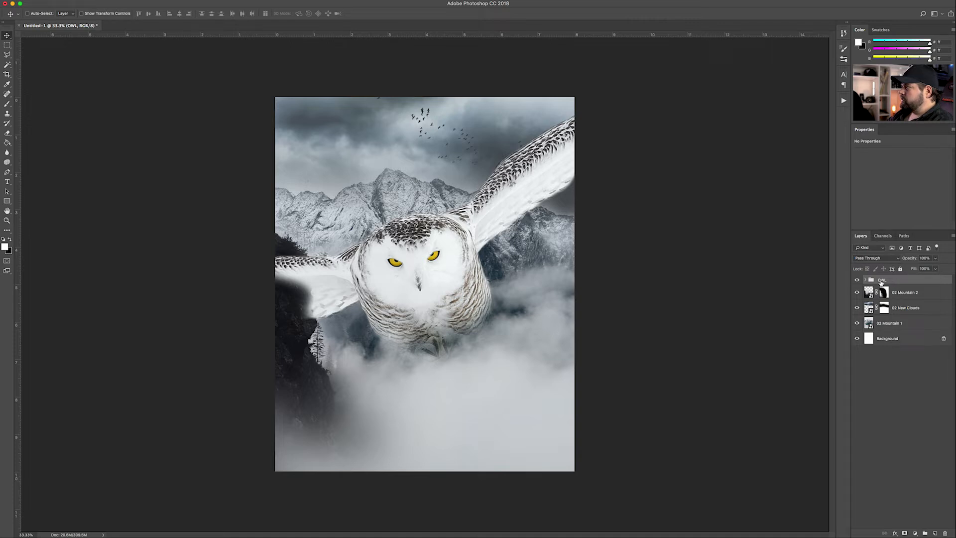
left_click_drag(901, 282, 891, 299)
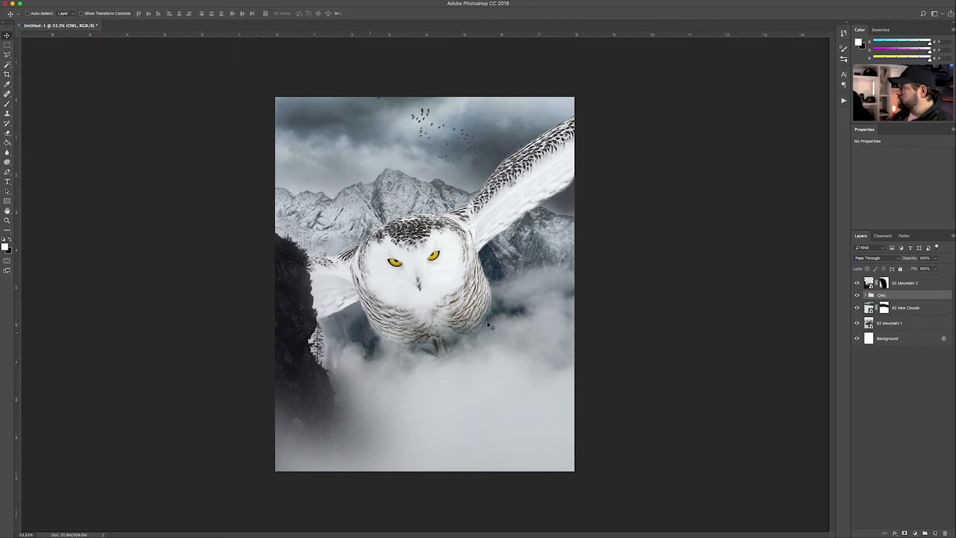
Put 02 Mountain 2 into its own group named FOREGROUND
left_click(902, 288)
key("super+g")
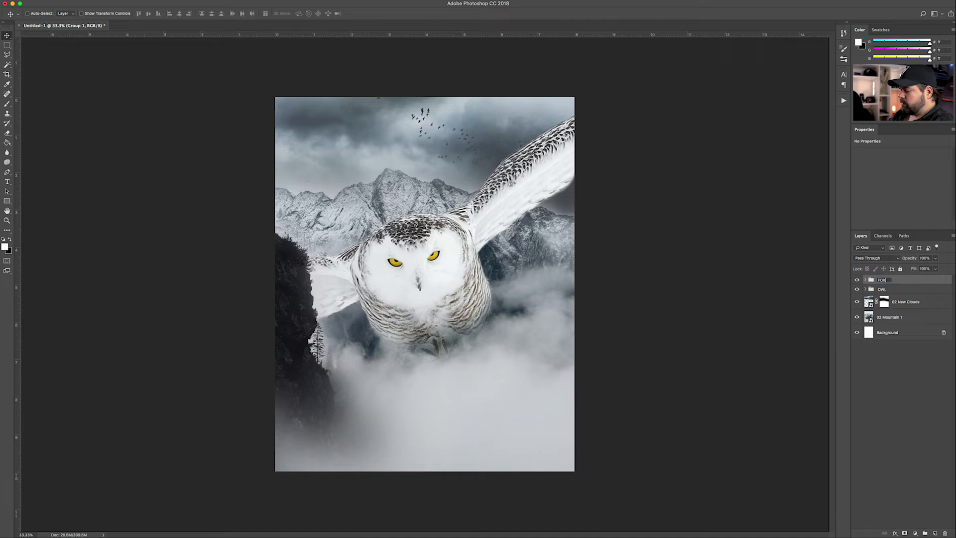
type("FOREGROUND")
key("Return")
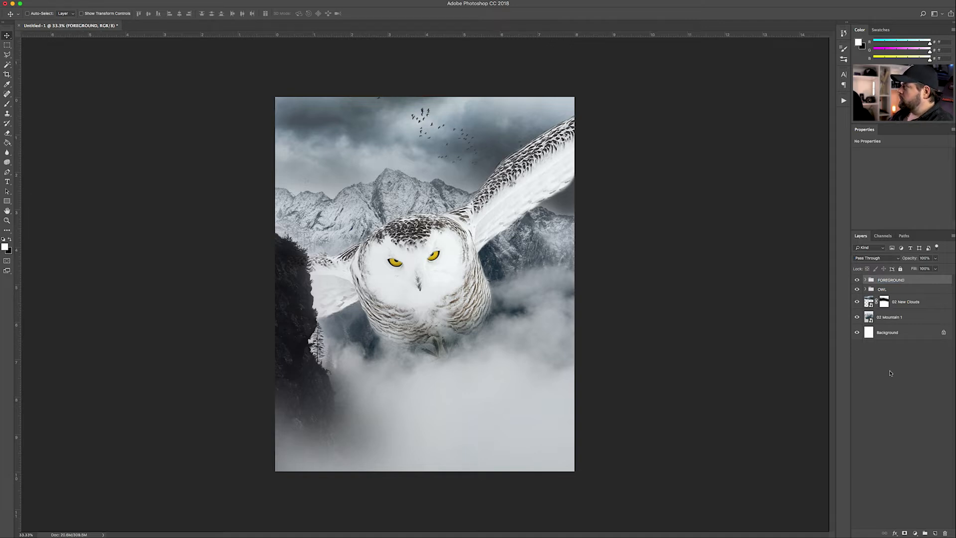
Group 02 New Clouds and 02 Mountain 1 into a group named BG
left_click(906, 306)
left_click(896, 322, "shift")
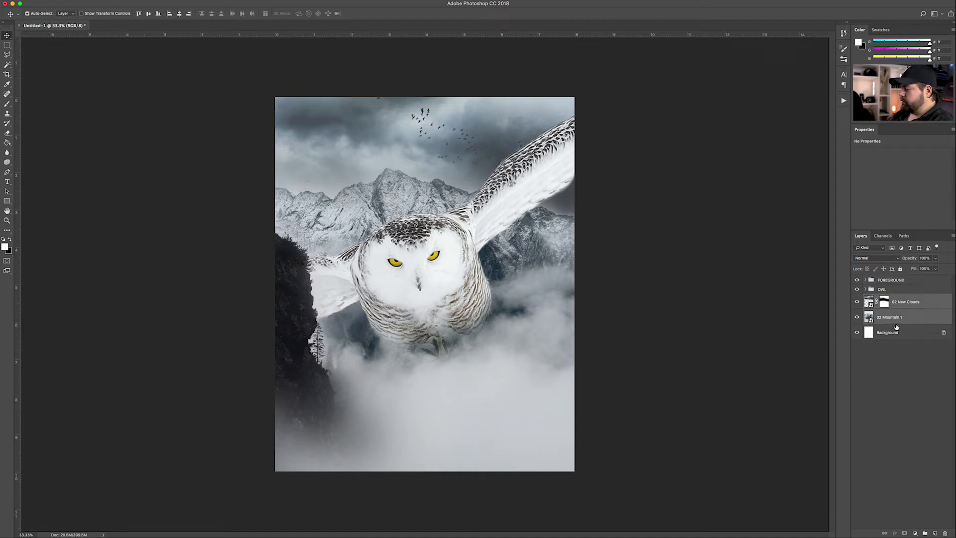
key("super+g")
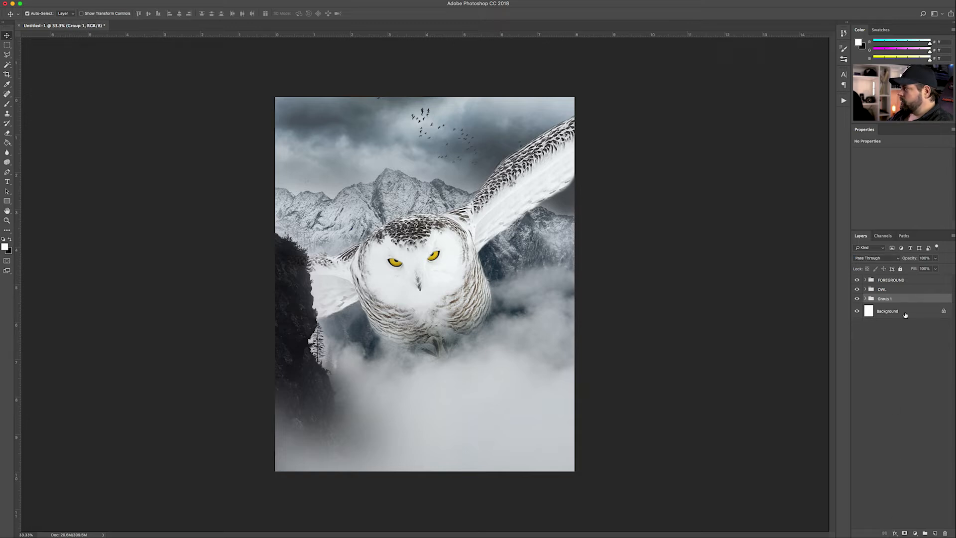
type("BG")
key("Return")
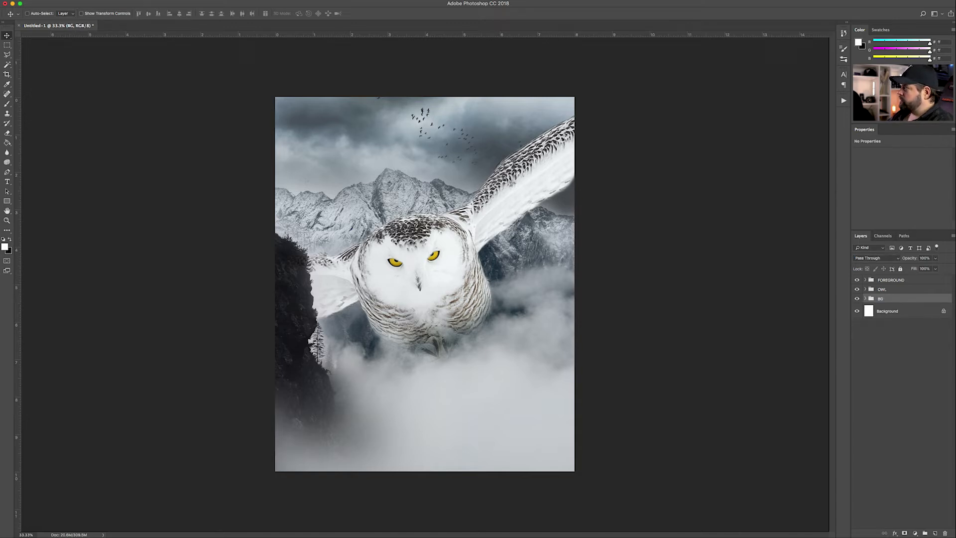
left_click(897, 340)
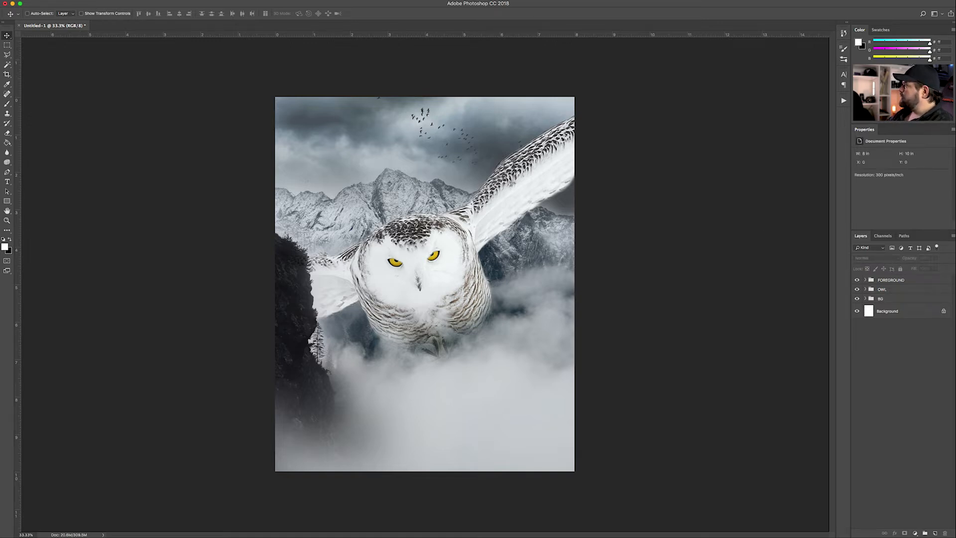
Place the Cloud_PNG_Clipart image, enlarge it, tilt it slightly and position it low on the canvas
left_click_drag(955, 279, 506, 343)
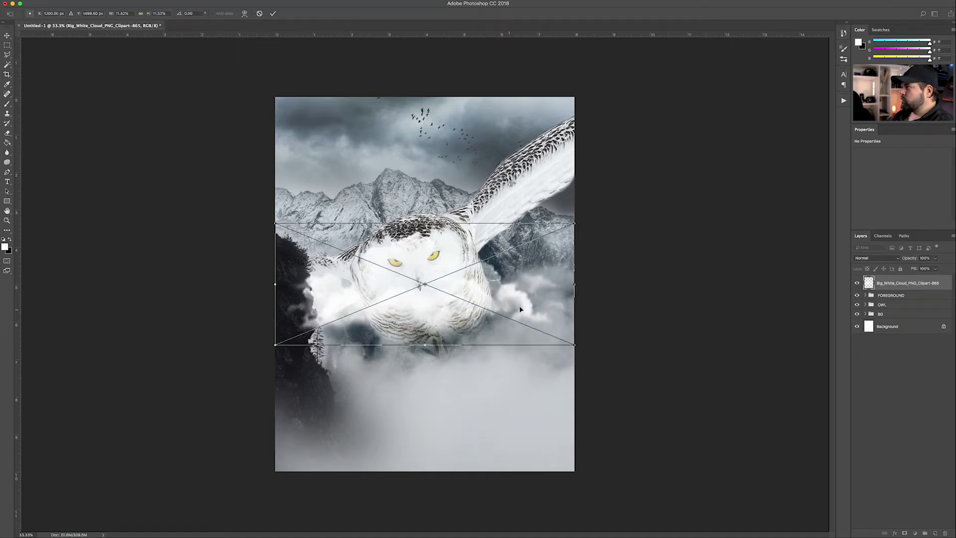
key("Escape")
left_click_drag(955, 279, 413, 379)
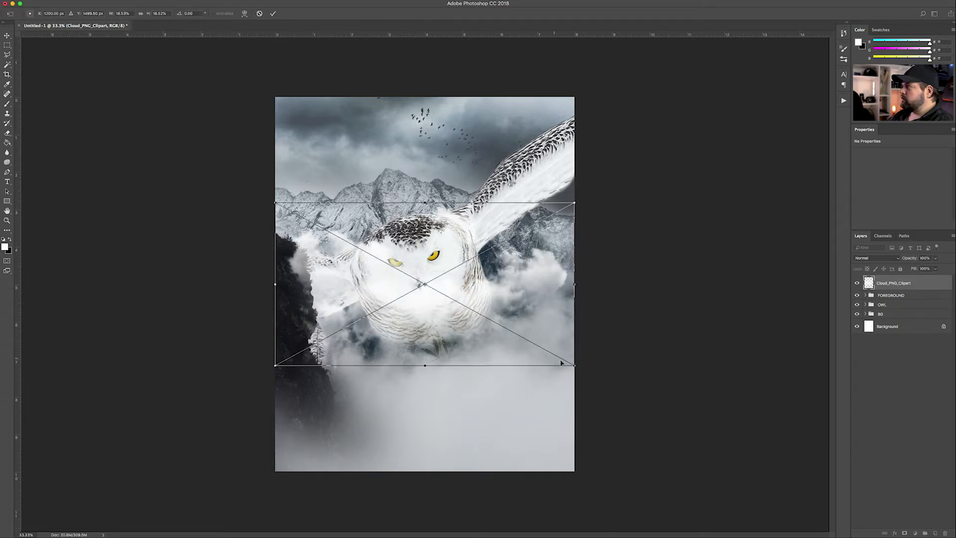
left_click_drag(575, 367, 698, 423)
left_click_drag(391, 316, 399, 370)
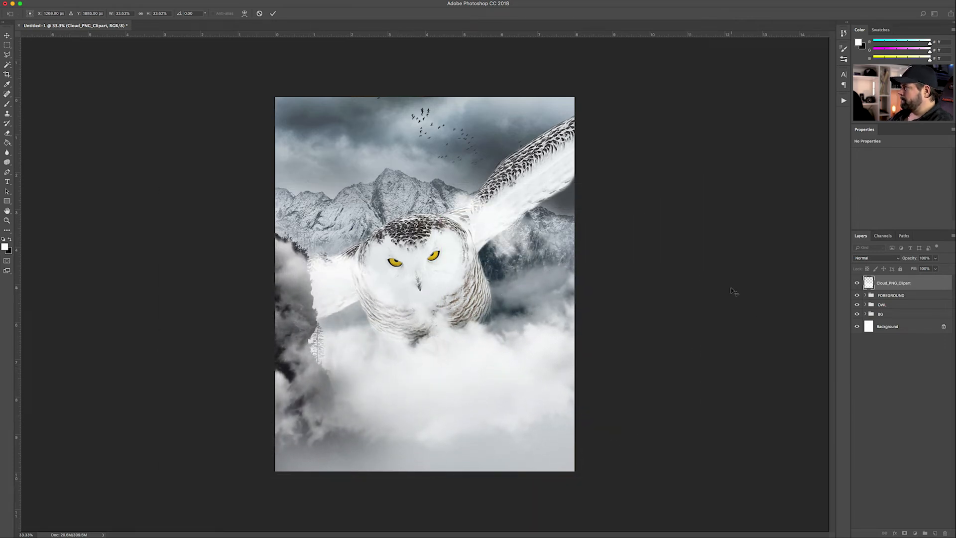
left_click_drag(731, 287, 744, 245)
key("Return")
left_click_drag(577, 364, 562, 360)
Set the cloud layer to 61% opacity and mask it off the left cliff and owl's face
left_click(936, 259)
left_click_drag(936, 269, 921, 269)
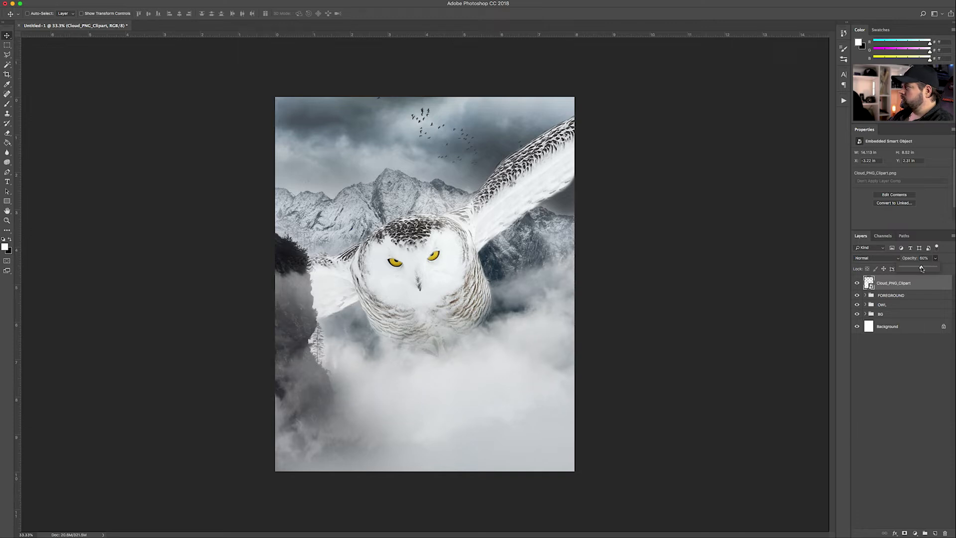
left_click(890, 290)
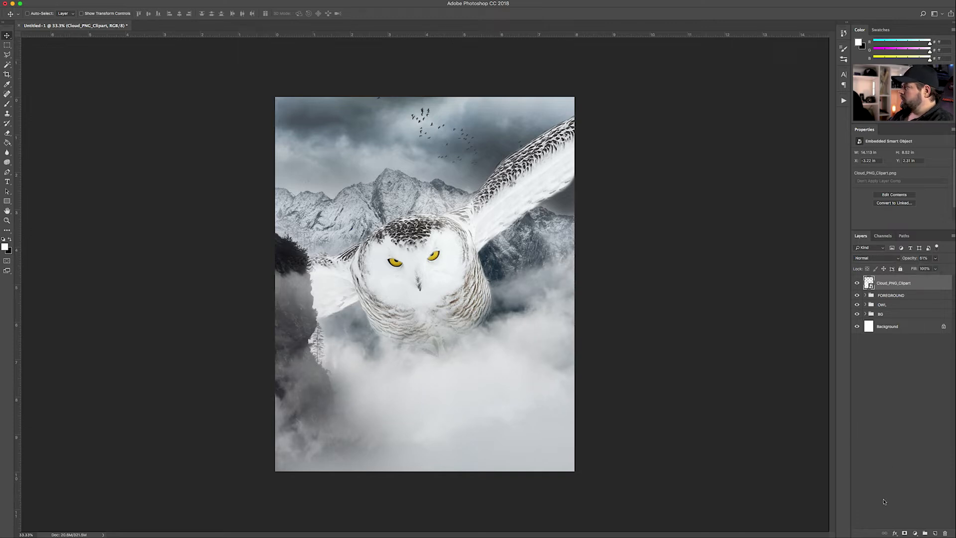
left_click(903, 534)
key("e")
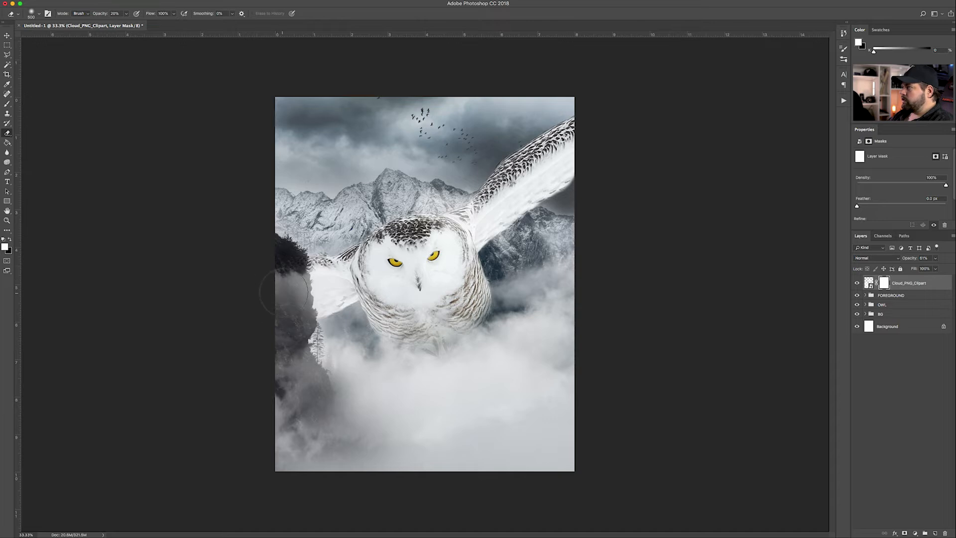
mouse_move(279, 287)
left_mouse_down()
mouse_move(288, 279)
mouse_move(300, 287)
mouse_move(282, 294)
mouse_move(293, 368)
left_mouse_up()
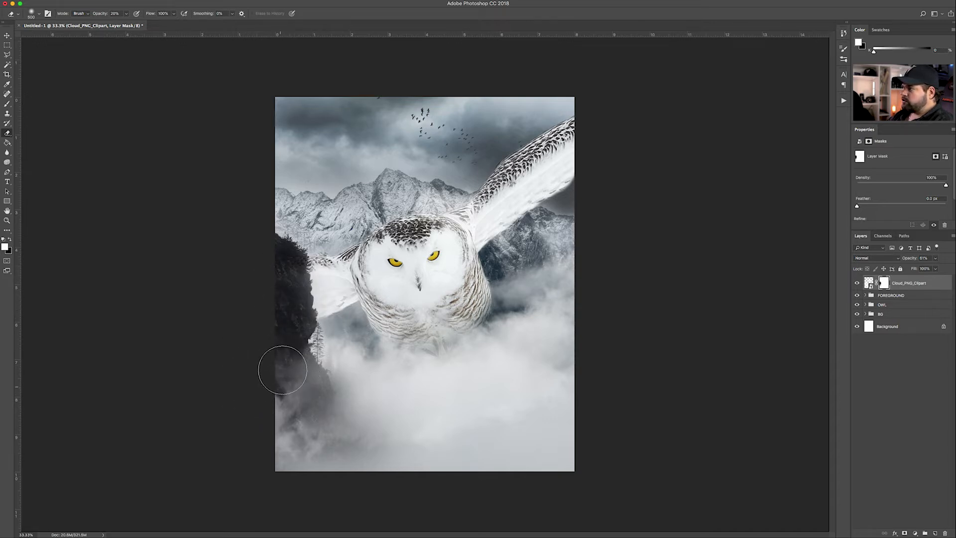
mouse_move(340, 426)
left_mouse_down()
mouse_move(294, 369)
mouse_move(287, 290)
mouse_move(287, 307)
left_mouse_up()
mouse_move(445, 269)
left_mouse_down()
mouse_move(416, 269)
mouse_move(488, 249)
mouse_move(390, 280)
mouse_move(450, 255)
mouse_move(543, 177)
left_mouse_up()
Nudge the cloud slightly higher and move its layer into the FOREGROUND group
key("v")
left_click(908, 283)
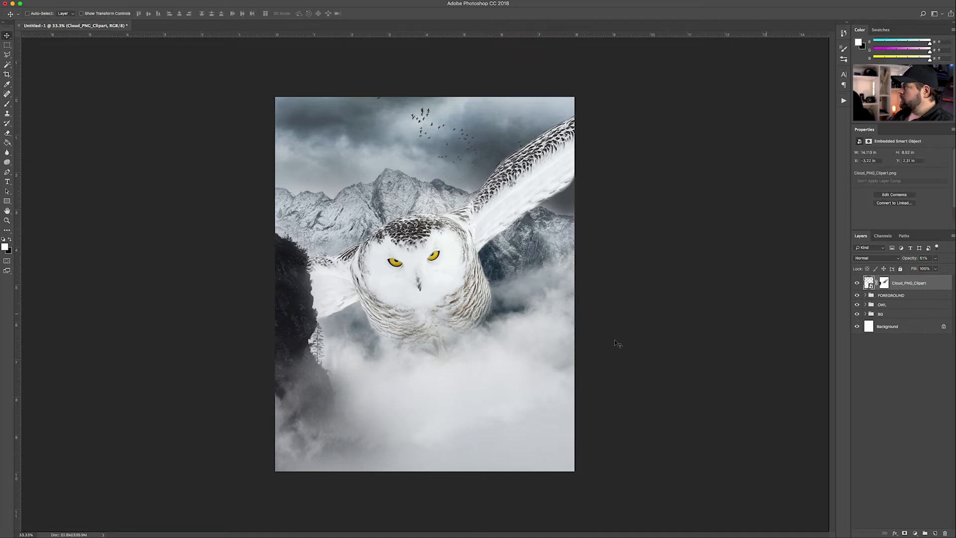
left_click_drag(430, 399, 433, 382)
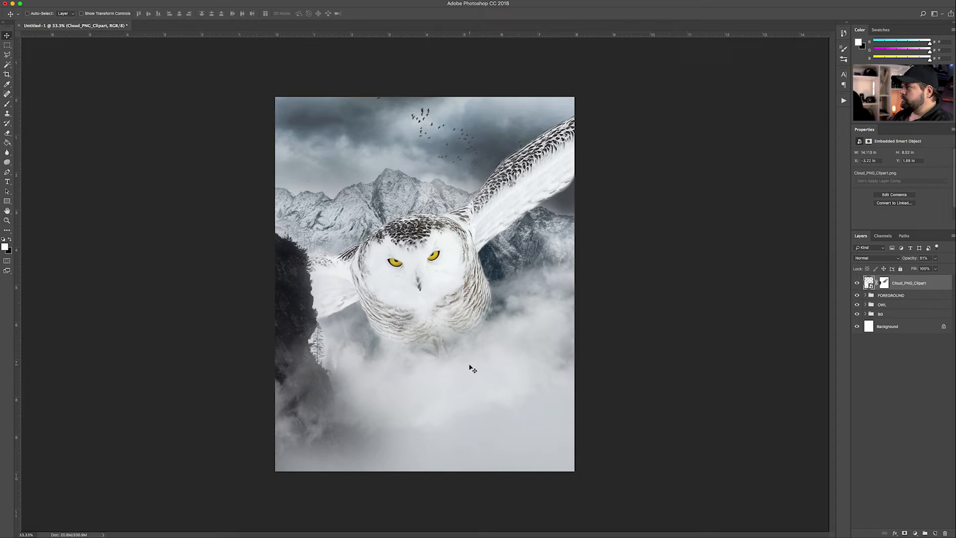
left_click(890, 402)
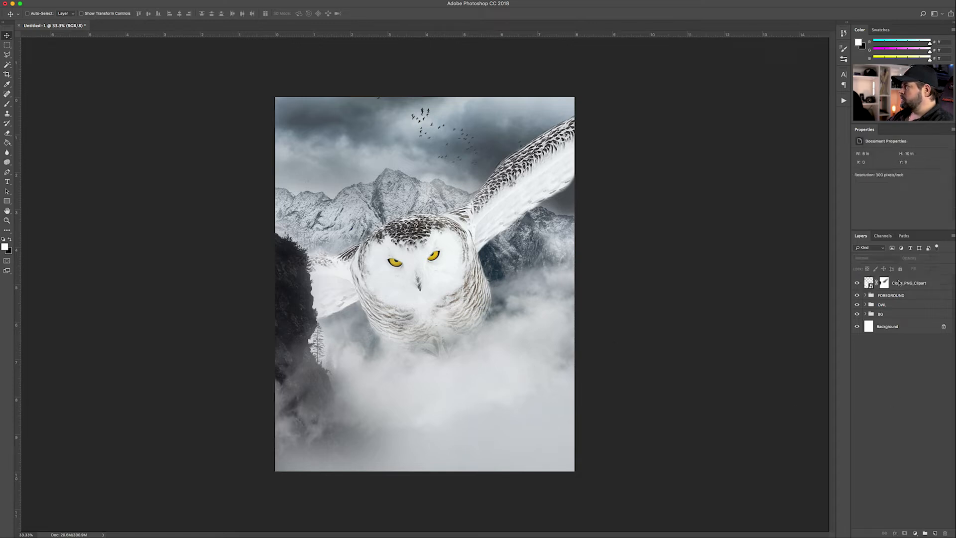
left_click(906, 285)
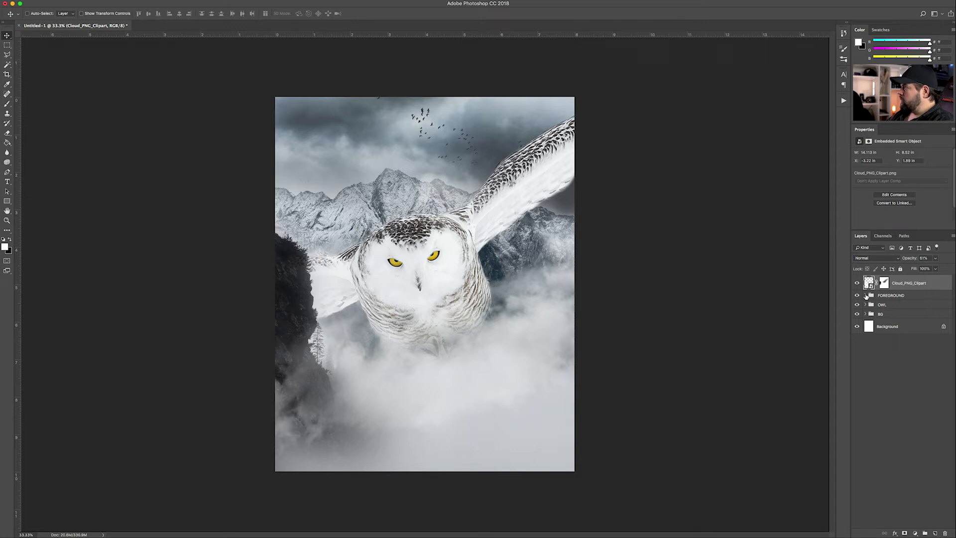
left_click(866, 295)
left_click_drag(907, 287, 869, 292)
left_click(865, 281)
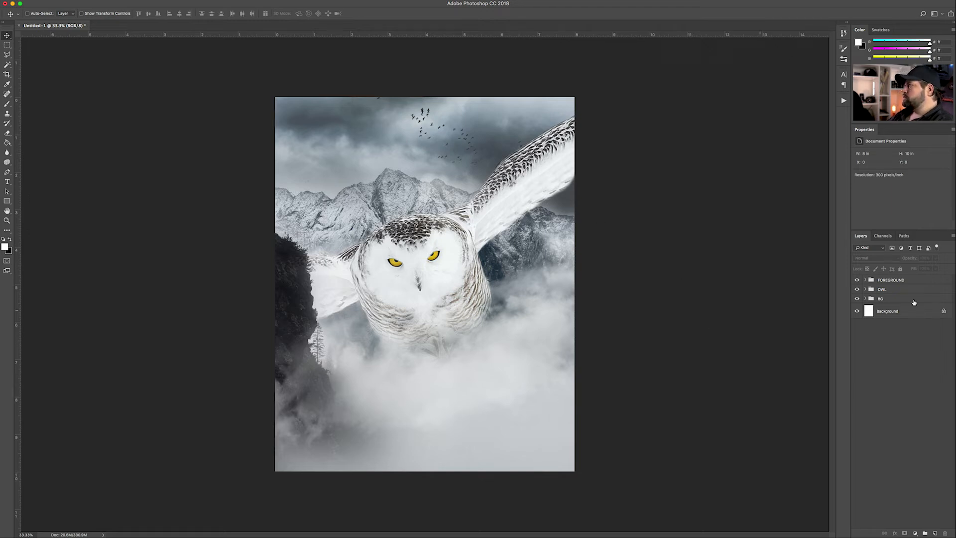
Toggle the FOREGROUND, OWL and BG groups off and on to compare their effect
left_click(857, 280)
left_click(857, 280)
left_click(857, 280)
left_click(856, 281)
left_click(857, 289)
left_click(857, 289)
left_click(857, 298)
left_click(857, 298)
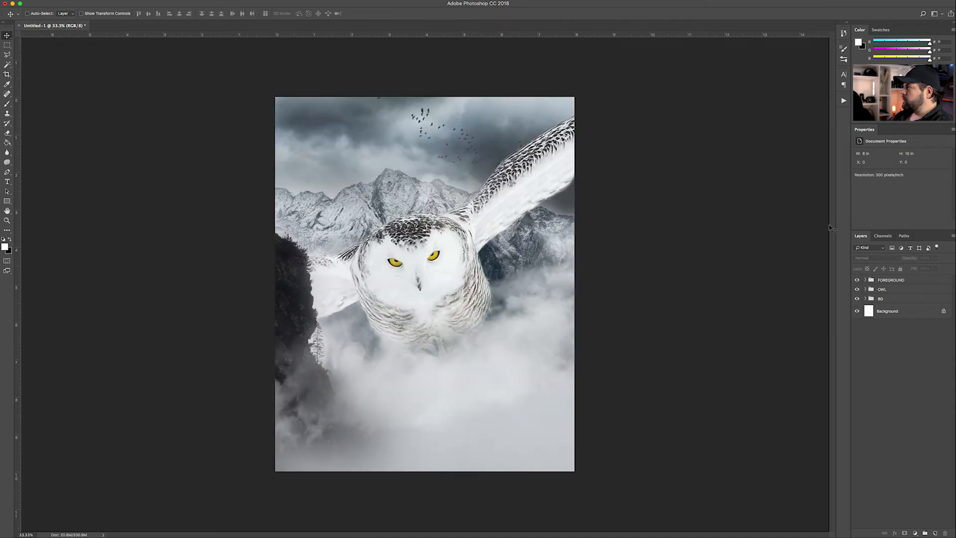
Save the composite to the Desktop as The Owl.psd in Photoshop format
left_click(67, 3)
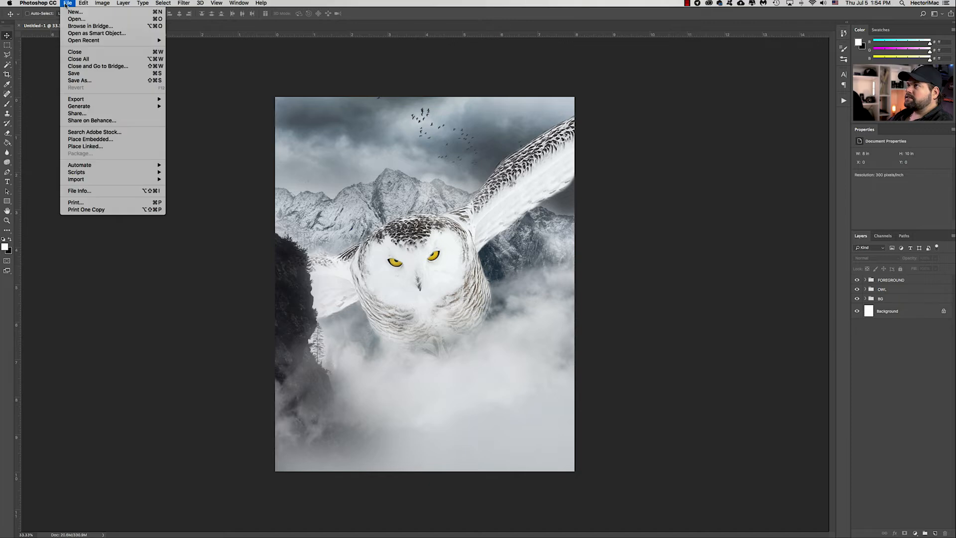
key("Escape")
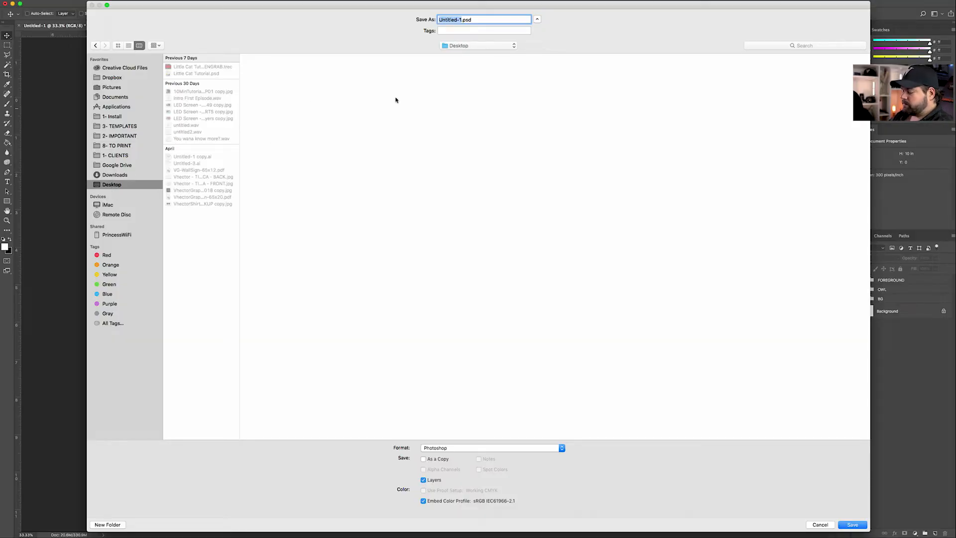
type("The Owl")
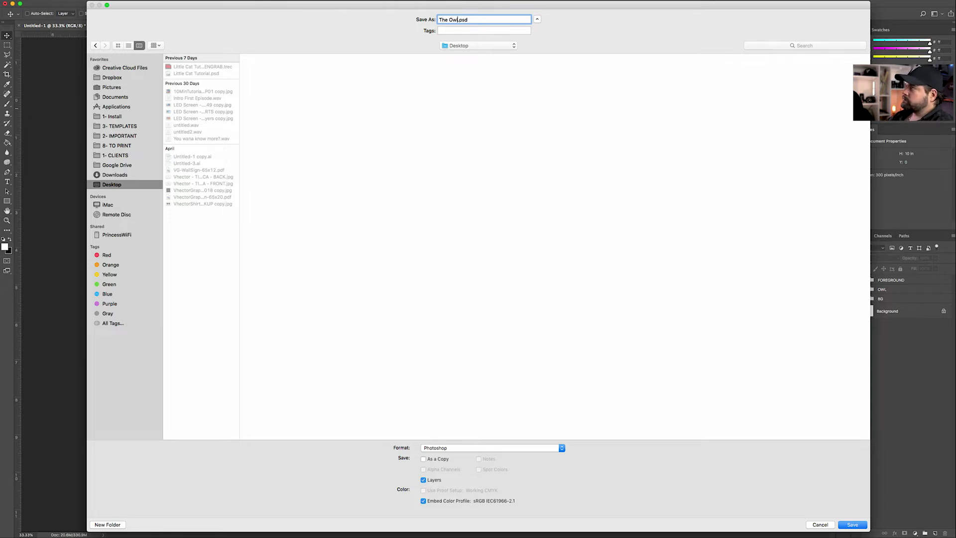
left_click(852, 525)
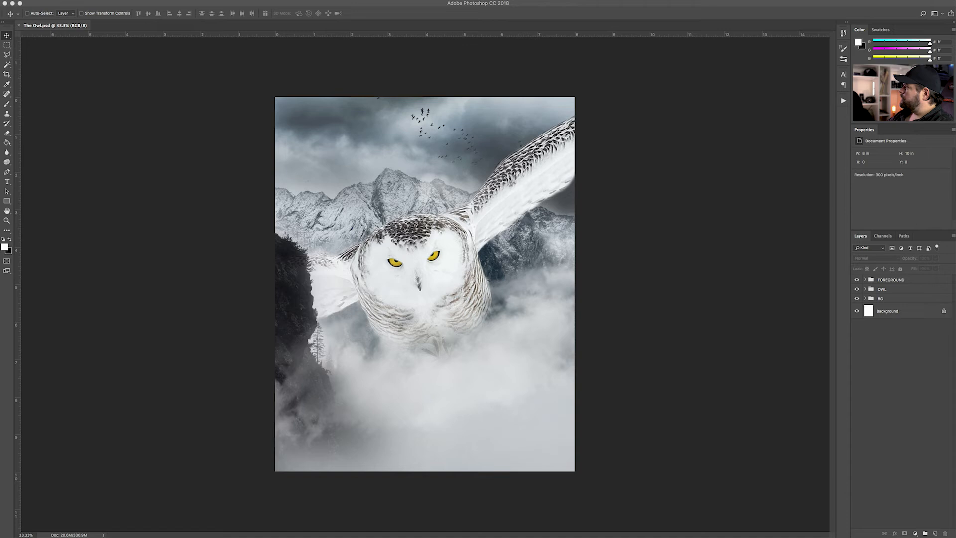
Place Flare.jpg as the 04 Flare layer and move it toward the upper left
left_click_drag(503, 268, 504, 269)
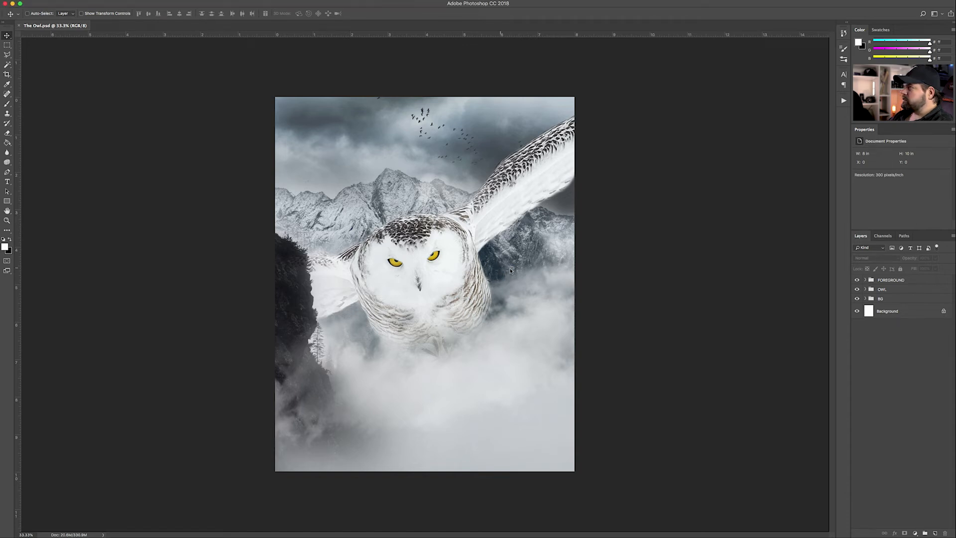
key("Return")
left_click_drag(538, 297, 545, 181)
left_click_drag(468, 113, 725, 503)
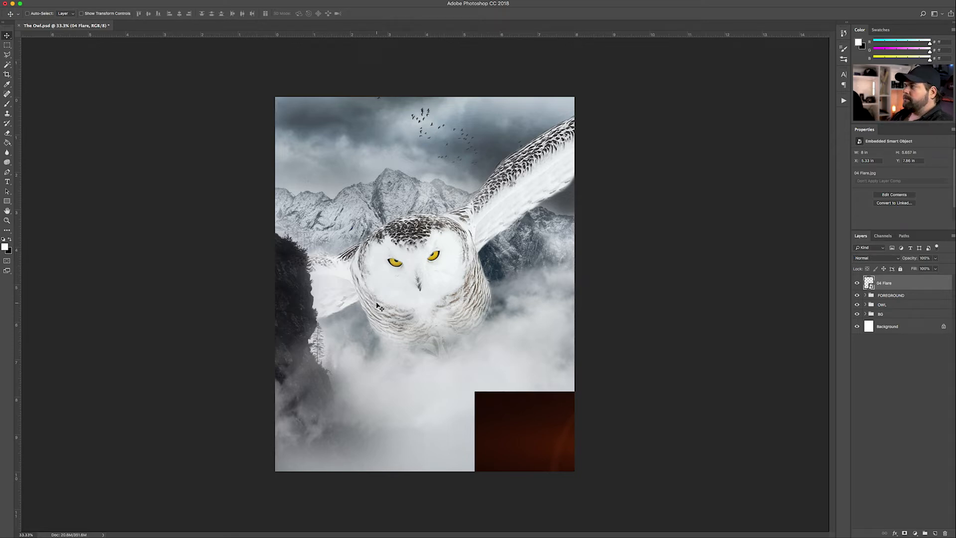
left_click_drag(546, 447, 408, 273)
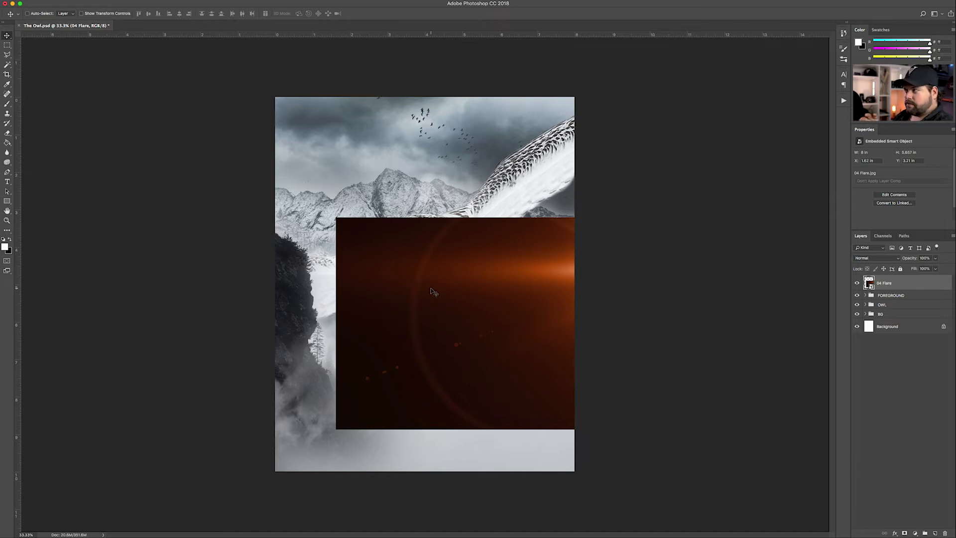
left_click_drag(544, 353, 422, 285)
Flip the flare horizontally and nudge it to the canvas's left edge
key("ctrl+t")
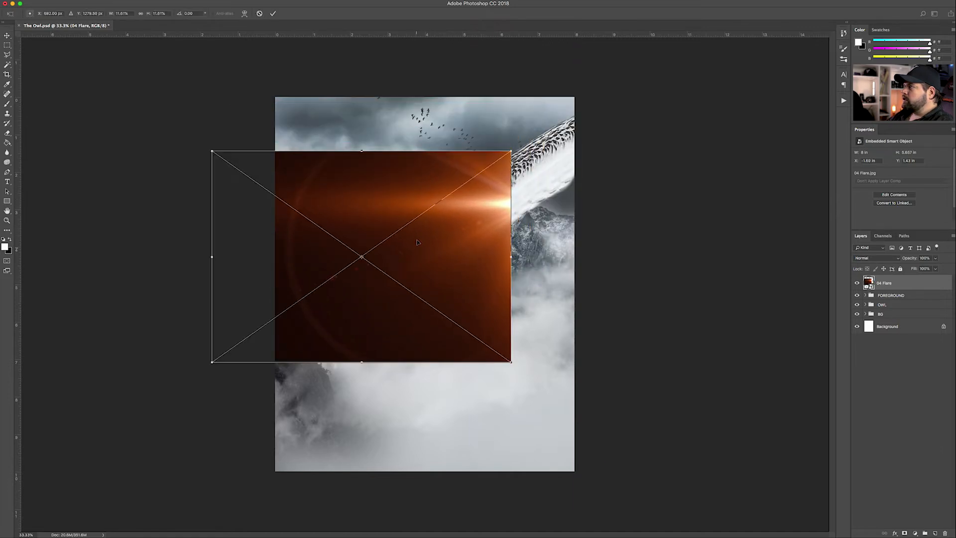
right_click(417, 242)
left_click(449, 324)
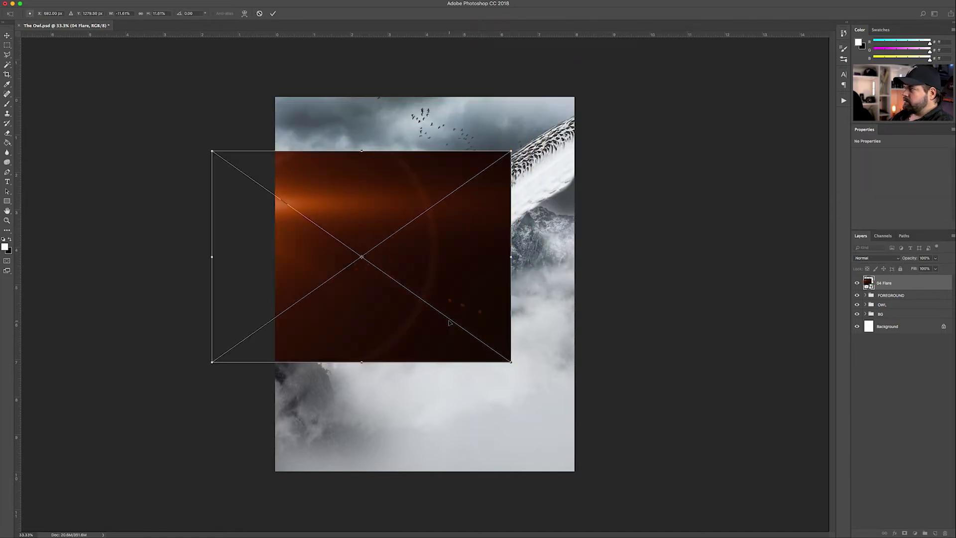
key("Return")
left_click_drag(400, 242, 440, 246)
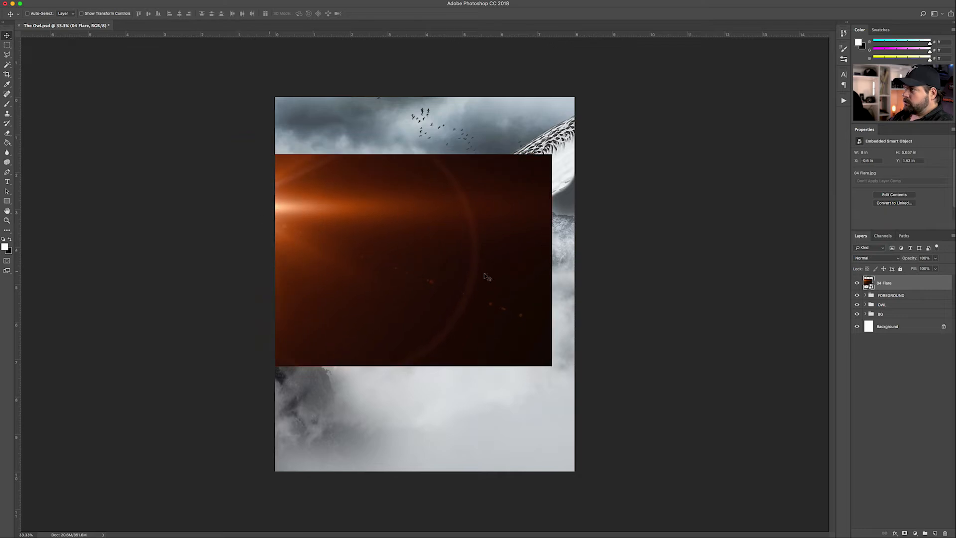
Tilt the flare about 3.6 degrees and push it up against the canvas top
key("ctrl+t")
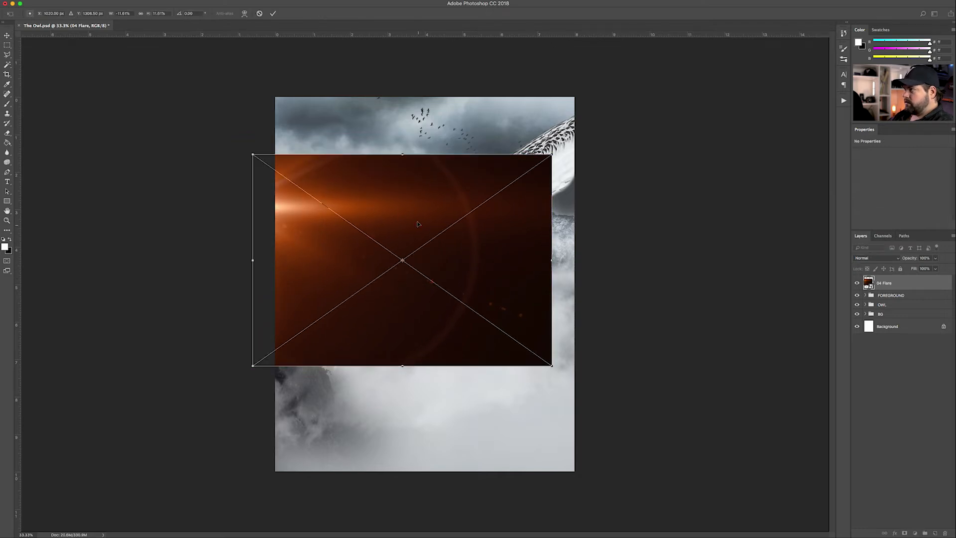
right_click(418, 223)
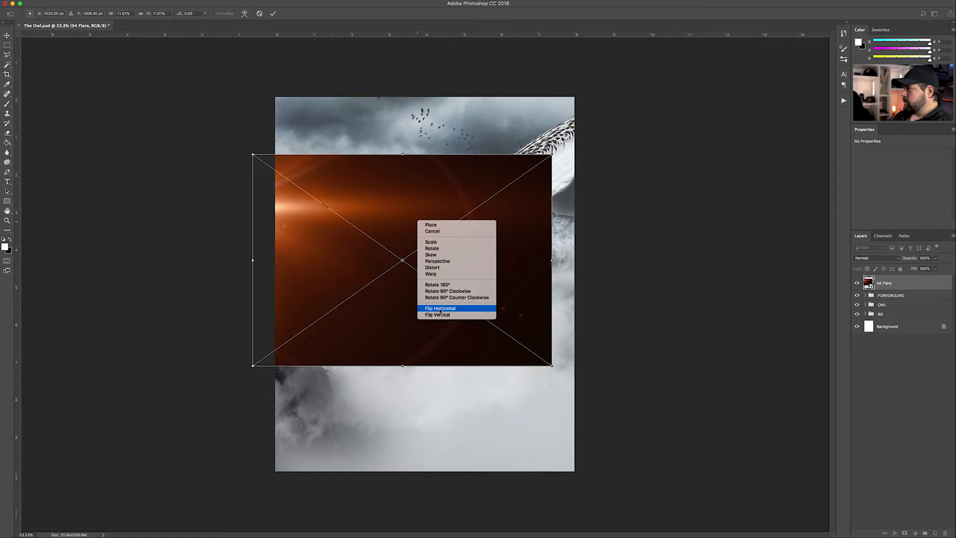
left_click(388, 237)
key("Return")
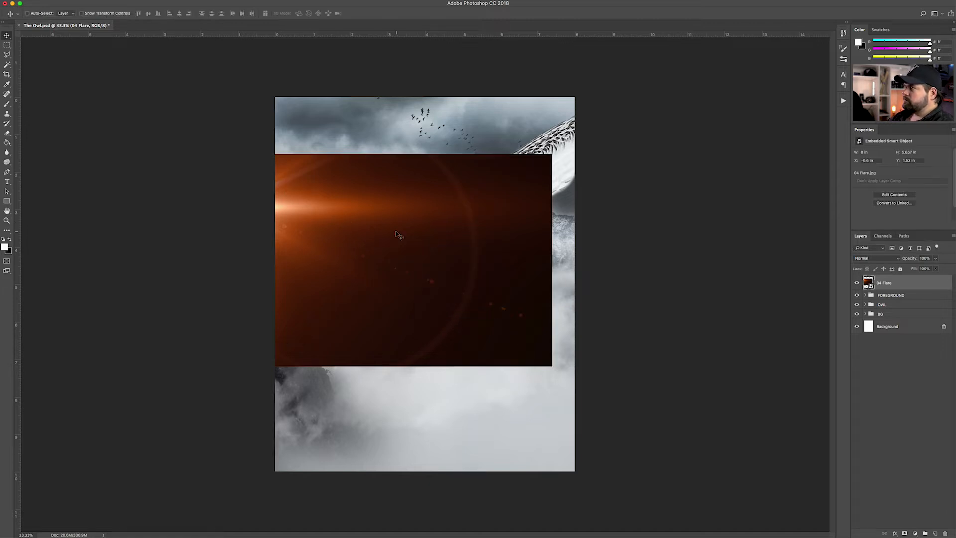
left_click_drag(394, 258, 418, 224)
key("ctrl+t")
left_click_drag(608, 175, 628, 89)
left_click_drag(501, 170, 546, 179)
left_click_drag(584, 118, 589, 135)
left_click_drag(475, 200, 475, 196)
key("Return")
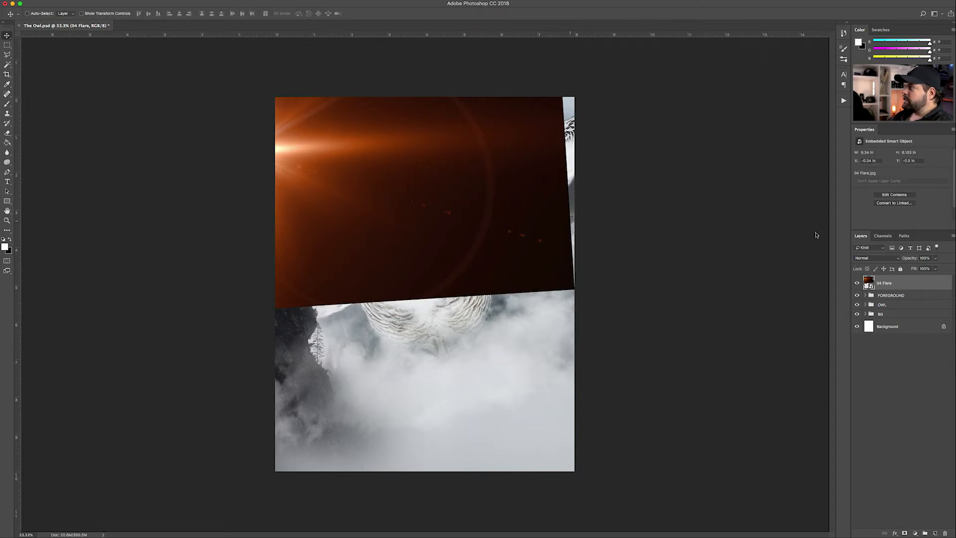
Set the 04 Flare blend mode to Screen and shift it slightly up-left
left_click(885, 258)
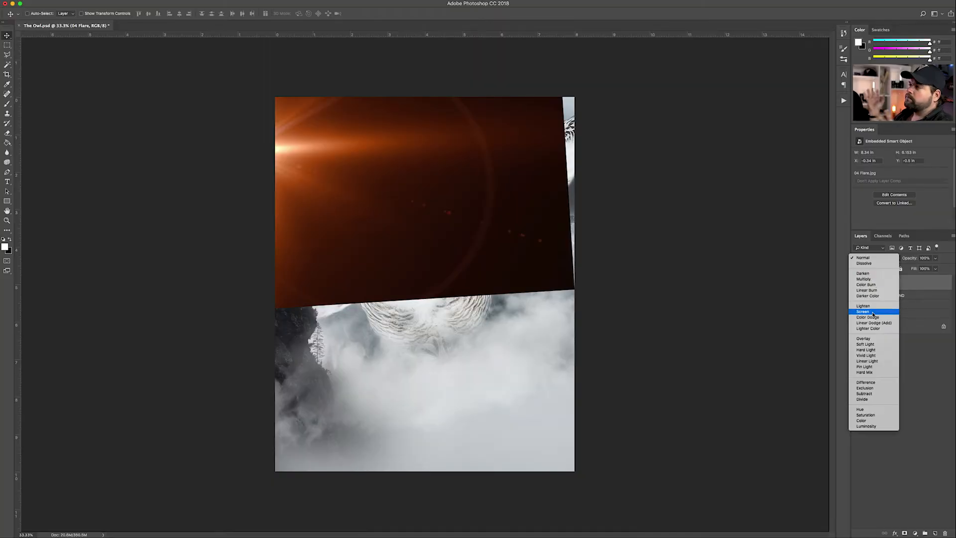
left_click(872, 311)
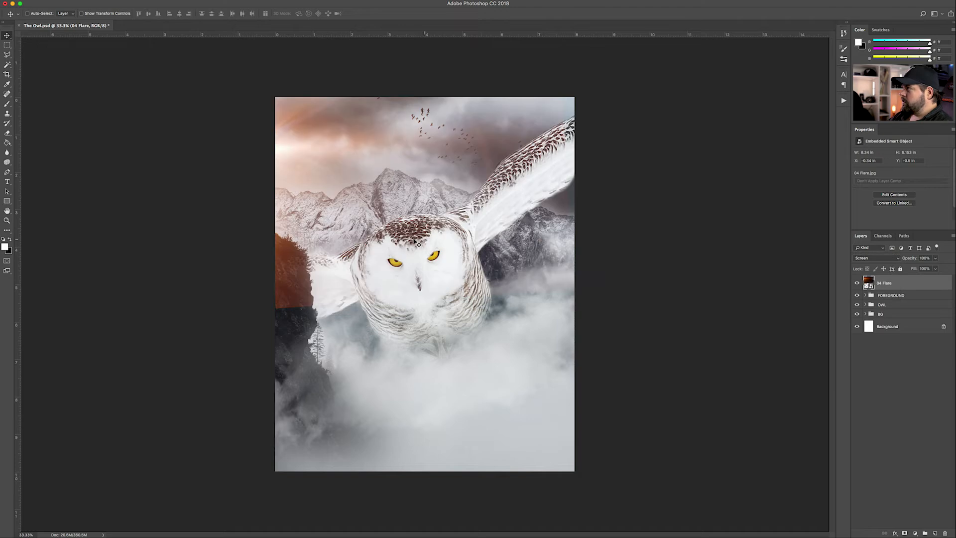
mouse_move(351, 185)
left_mouse_down()
mouse_move(358, 165)
mouse_move(345, 174)
left_mouse_up()
Enlarge the flare to about 18% scale and add a layer mask to it
key("super+t")
left_click_drag(572, 279, 737, 358)
mouse_move(457, 308)
left_mouse_down()
mouse_move(447, 263)
mouse_move(447, 314)
mouse_move(447, 295)
left_mouse_up()
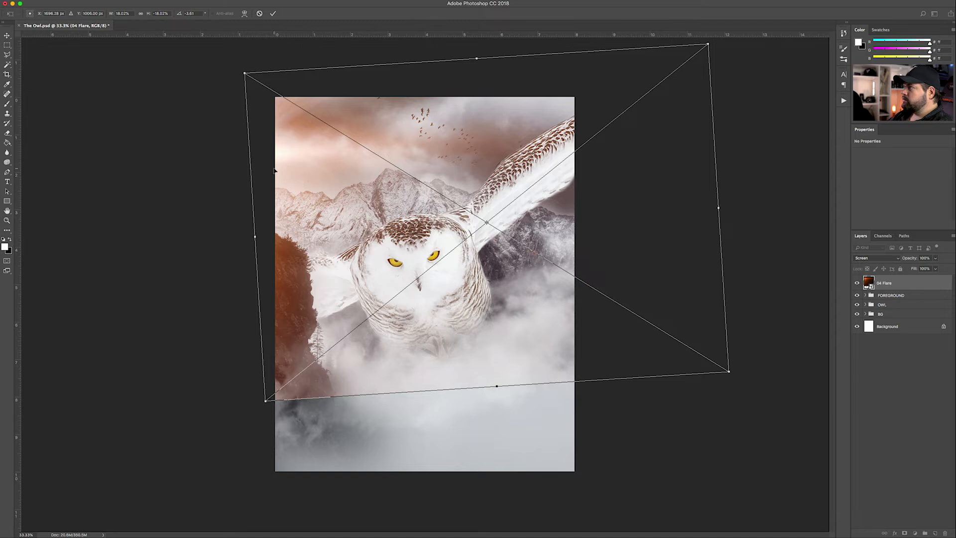
key("Return")
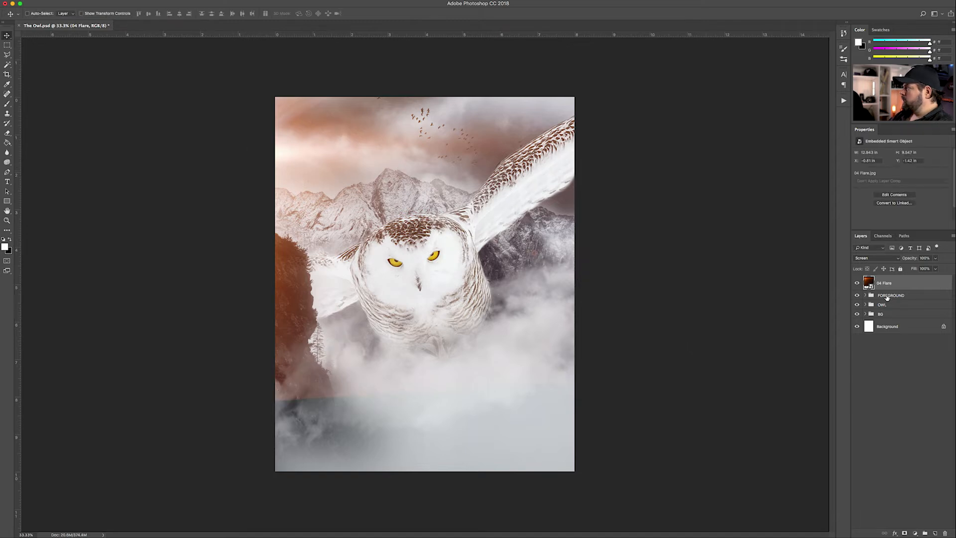
left_click(905, 532)
key("e")
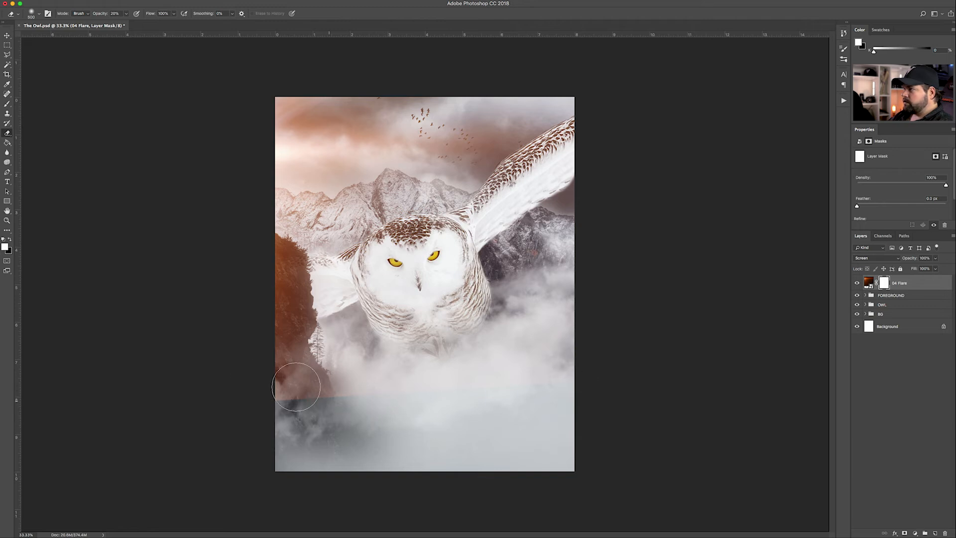
Erase the flare mask over the lower-left fog and the owl's face and chest with an 1100 brush
key("bracketright")
key("bracketright")
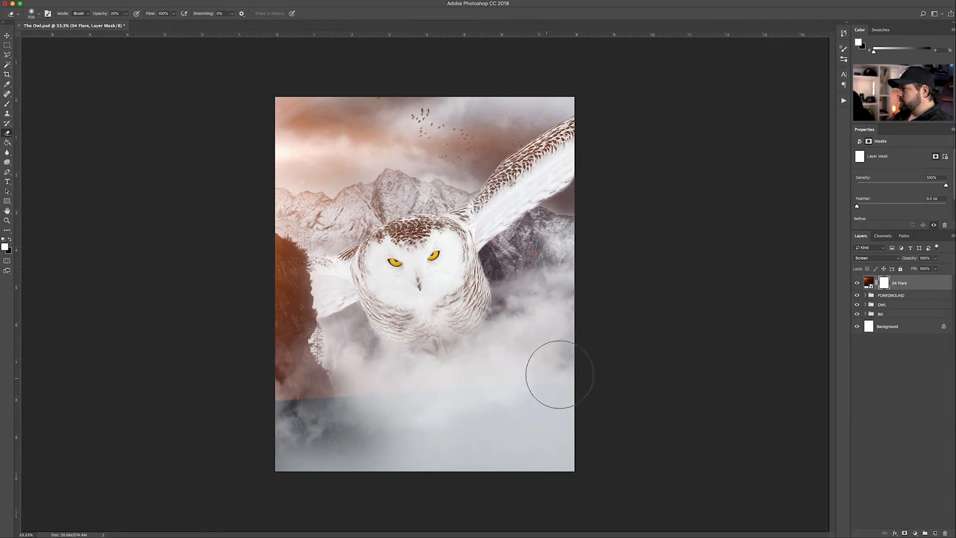
key("bracketright")
key("bracketright")
key("bracketright")
key("bracketright")
mouse_move(367, 426)
left_mouse_down()
mouse_move(352, 406)
mouse_move(299, 395)
mouse_move(384, 402)
left_mouse_up()
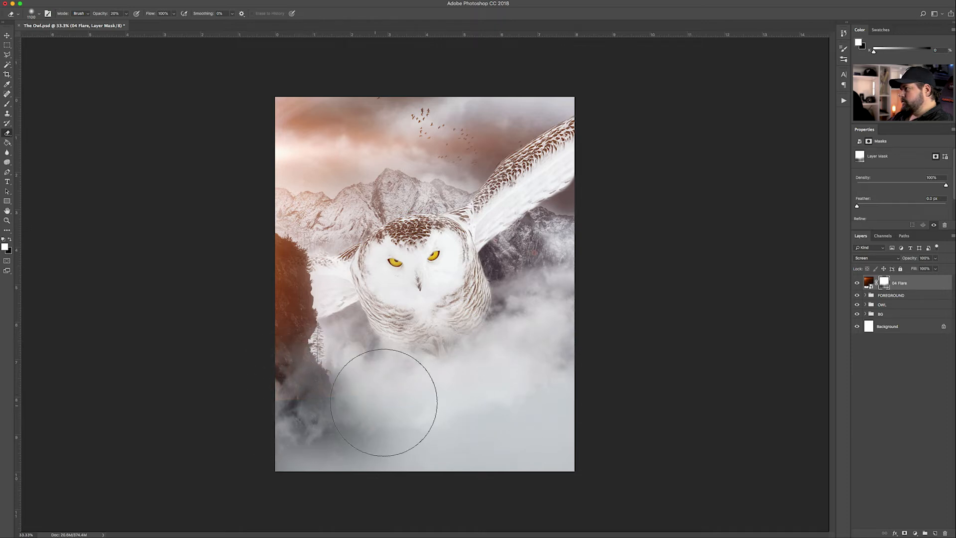
mouse_move(420, 281)
left_mouse_down()
mouse_move(439, 285)
mouse_move(419, 279)
mouse_move(428, 288)
mouse_move(441, 268)
mouse_move(435, 287)
mouse_move(413, 308)
left_mouse_up()
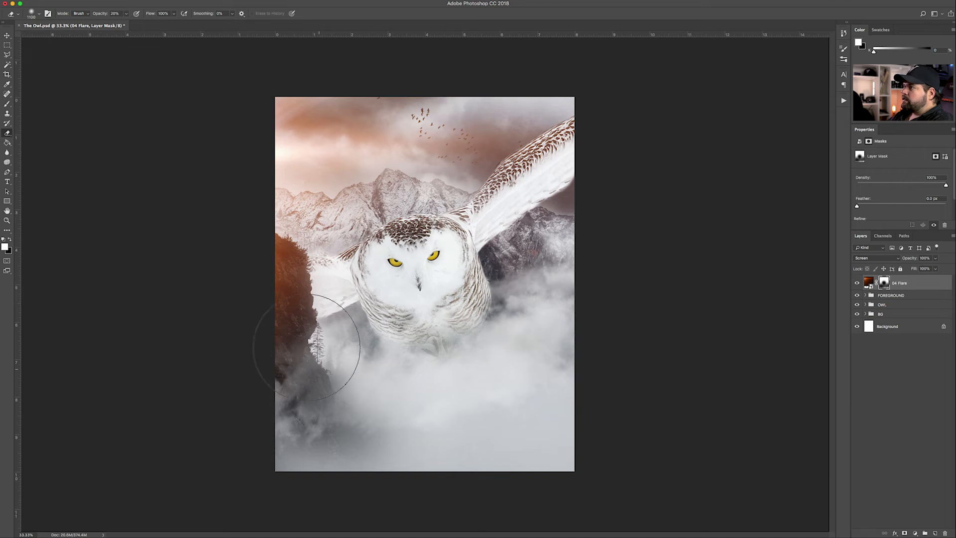
key("bracketleft")
key("bracketleft")
key("bracketleft")
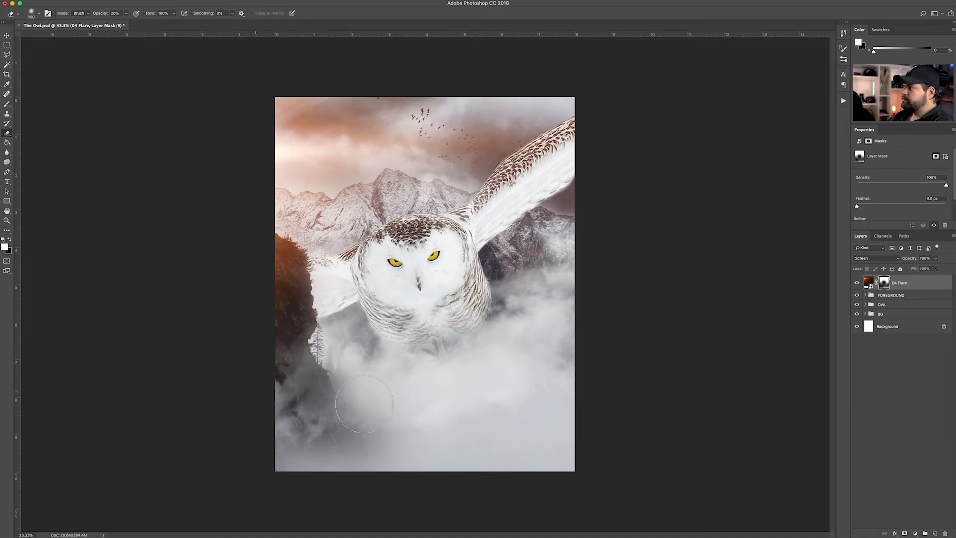
Target the 04 Flare image instead of its mask and bring up the adjustment layer list
left_click(7, 36)
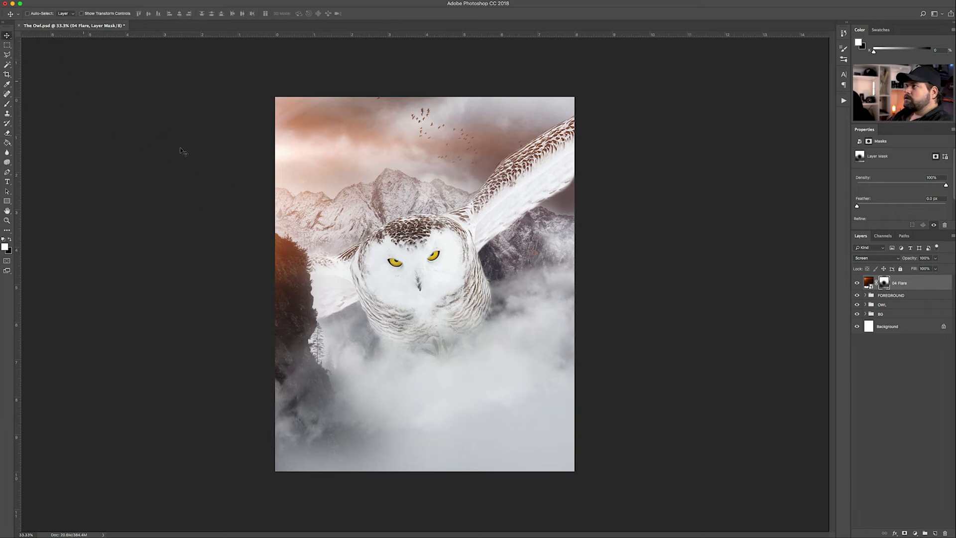
left_click(898, 283)
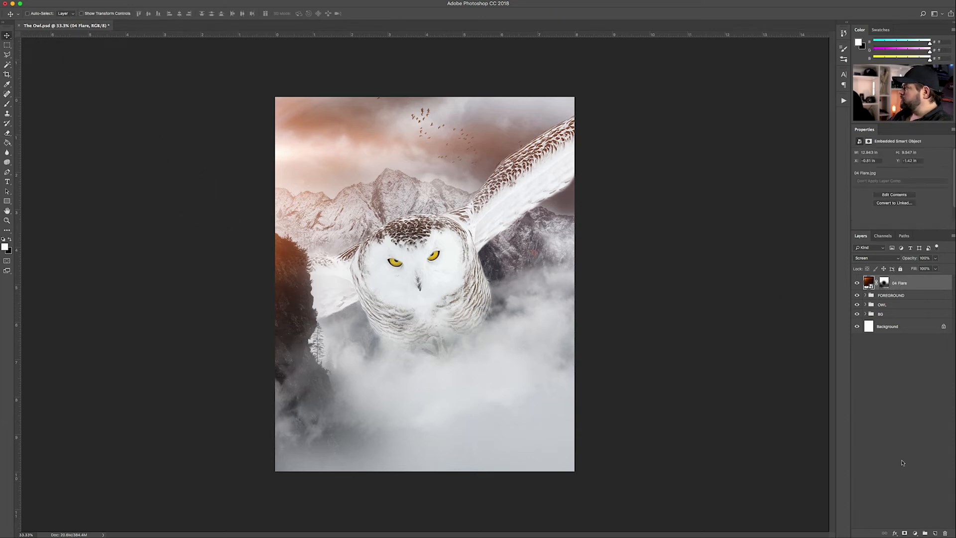
left_click(914, 532)
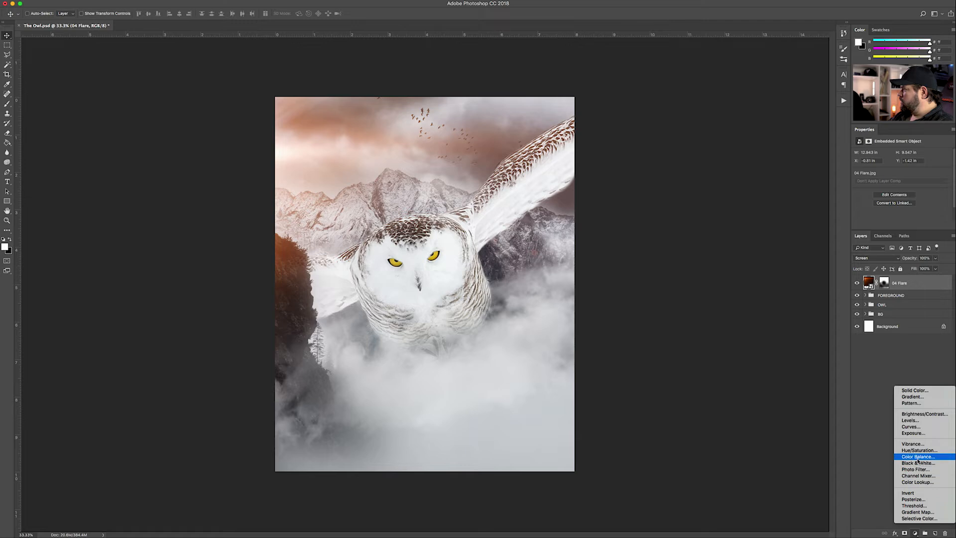
Add Color Balance 1 with midtones set to Cyan -34 and Blue +17
left_click(919, 457)
left_click(906, 284)
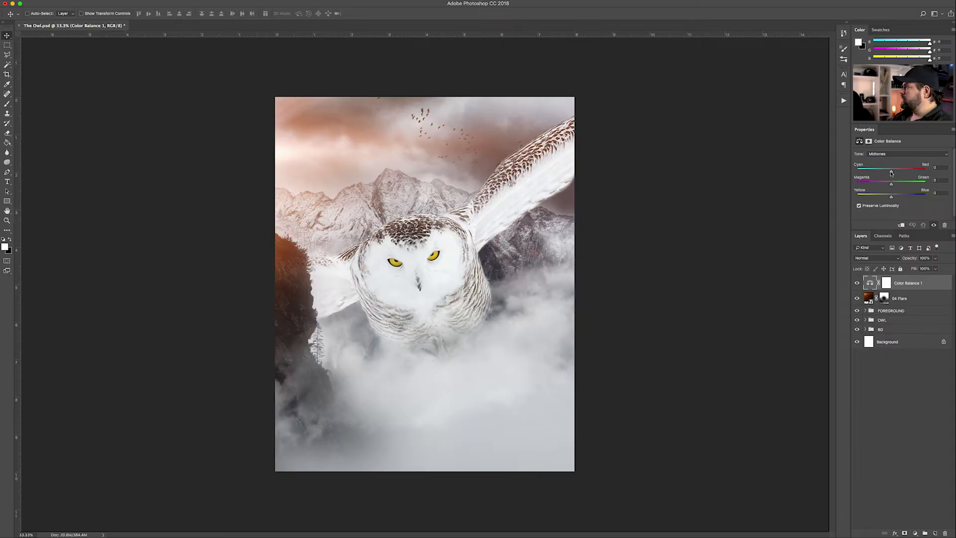
left_click_drag(879, 173, 900, 198)
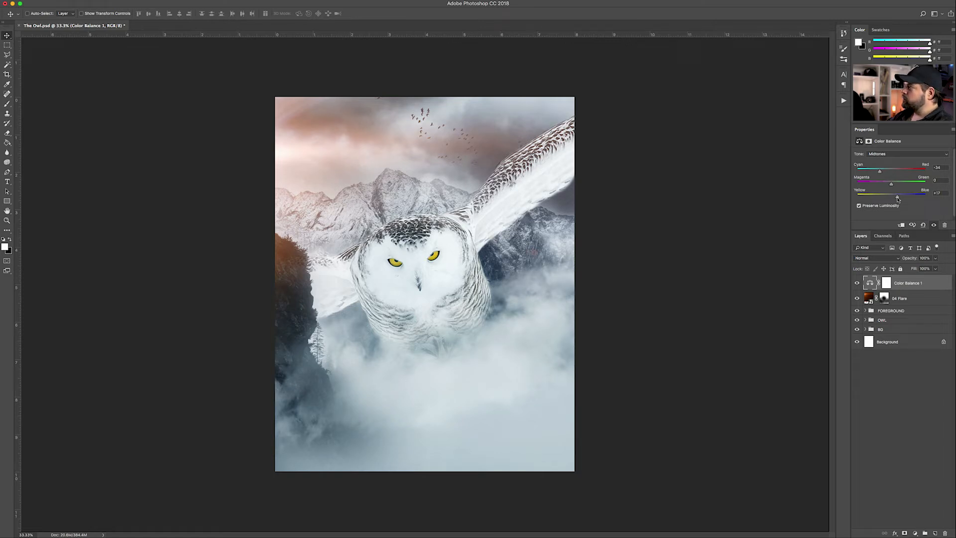
left_click(902, 373)
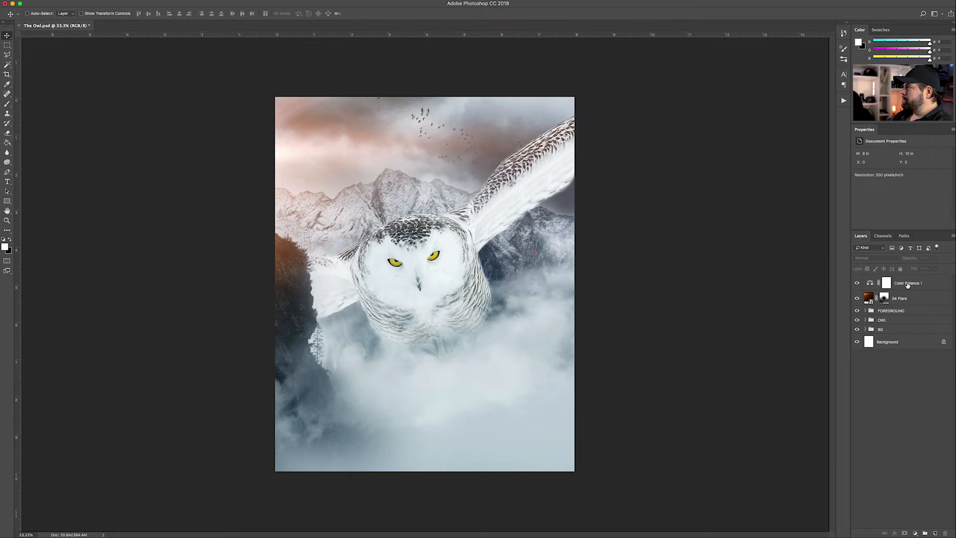
left_click(907, 284)
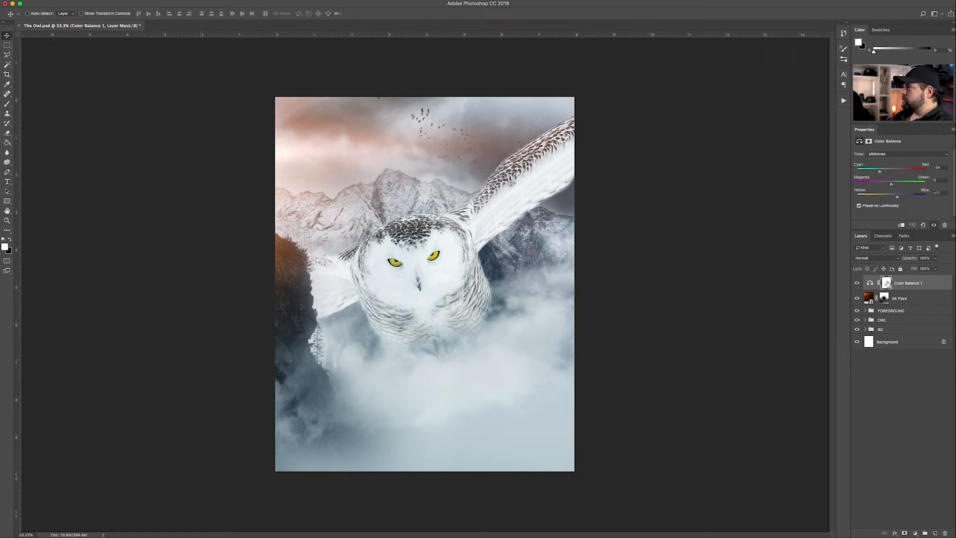
left_click(886, 287)
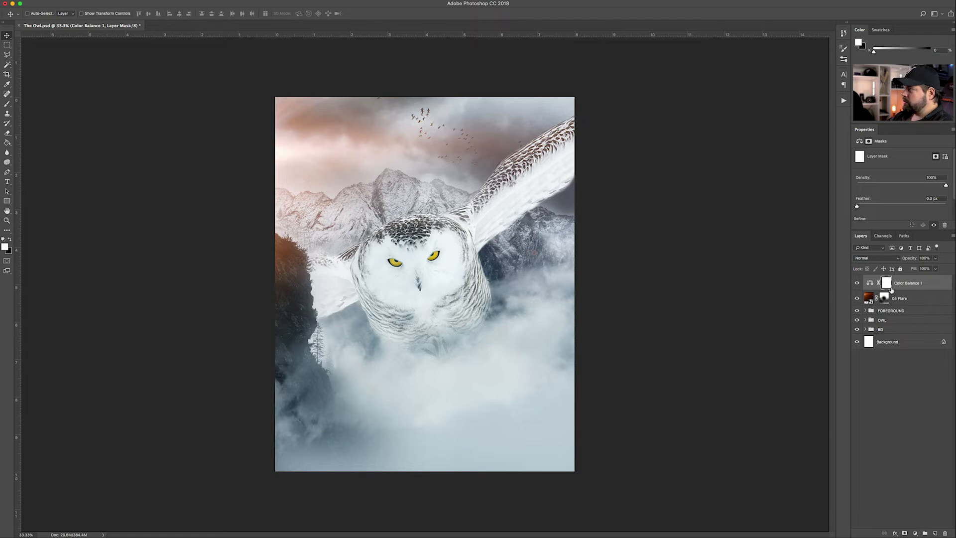
left_click(871, 285)
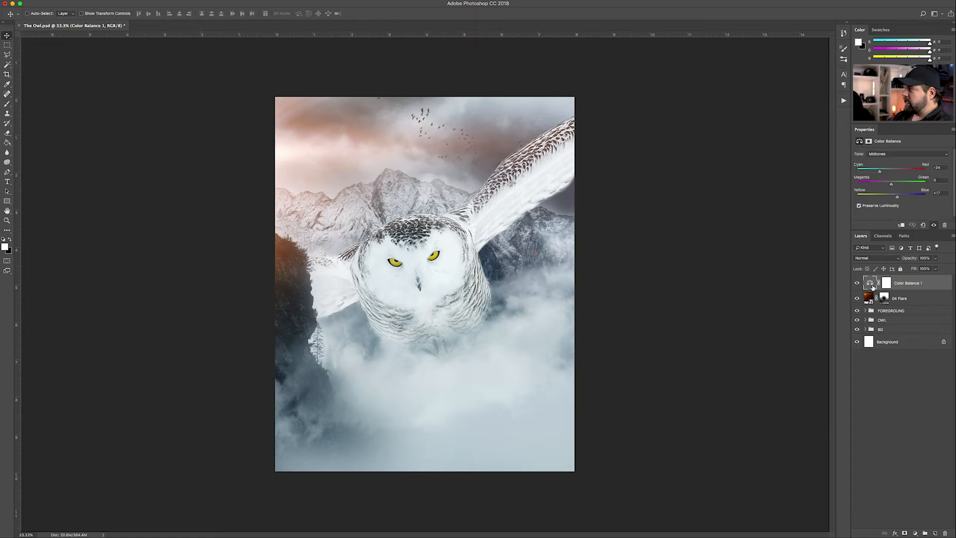
left_click(887, 283)
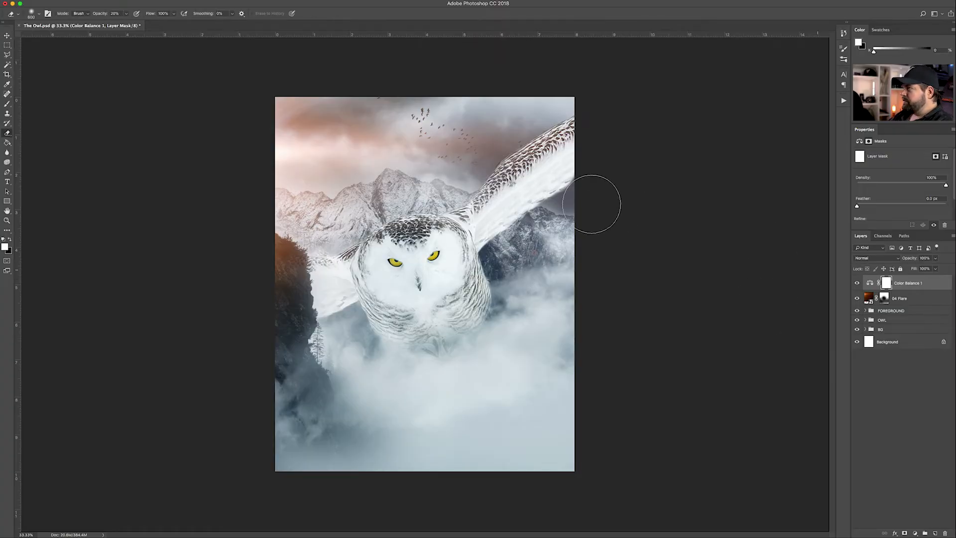
mouse_move(522, 133)
left_mouse_down()
mouse_move(540, 92)
mouse_move(444, 86)
mouse_move(495, 98)
left_mouse_up()
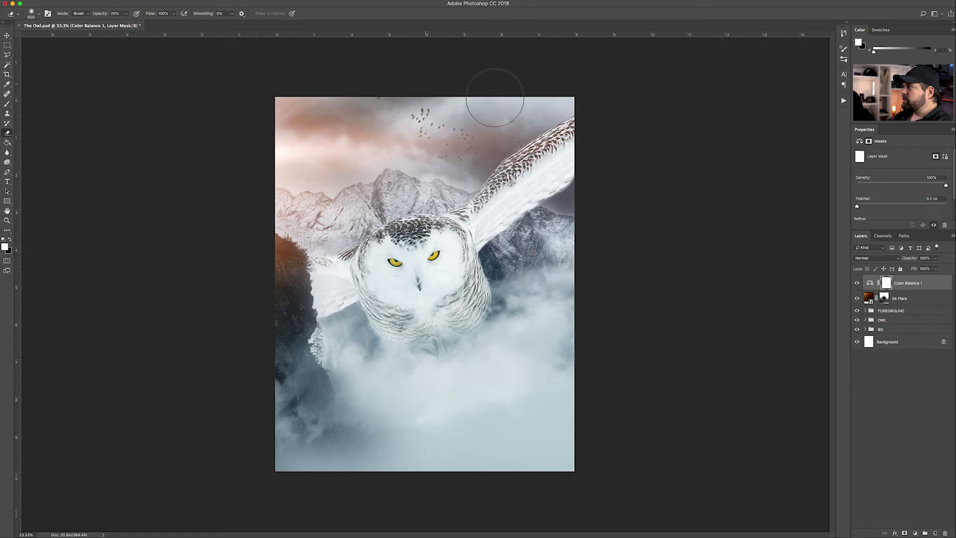
mouse_move(540, 141)
left_mouse_down()
mouse_move(529, 114)
mouse_move(315, 107)
mouse_move(284, 128)
mouse_move(324, 134)
mouse_move(282, 166)
mouse_move(301, 190)
mouse_move(284, 255)
left_mouse_up()
mouse_move(291, 289)
left_mouse_down()
mouse_move(297, 162)
mouse_move(433, 97)
mouse_move(539, 119)
mouse_move(491, 335)
mouse_move(425, 386)
mouse_move(447, 344)
mouse_move(348, 347)
mouse_move(344, 357)
mouse_move(383, 356)
mouse_move(416, 384)
mouse_move(277, 402)
mouse_move(450, 398)
mouse_move(585, 278)
left_mouse_up()
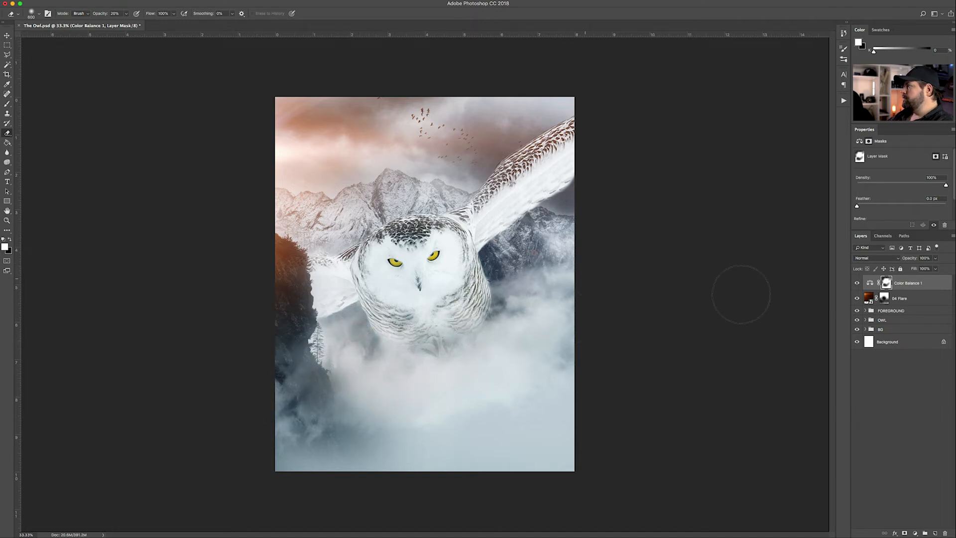
left_click(857, 282)
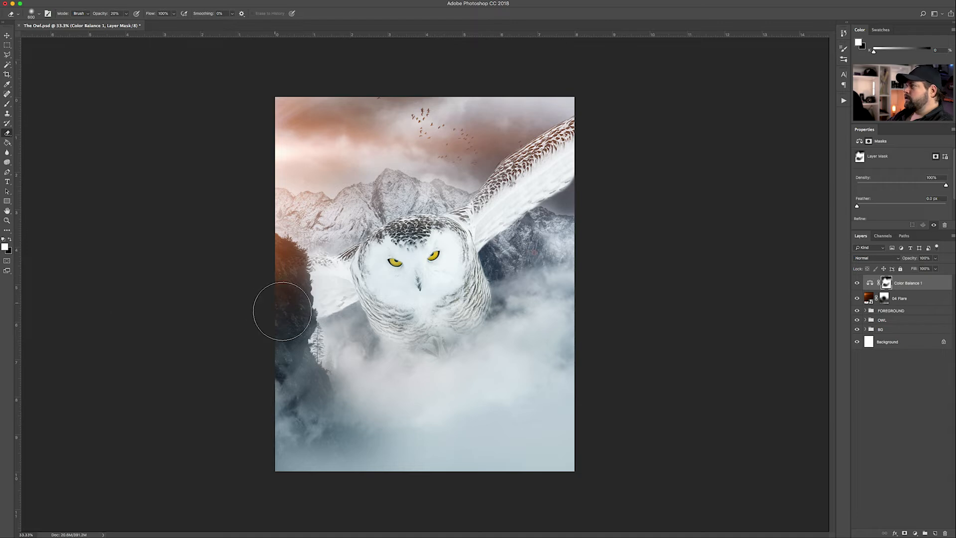
Paint black into the 04 Flare mask around the owl's wings, then deselect all layers
left_click(884, 298)
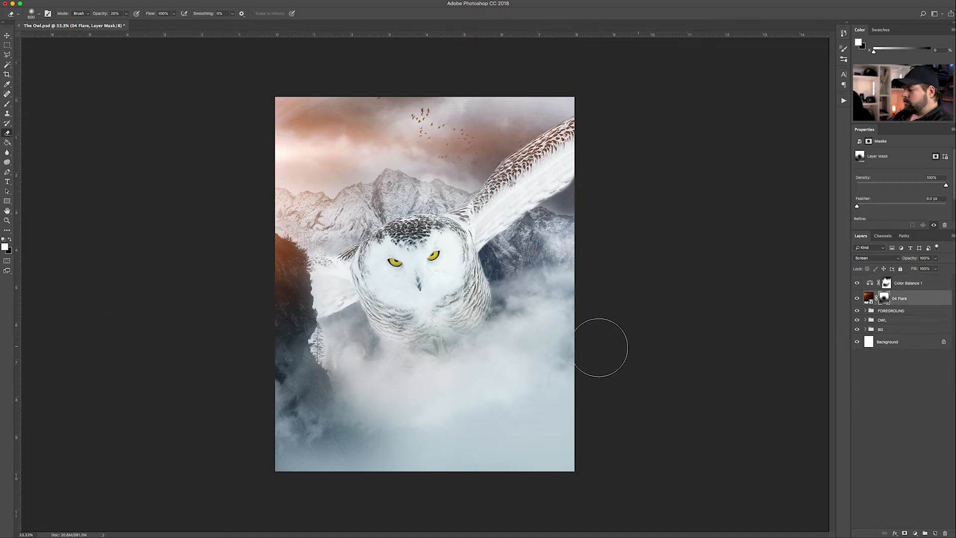
key("x")
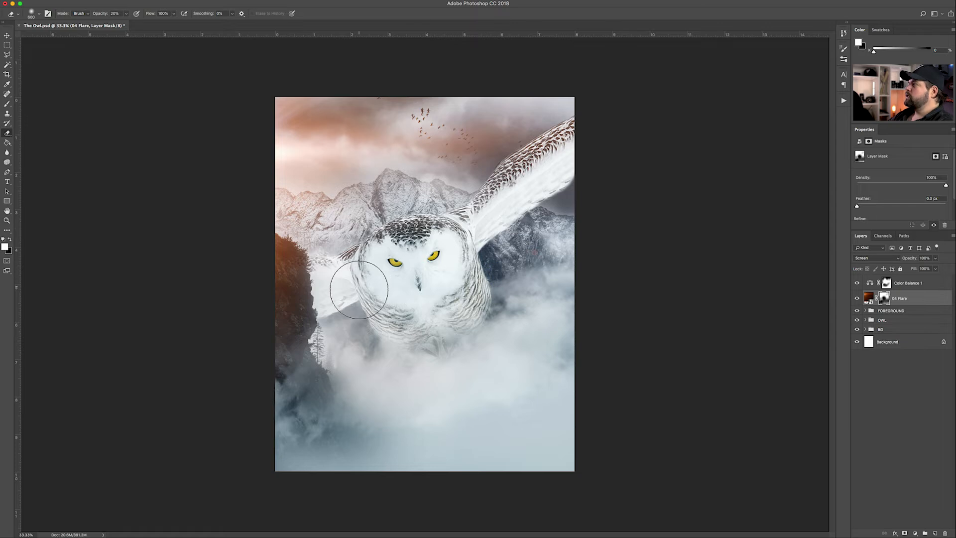
left_click(8, 35)
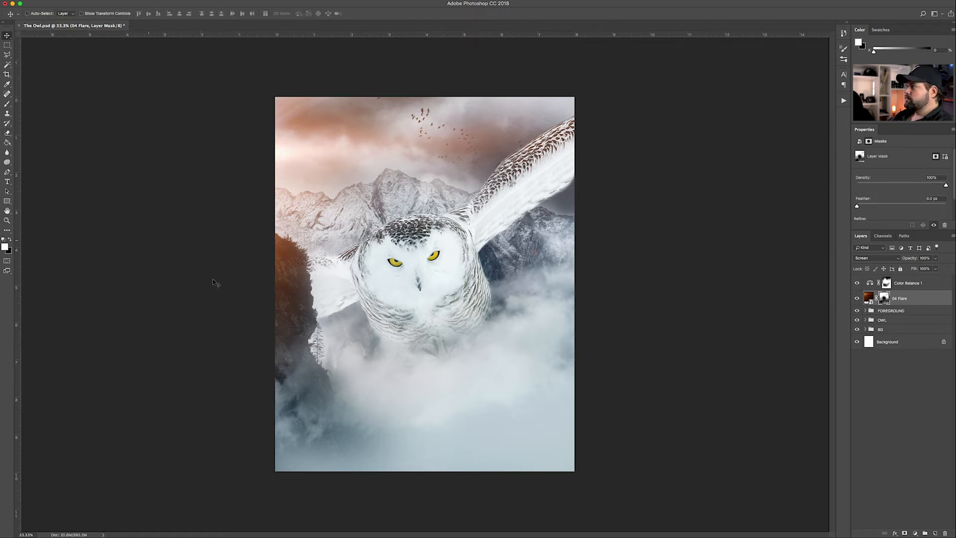
left_click(919, 398)
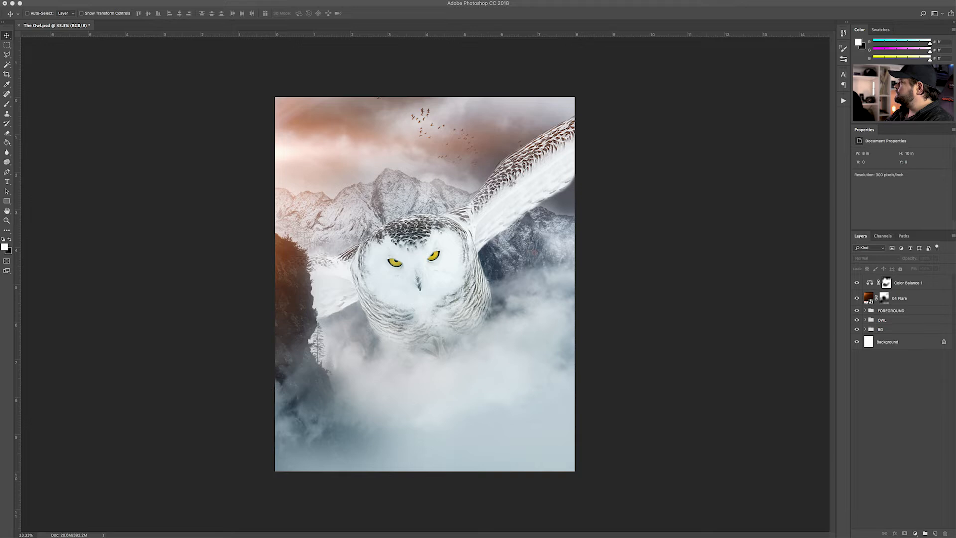
Place the anamorphic lens-flare image in Screen mode, enlarged to span the sky
left_click_drag(534, 252, 420, 174)
key("Return")
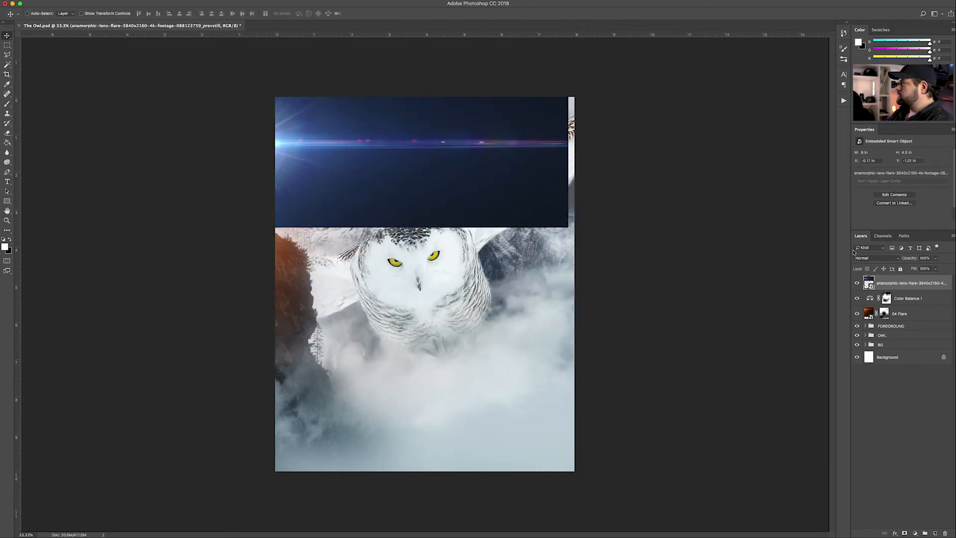
left_click(871, 258)
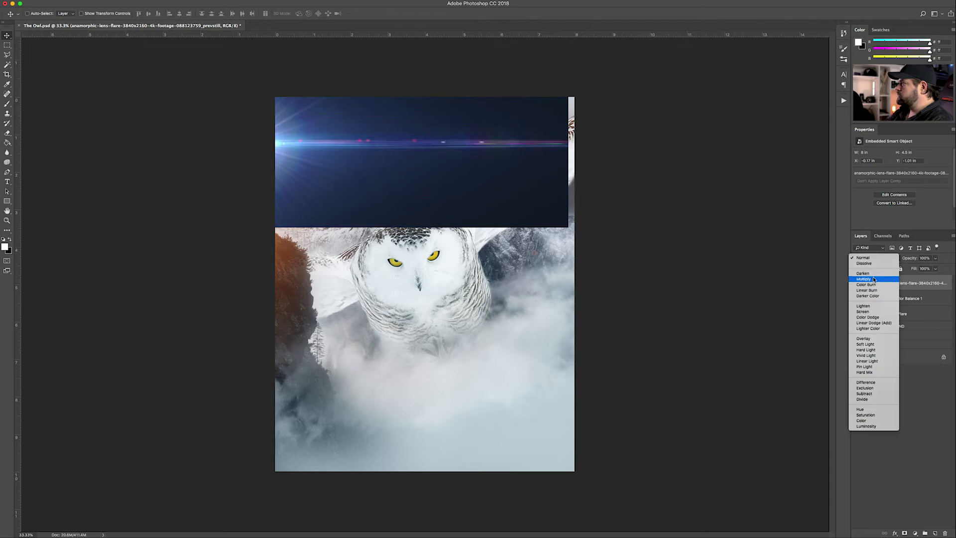
left_click(863, 311)
mouse_move(481, 158)
left_mouse_down()
mouse_move(478, 146)
mouse_move(479, 159)
left_mouse_up()
key("super+t")
left_click_drag(572, 59, 583, 52)
key("Return")
left_click_drag(445, 141, 445, 148)
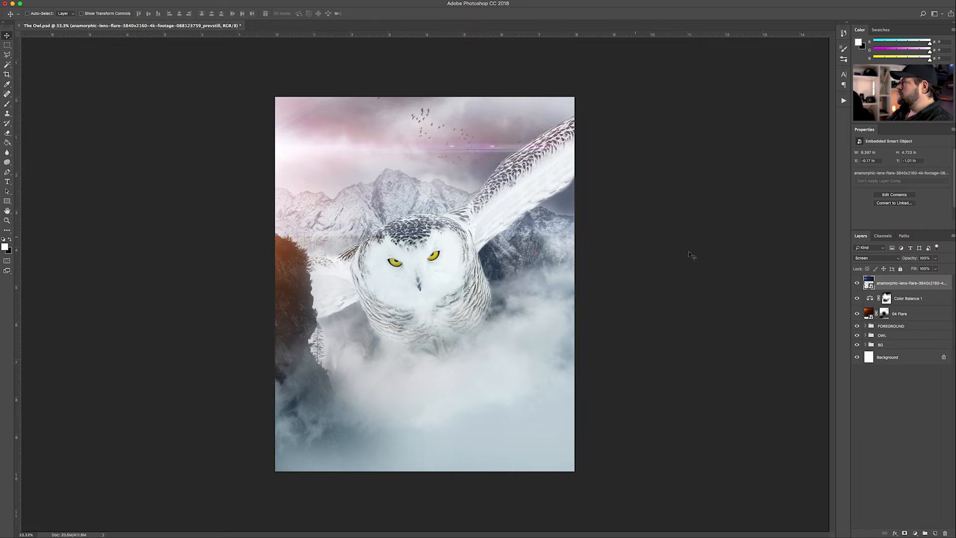
Mask the lens flare off the owl and right wing using an 1100 eraser brush
left_click(905, 533)
key("e")
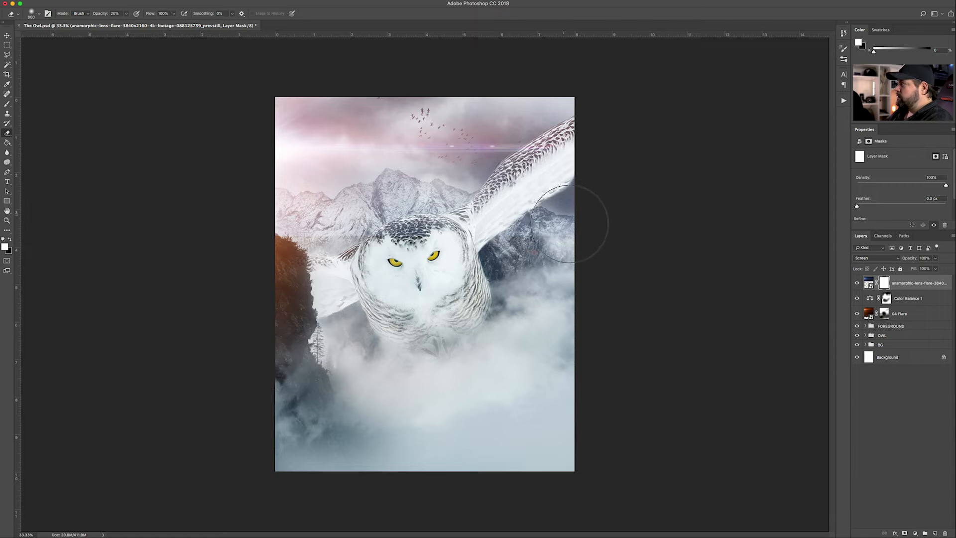
key("bracketright")
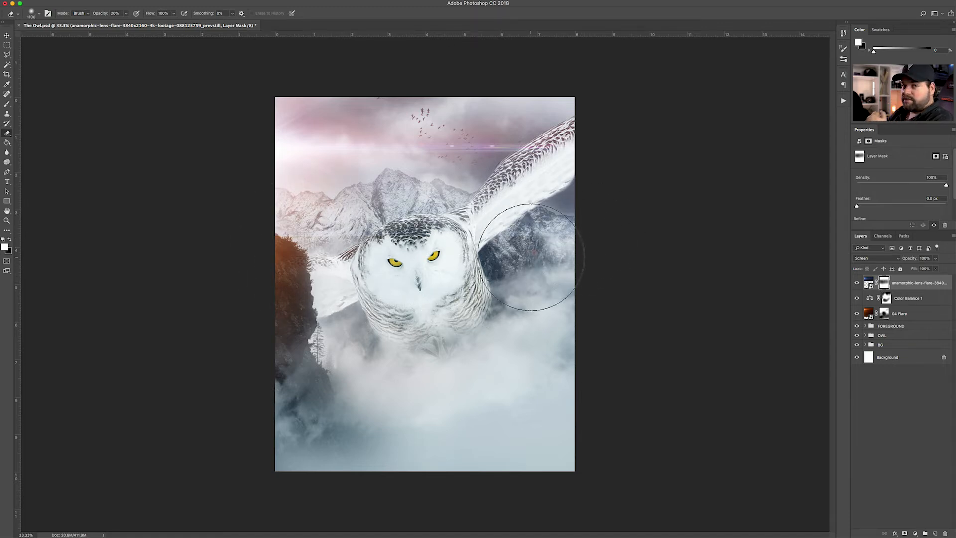
left_click_drag(567, 242, 606, 159)
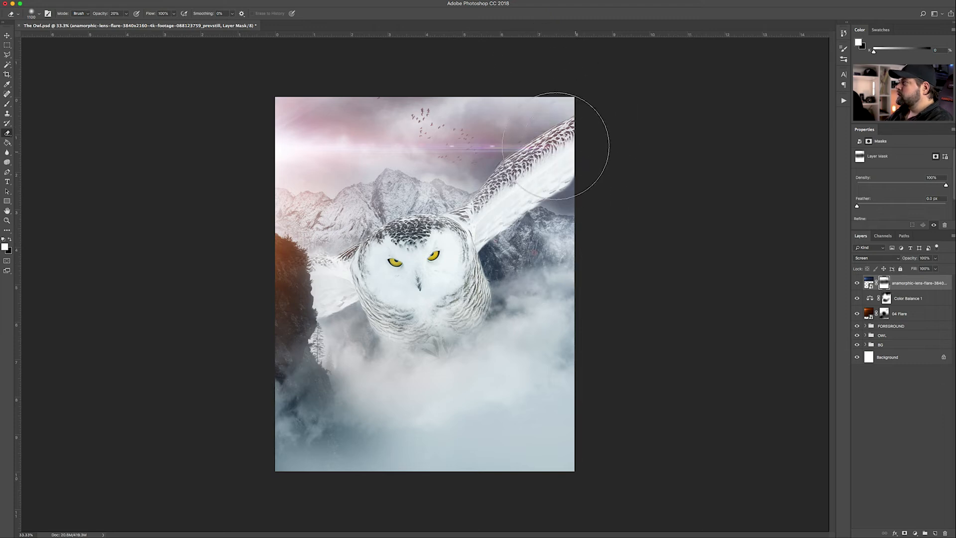
left_click(916, 533)
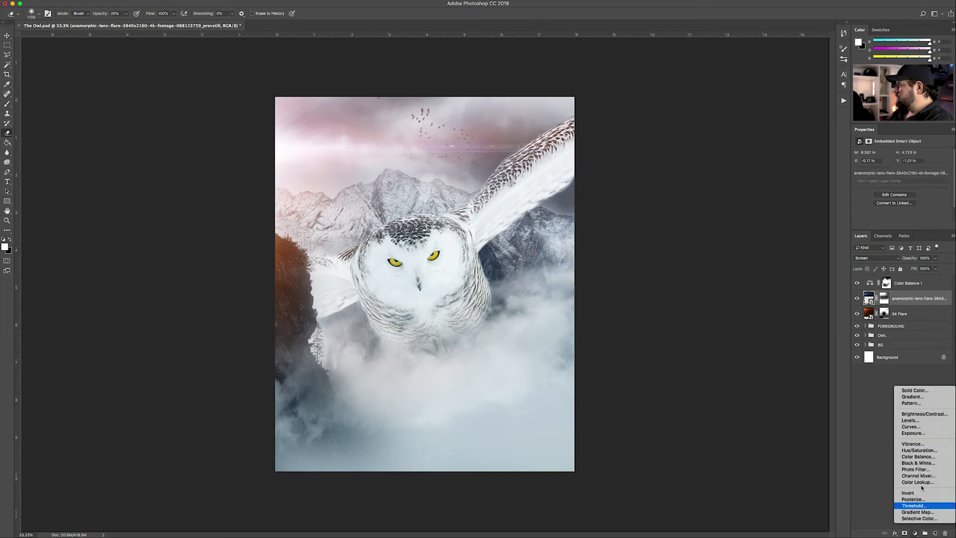
Add Color Balance 2 clipped to the lens flare, with midtones Red +100 and pushed toward Yellow
left_click(918, 456)
left_click(897, 305, "alt")
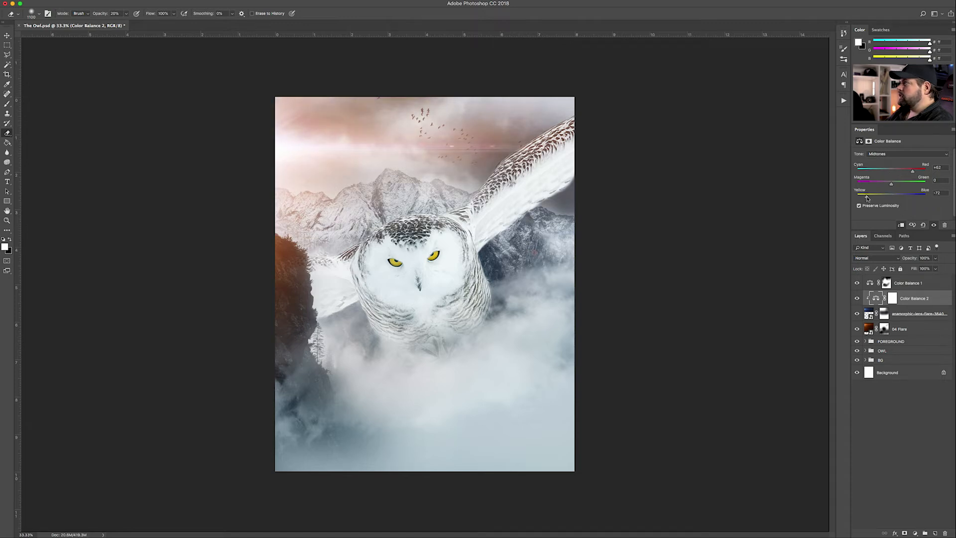
left_click_drag(911, 173, 918, 173)
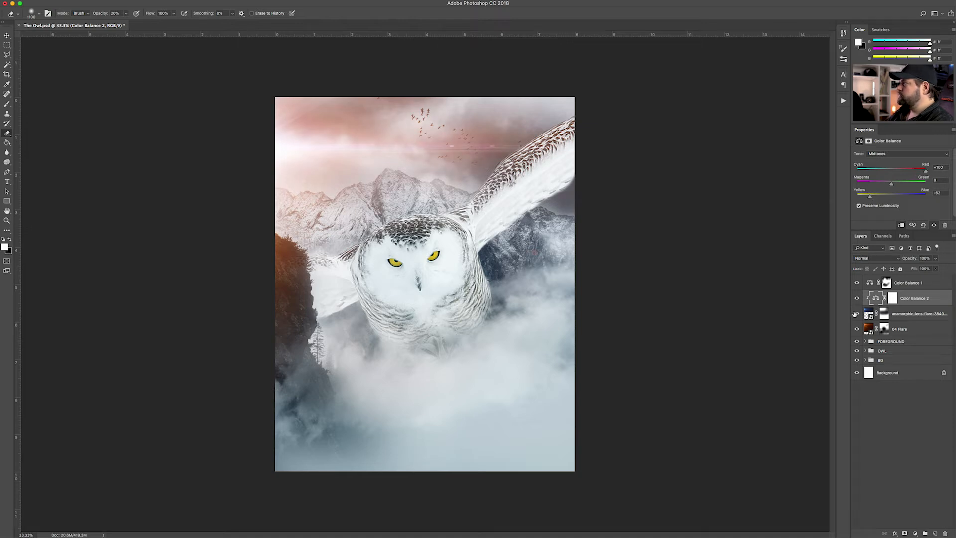
left_click(857, 314)
left_click_drag(858, 300, 858, 314)
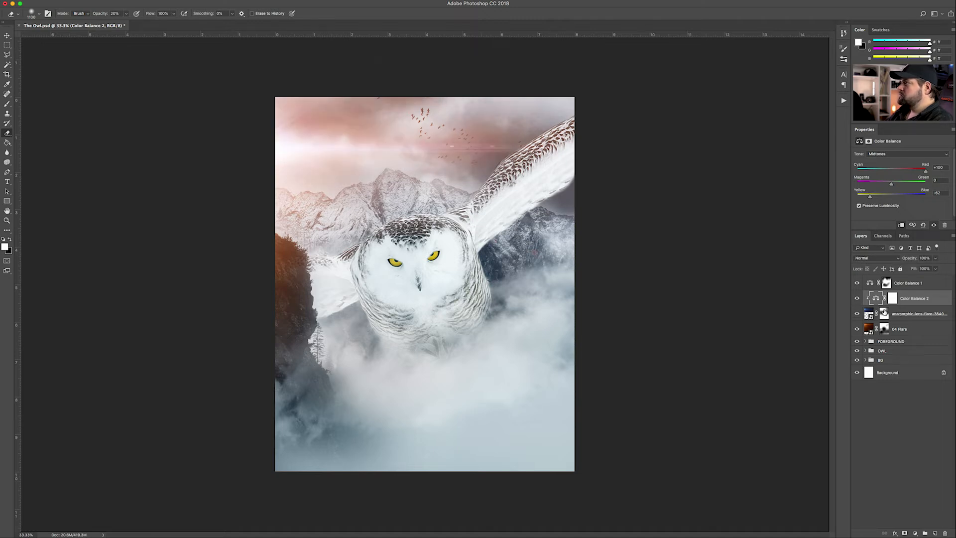
left_click(856, 298)
left_click(856, 299)
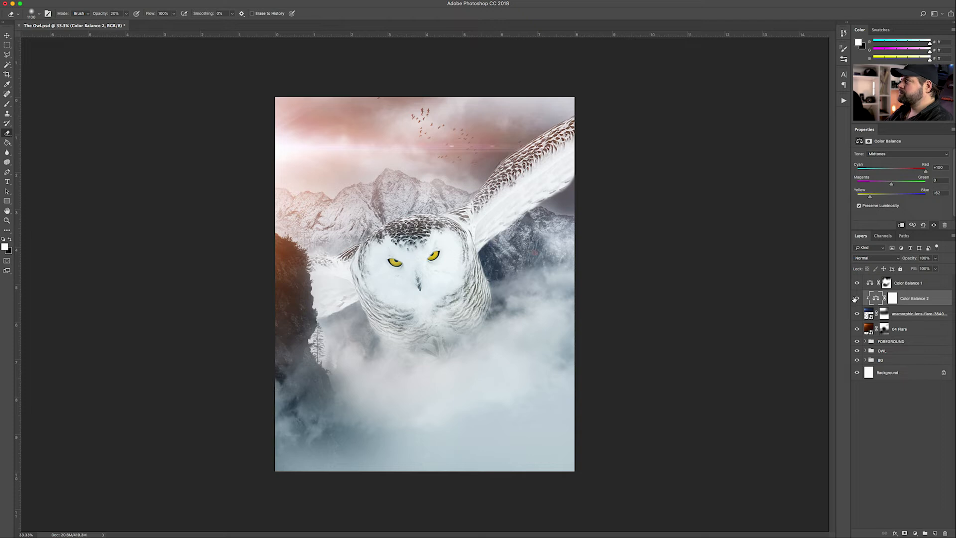
mouse_move(892, 185)
left_mouse_down()
mouse_move(903, 185)
mouse_move(882, 186)
left_mouse_up()
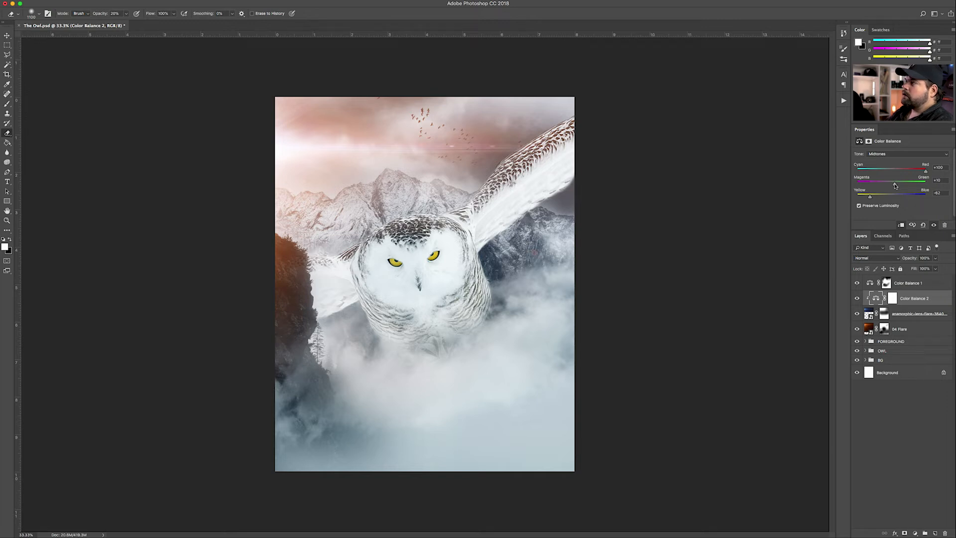
left_click_drag(896, 185, 886, 185)
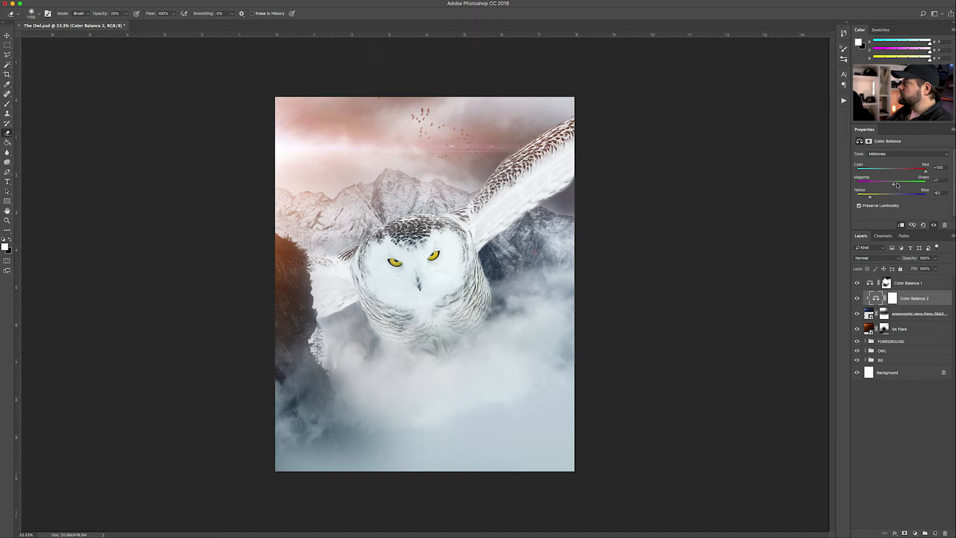
left_click_drag(876, 197, 857, 198)
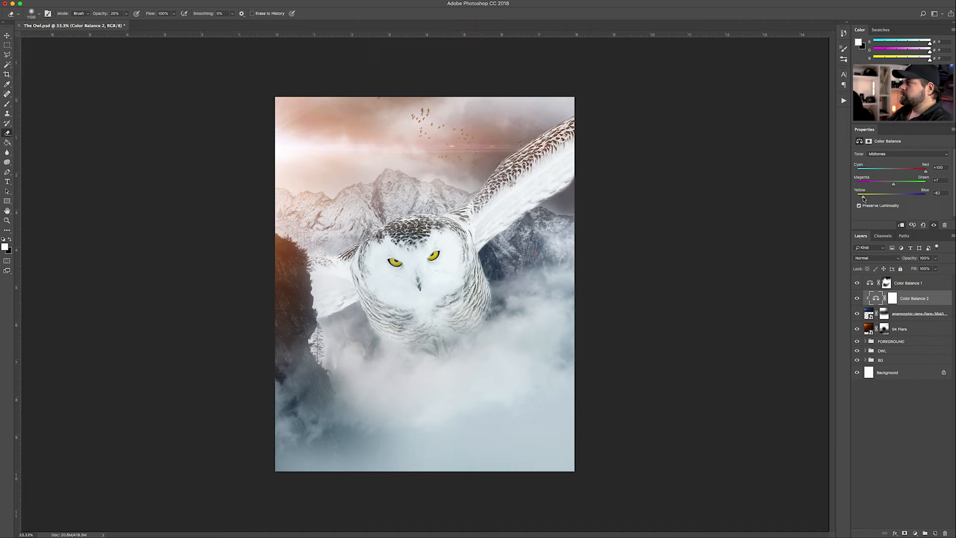
left_click(847, 380)
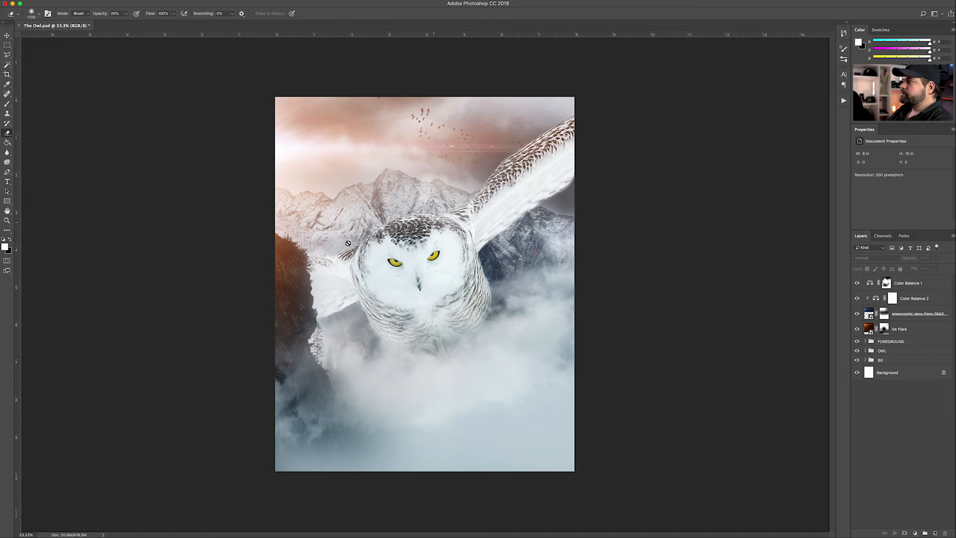
Zoom in, expand the OWL group, and select the 03 Owl Spread layer for path drawing
key("super+plus")
key("super+plus")
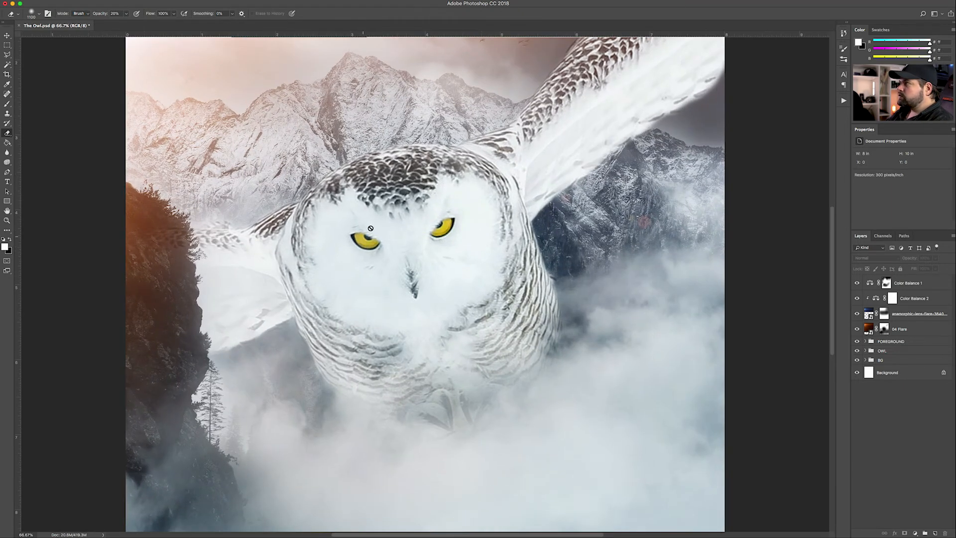
scroll(163, 141, "up", 5)
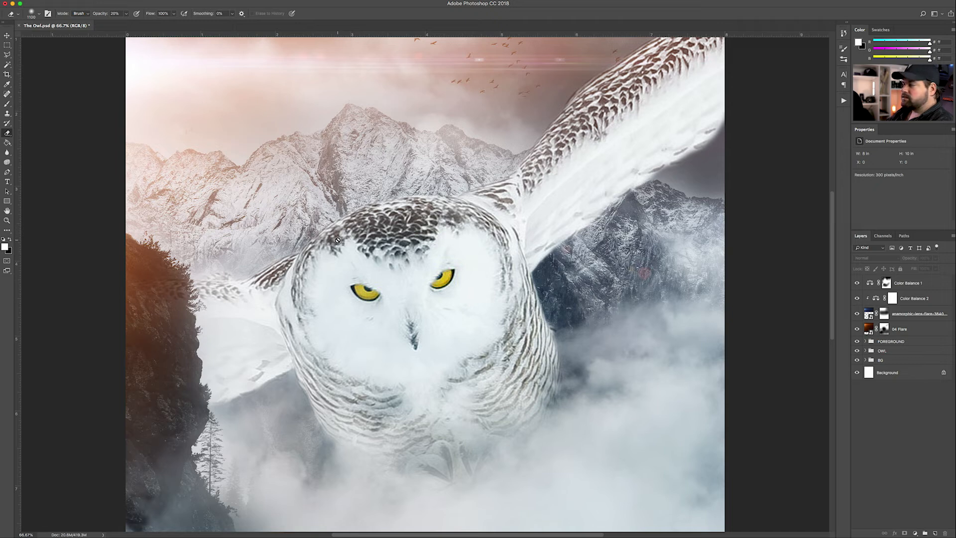
left_click(897, 342)
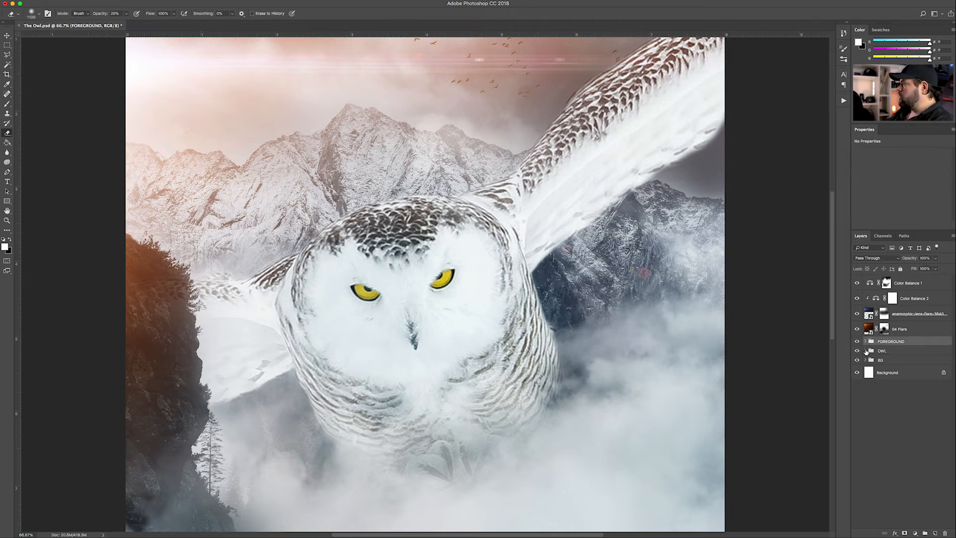
left_click(865, 351)
left_click(904, 364)
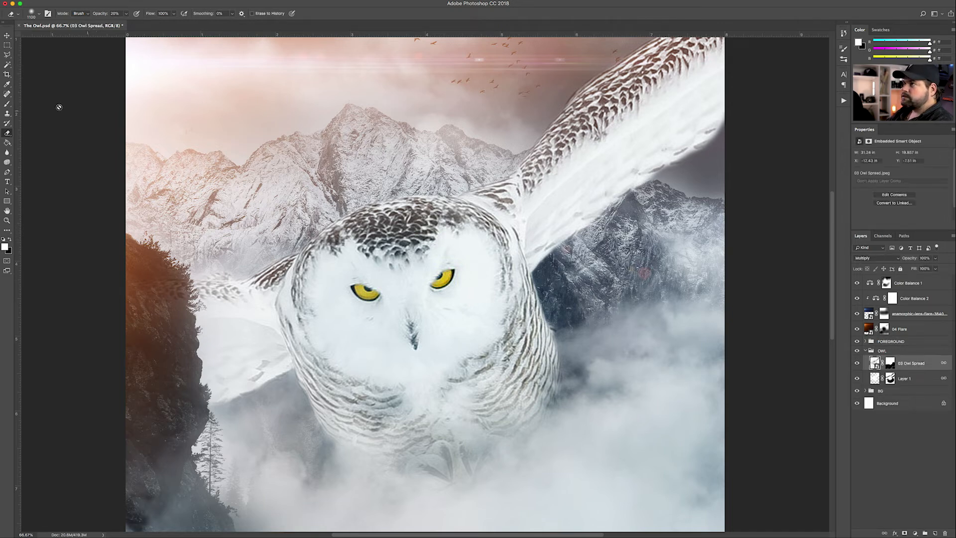
left_click(8, 173)
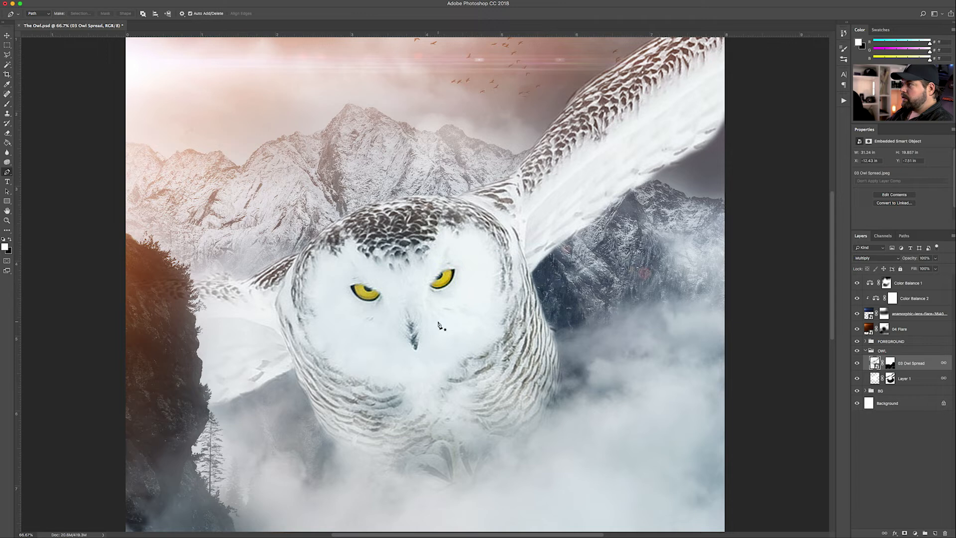
Trace a Pen path from the owl's head down along its left wing to the wingtip
left_click(380, 202)
left_click_drag(364, 209, 349, 221)
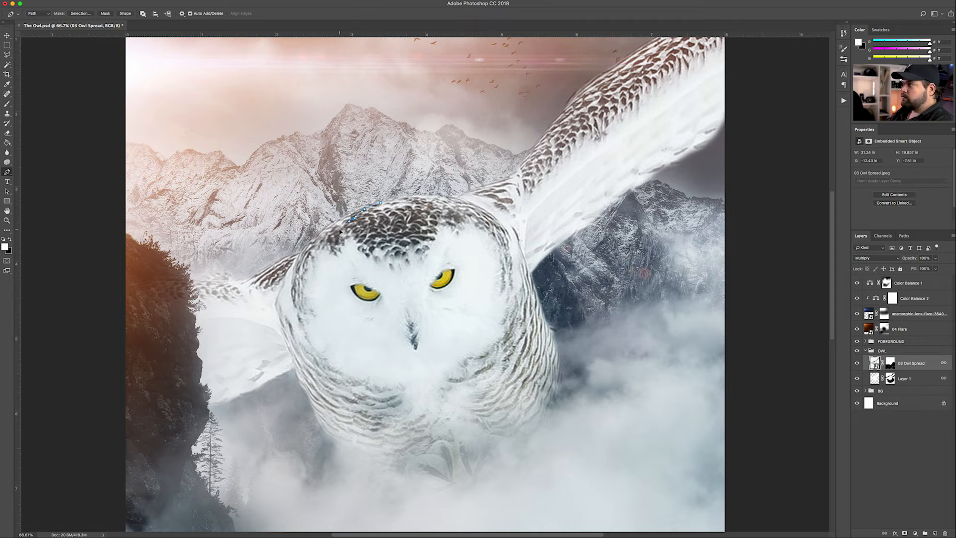
left_click(321, 250)
left_click(308, 265)
left_click(302, 271)
left_click_drag(298, 277, 298, 279)
left_click(297, 286)
left_click(285, 293)
left_click(274, 291)
left_click(266, 289)
left_click(253, 290)
left_click(249, 291)
left_click(239, 289)
left_click(228, 285)
left_click(214, 283)
left_click(204, 281)
left_click(194, 281)
Close the path back across the mountains and turn it into a white filled Shape 1
left_click(191, 269)
left_click(209, 257)
left_click(246, 241)
left_click(263, 231)
left_click(330, 198)
left_click(357, 193)
left_click(373, 192)
left_click(391, 192)
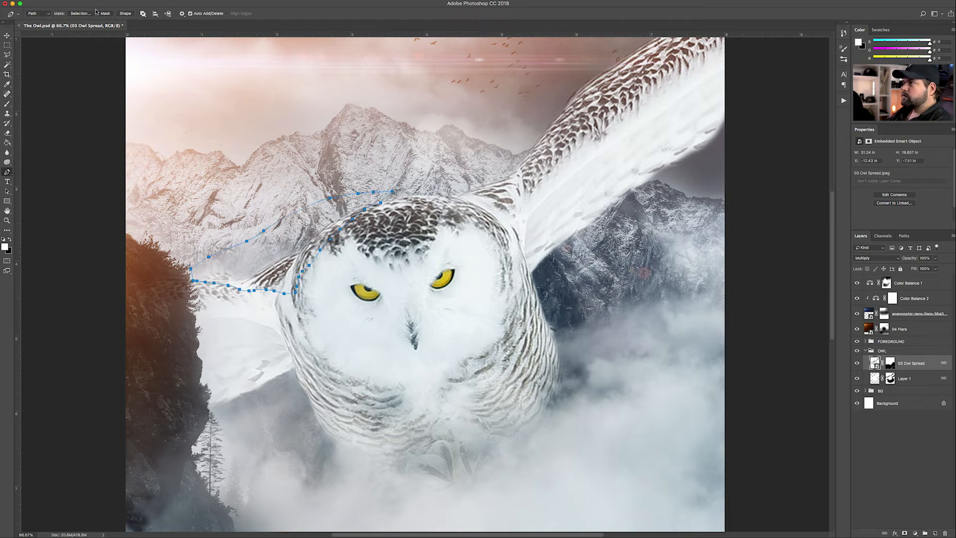
left_click(127, 15)
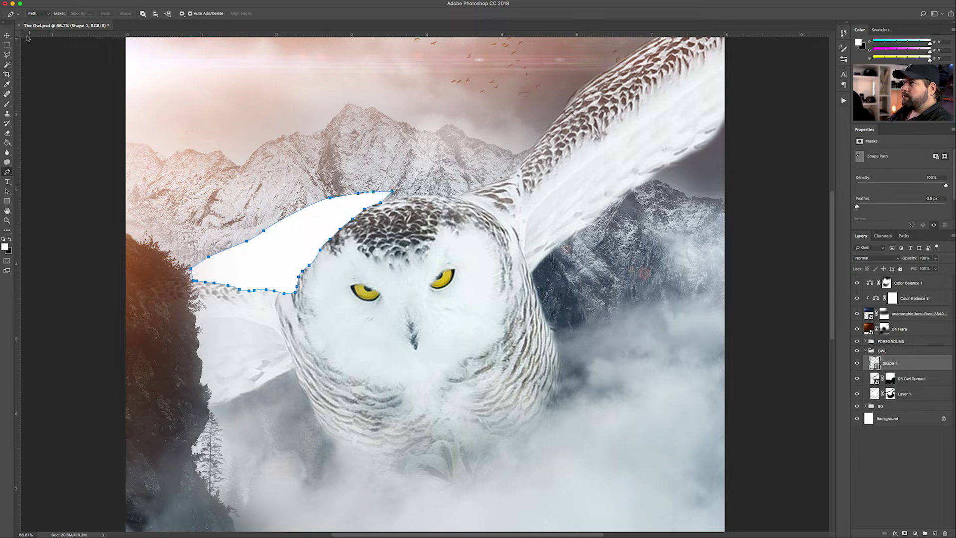
Keep Shape 1 above 03 Owl Spread in the OWL group, undoing a trial clip
left_click(7, 36)
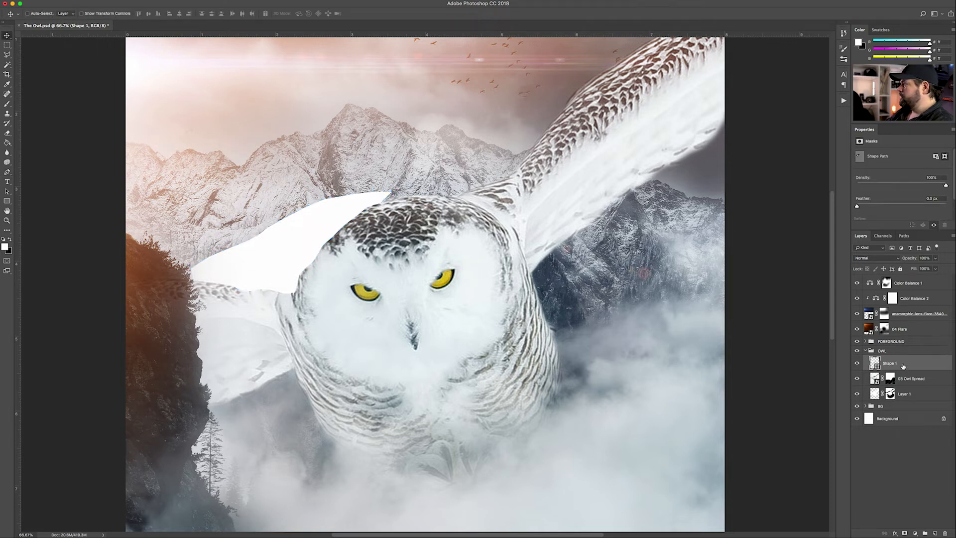
left_click_drag(903, 366, 902, 382)
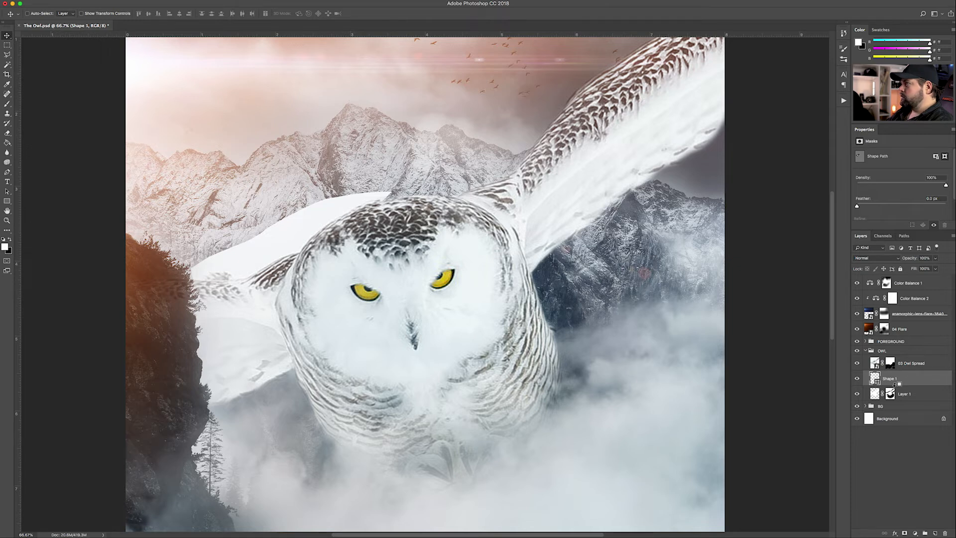
left_click(895, 386, "alt")
key("super+z")
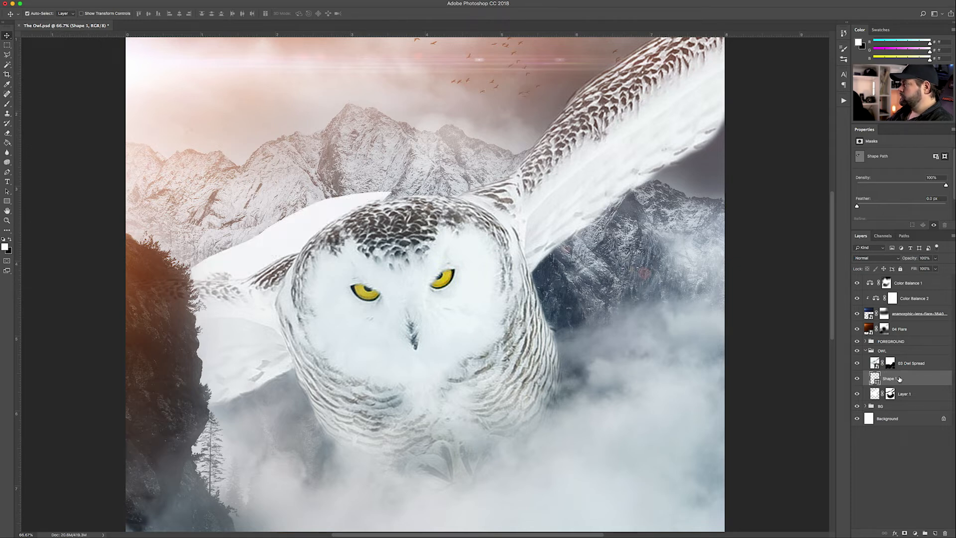
key("super+bracketright")
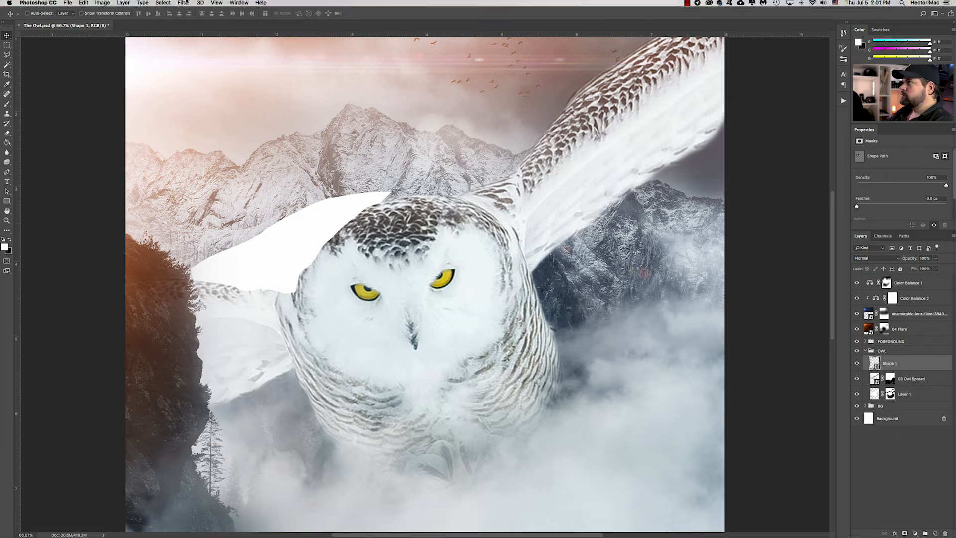
Convert Shape 1 to a smart object and apply a Gaussian Blur smart filter to it
left_click(181, 3)
mouse_move(224, 91)
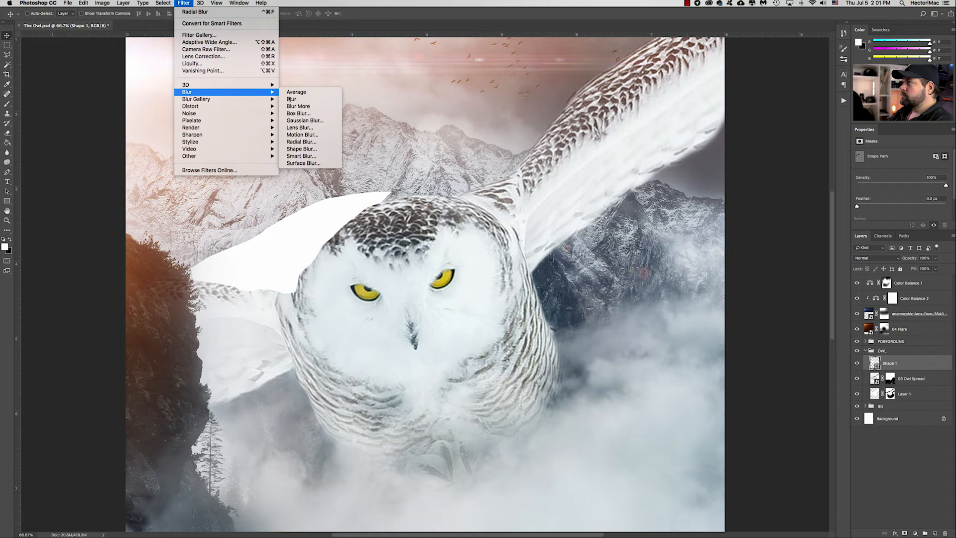
left_click(302, 121)
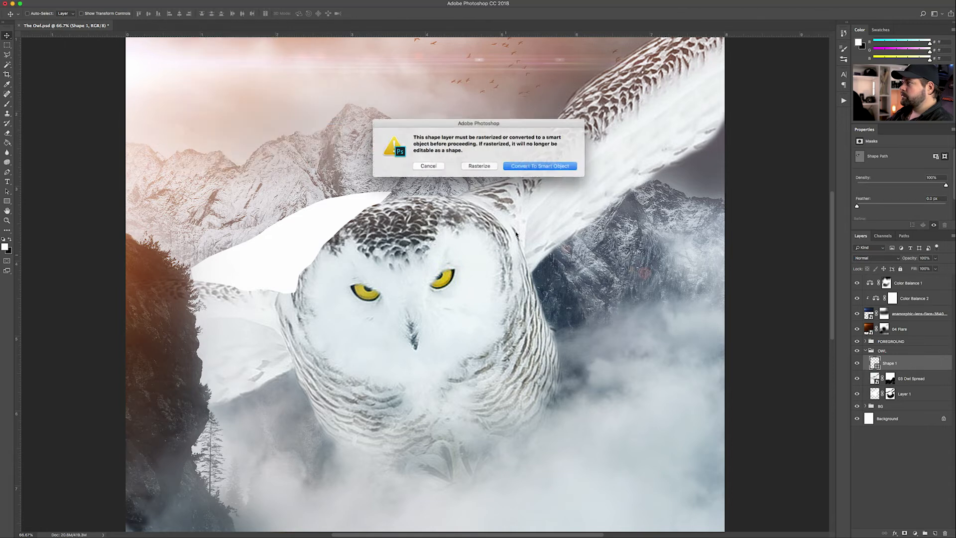
left_click(540, 166)
left_click_drag(725, 328, 733, 328)
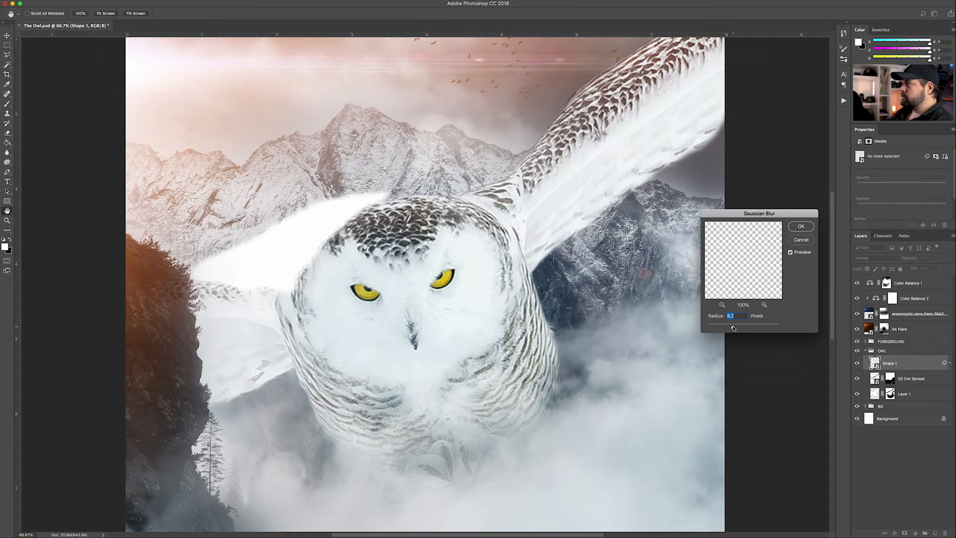
left_click(800, 226)
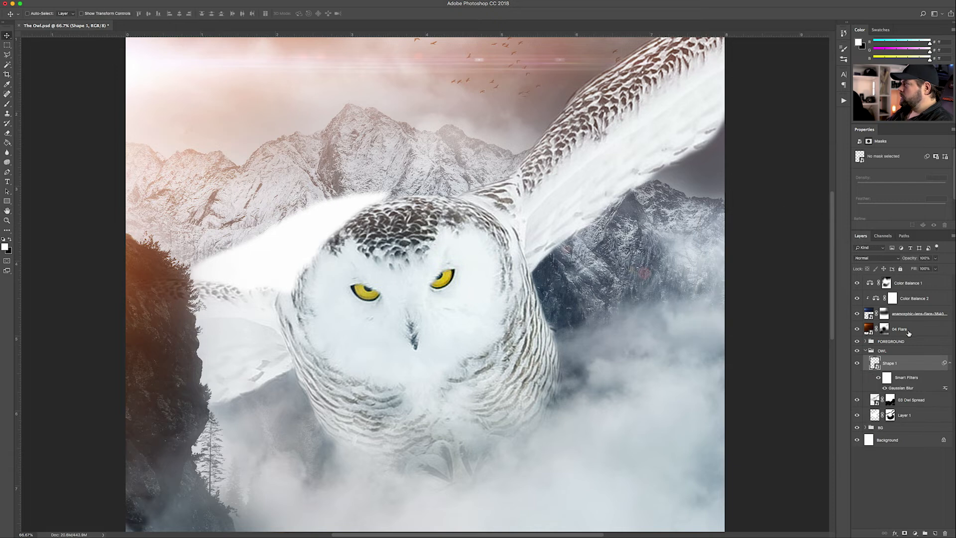
left_click(949, 363)
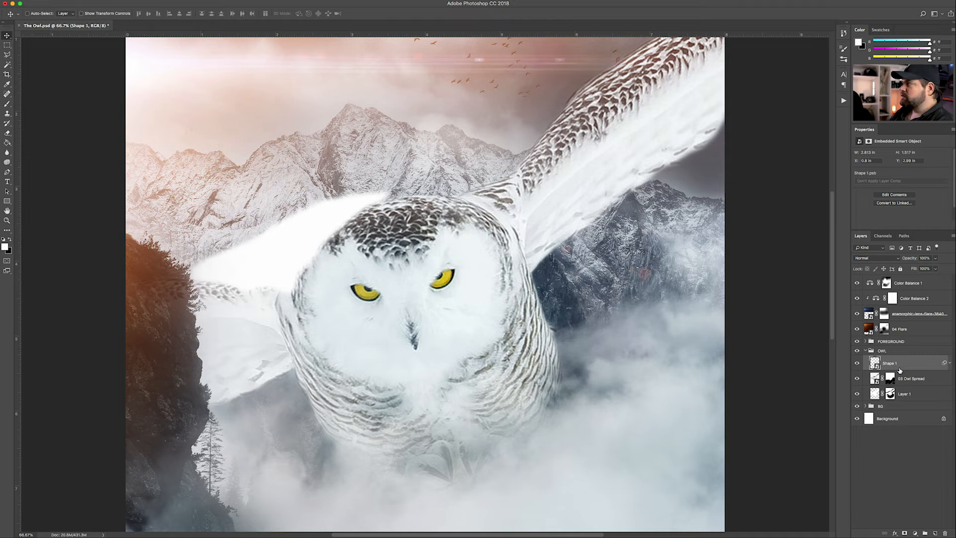
Change the wing shape's blend mode to Overlay
key("shift+alt+t")
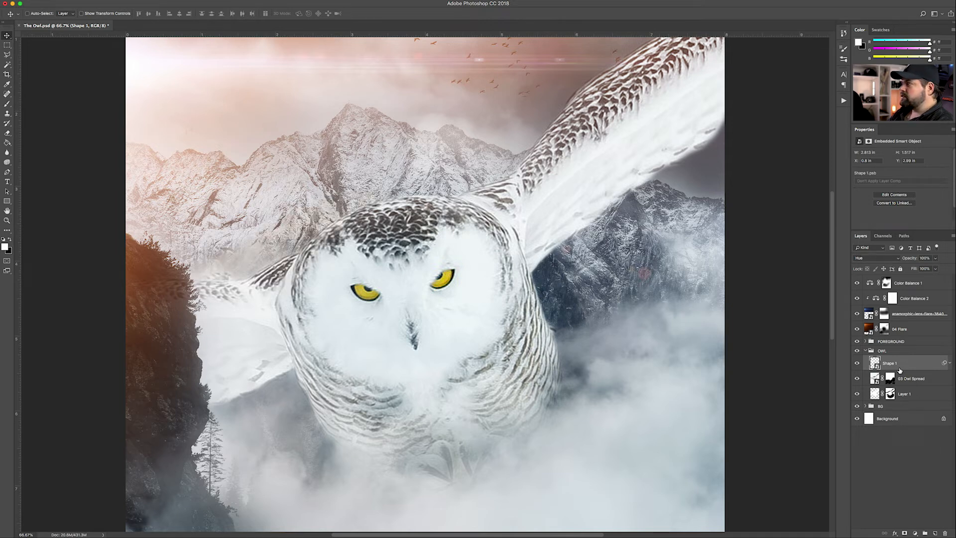
key("shift+minus")
key("shift+minus")
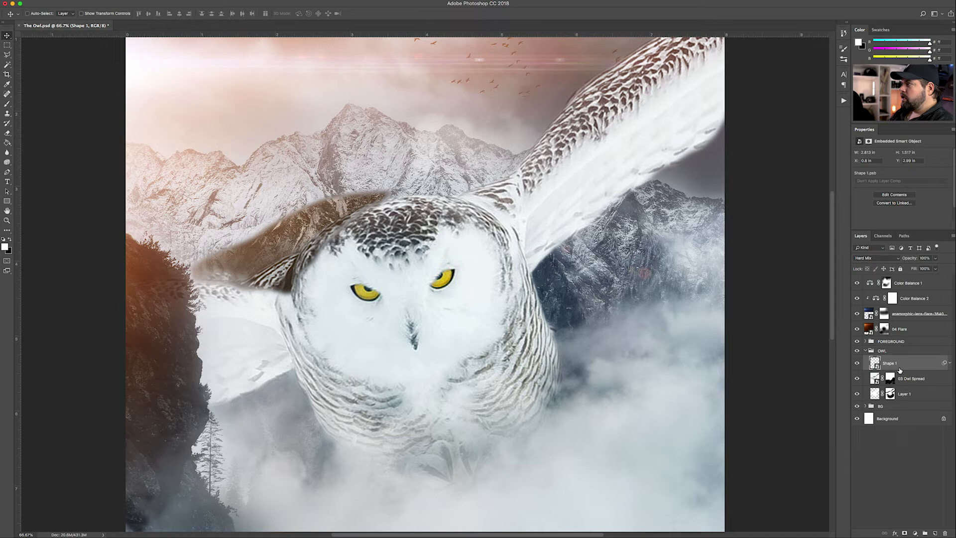
key("shift+minus")
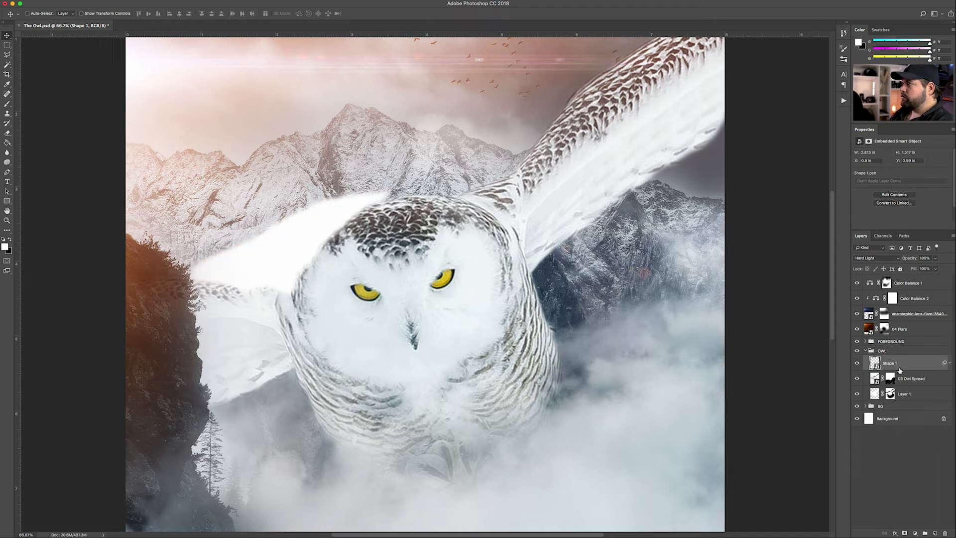
key("shift+minus")
key("shift+minus")
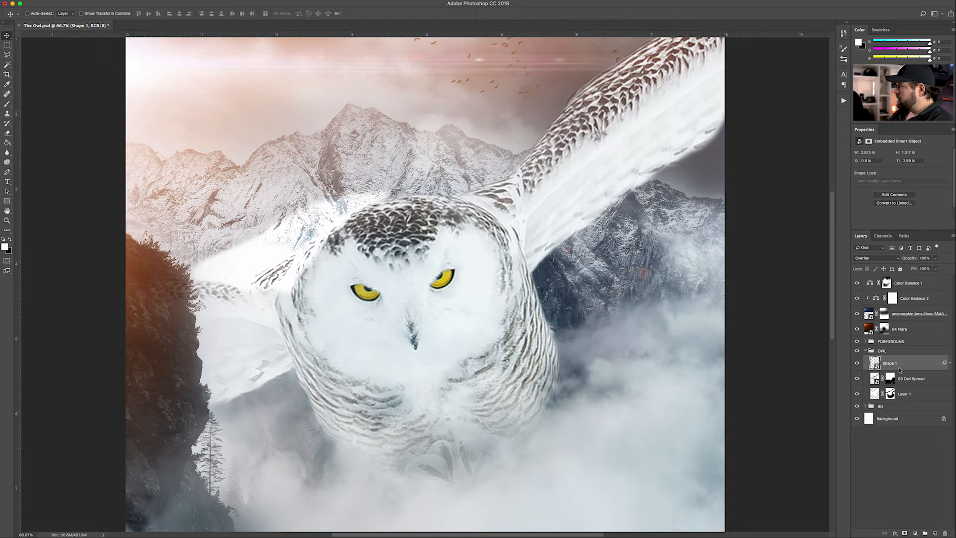
Add a mask to Shape 1 and erase its haze above the owl's head at 70% opacity
left_click(904, 533)
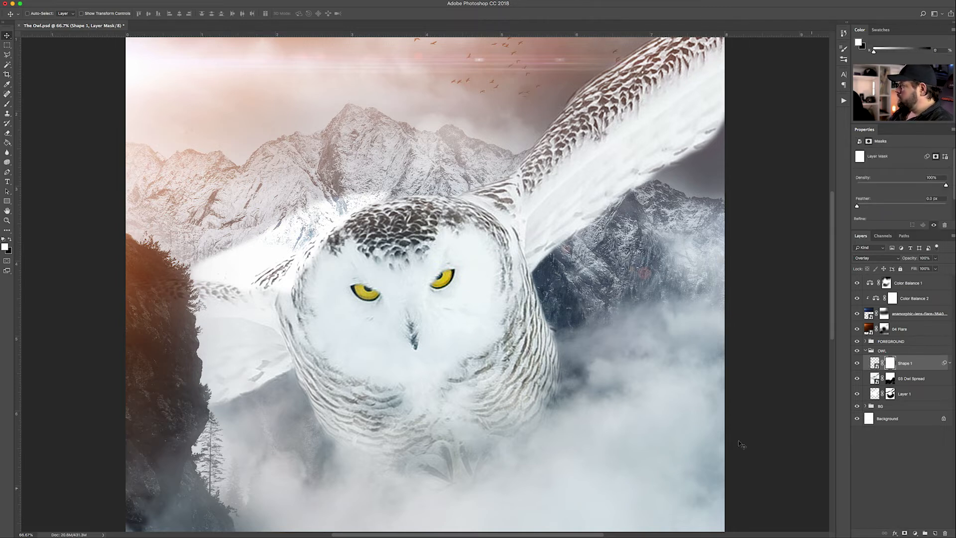
key("e")
key("bracketleft")
key("bracketleft")
key("bracketleft")
key("bracketleft")
key("bracketleft")
key("bracketleft")
key("bracketleft")
key("bracketleft")
key("bracketleft")
key("bracketleft")
key("bracketleft")
key("bracketleft")
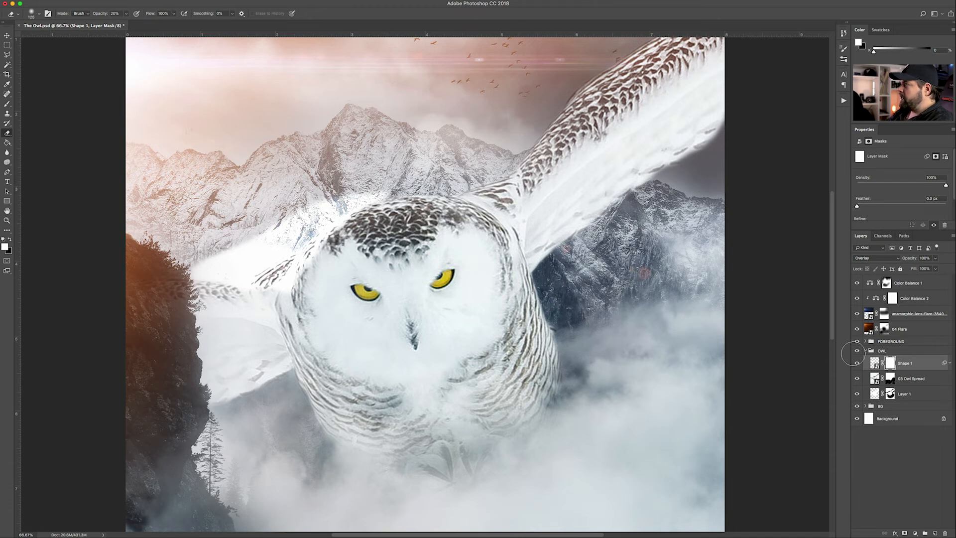
mouse_move(387, 183)
left_mouse_down()
mouse_move(345, 189)
mouse_move(390, 184)
mouse_move(328, 200)
mouse_move(189, 266)
mouse_move(234, 268)
mouse_move(221, 249)
mouse_move(206, 257)
mouse_move(264, 234)
mouse_move(235, 247)
mouse_move(261, 246)
mouse_move(202, 264)
mouse_move(286, 244)
mouse_move(255, 263)
mouse_move(289, 241)
mouse_move(245, 267)
left_mouse_up()
key("bracketleft")
key("bracketleft")
key("7")
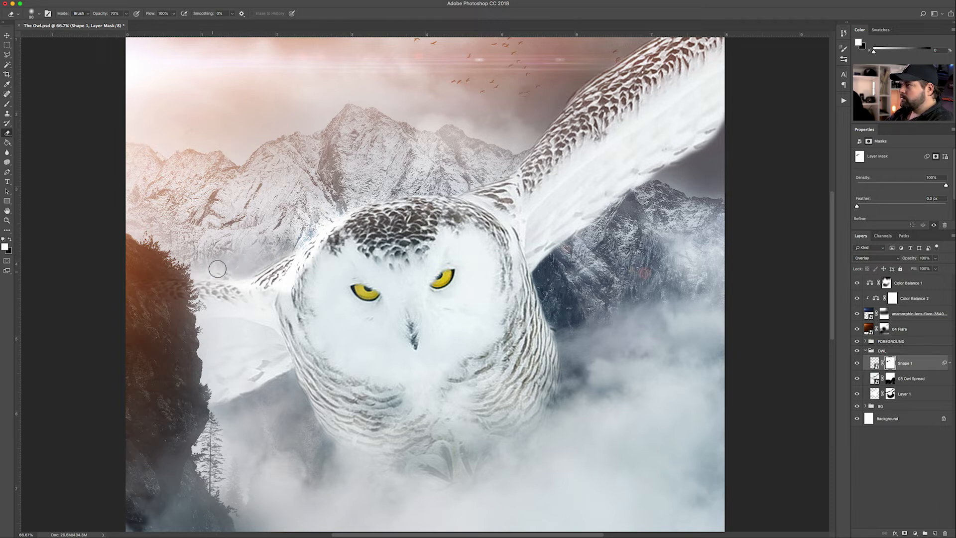
left_click_drag(283, 242, 327, 213)
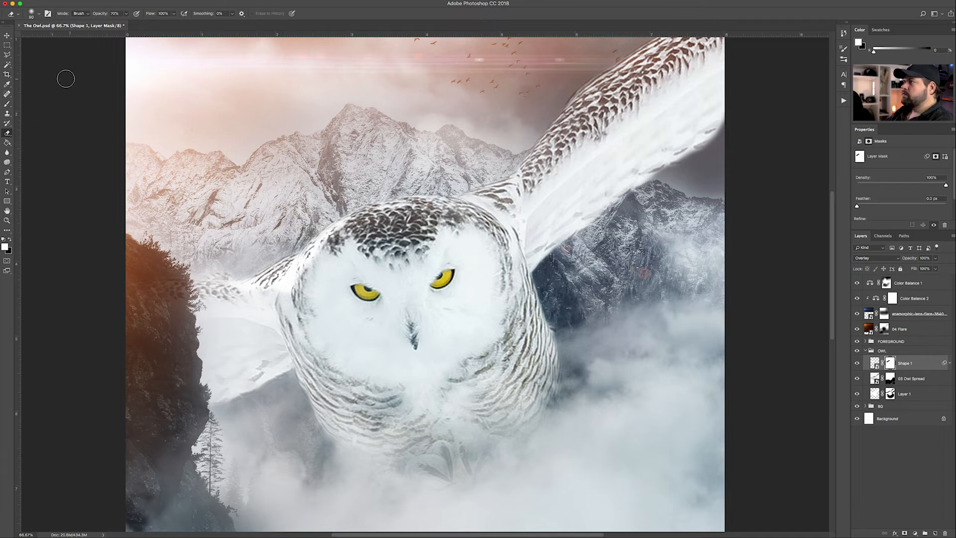
Lower Shape 1's layer opacity to 77% and deselect all layers
left_click(7, 35)
left_click(875, 363)
left_click(936, 258)
left_click_drag(936, 269, 926, 270)
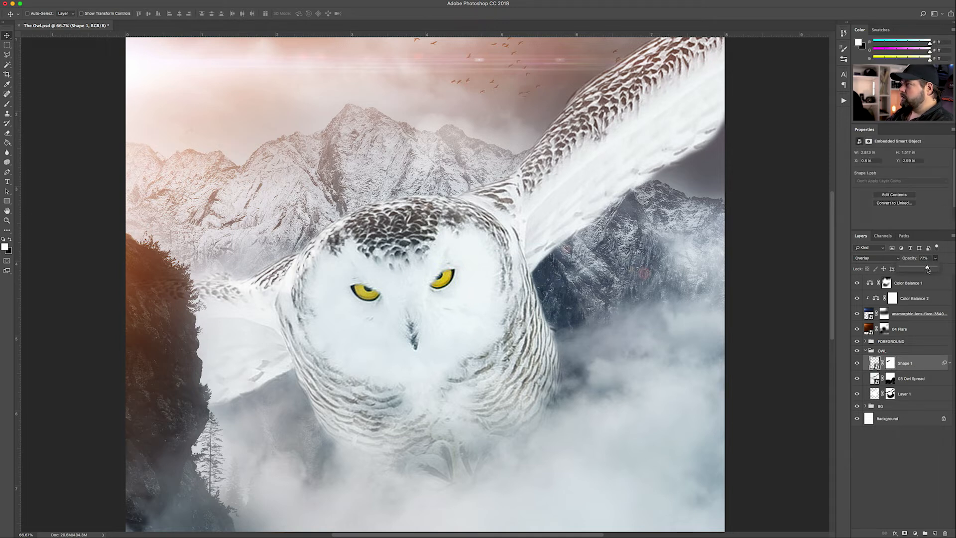
left_click(883, 448)
Toggle the wing glow shape off and on to compare, then select its layer
key("super+minus")
key("super+minus")
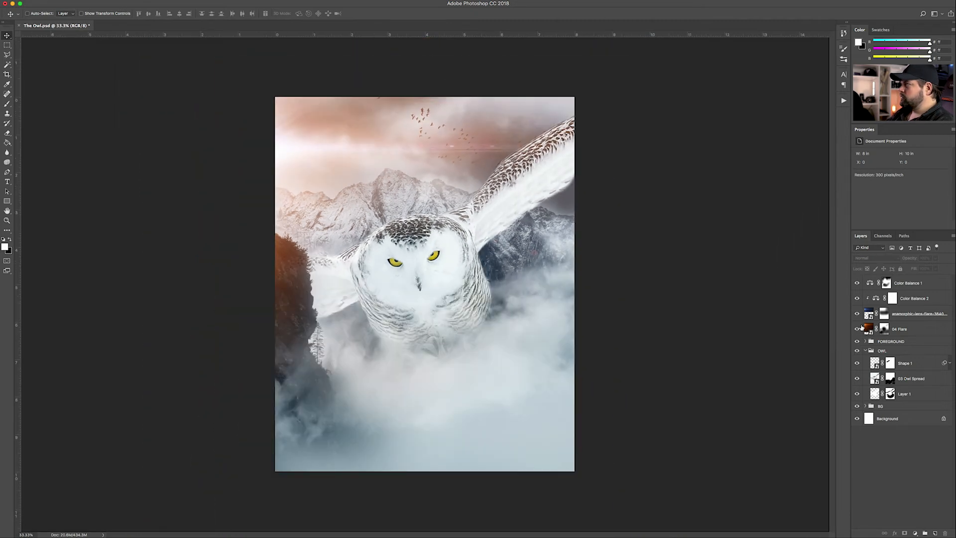
left_click(858, 365)
left_click(857, 365)
left_click(858, 365)
left_click(858, 365)
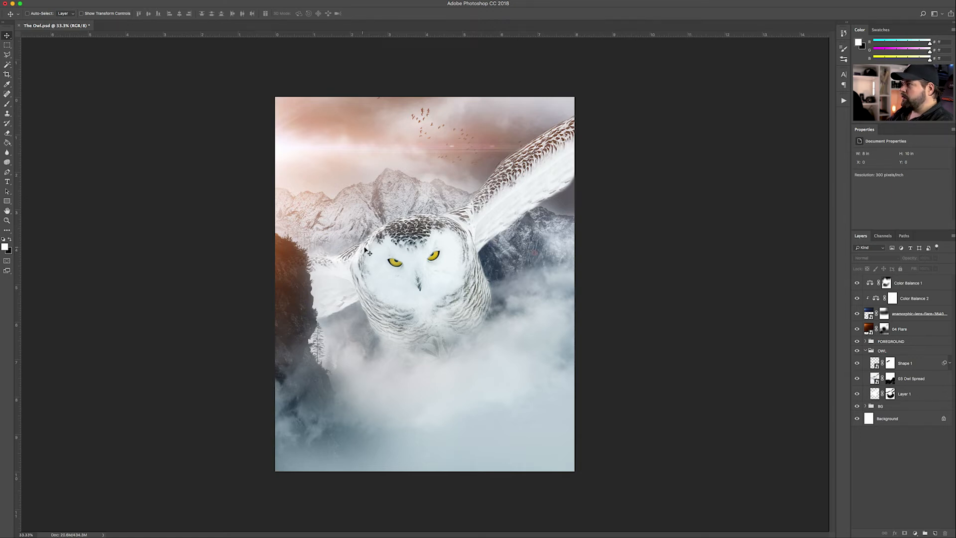
left_click(902, 366)
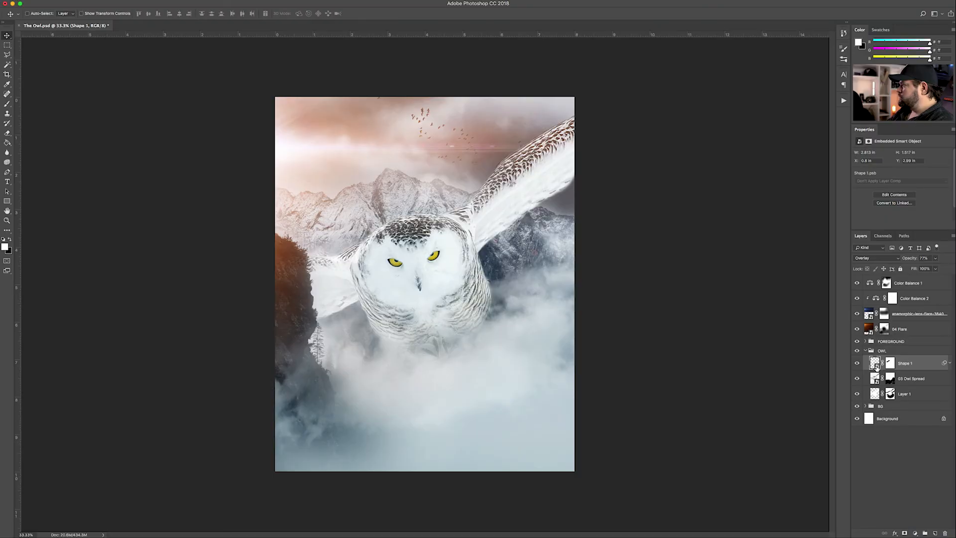
Change the Shape 1 smart object's fill to saturated orange, save it and return to the composite
double_click(875, 364)
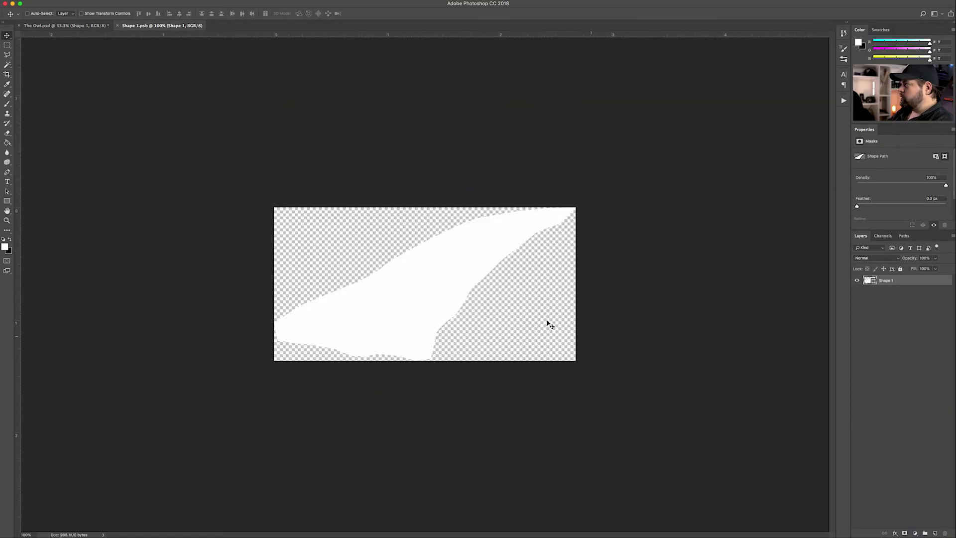
double_click(873, 282)
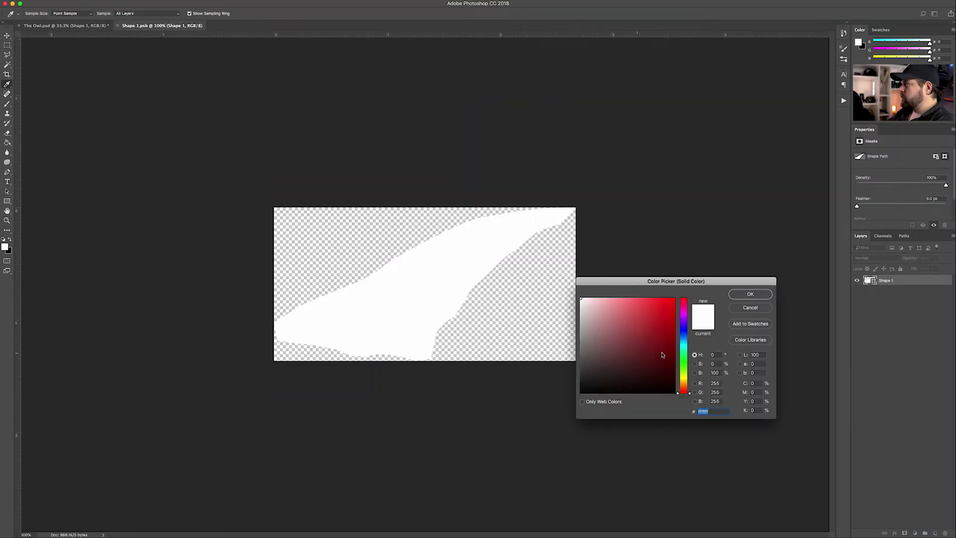
left_click(684, 383)
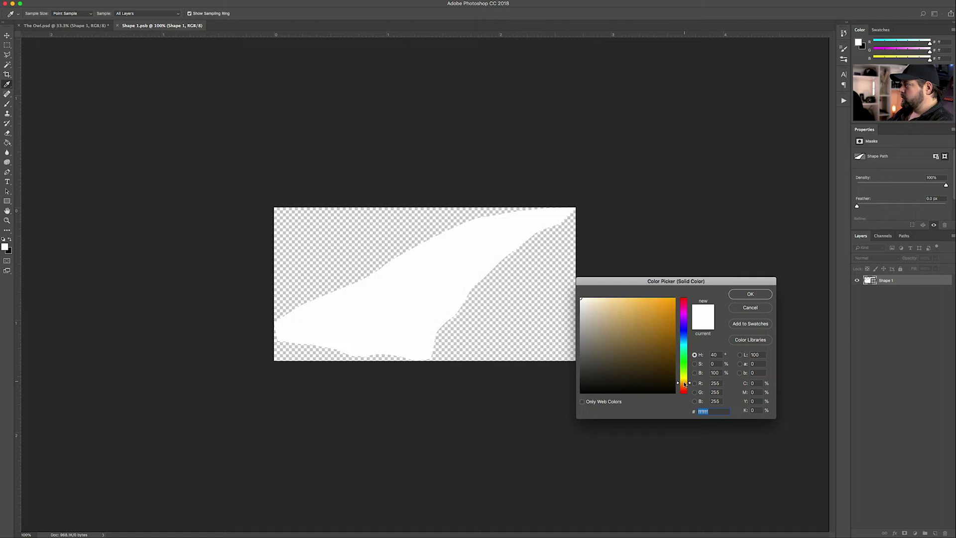
left_click(668, 306)
left_click(750, 294)
key("ctrl+s")
key("ctrl+w")
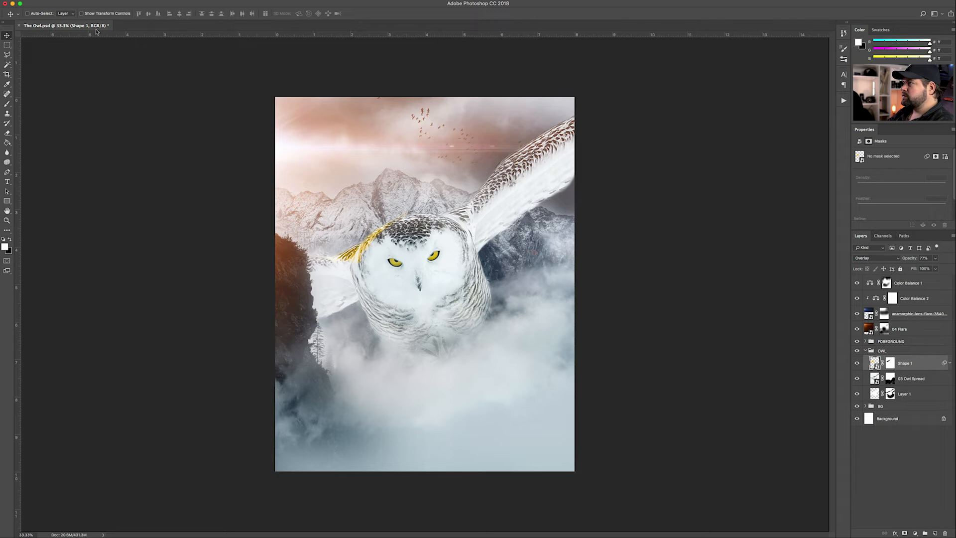
key("ctrl+plus")
key("ctrl+plus")
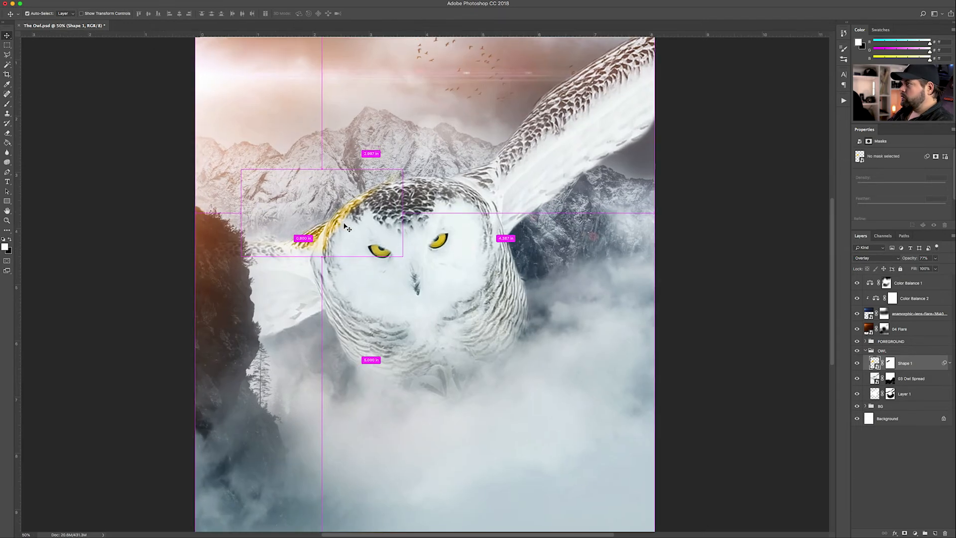
Increase the glow's Gaussian Blur smart filter radius to 19
left_click(950, 363)
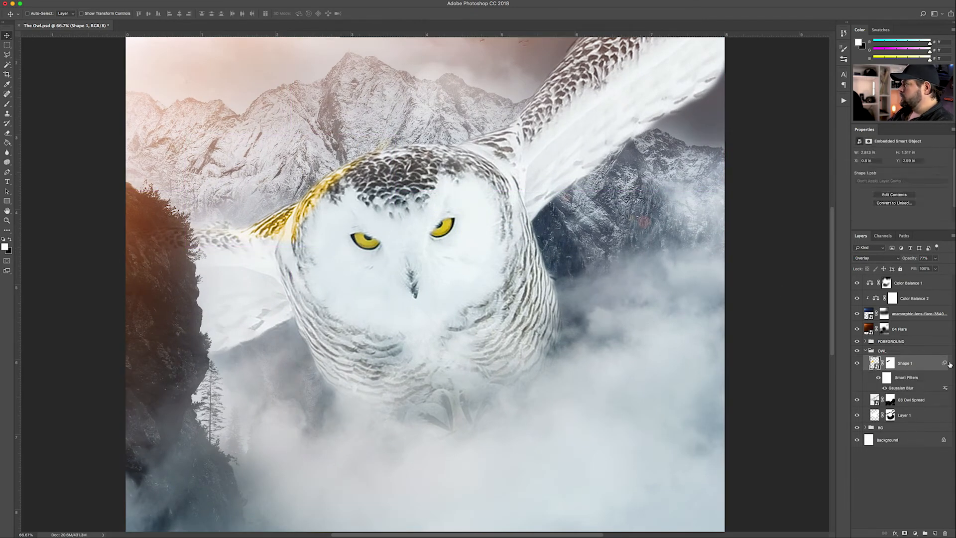
double_click(901, 388)
left_click_drag(736, 328, 739, 329)
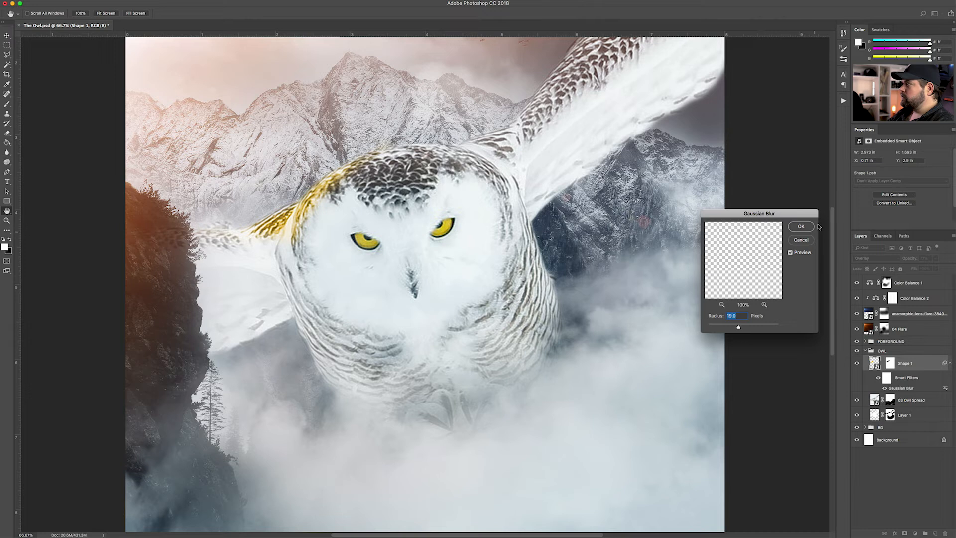
left_click(800, 226)
Lower the glow layer's opacity to about 43%
left_click(936, 258)
left_click_drag(937, 269, 921, 269)
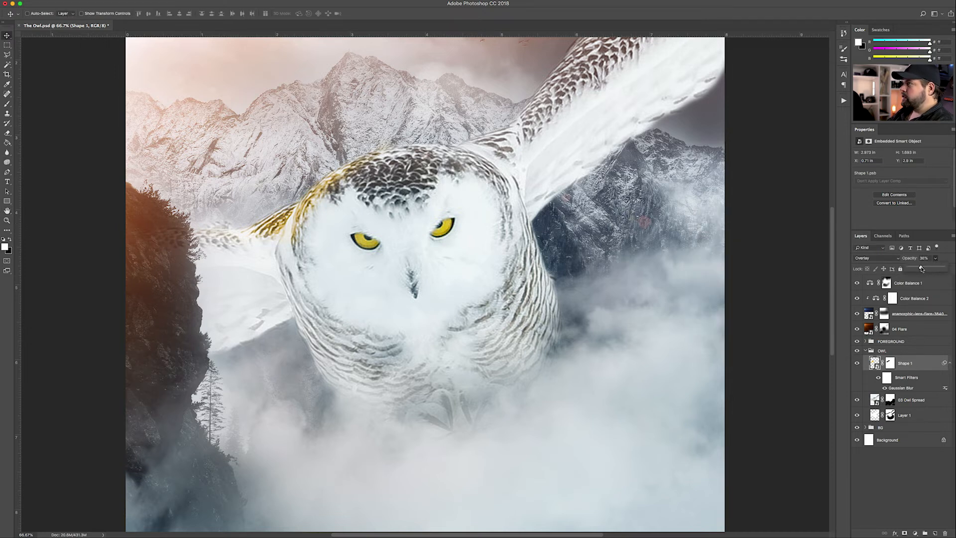
key("super+minus")
key("super+minus")
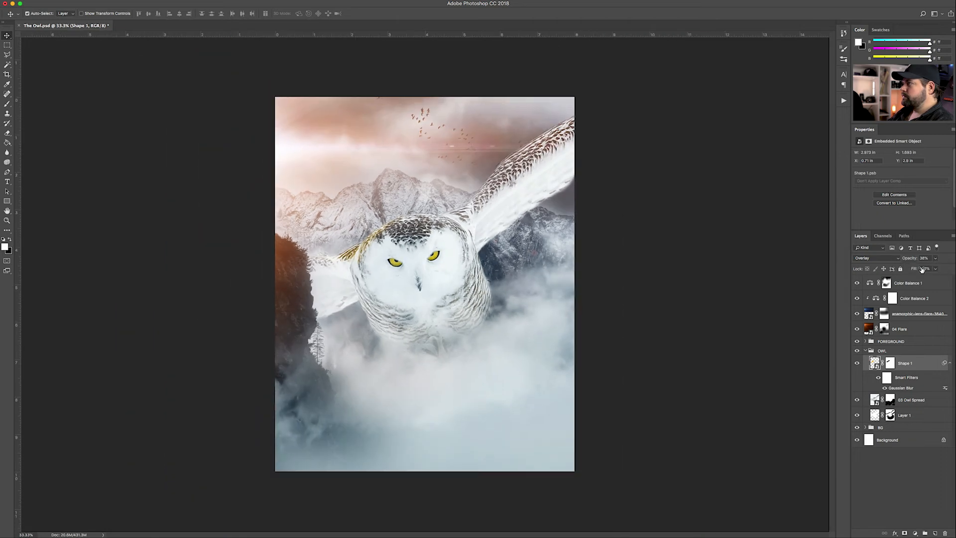
key("super+plus")
left_click(935, 258)
left_click_drag(931, 269, 936, 269)
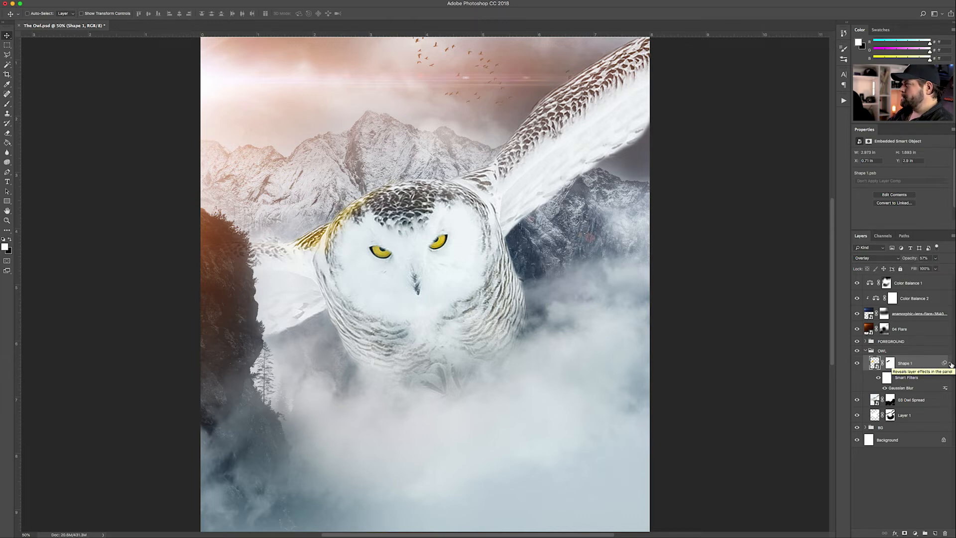
Change the glow shape's fill from orange to a pale cream-yellow
double_click(875, 364)
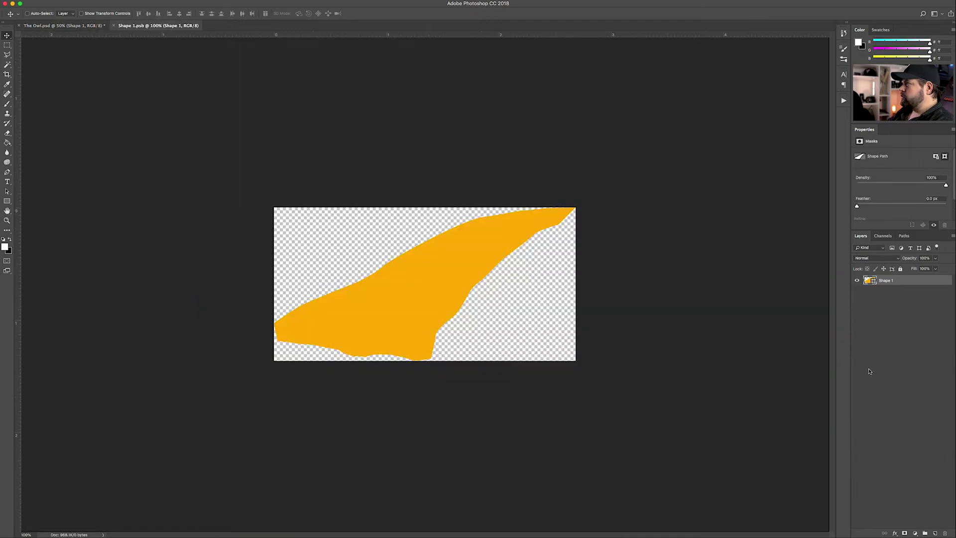
double_click(870, 281)
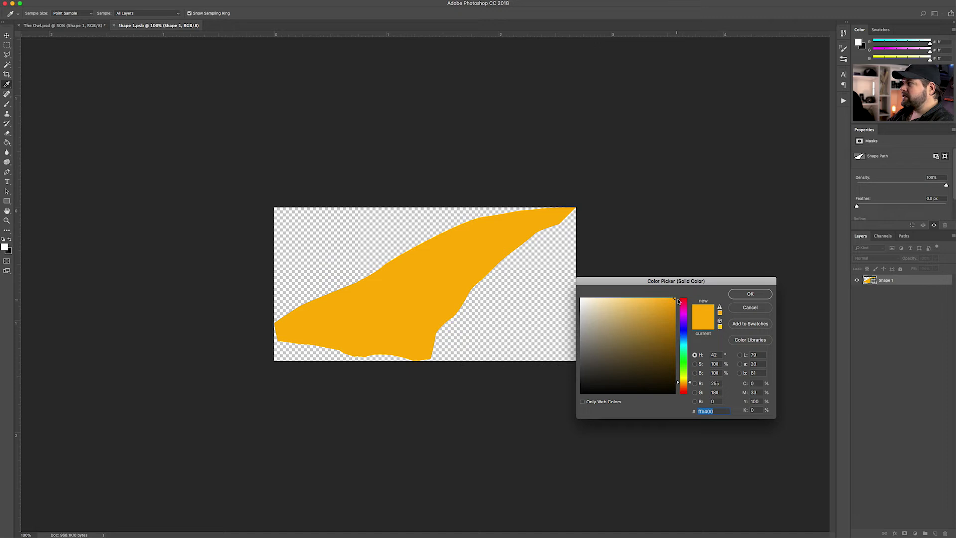
left_click_drag(675, 298, 613, 293)
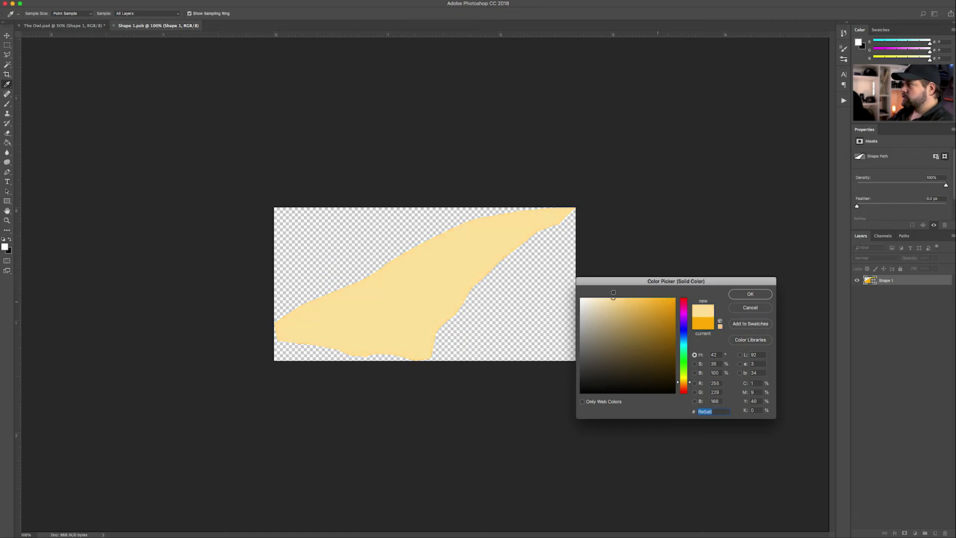
left_click(750, 293)
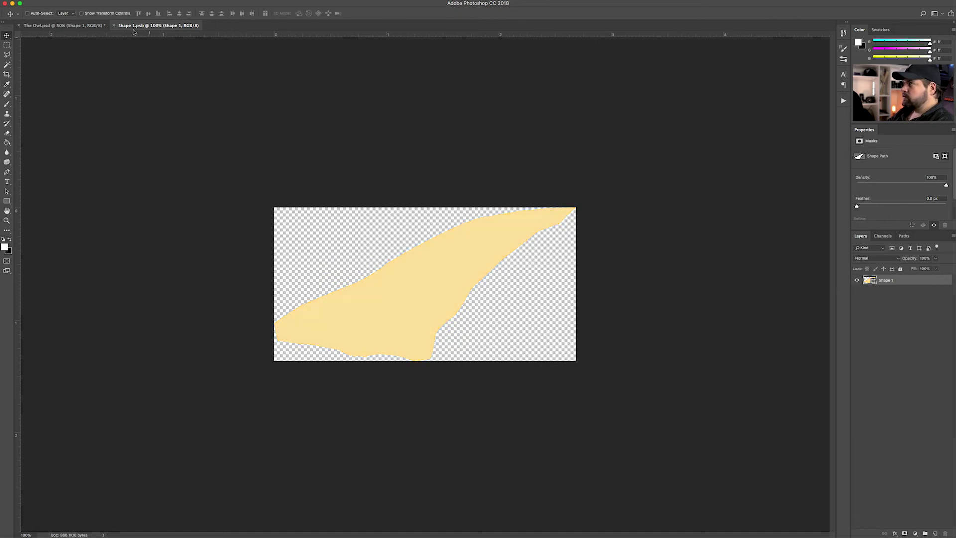
Back in The Owl.psd, raise Shape 1's opacity to about 86% to brighten the owl
left_click(103, 26)
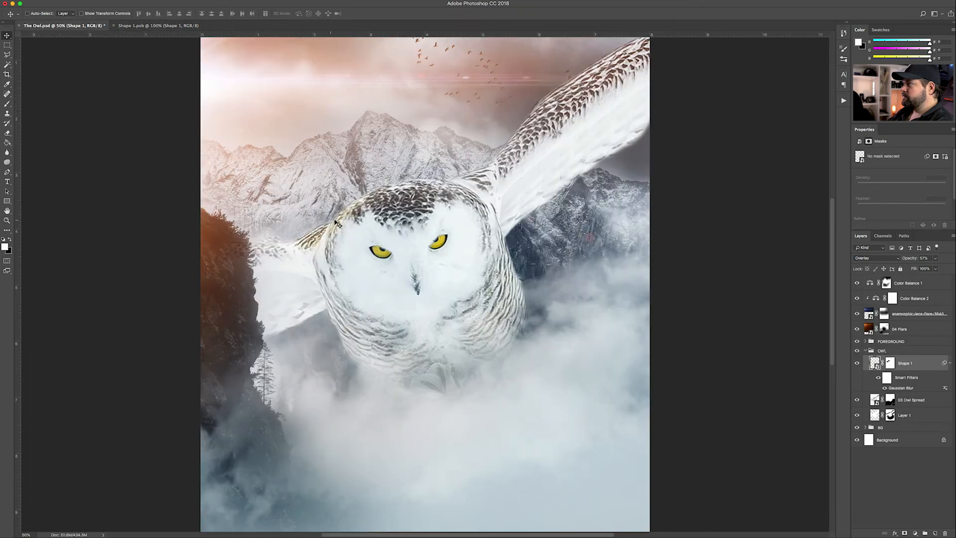
mouse_move(936, 259)
left_mouse_down()
mouse_move(951, 268)
mouse_move(943, 269)
left_mouse_up()
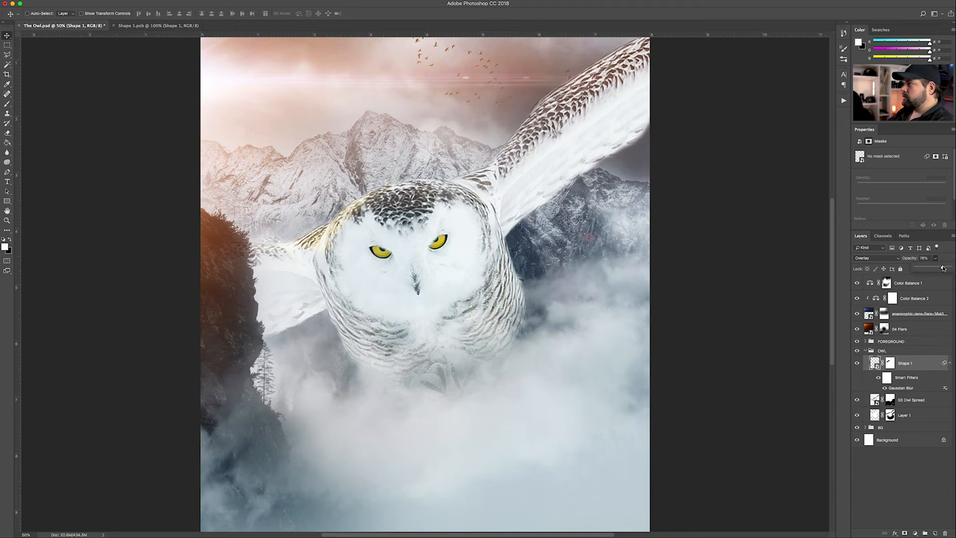
left_click(874, 464)
Trace the right wing's top edge with the Pen tool and convert the path into filled layer Shape 2
key("super+minus")
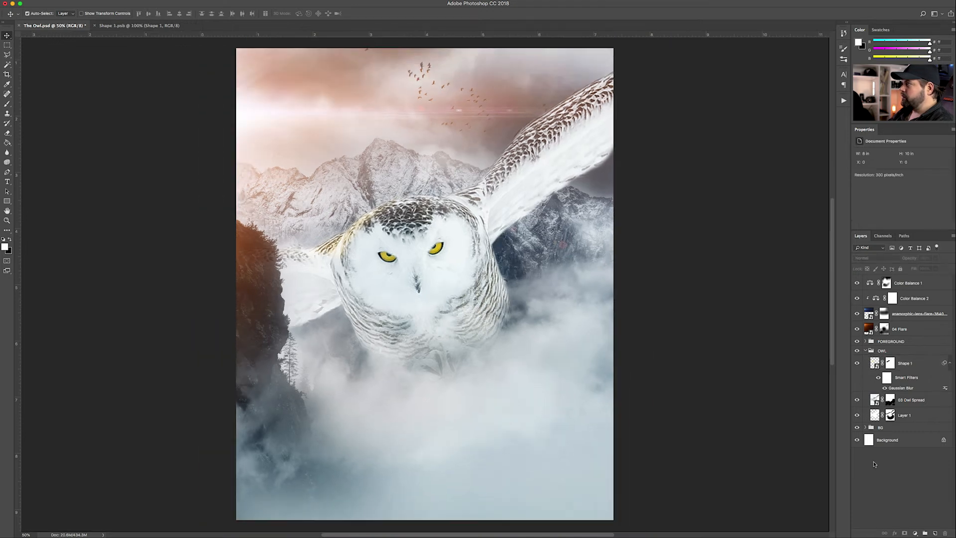
key("super+plus")
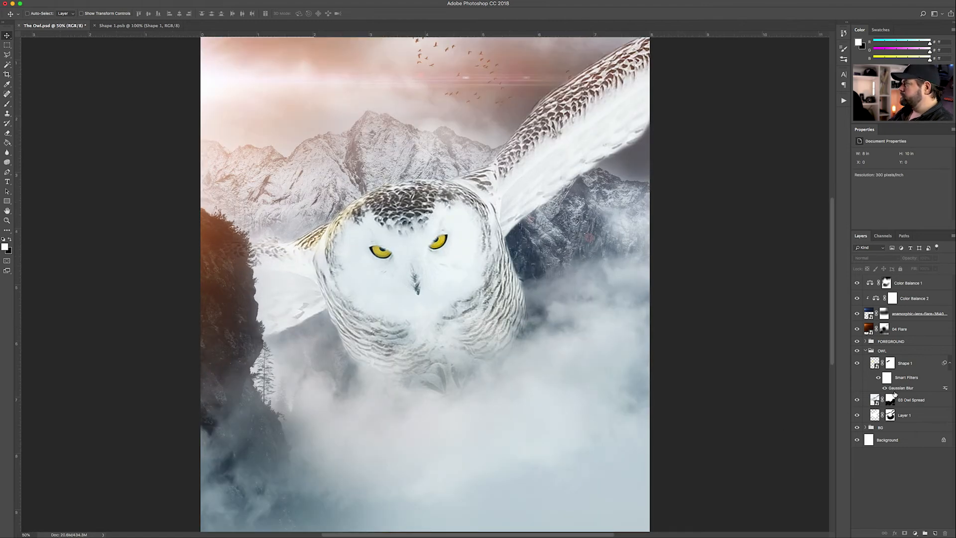
left_click(910, 365)
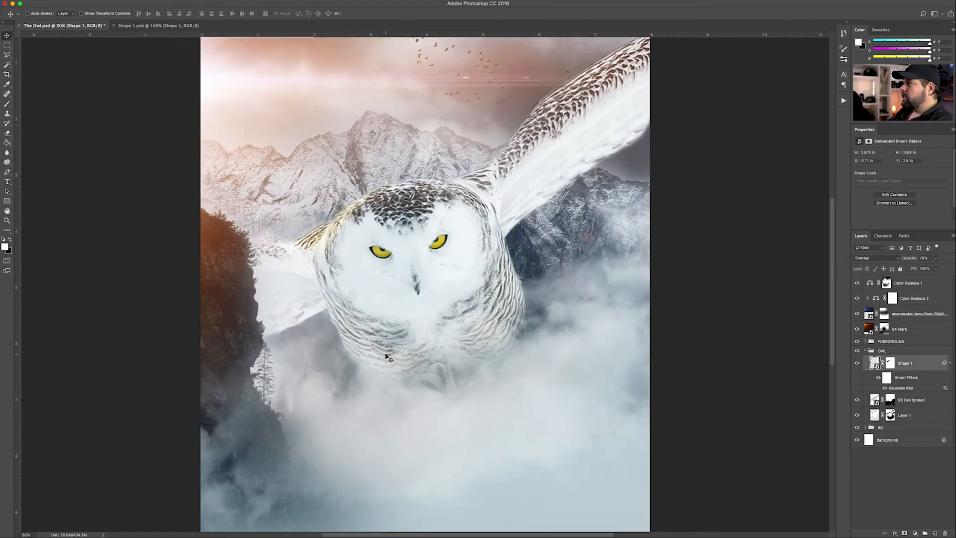
left_click(7, 172)
scroll(458, 273, "up", 4)
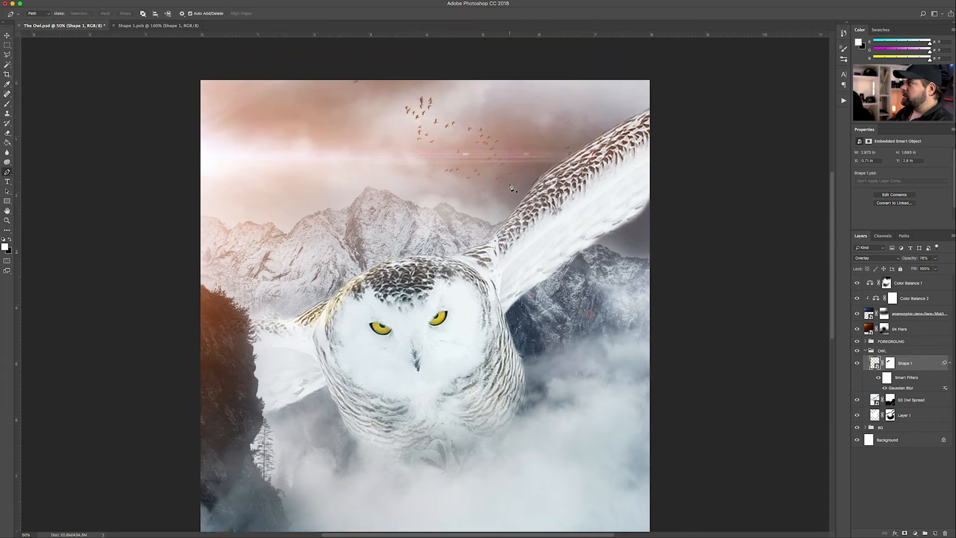
left_click_drag(448, 276, 500, 251)
left_click_drag(529, 222, 641, 135)
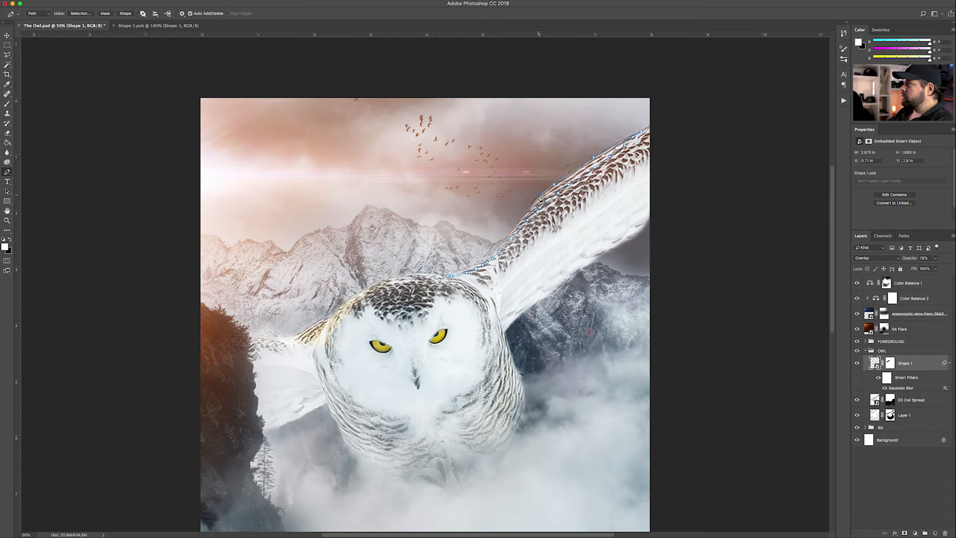
left_click(528, 209)
left_click(496, 251)
left_click(457, 268)
left_click(125, 14)
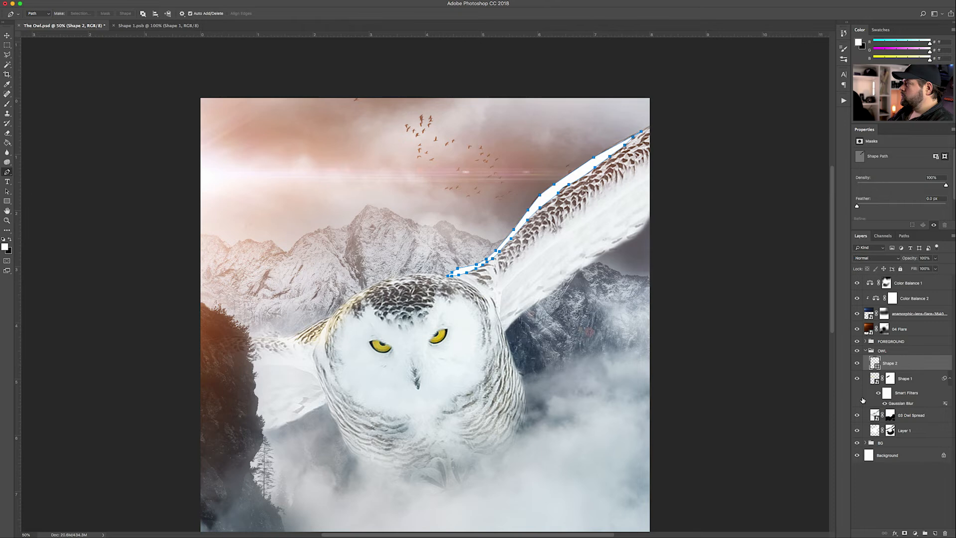
Fill Shape 2 with a brightened beige sampled from the owl's wing
double_click(874, 363)
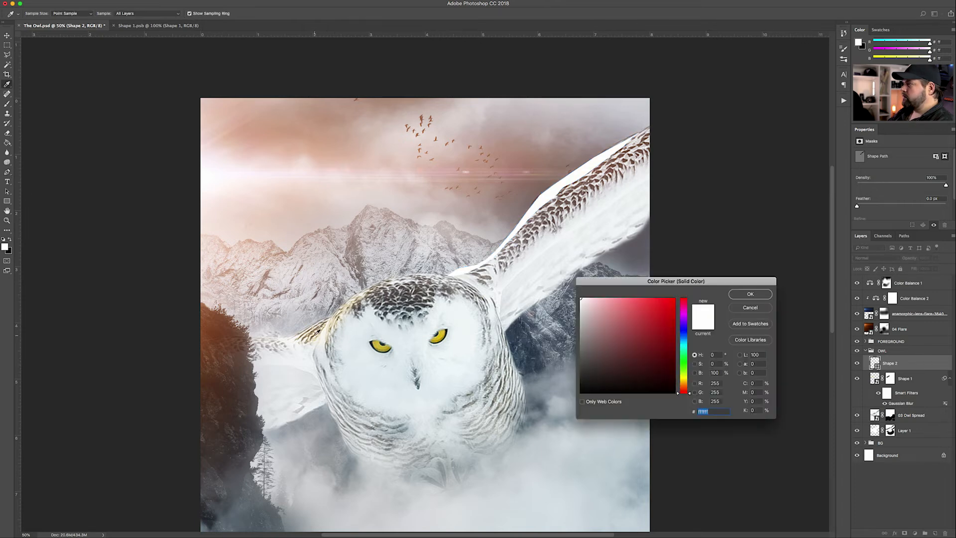
left_click(316, 332)
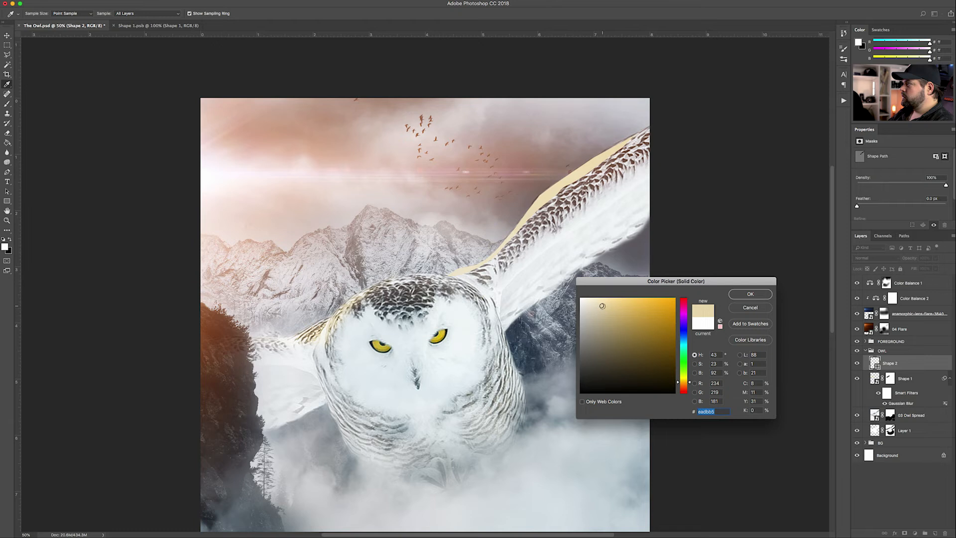
left_click_drag(602, 306, 606, 297)
left_click(750, 294)
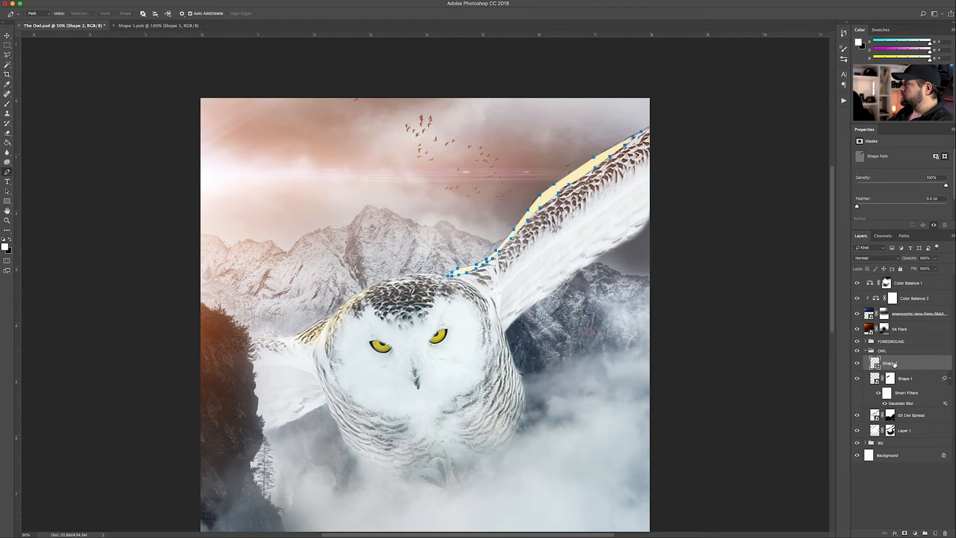
Convert Shape 2 to a smart object and apply a Gaussian Blur to it
left_click(183, 2)
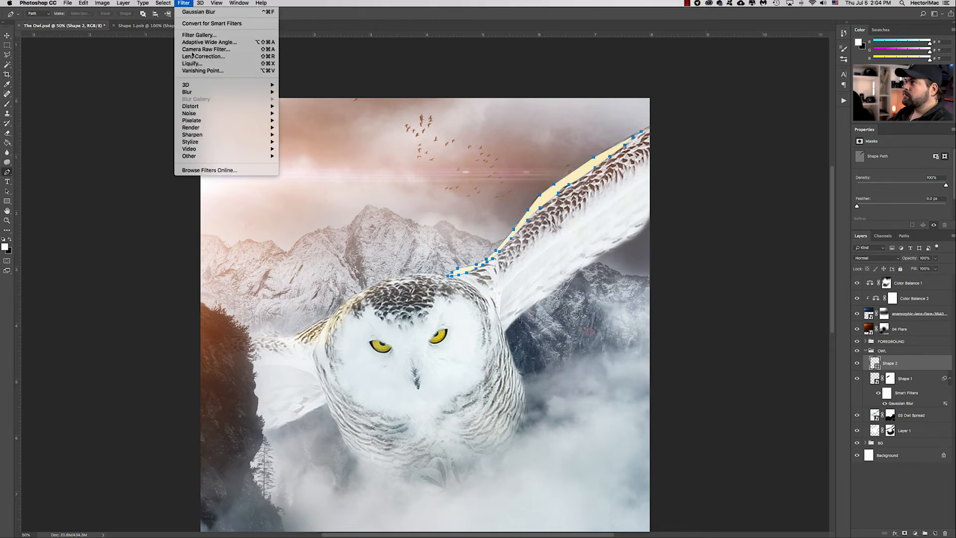
mouse_move(199, 92)
left_click(299, 121)
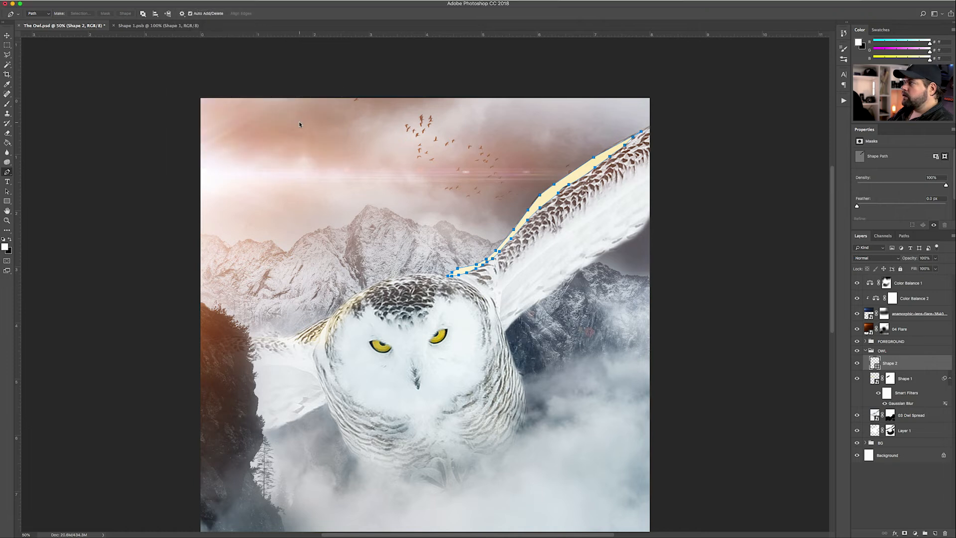
left_click(534, 165)
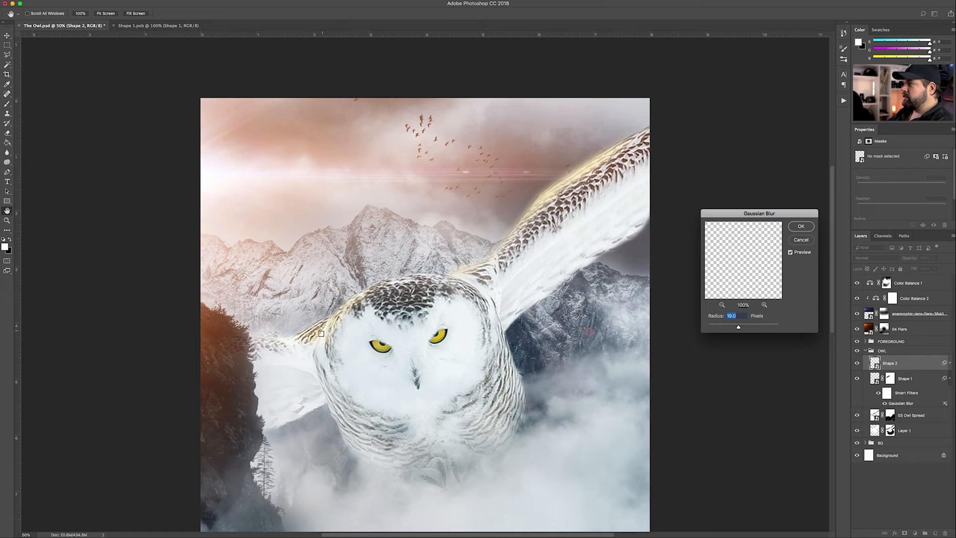
left_click(800, 226)
key("p")
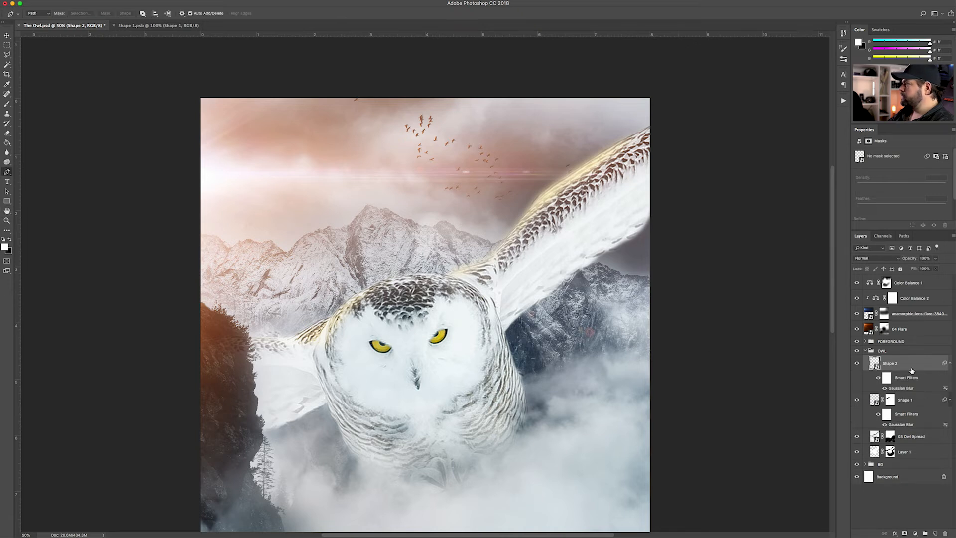
Set Shape 2's blend mode to Overlay
left_click(906, 401)
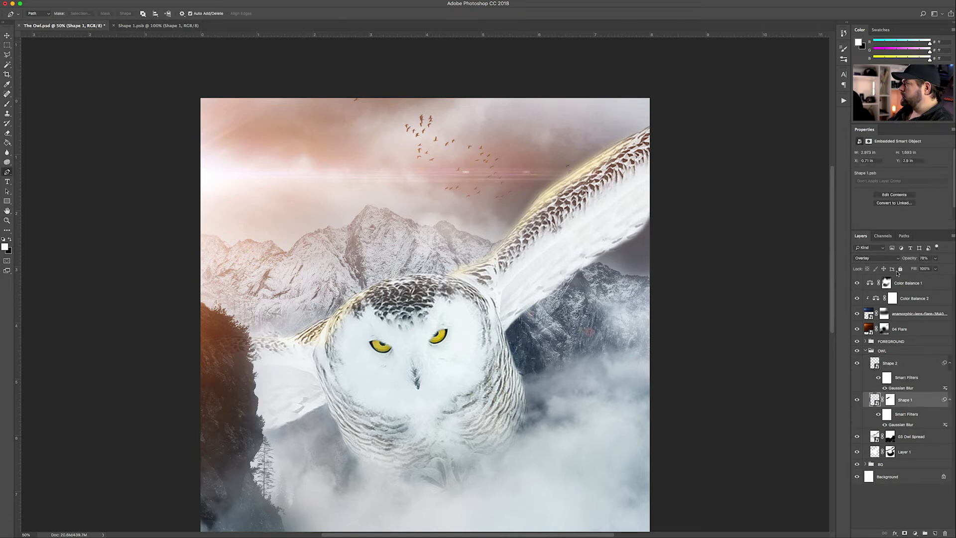
left_click(900, 365)
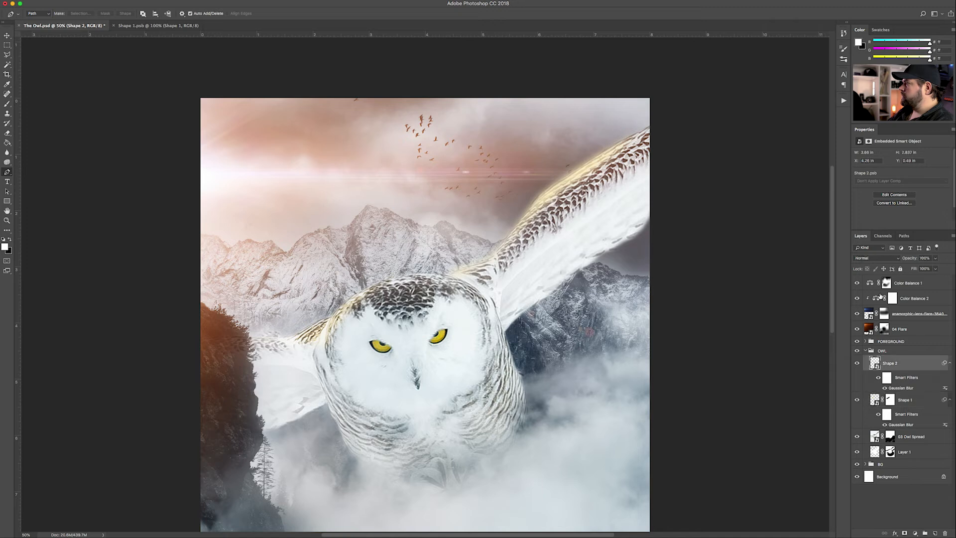
left_click(872, 258)
left_click(864, 339)
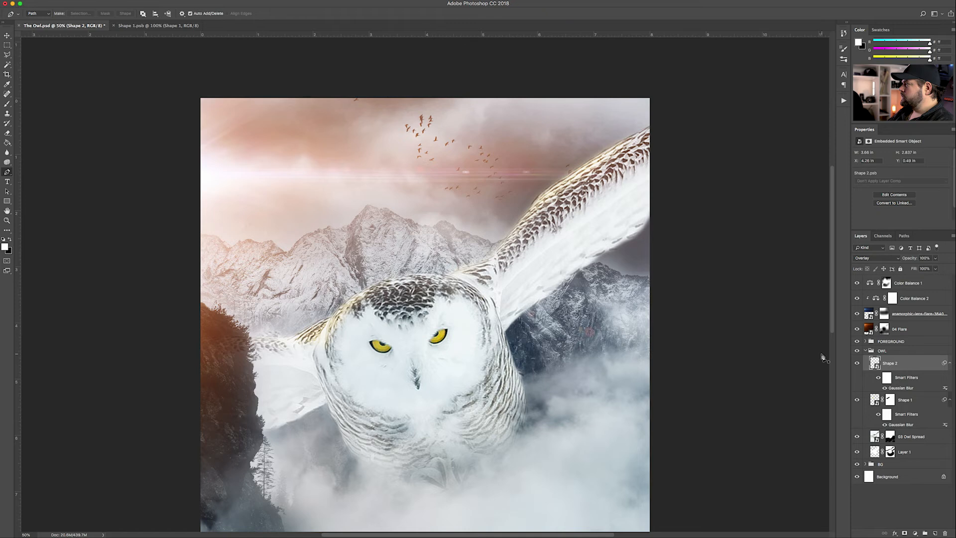
Zoom to 100% on the upper wing and add a layer mask to Shape 2 for erasing
key("super+plus")
key("super+plus")
left_click_drag(649, 302, 523, 432)
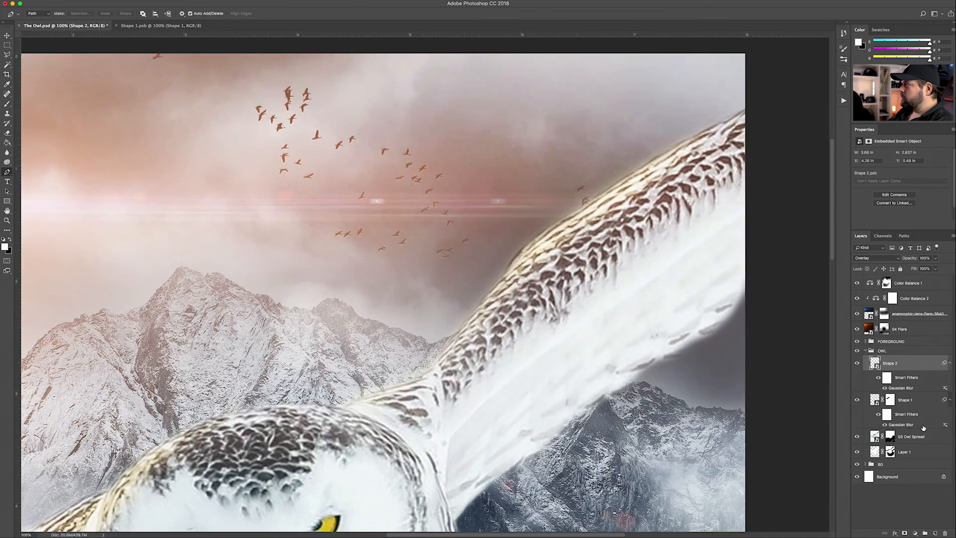
left_click(904, 533)
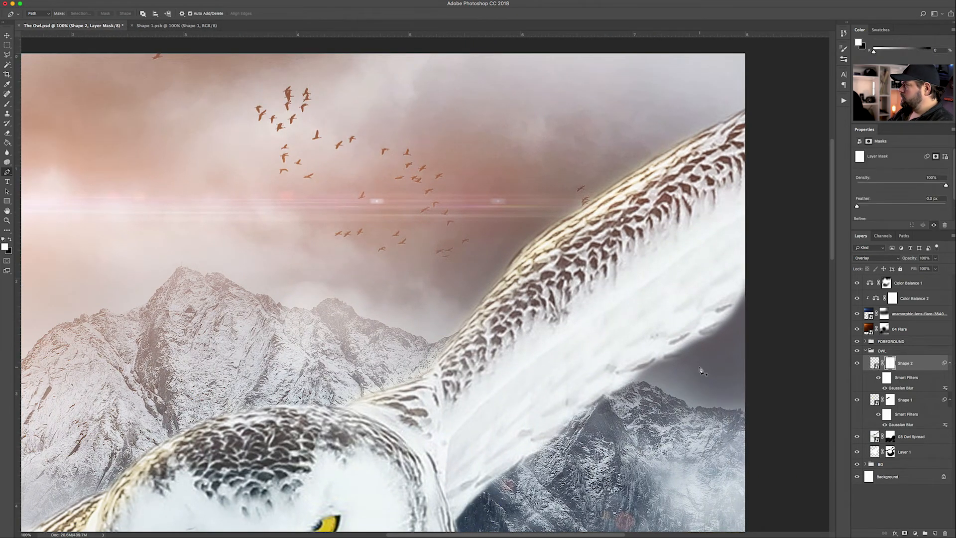
key("e")
key("bracketleft")
key("bracketleft")
key("bracketright")
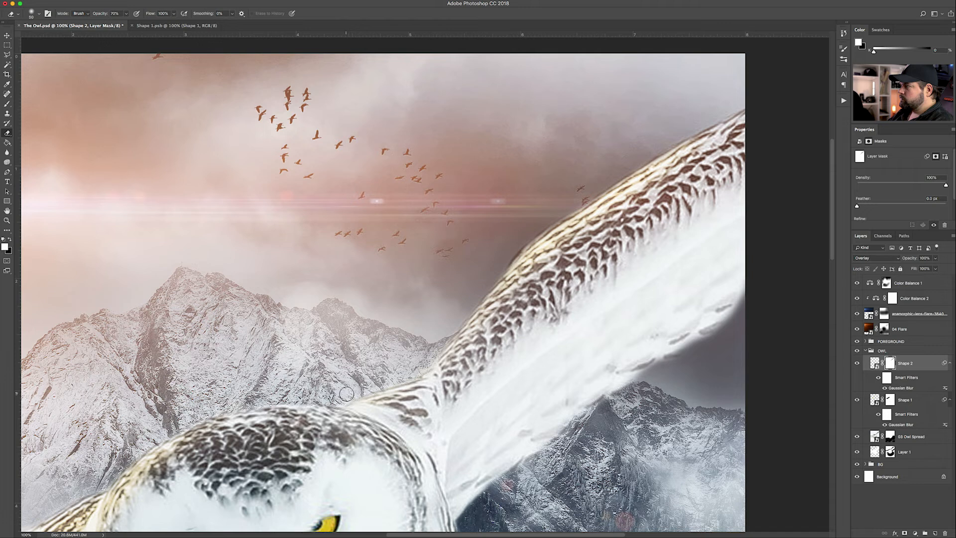
key("super+minus")
key("super+minus")
key("super+minus")
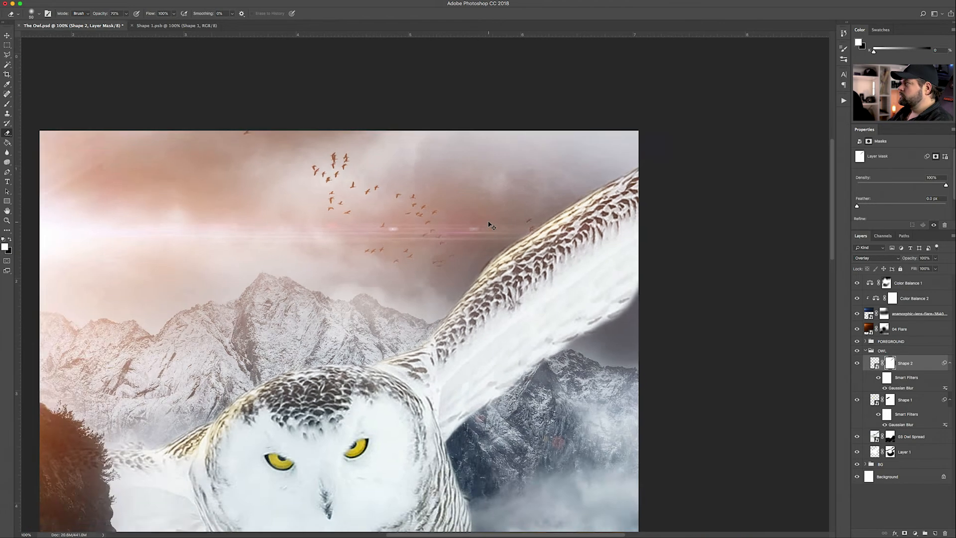
left_click(7, 36)
left_click(949, 363)
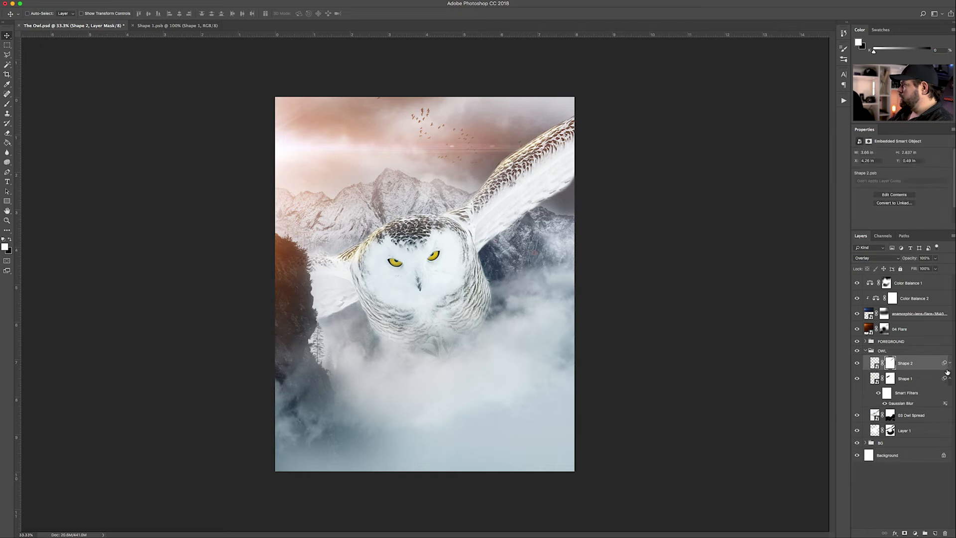
left_click(950, 380)
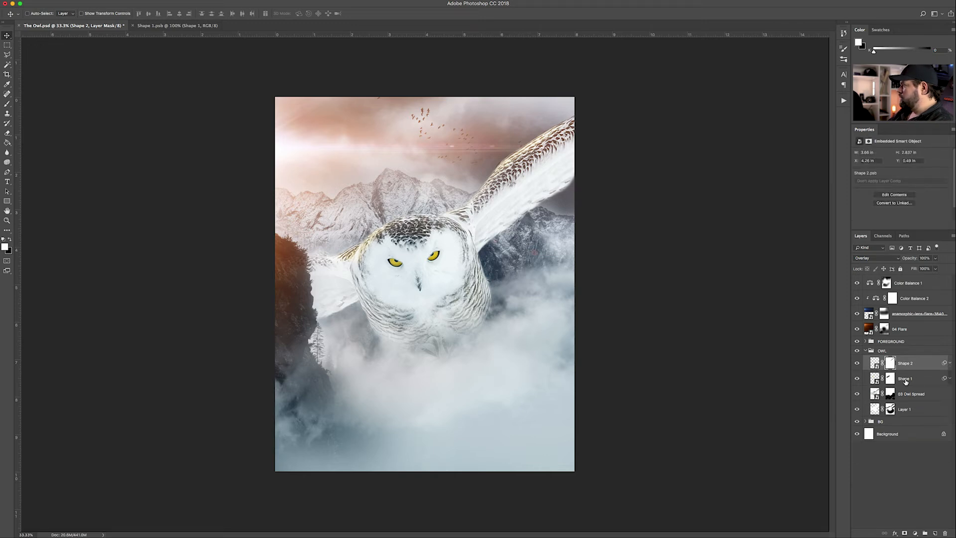
left_click(905, 382, "shift")
key("ctrl+g")
double_click(891, 360)
type("HIGH")
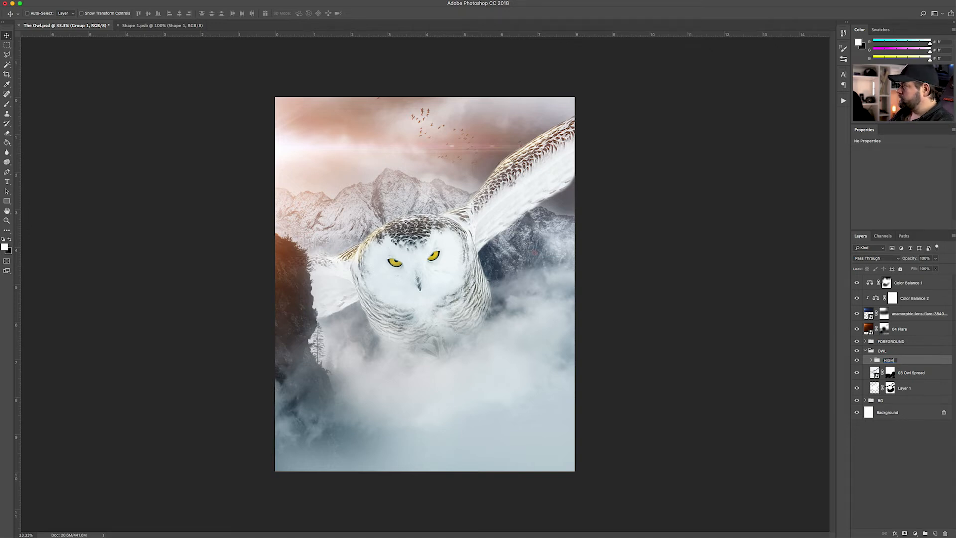
type("LIGHTS")
key("Return")
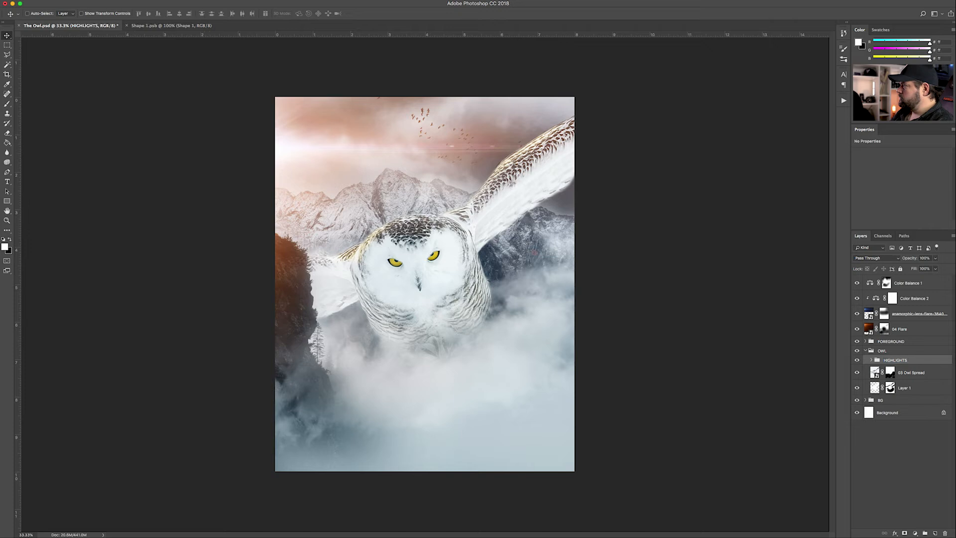
left_click(857, 360)
left_click(857, 360)
left_click(857, 360)
left_click(856, 360)
left_click(857, 361)
left_click(857, 361)
left_click(936, 259)
left_click(927, 434)
left_click(872, 361)
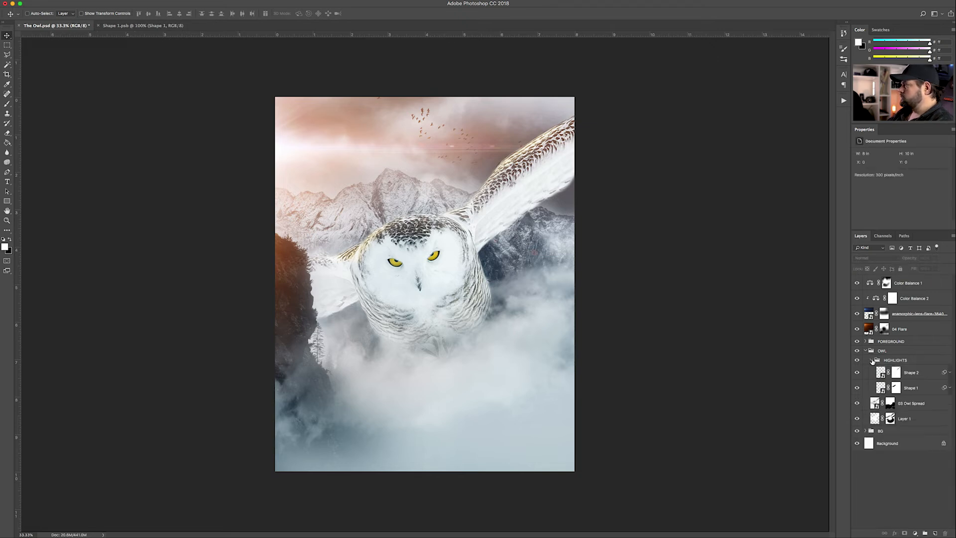
left_click(921, 373)
left_click(910, 388)
left_click(912, 372)
left_click(924, 258)
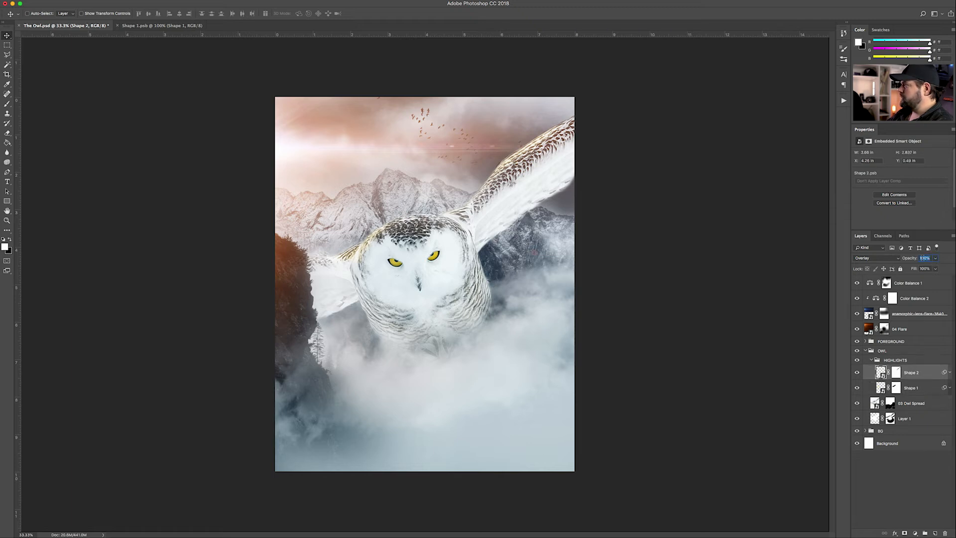
type("78")
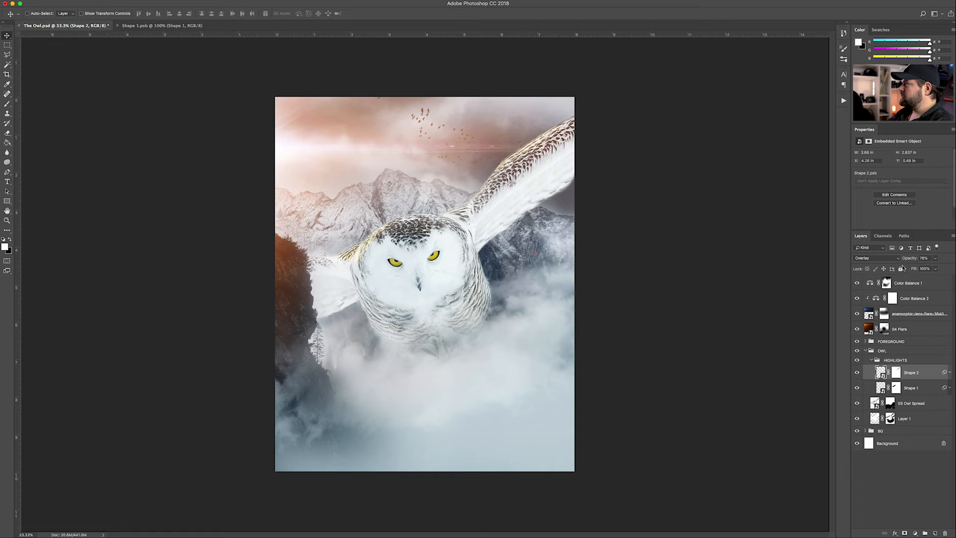
left_click(906, 390)
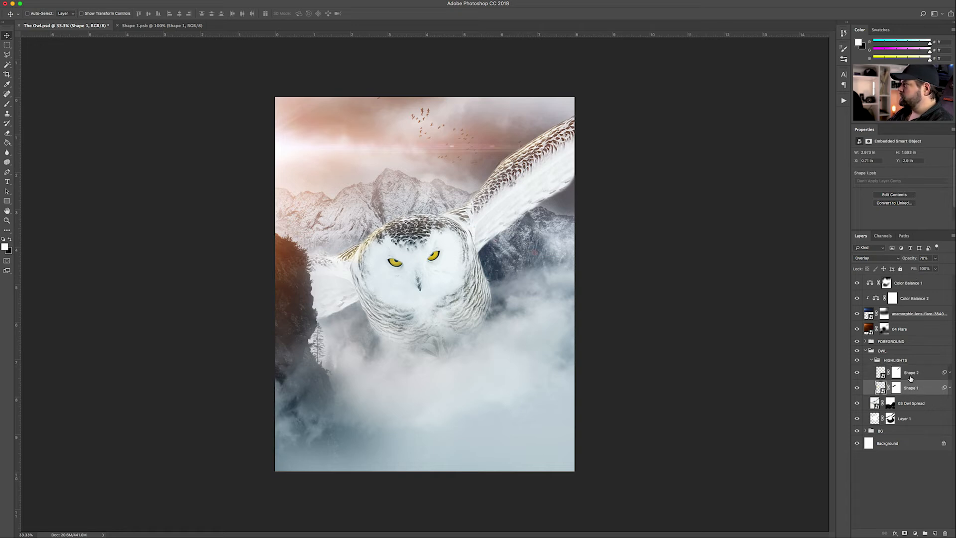
left_click(881, 372)
left_click(871, 360)
left_click(934, 268)
left_click_drag(931, 269, 926, 269)
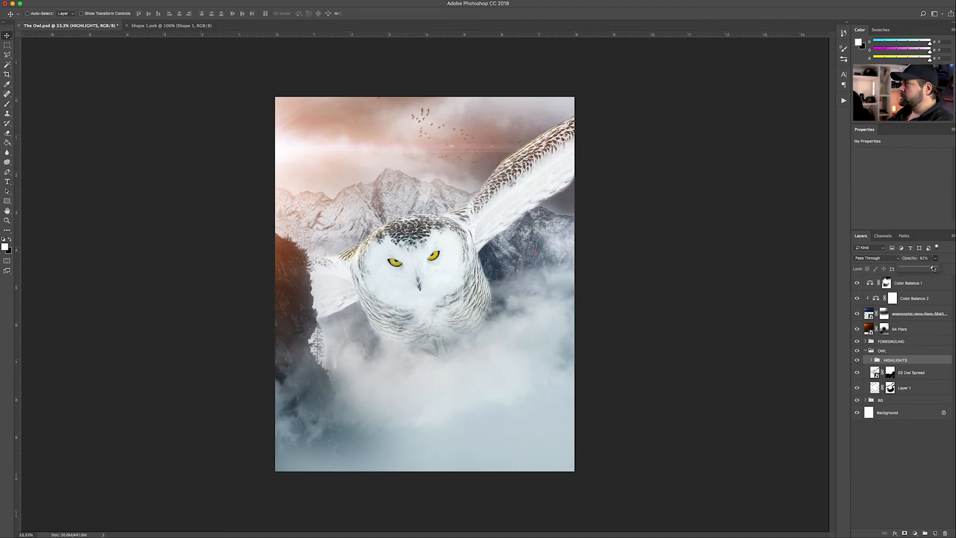
left_click(746, 393)
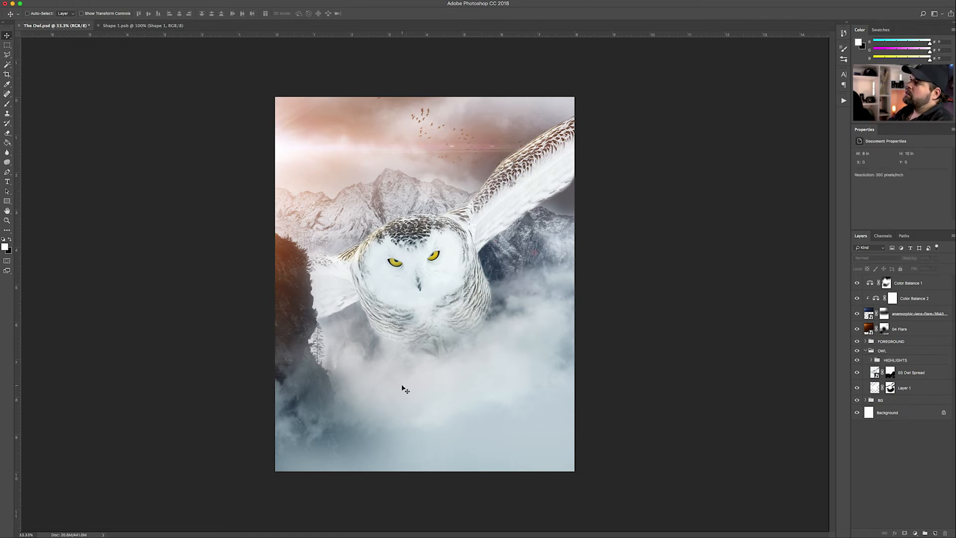
Zoom into the left cliff and target the 02 Mountain 2 layer mask in FOREGROUND
key("super+plus")
key("super+plus")
scroll(377, 366, "up", 5)
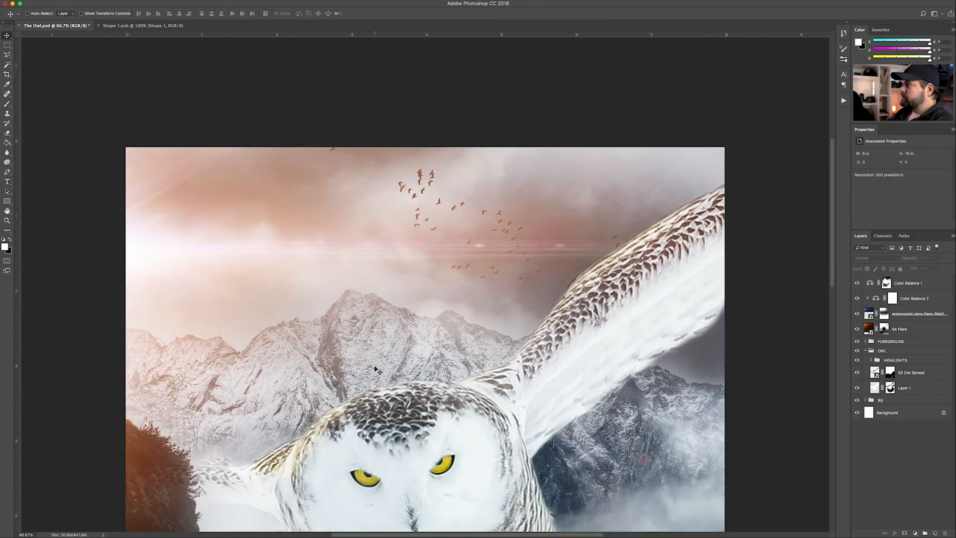
scroll(377, 371, "down", 5)
scroll(308, 348, "left", 2)
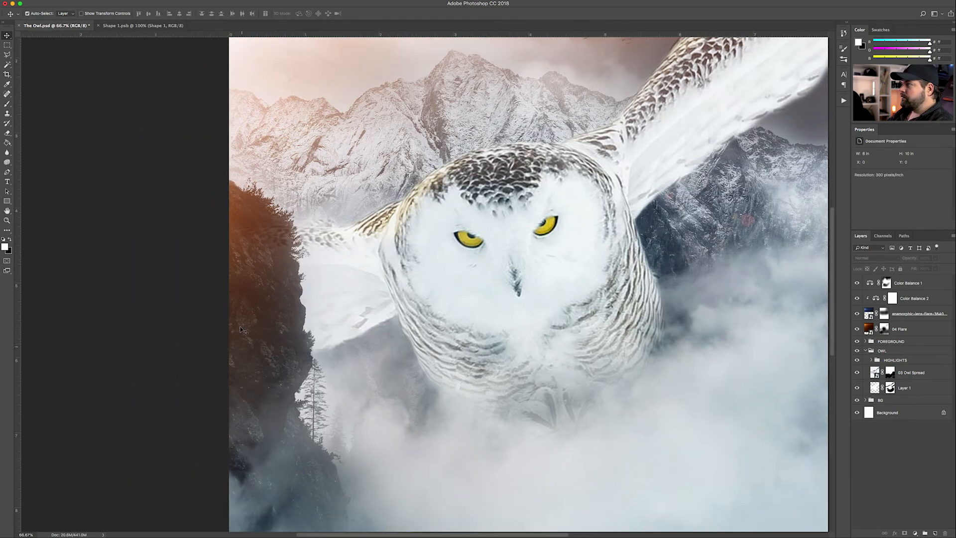
key("super+plus")
key("super+plus")
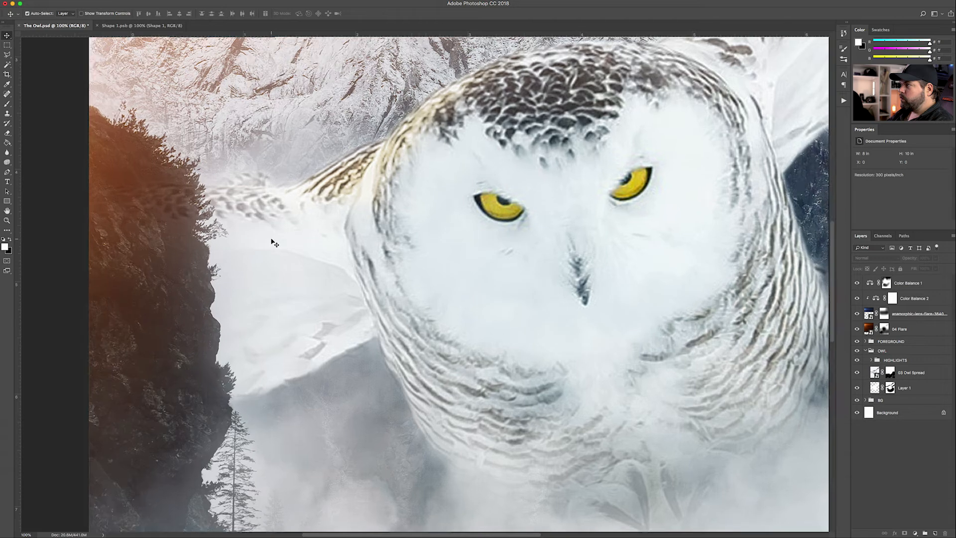
scroll(271, 243, "left", 9)
scroll(319, 242, "up", 3)
scroll(351, 254, "up", 1)
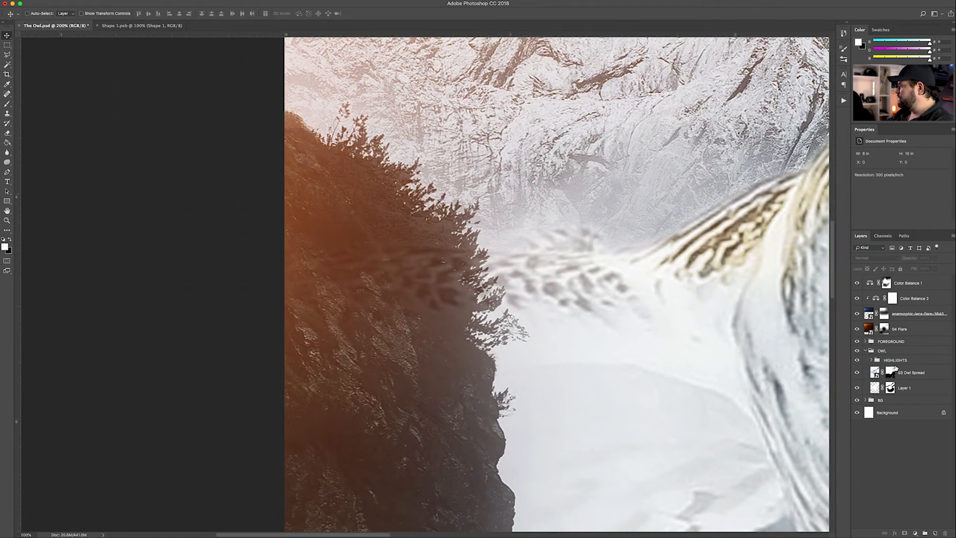
left_click(866, 351)
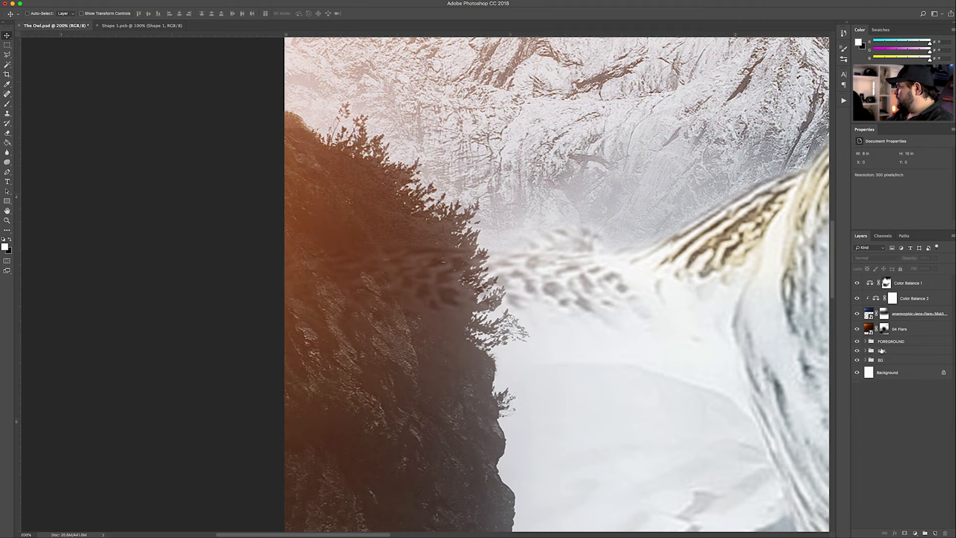
left_click(866, 342)
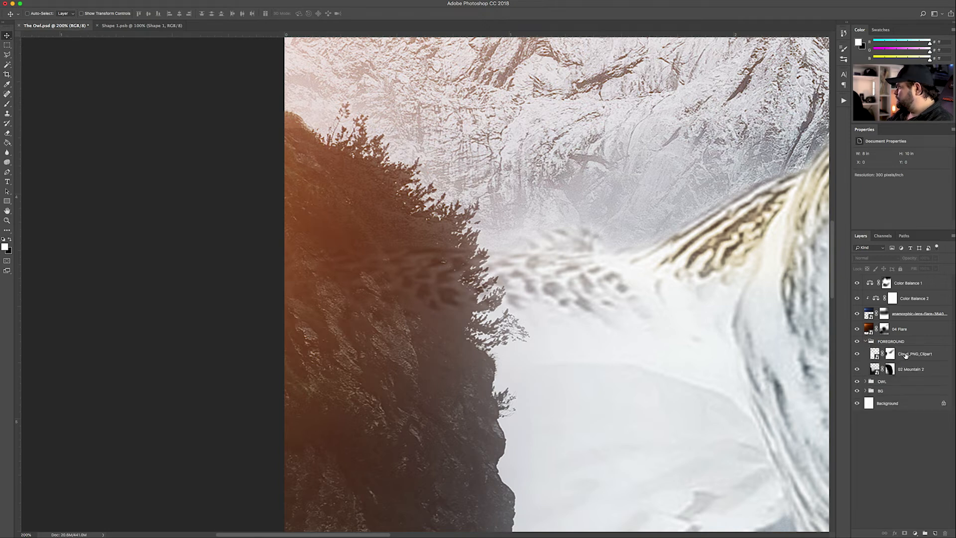
left_click(906, 355)
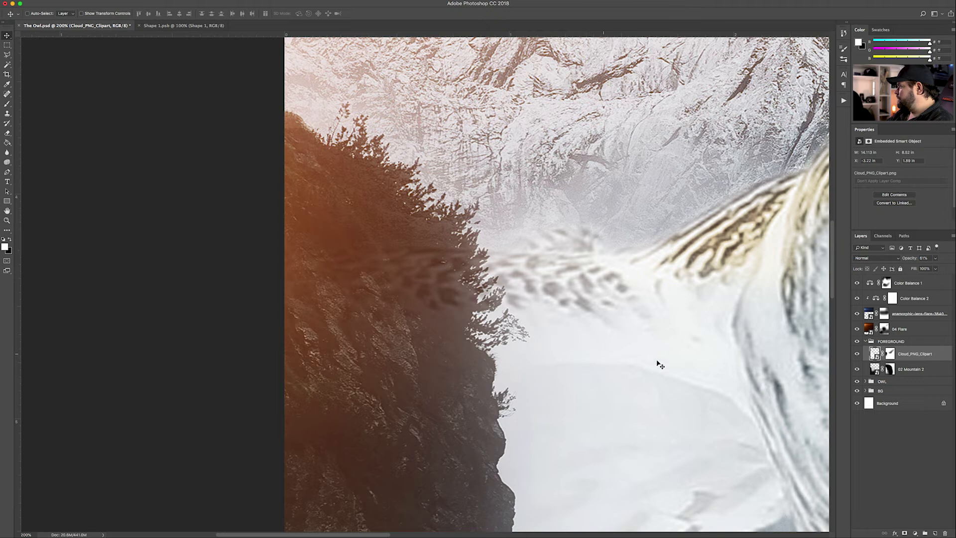
left_click(889, 369)
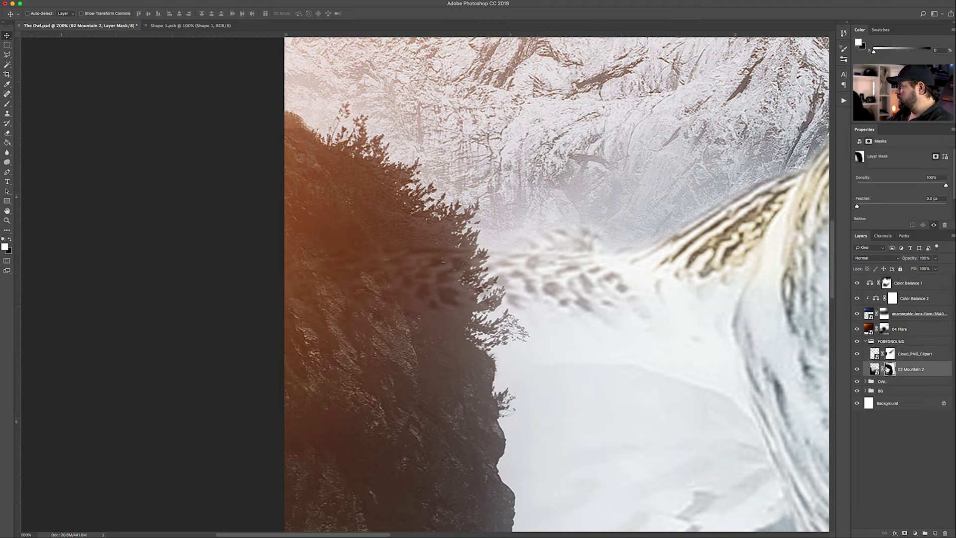
Erase the haze with black on the mask along the tree edge and lower cliff
key("e")
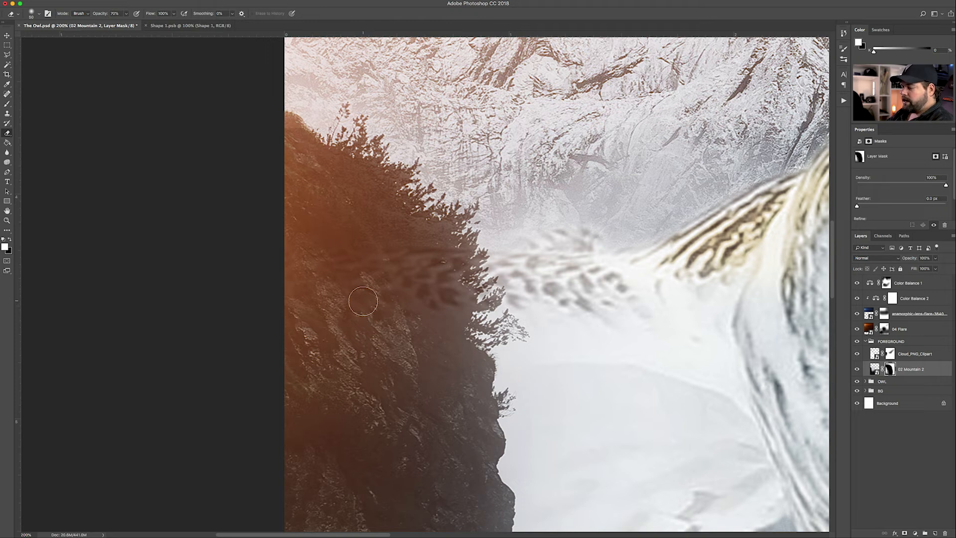
left_click(10, 239)
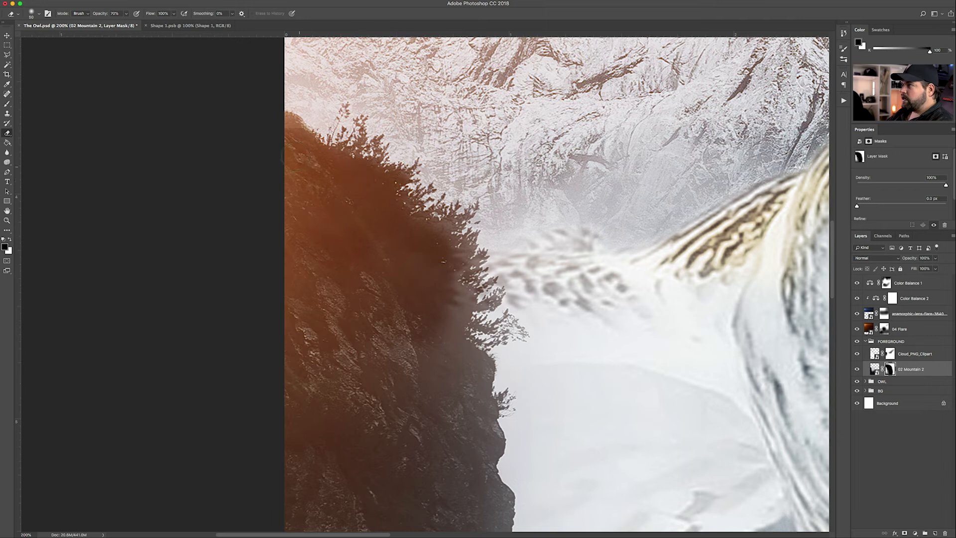
mouse_move(410, 238)
left_mouse_down()
mouse_move(461, 252)
mouse_move(456, 285)
mouse_move(489, 292)
mouse_move(489, 299)
mouse_move(446, 324)
mouse_move(464, 335)
mouse_move(406, 349)
left_mouse_up()
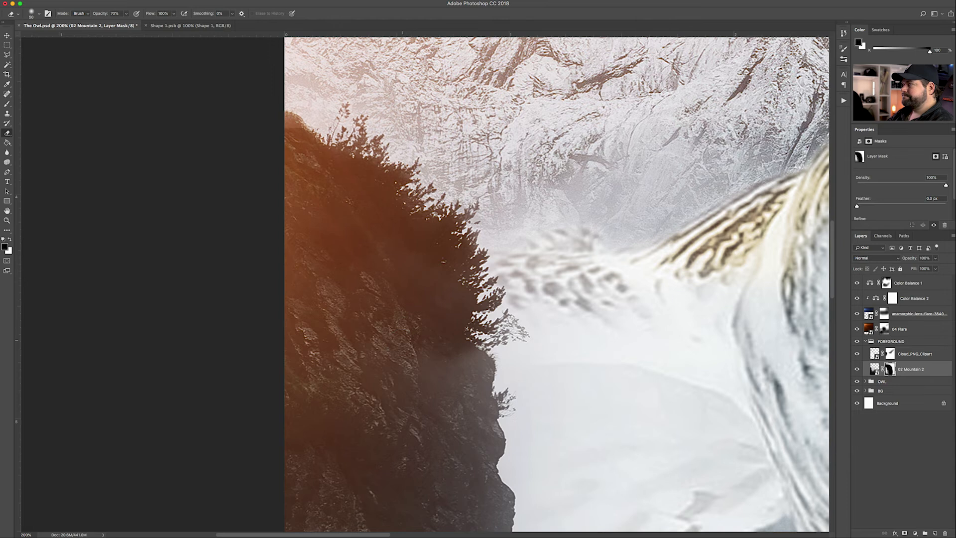
scroll(404, 306, "down", 5)
key("bracketright")
key("bracketright")
key("bracketright")
key("bracketright")
key("bracketright")
key("bracketright")
key("bracketright")
key("bracketright")
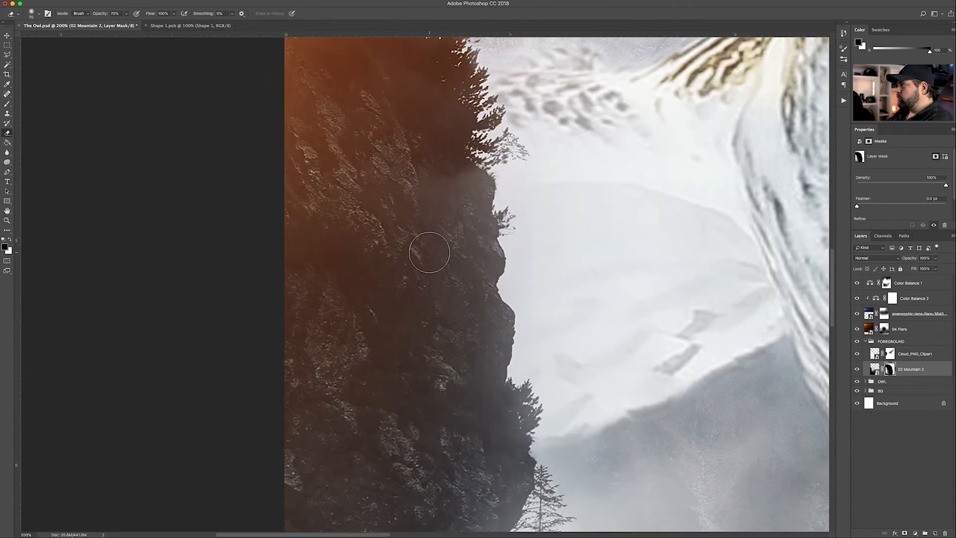
mouse_move(438, 172)
left_mouse_down()
mouse_move(450, 222)
mouse_move(375, 187)
mouse_move(412, 224)
left_mouse_up()
key("bracketright")
key("bracketright")
key("bracketright")
key("bracketright")
key("bracketright")
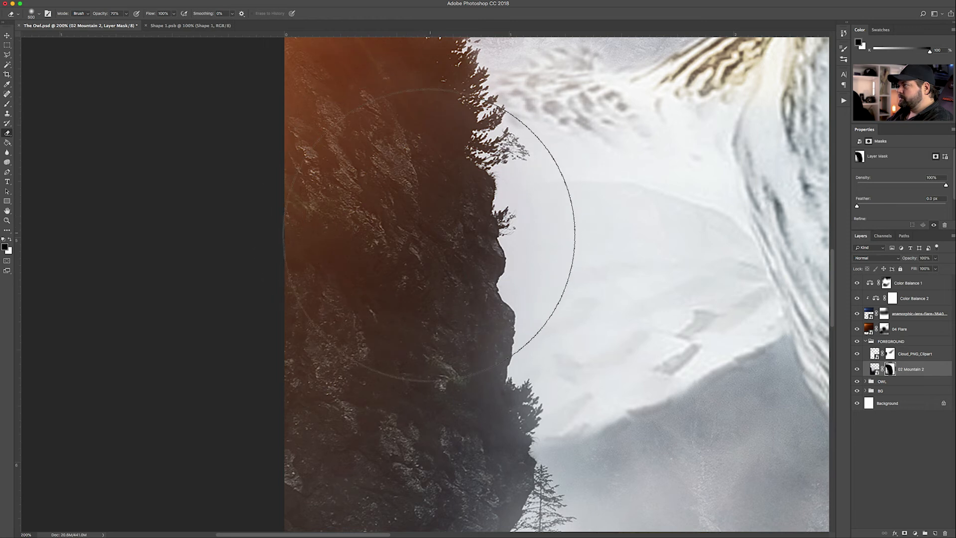
scroll(433, 228, "up", 5)
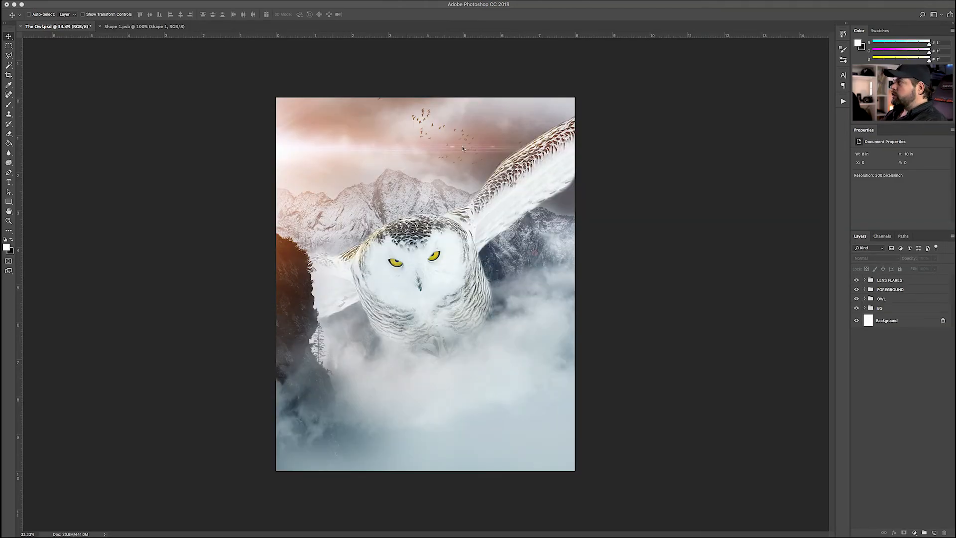
Zoom in and pan across the composite to inspect the birds in the sky
left_click(521, 160)
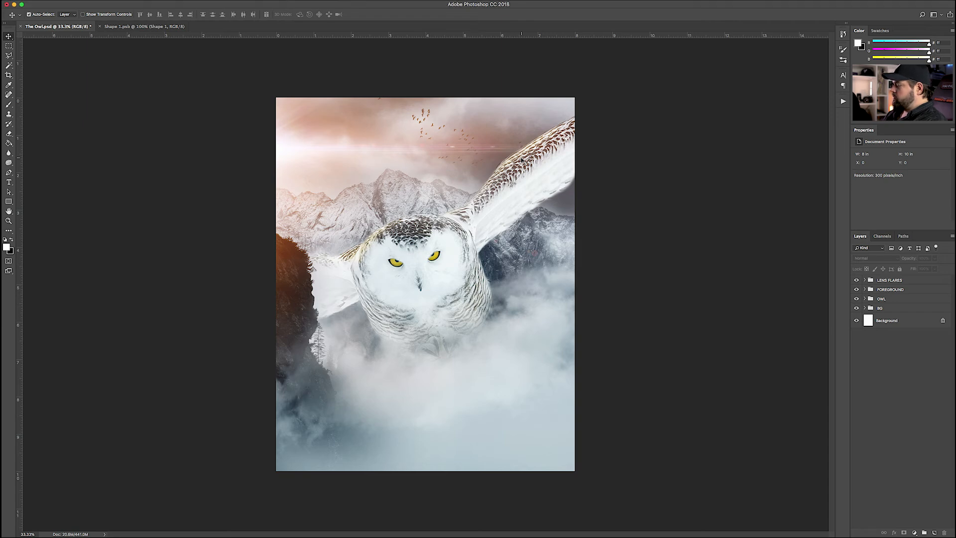
key("super+plus")
key("super+plus")
scroll(508, 190, "up", 5)
scroll(509, 190, "down", 1)
scroll(508, 190, "down", 8)
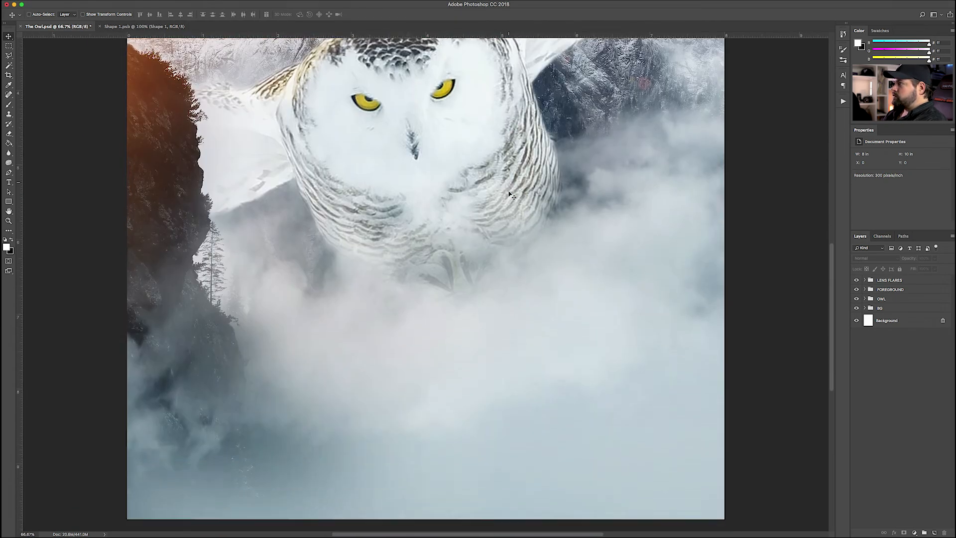
scroll(509, 190, "up", 9)
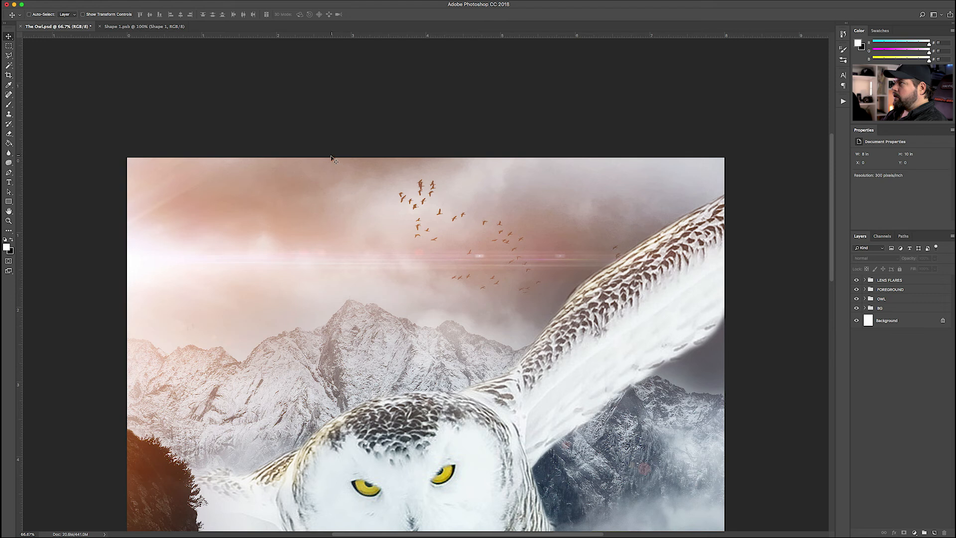
key("super+plus")
key("super+plus")
left_click_drag(330, 151, 486, 285)
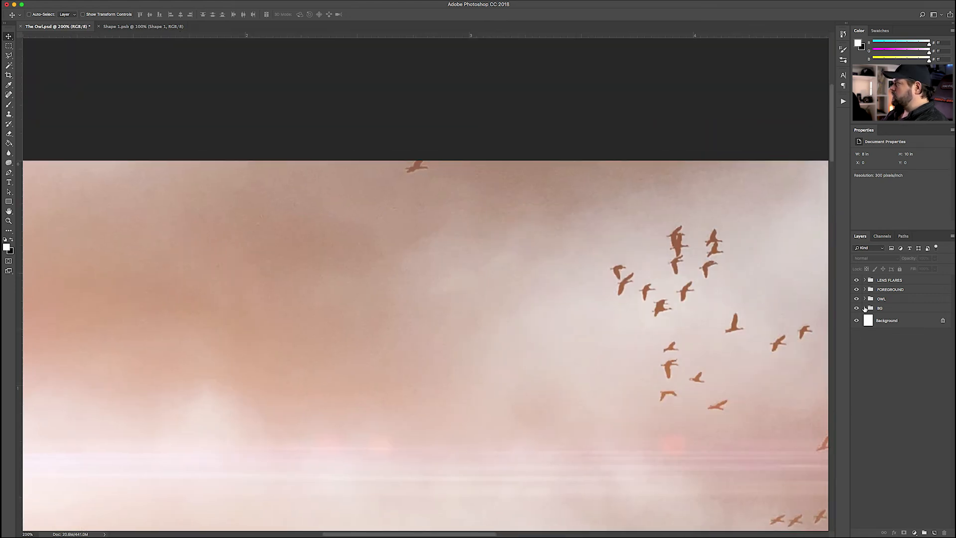
Select 02 New Clouds in the BG group and switch between its source photo and The Owl.psd
left_click(864, 308)
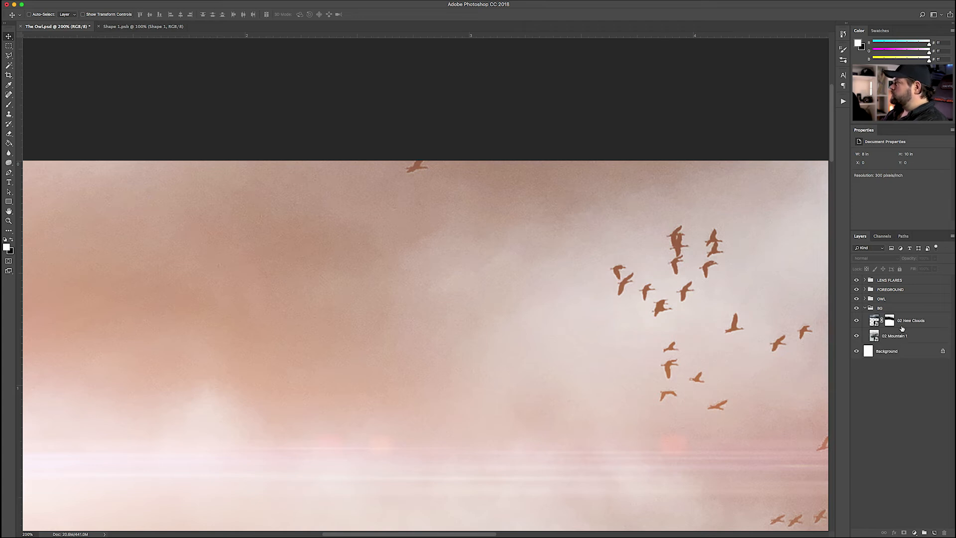
left_click(888, 336)
left_click(867, 325)
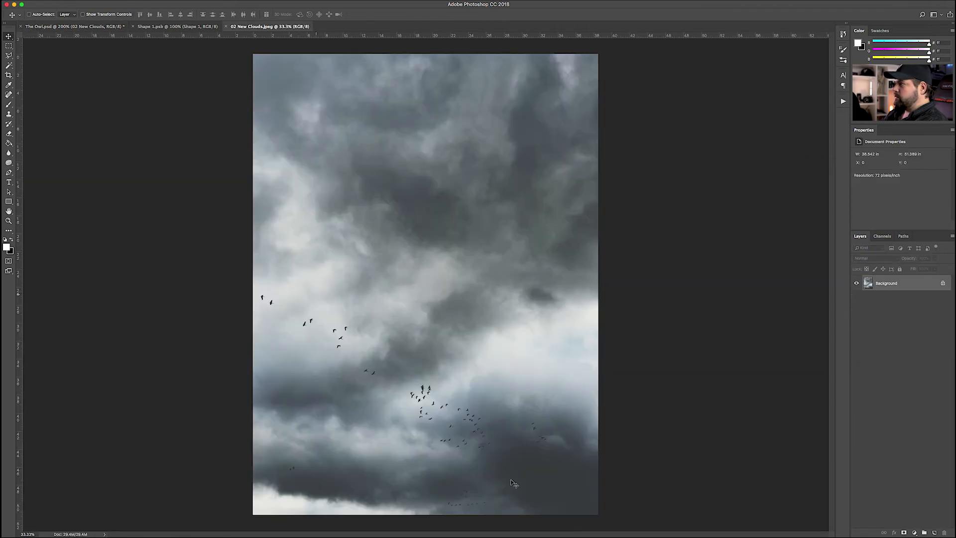
left_click(88, 27)
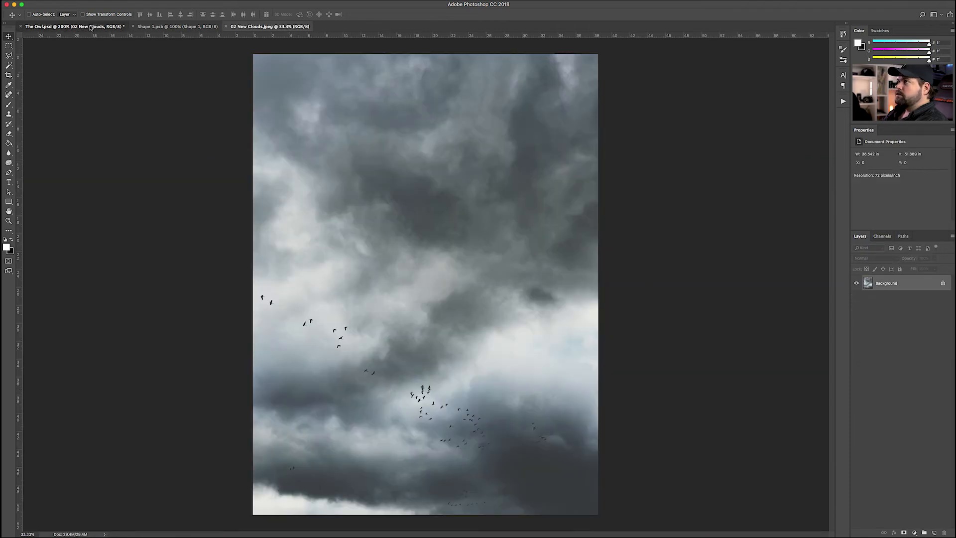
scroll(617, 218, "up", 5)
scroll(617, 217, "right", 4)
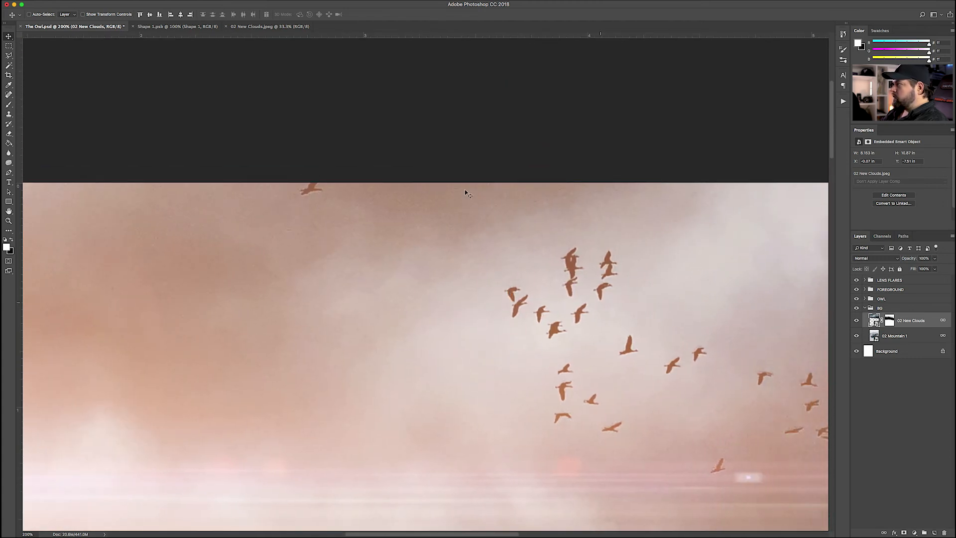
left_click(249, 26)
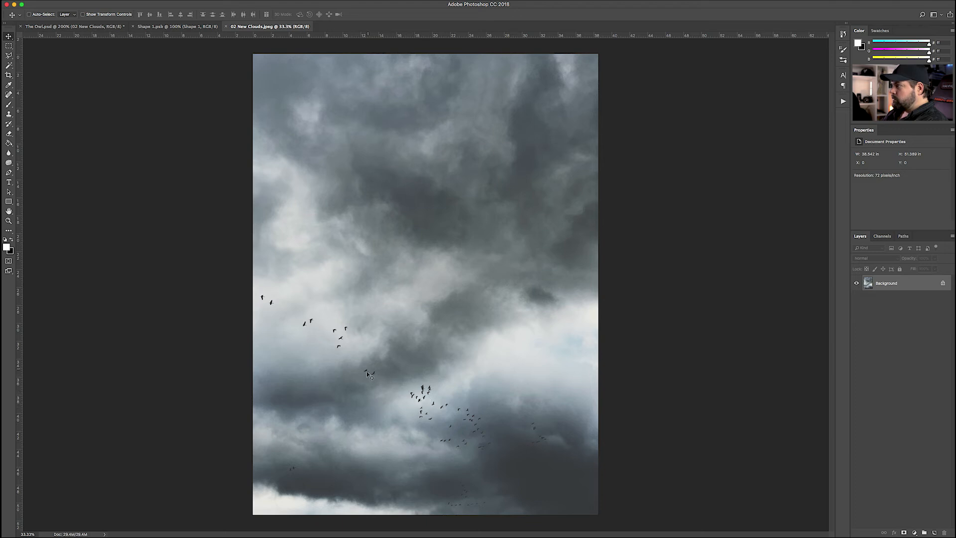
left_click(98, 27)
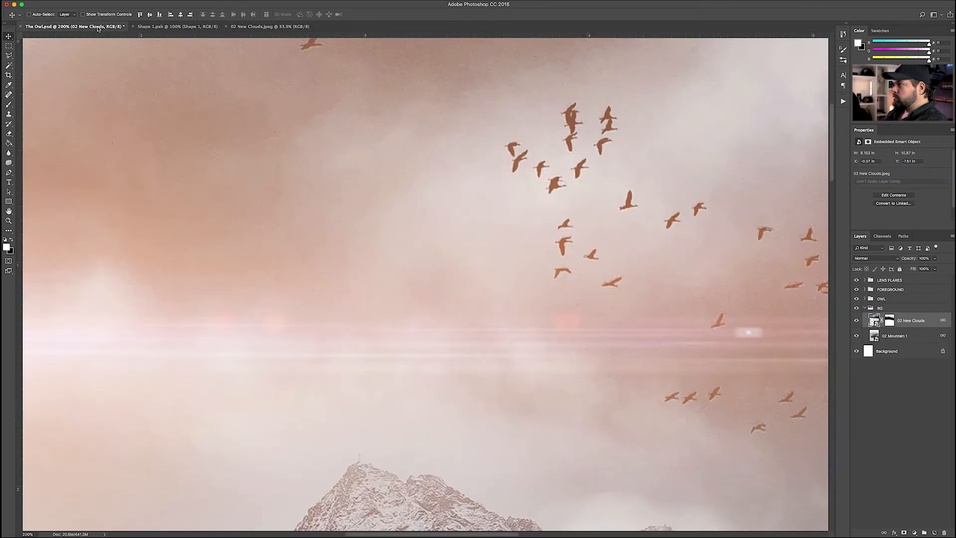
left_click(254, 26)
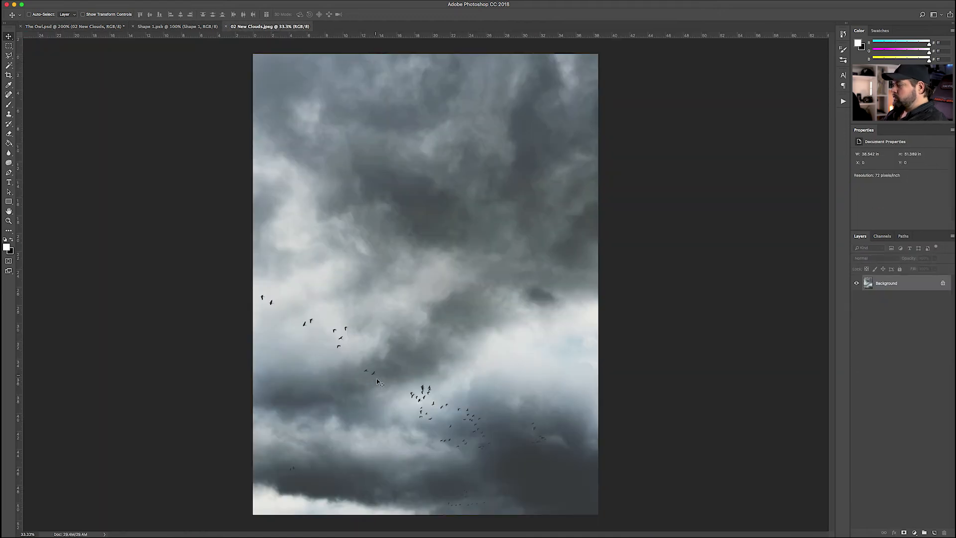
At 100% zoom, clone cloud texture over the two stray birds with the Clone Stamp
key("super+plus")
key("super+plus")
key("super+plus")
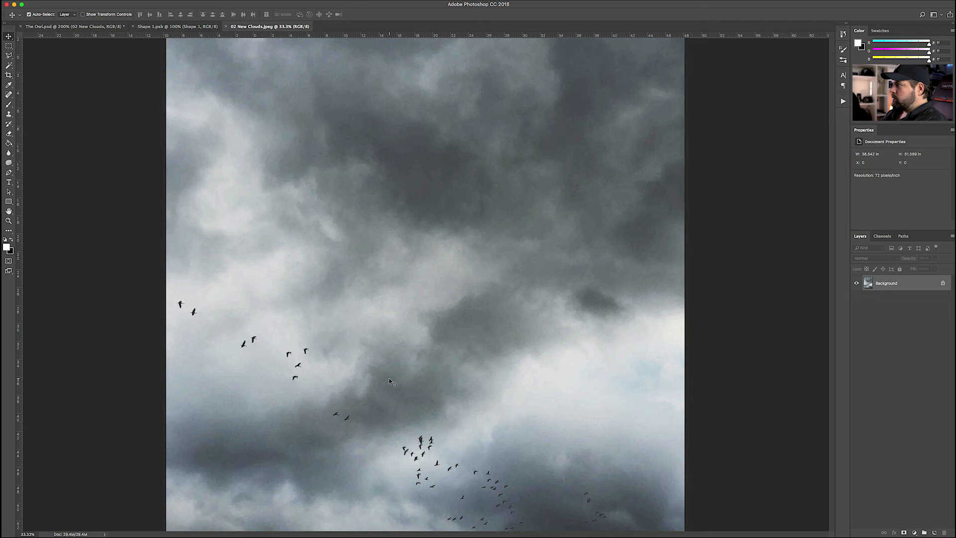
left_click_drag(390, 386, 472, 234)
left_click_drag(503, 313, 283, 153)
left_click_drag(148, 86, 372, 258)
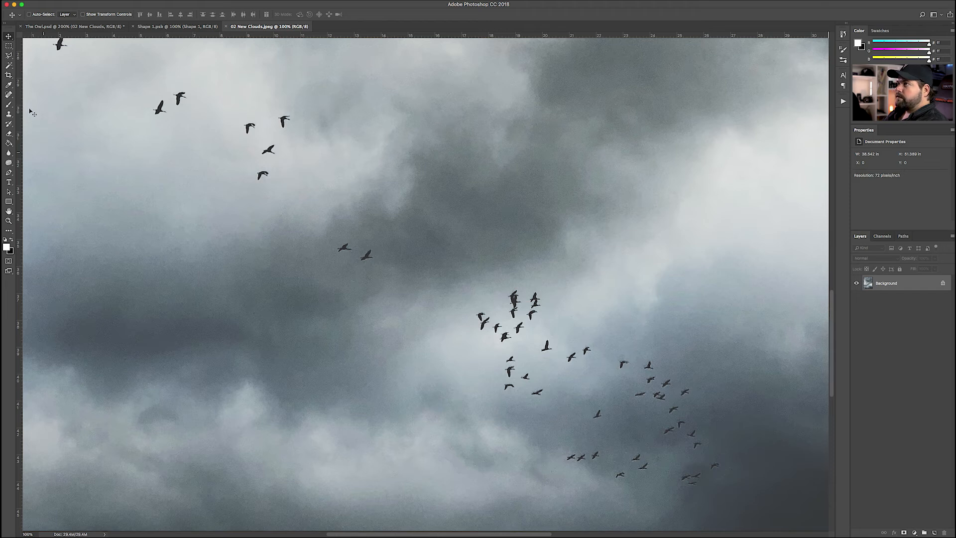
left_click(9, 115)
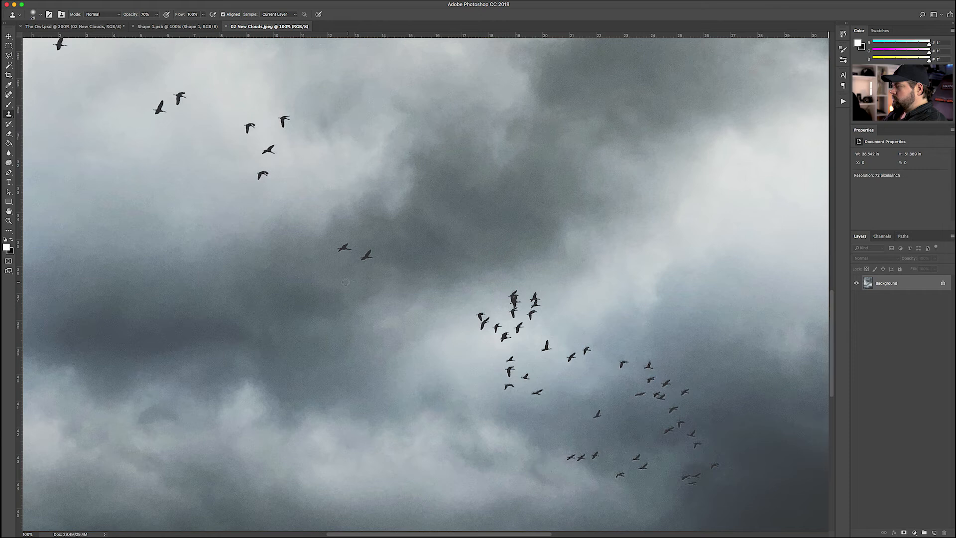
key("bracketright")
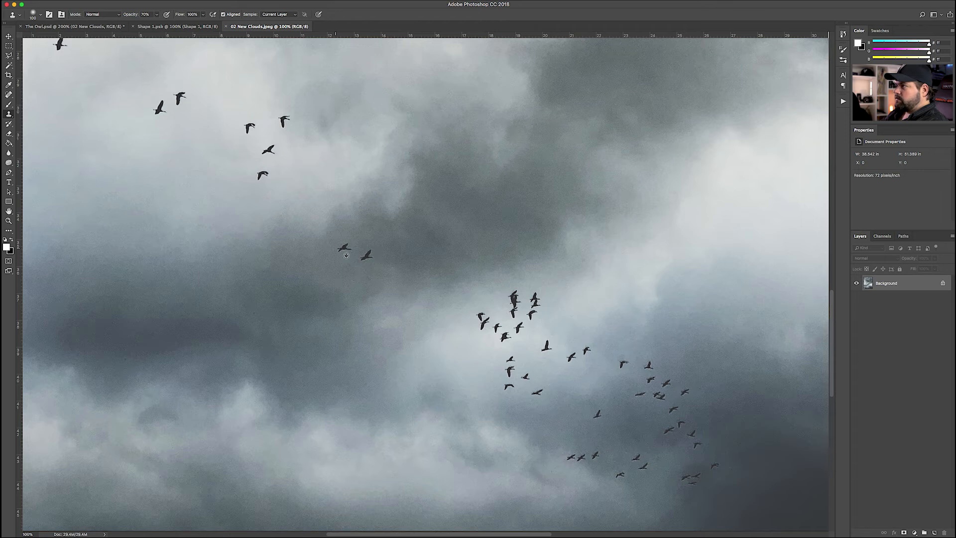
left_click(402, 253, "alt")
left_click(366, 256)
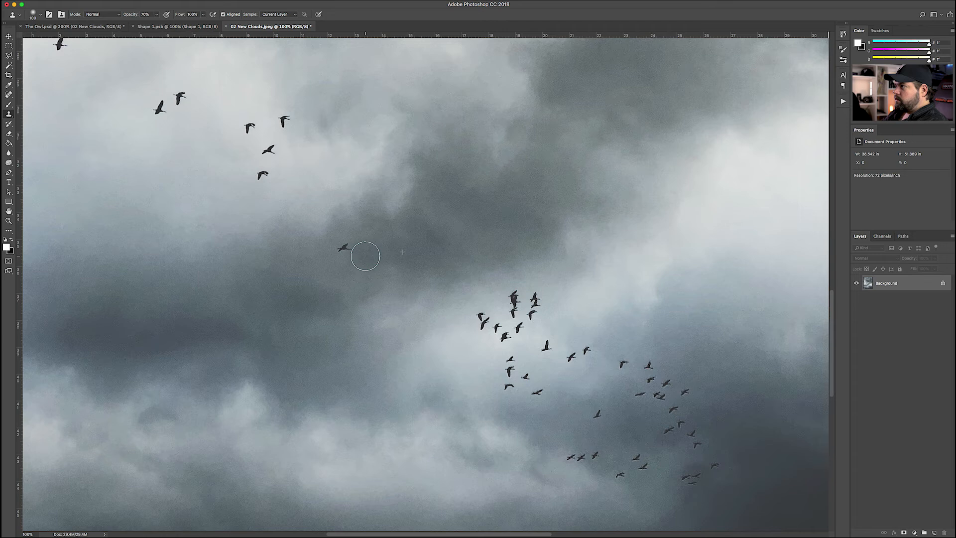
left_click(344, 248)
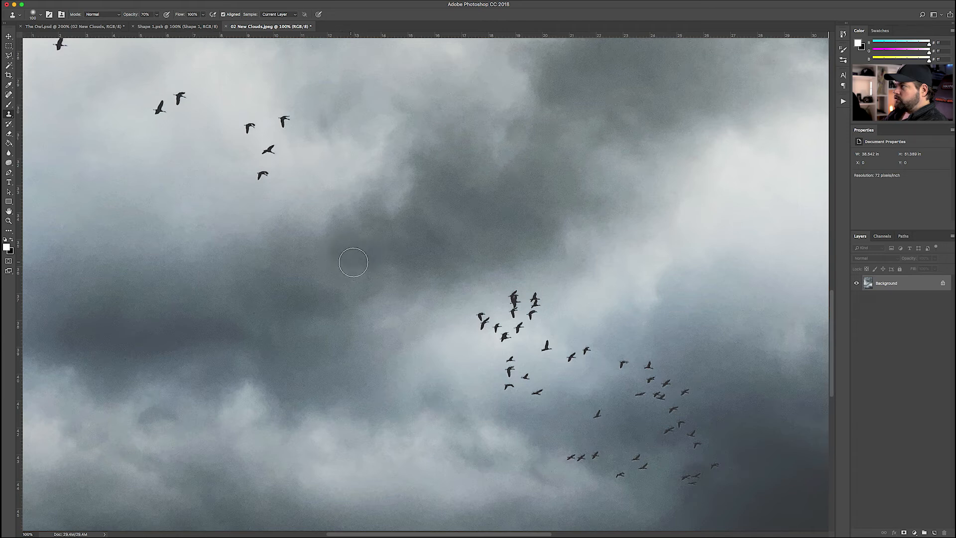
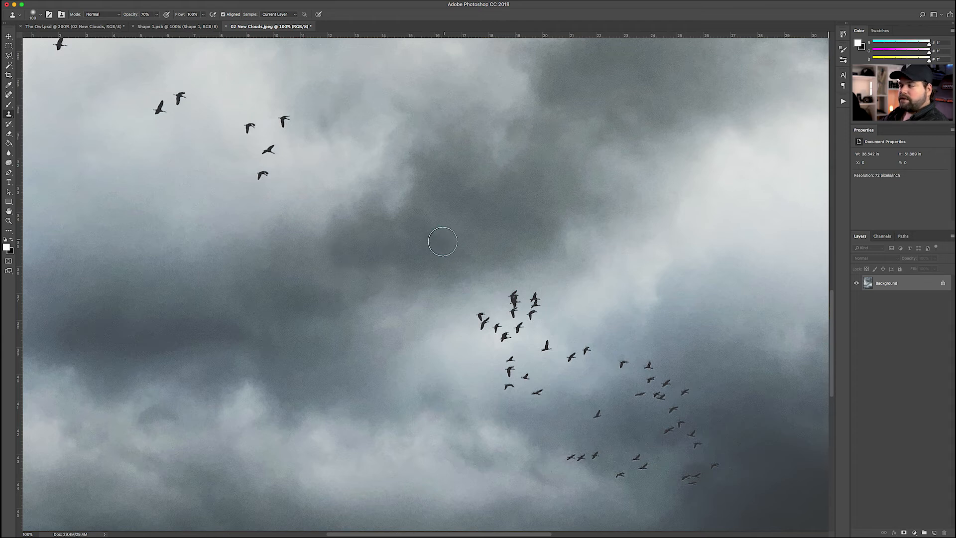
Clone a patch of cloud into the sky, undo the test dab, and zoom to check the clouds
left_click(303, 178)
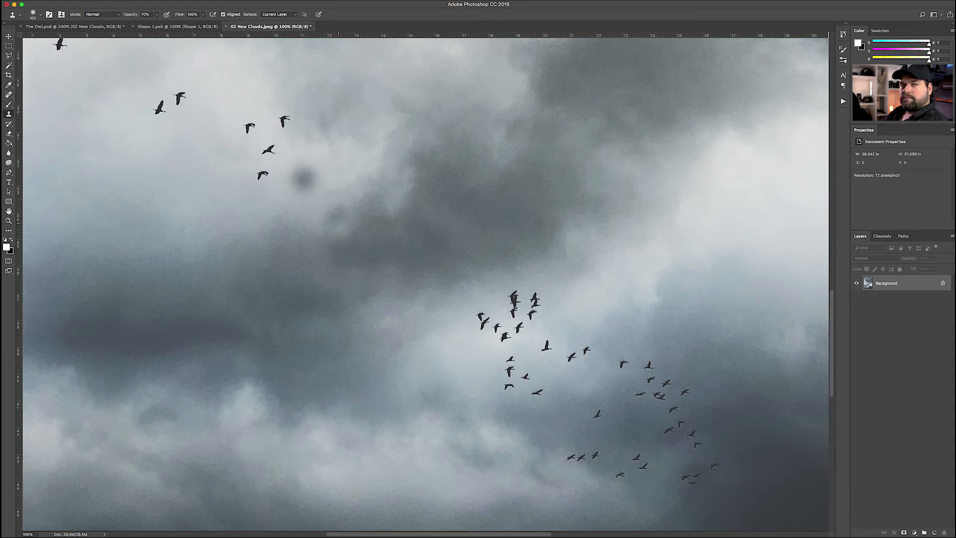
key("super+z")
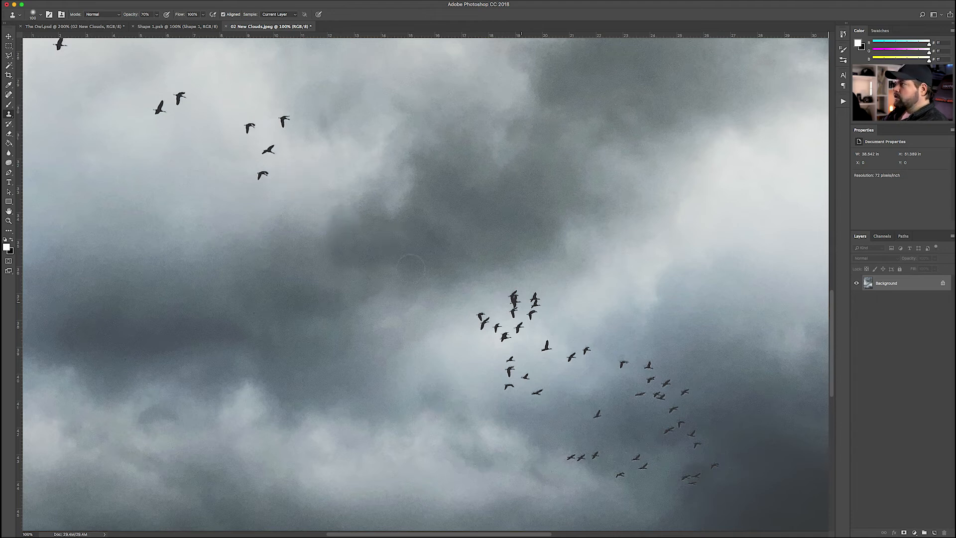
key("super+plus")
key("super+plus")
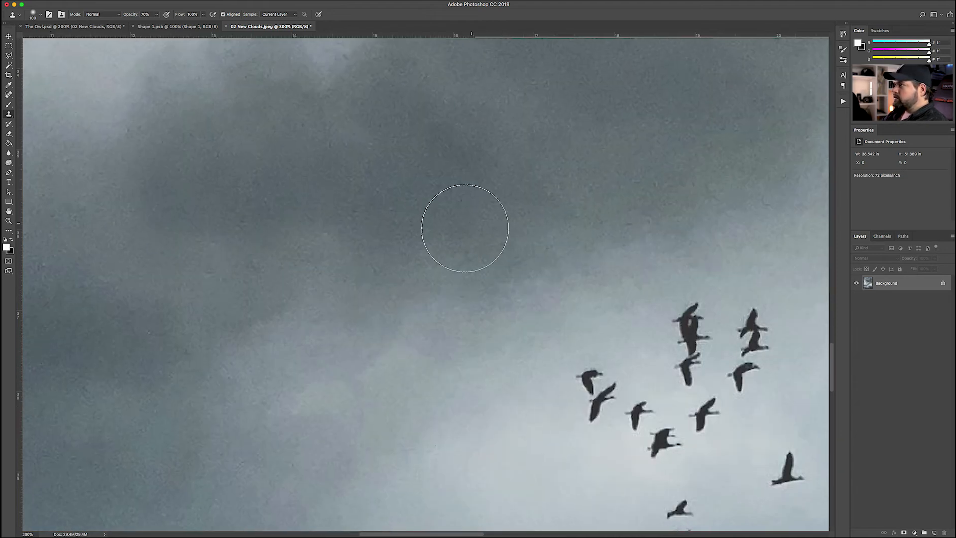
scroll(468, 229, "up", 5)
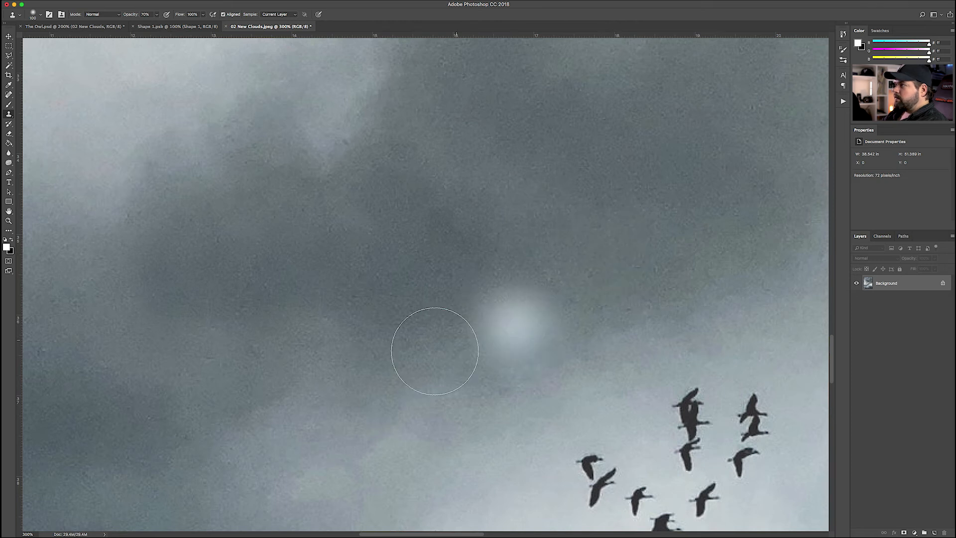
key("super+minus")
key("super+minus")
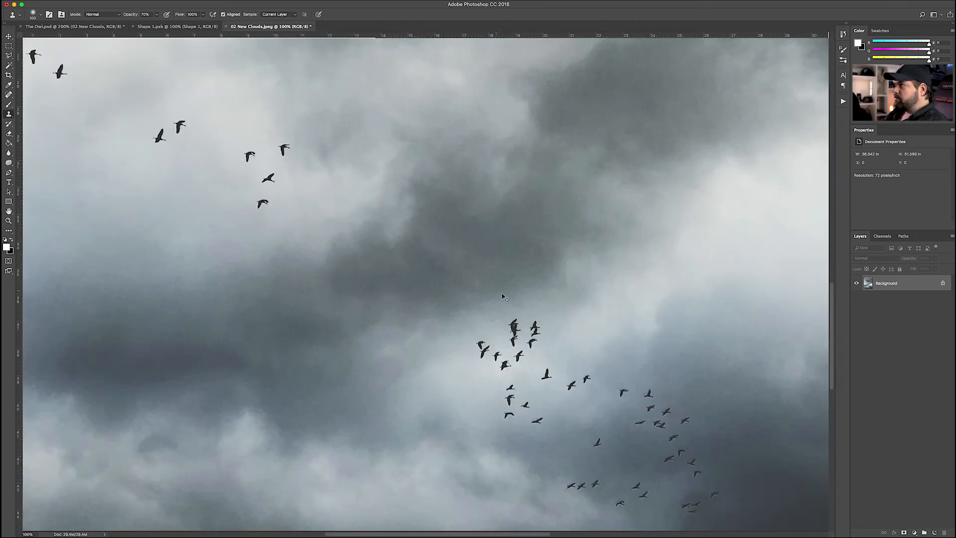
Save 02 New Clouds.jpeg at Quality 11 Maximum and return to The Owl.psd
key("super+s")
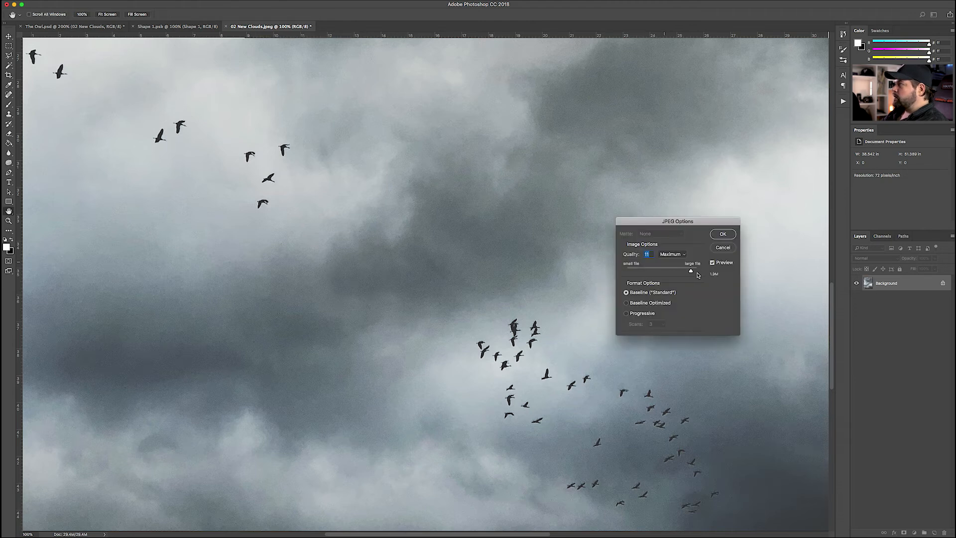
left_click(723, 234)
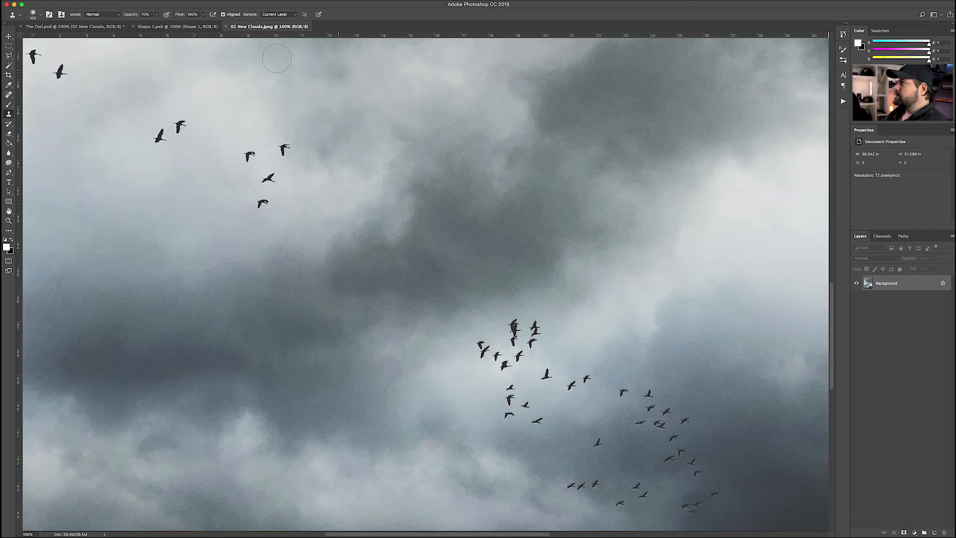
left_click(77, 26)
scroll(436, 132, "up", 3)
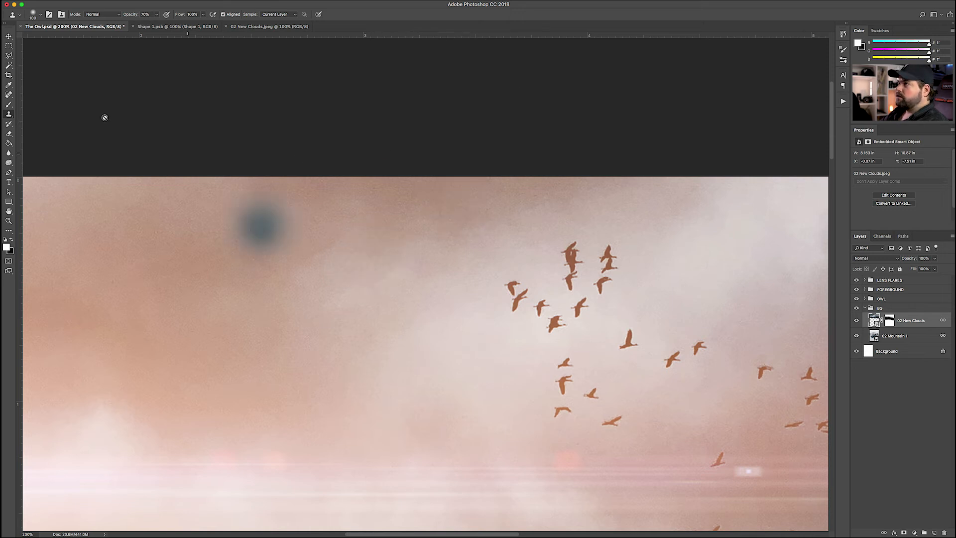
left_click(9, 36)
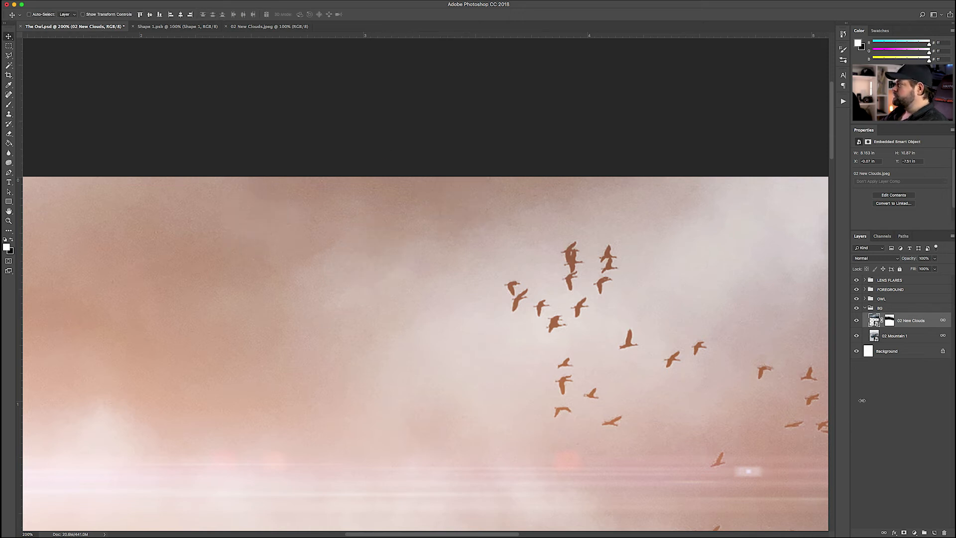
left_click(867, 424)
scroll(532, 283, "down", 8)
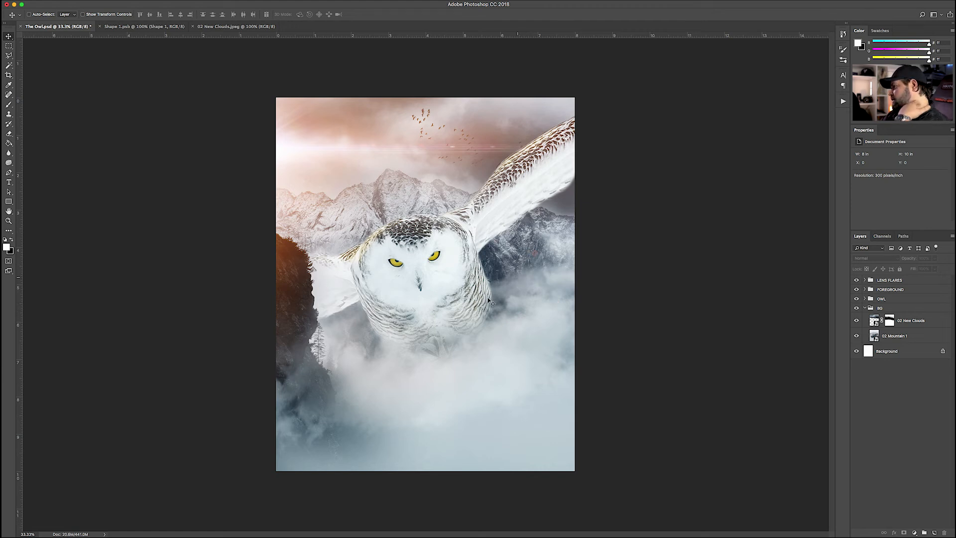
key("super+plus")
scroll(341, 322, "down", 5)
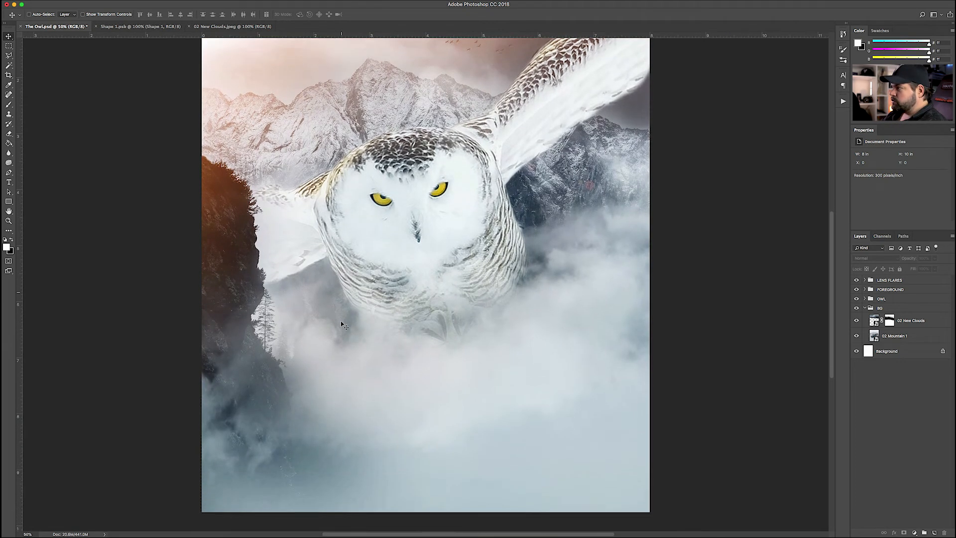
scroll(341, 322, "up", 7)
scroll(343, 325, "down", 1)
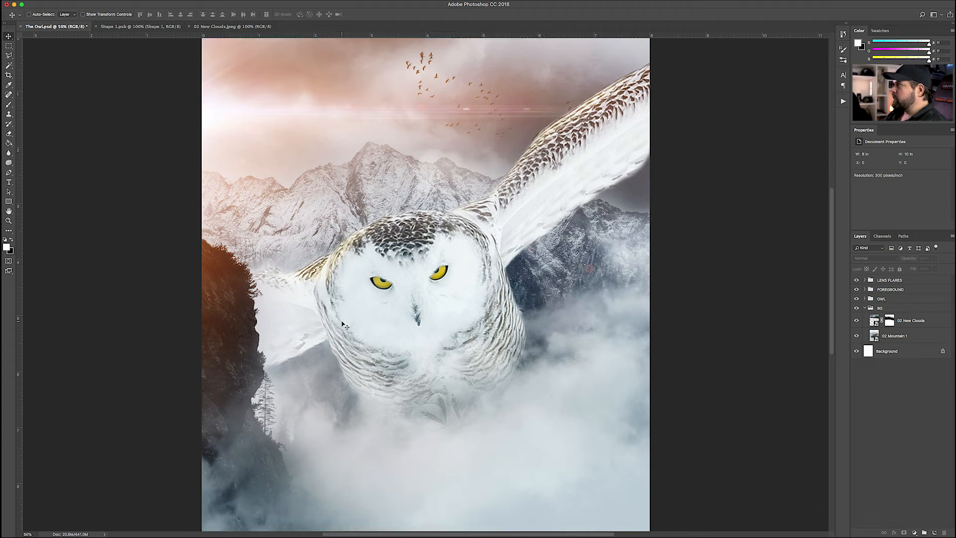
scroll(342, 324, "up", 2)
key("super+plus")
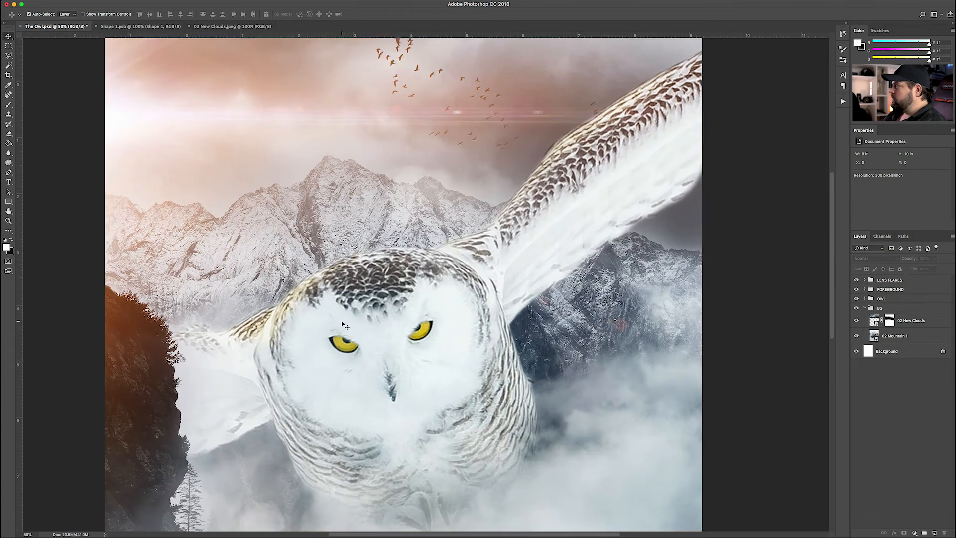
scroll(342, 325, "right", 2)
scroll(344, 325, "right", 2)
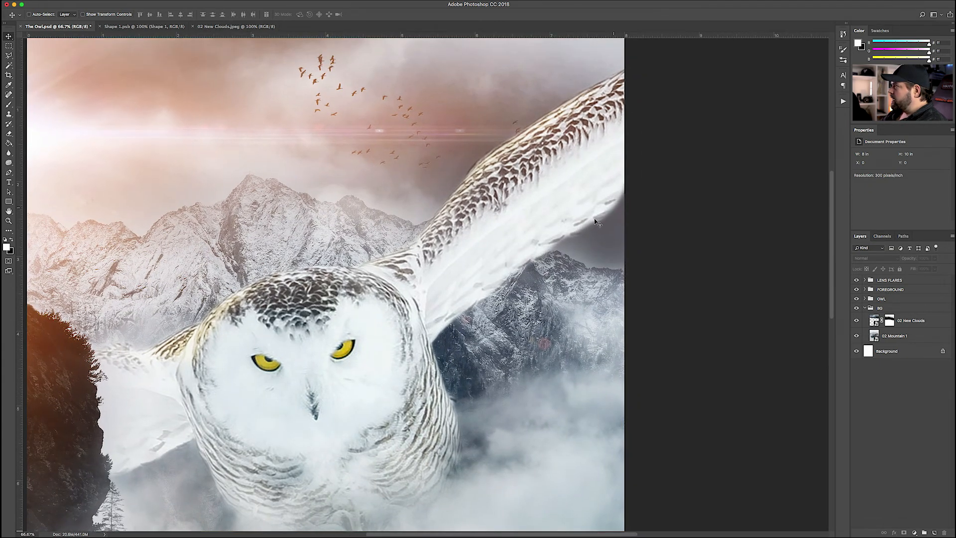
On Layer 1's mask in the OWL group, erase part of the wing's lower edge with a 700 brush
left_click(865, 308)
left_click(865, 299)
left_click(890, 336)
key("e")
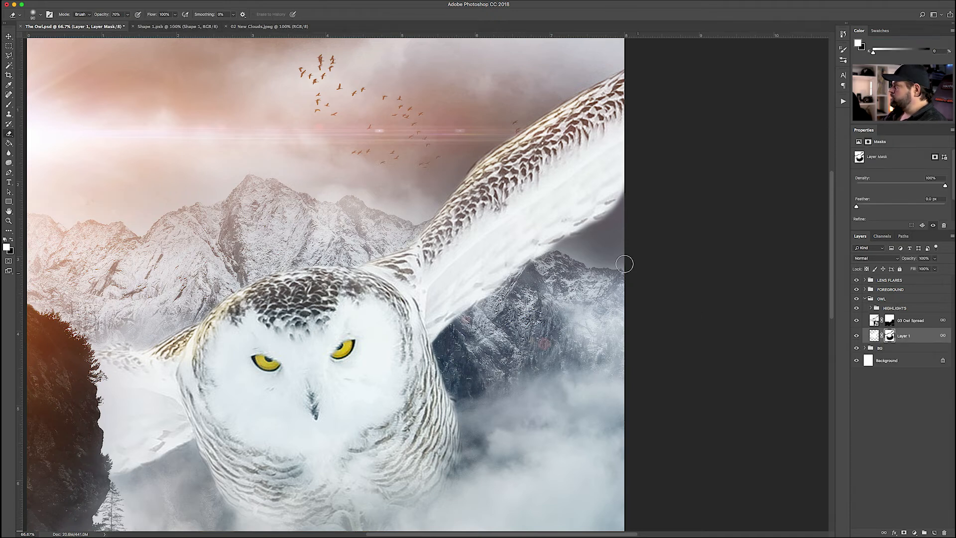
key("bracketright")
key("bracketright")
key("bracketright")
key("bracketright")
key("bracketright")
key("bracketright")
key("bracketright")
key("bracketright")
key("bracketright")
key("bracketright")
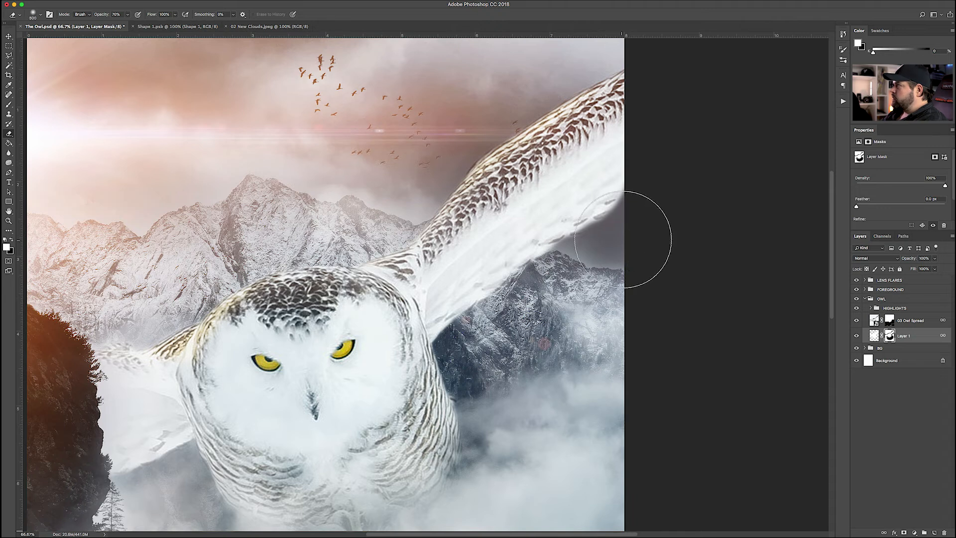
mouse_move(642, 249)
left_mouse_down()
mouse_move(527, 358)
mouse_move(662, 231)
left_mouse_up()
key("bracketleft")
key("bracketleft")
key("bracketleft")
key("bracketleft")
key("bracketleft")
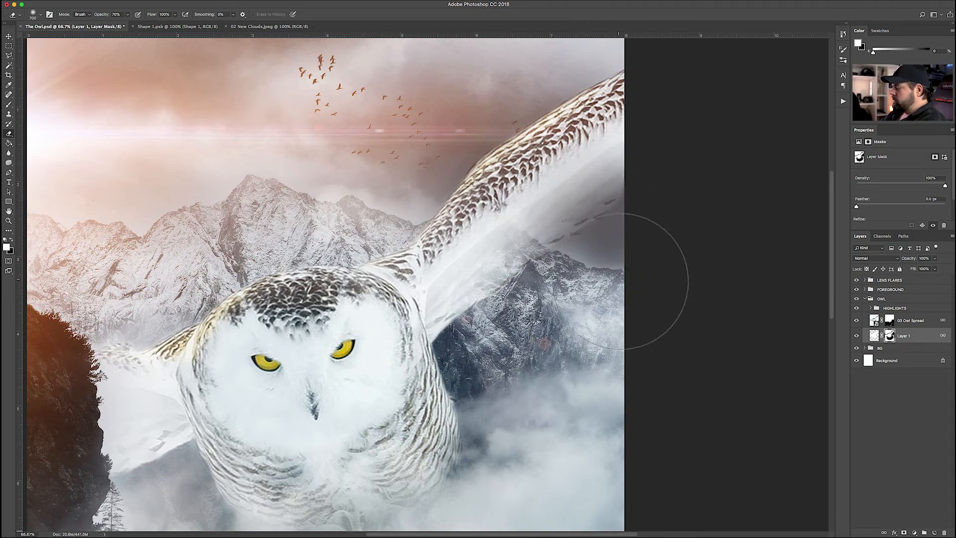
Reveal more white wing down to the shoulder and over the mountain peak, softening the lower edge
key("x")
mouse_move(500, 221)
left_mouse_down()
mouse_move(603, 161)
mouse_move(517, 212)
mouse_move(443, 291)
mouse_move(531, 196)
mouse_move(623, 142)
mouse_move(546, 214)
mouse_move(521, 222)
mouse_move(657, 111)
left_mouse_up()
key("bracketleft")
key("bracketleft")
left_click_drag(504, 239, 526, 240)
key("bracketleft")
key("bracketleft")
key("bracketleft")
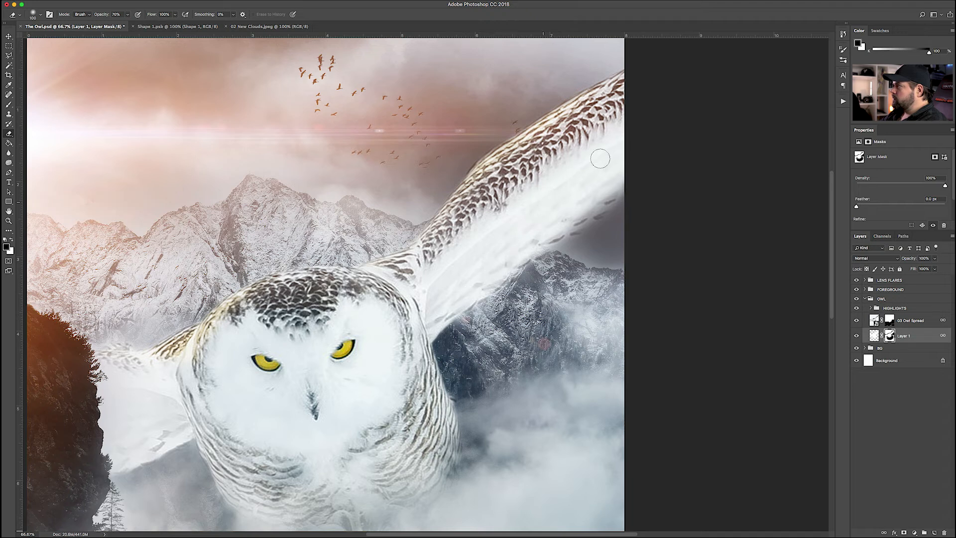
key("bracketright")
key("bracketright")
key("bracketright")
key("bracketright")
left_click_drag(599, 167, 560, 194)
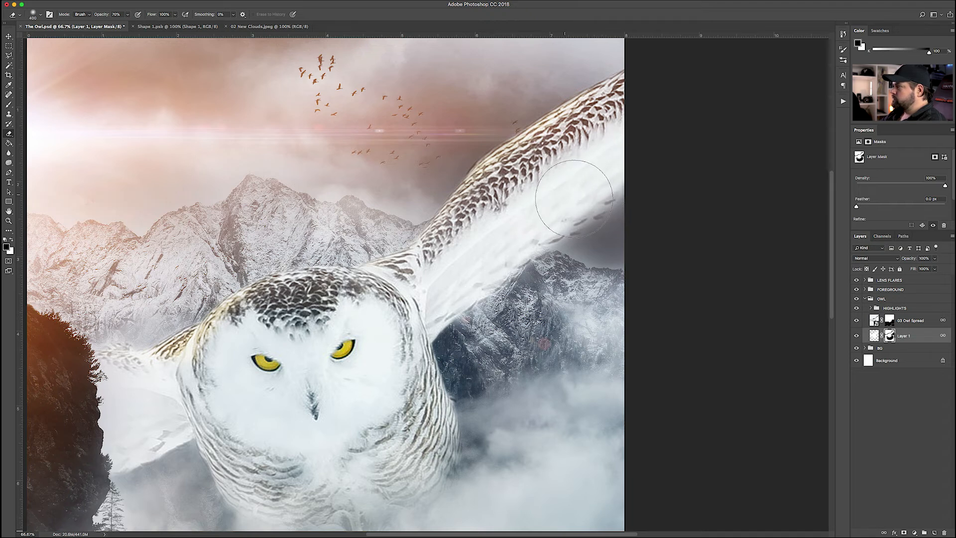
Hide the area just below the wing, then zoom out to review the whole composite
key("x")
left_click_drag(629, 241, 567, 279)
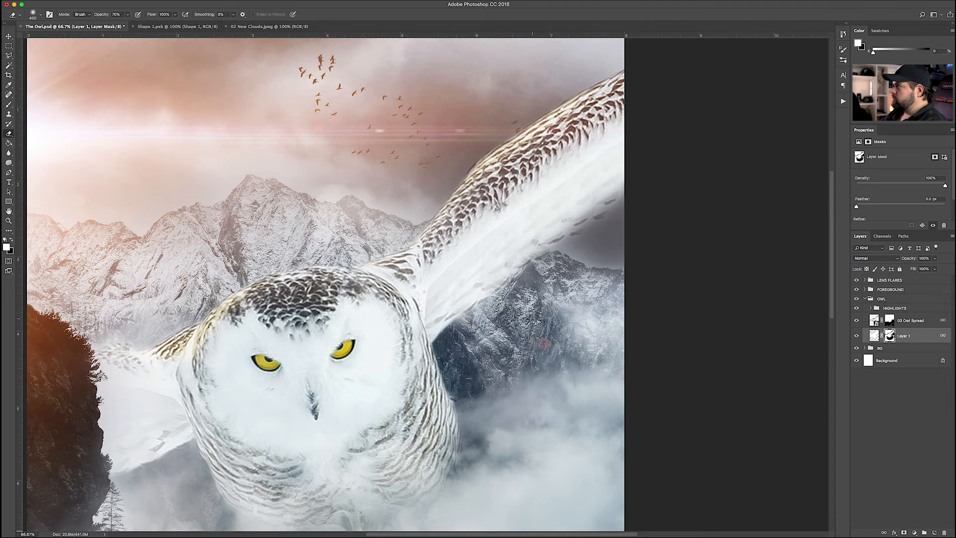
key("x")
key("bracketleft")
key("bracketleft")
key("bracketleft")
key("bracketleft")
key("bracketleft")
key("bracketleft")
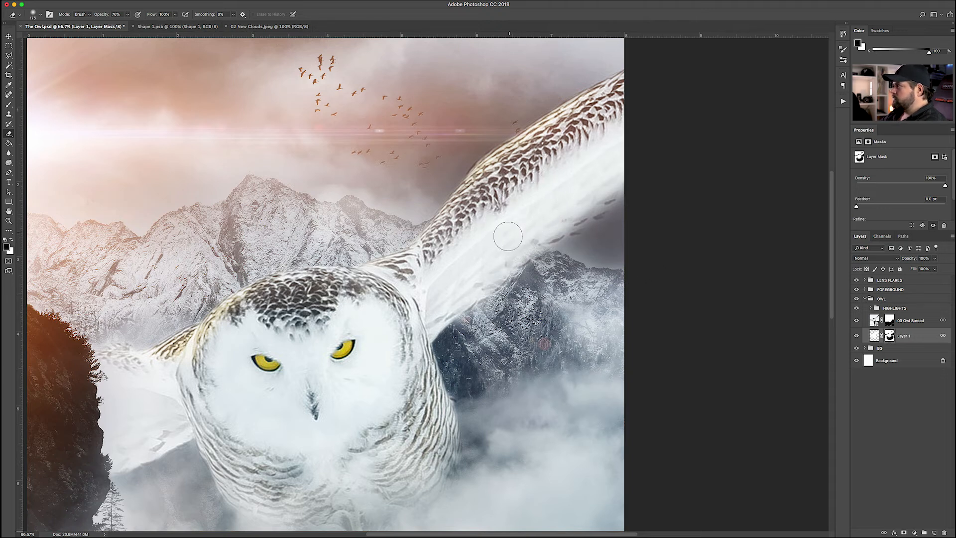
key("bracketleft")
key("bracketleft")
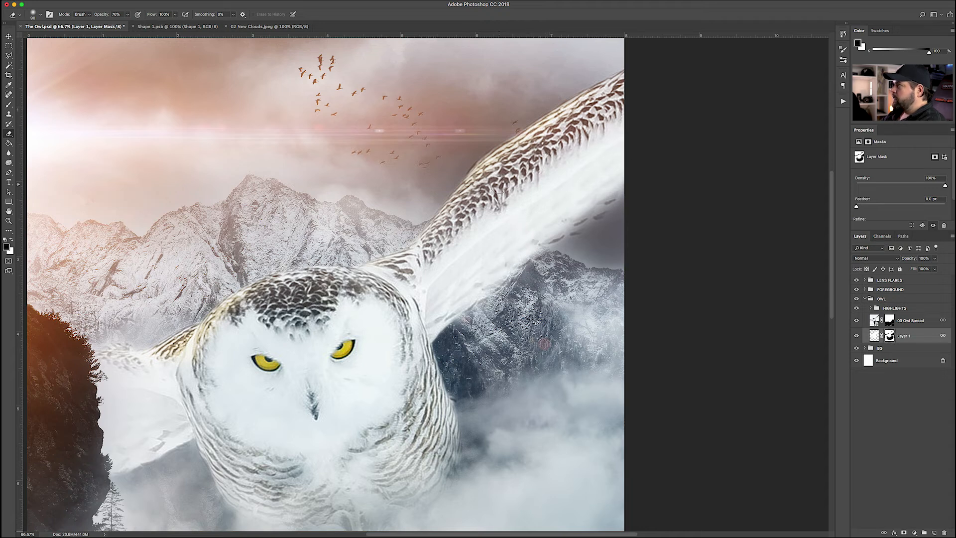
key("super+minus")
key("super+minus")
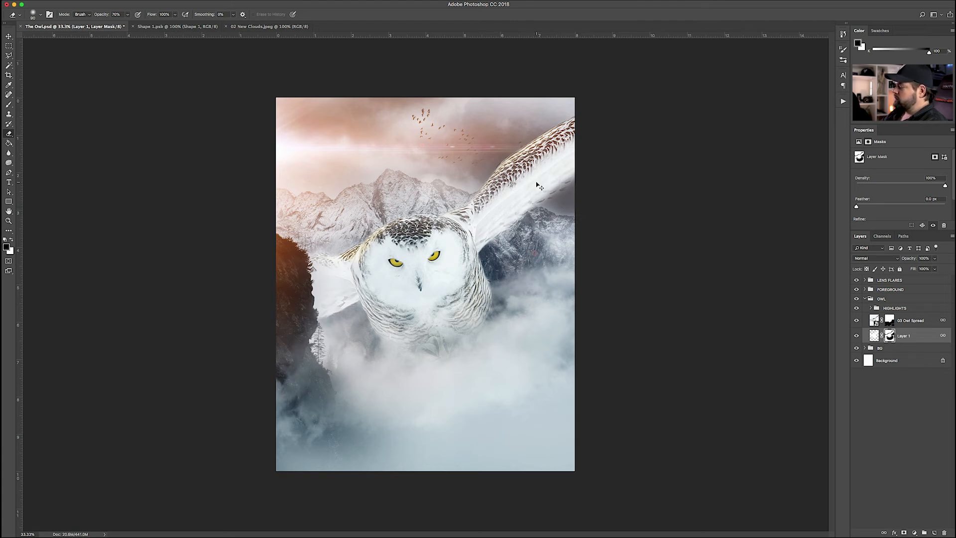
key("super+plus")
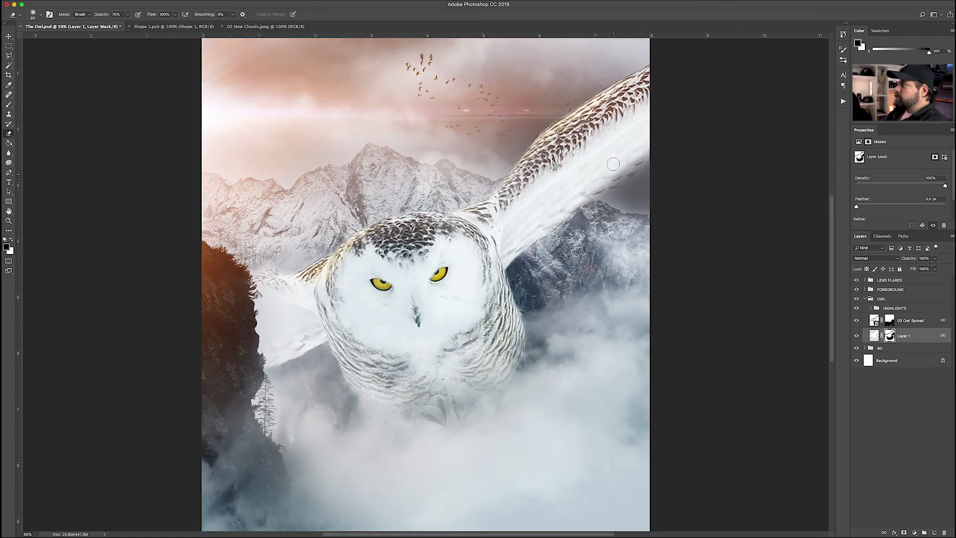
left_click_drag(627, 159, 614, 190)
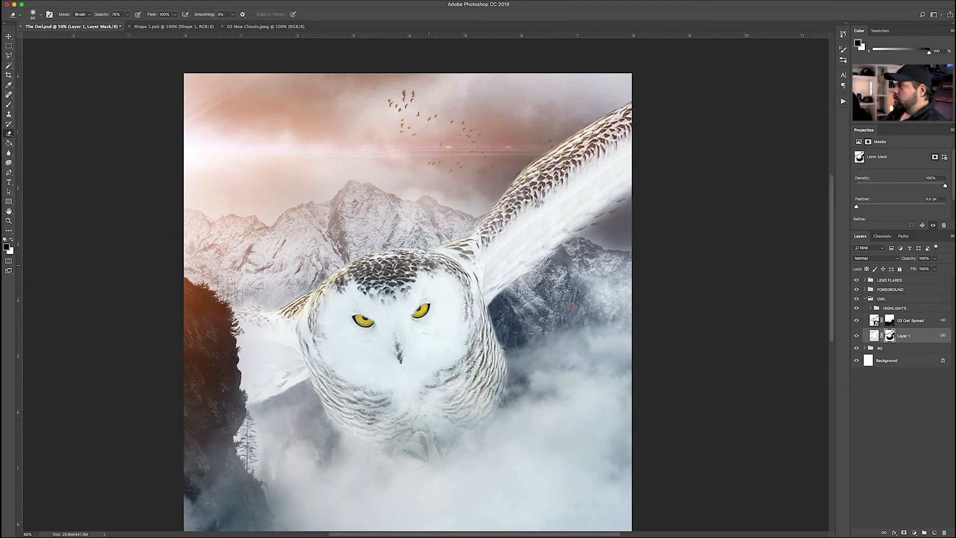
left_click(9, 37)
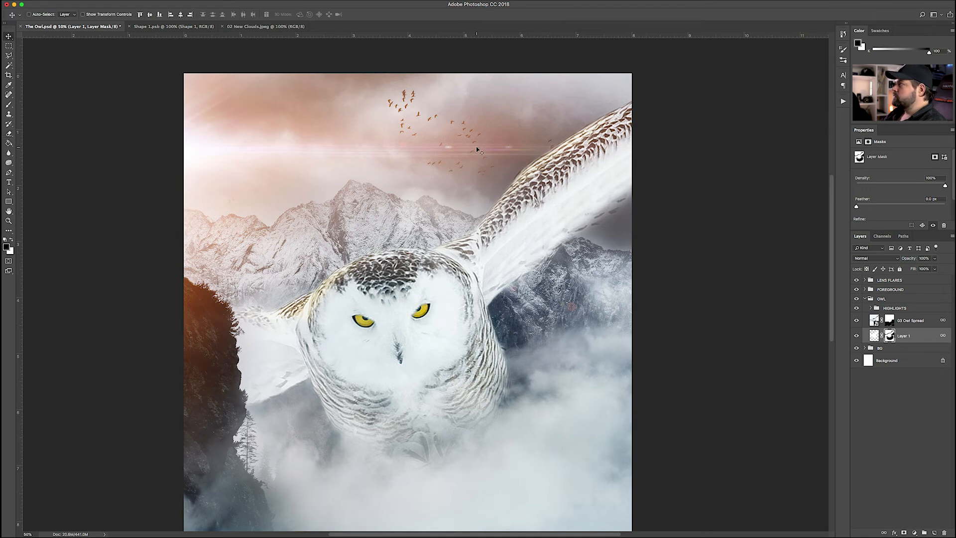
key("super+minus")
key("super+minus")
key("super+equal")
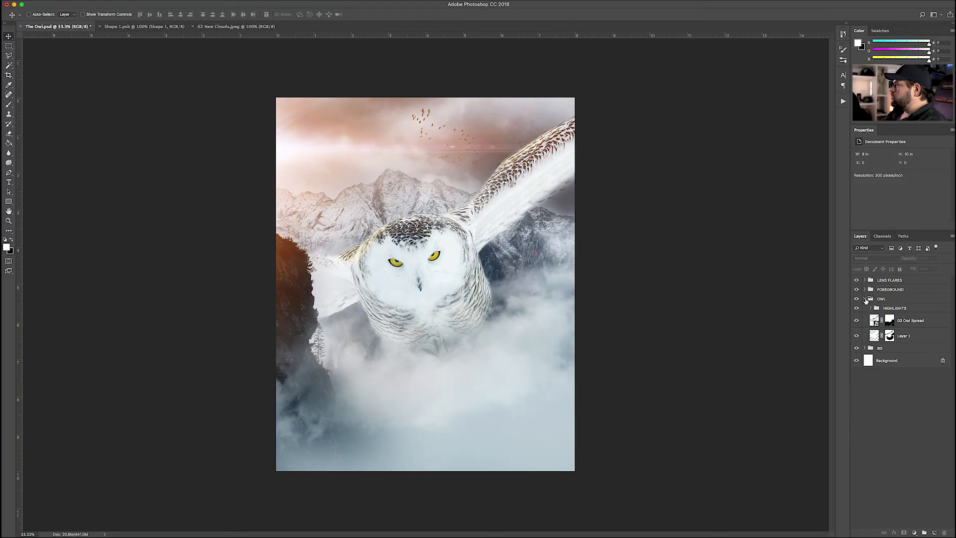
With no layer selected, Select All, Copy Merged and paste the composite as Layer 2
left_click(869, 299)
left_click(865, 298)
left_click(784, 281)
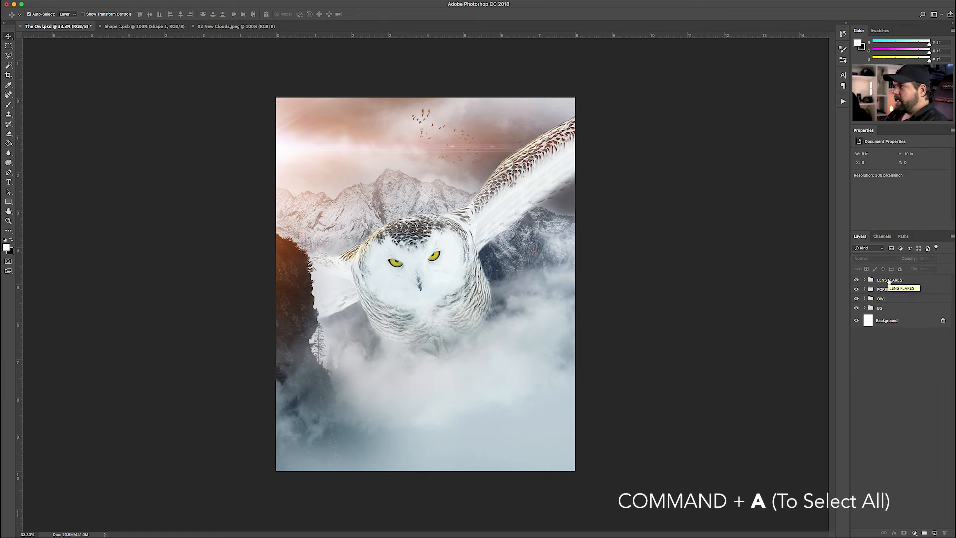
key("super+a")
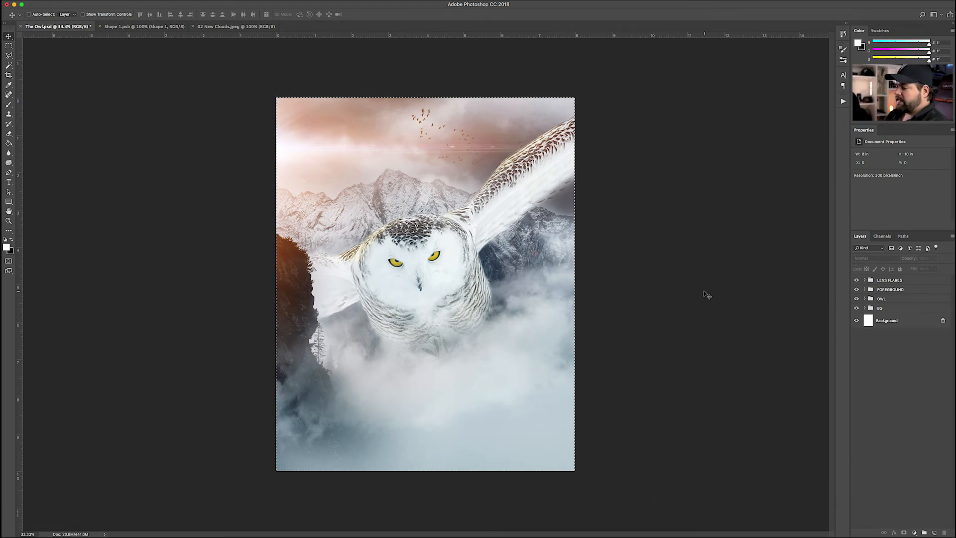
key("super+shift+c")
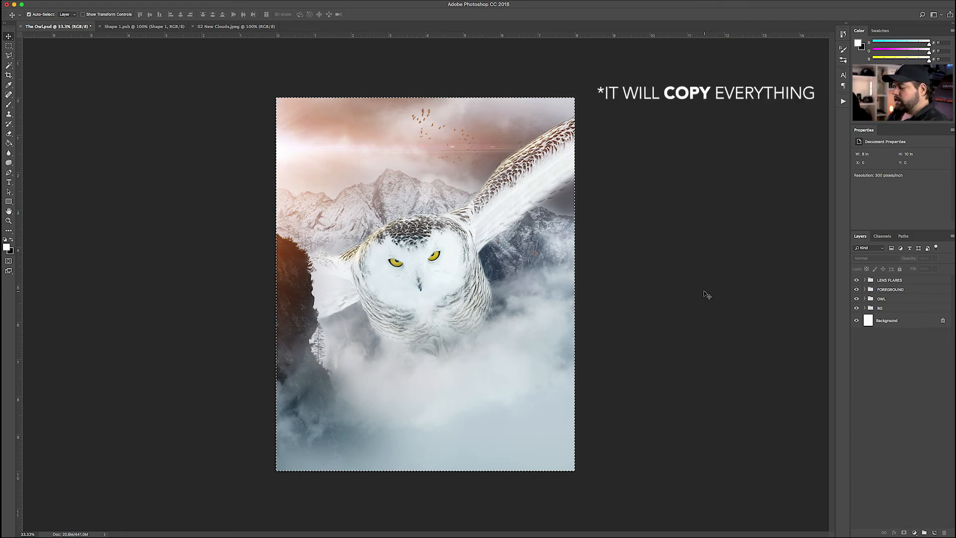
key("super+v")
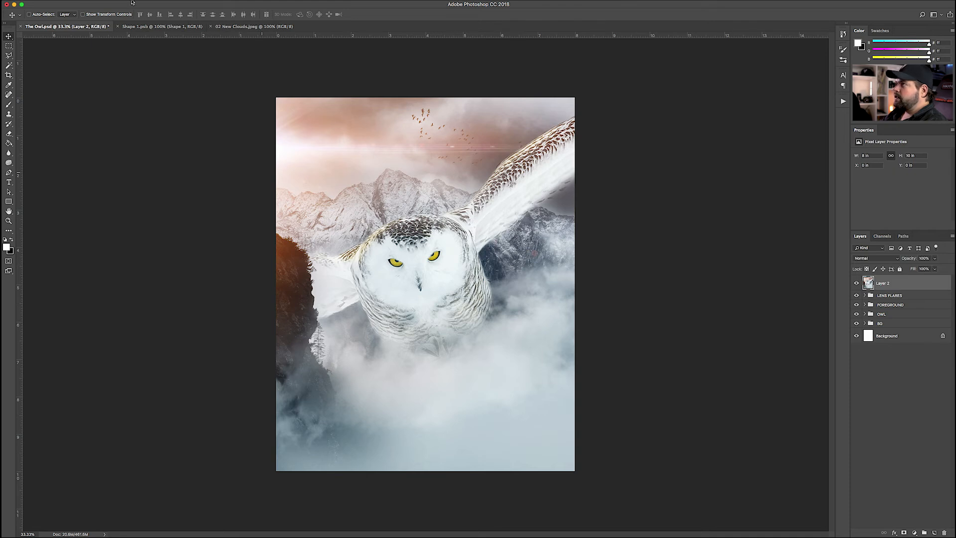
Apply High Pass at 0.7 px radius to Layer 2 and blend it in Overlay mode
left_click(185, 3)
mouse_move(202, 157)
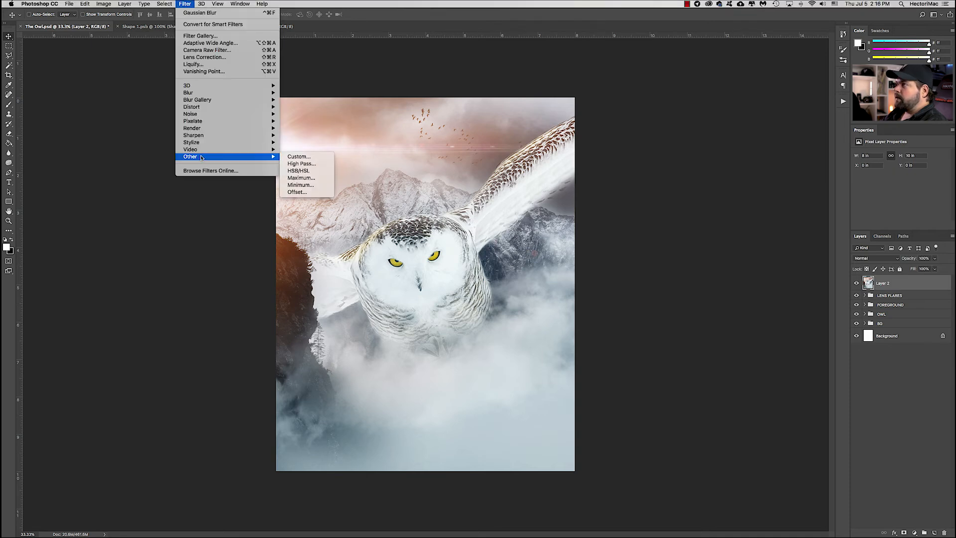
left_click(306, 164)
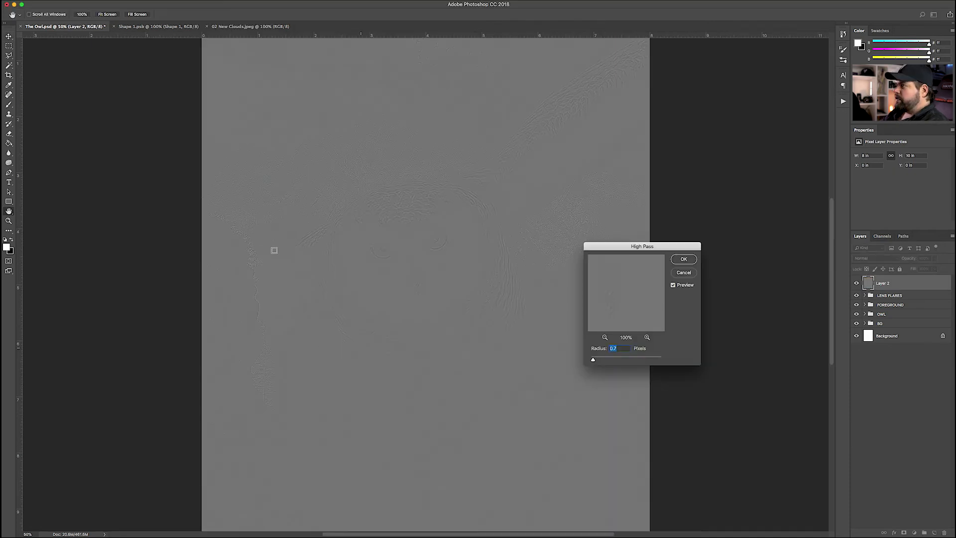
left_click(685, 259)
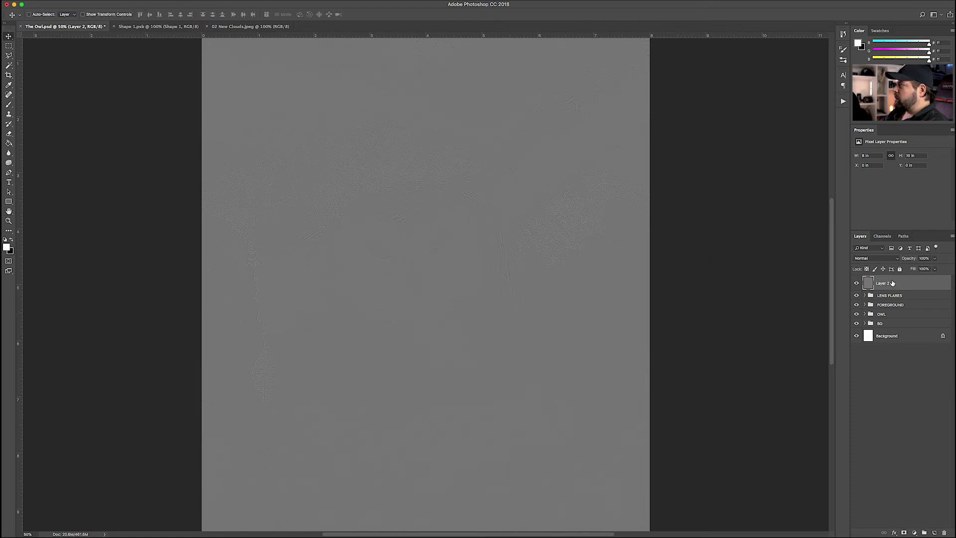
left_click(883, 259)
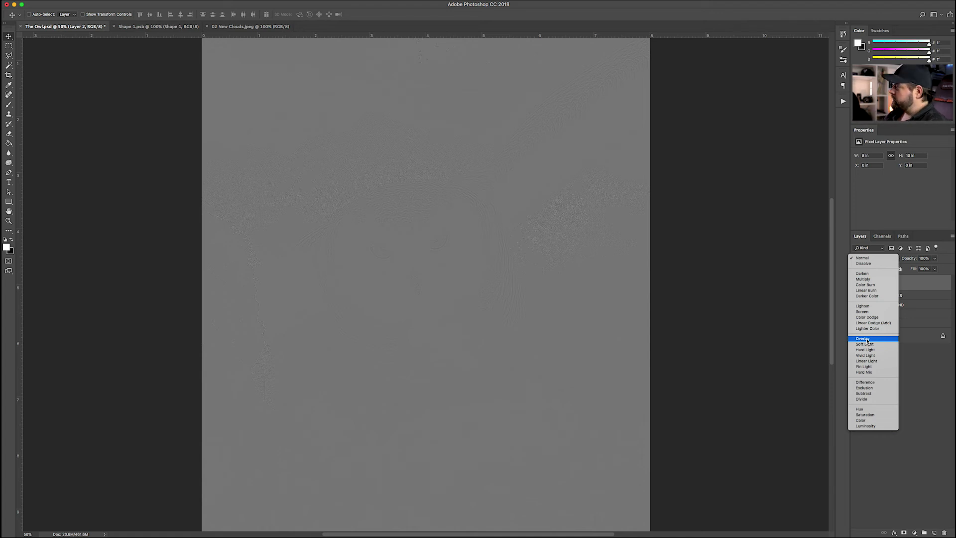
left_click(868, 341)
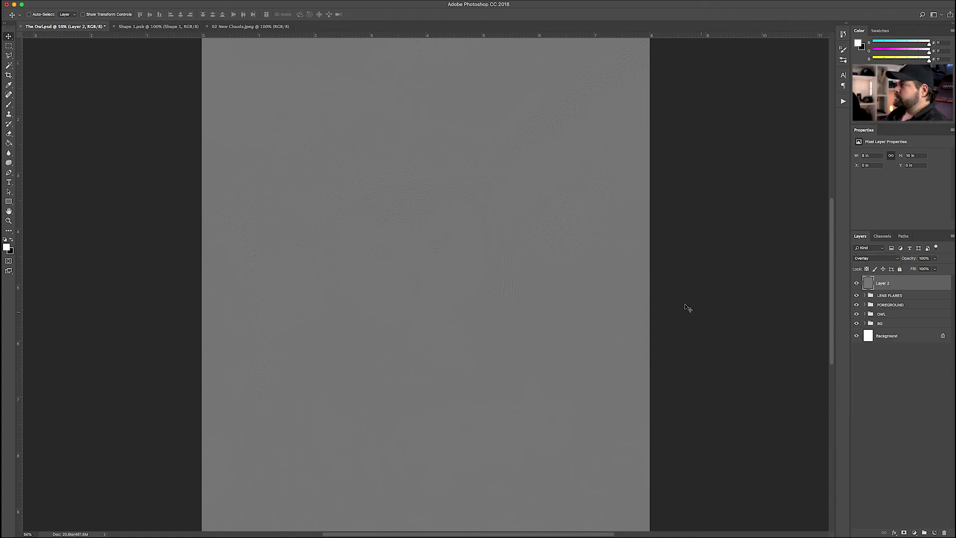
key("ctrl+plus")
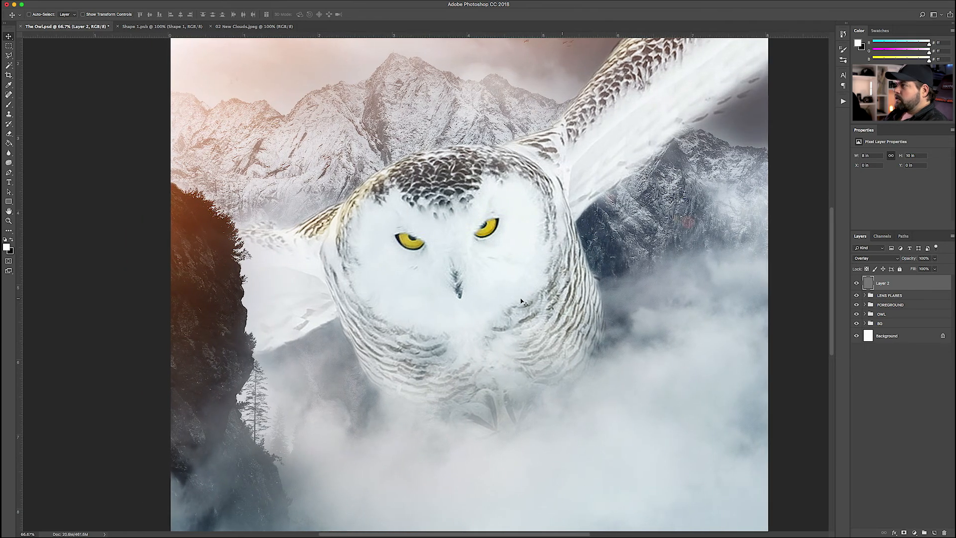
key("ctrl+minus")
key("ctrl+minus")
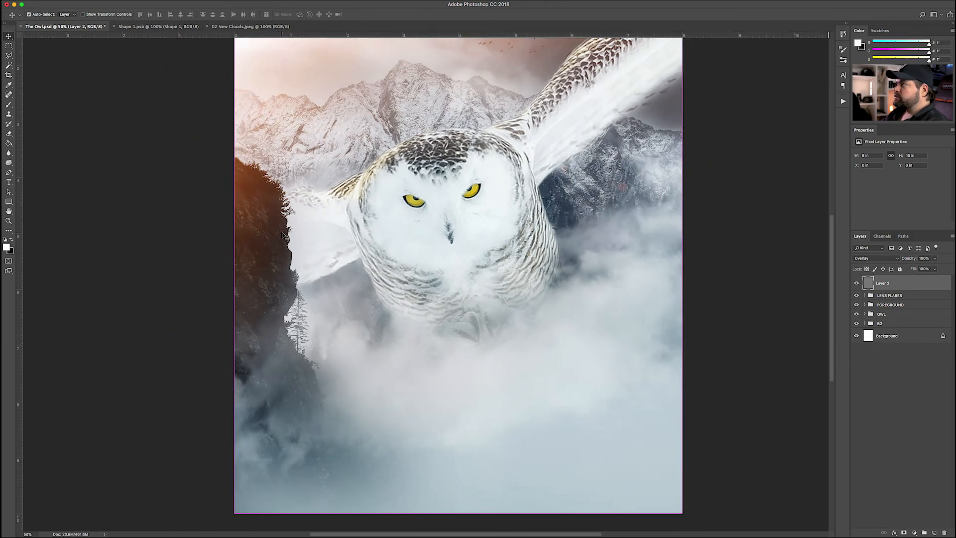
key("ctrl+plus")
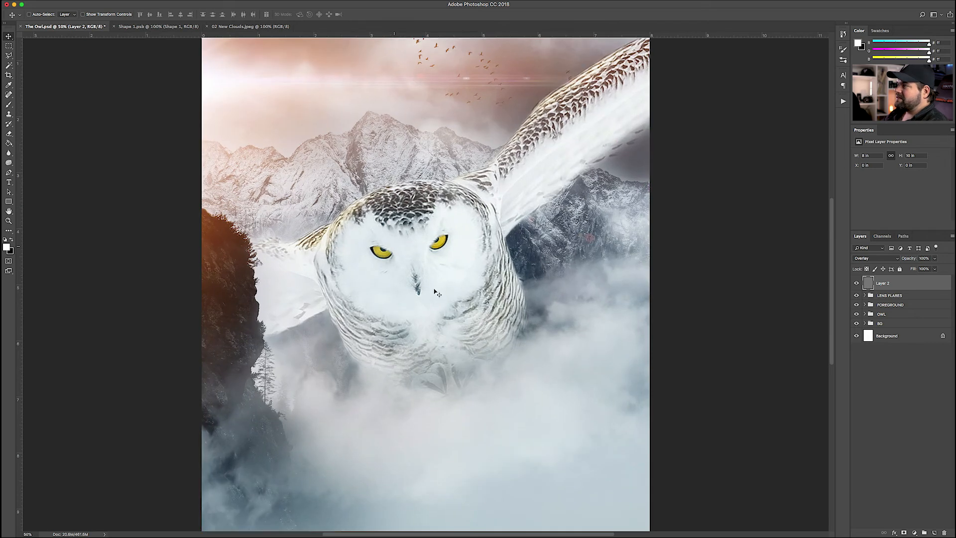
key("ctrl+plus")
key("ctrl+plus")
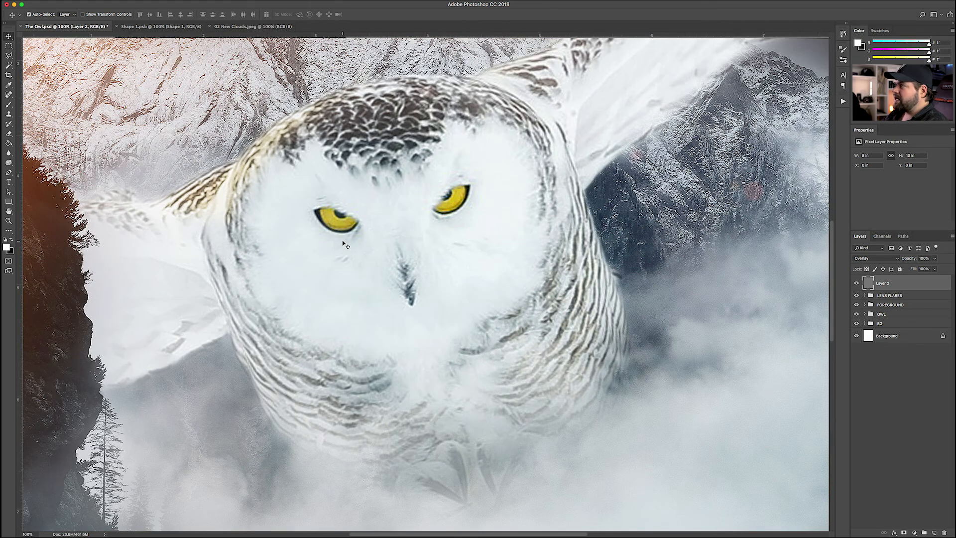
key("ctrl+minus")
key("ctrl+minus")
key("ctrl+minus")
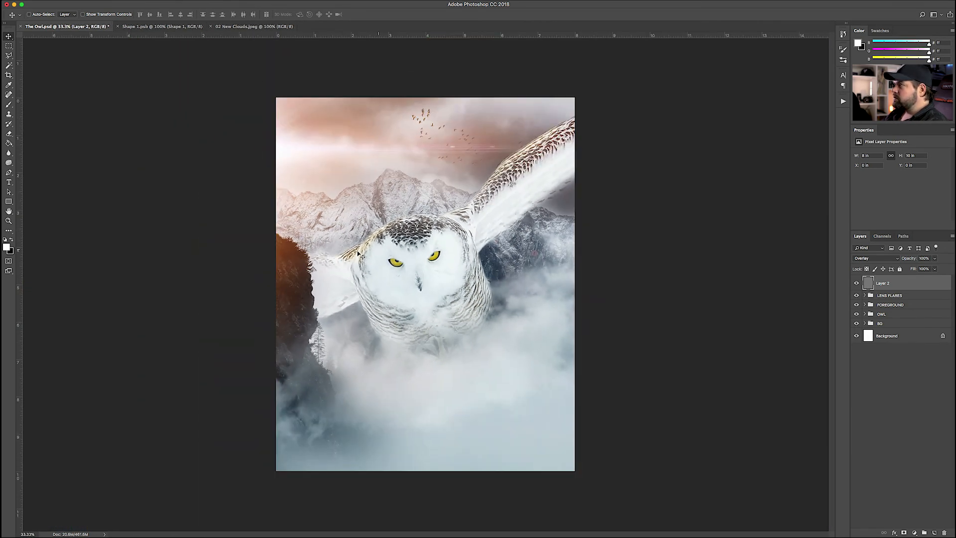
Deselect Layer 2, then Select All, Copy Merged and paste the sharpened composite as Layer 3
left_click(915, 392)
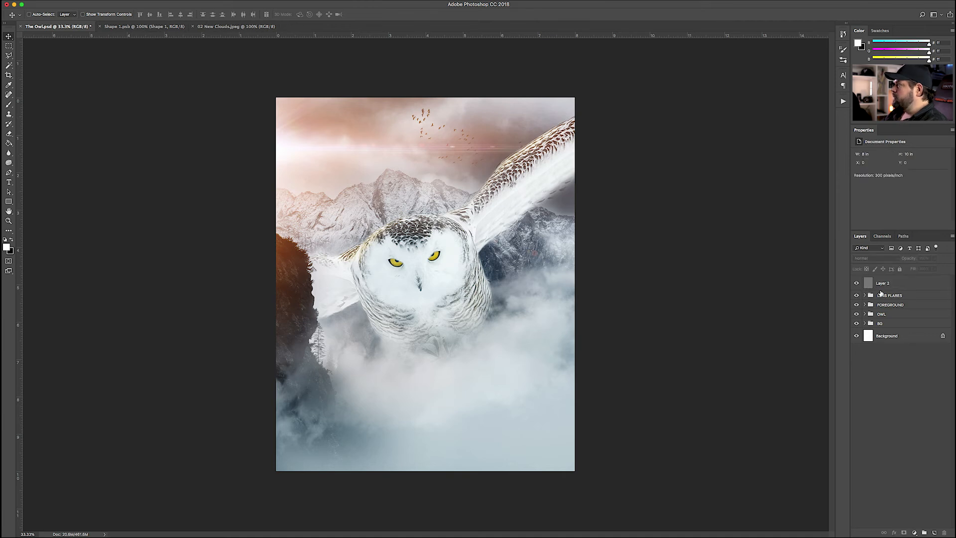
left_click(870, 287)
left_click(917, 382)
left_click(870, 289)
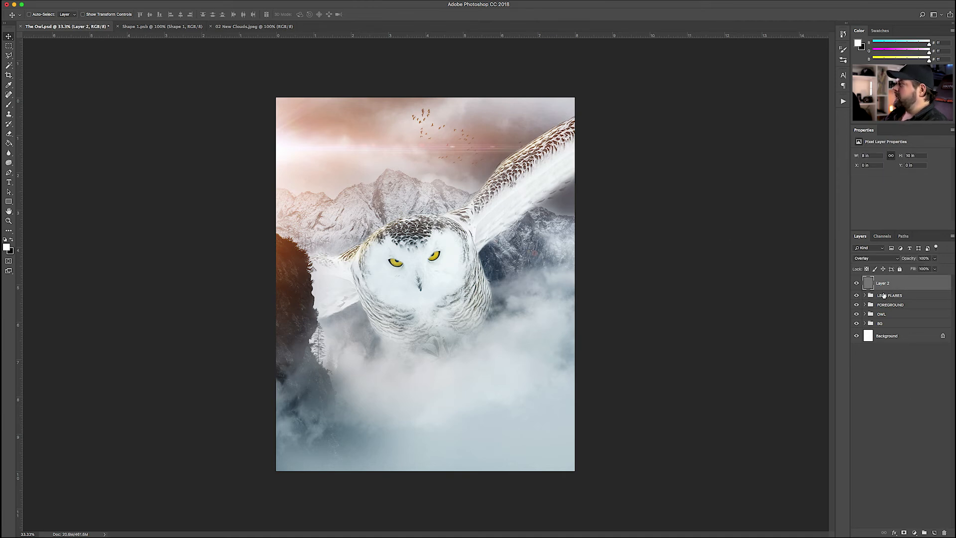
left_click(875, 365)
key("super+a")
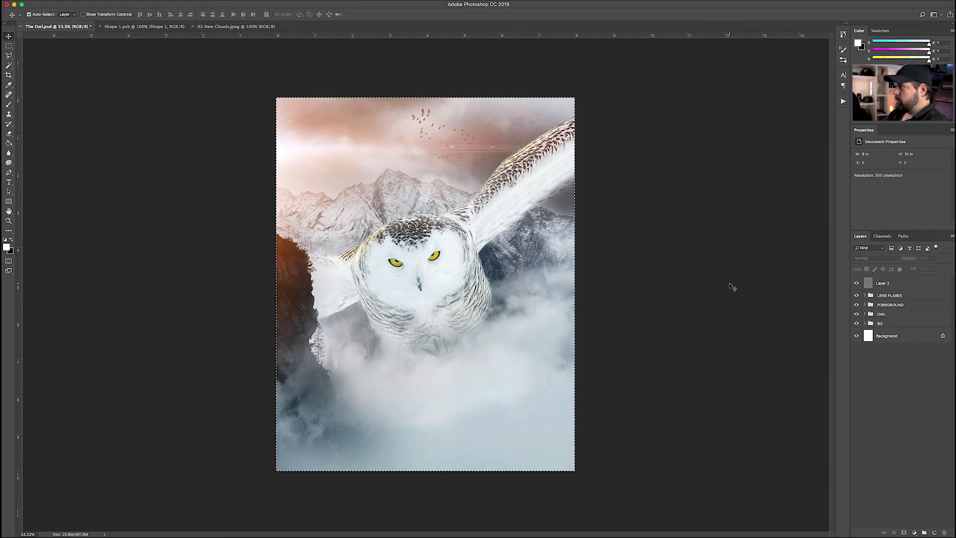
key("super+shift+c")
key("super+v")
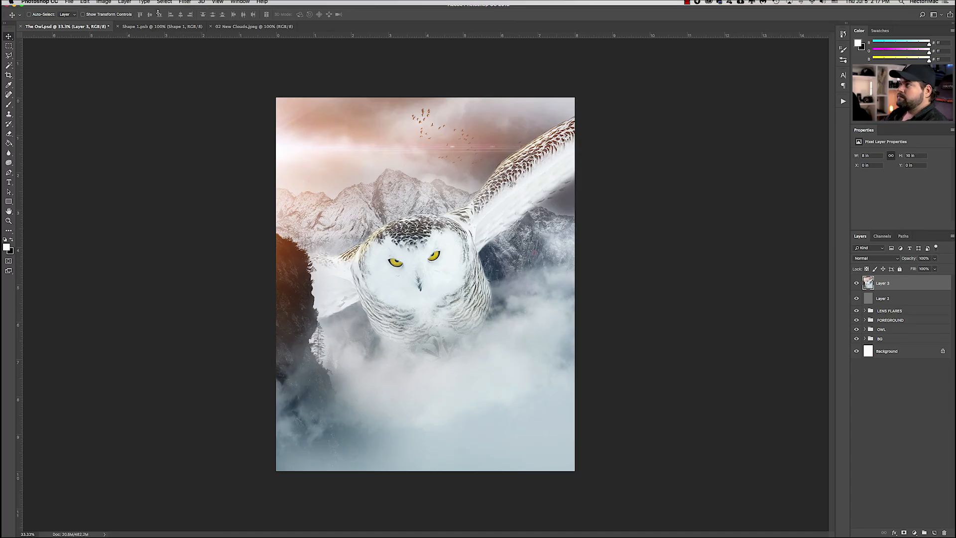
left_click(166, 4)
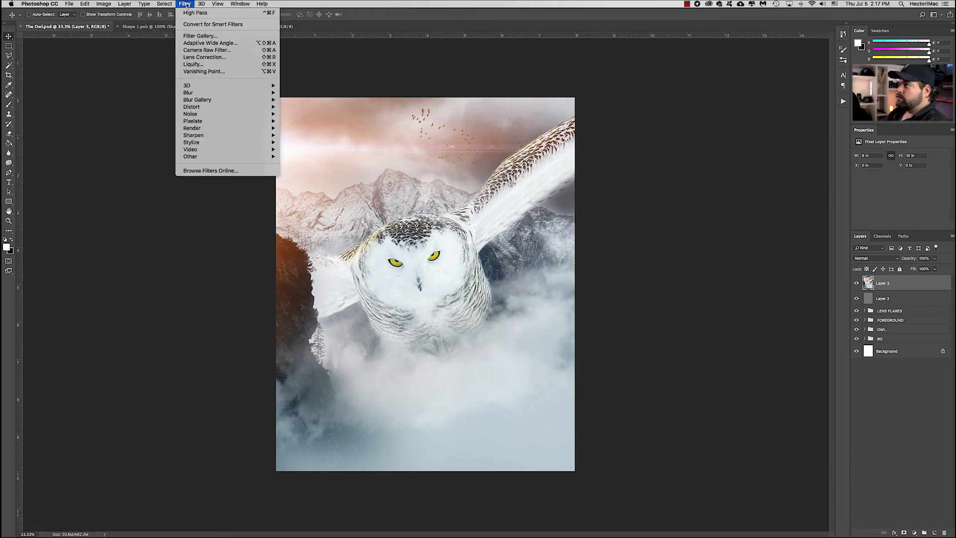
Apply a Zoom Radial Blur of amount 5 to Layer 3, nudging the blur centre slightly right
mouse_move(188, 93)
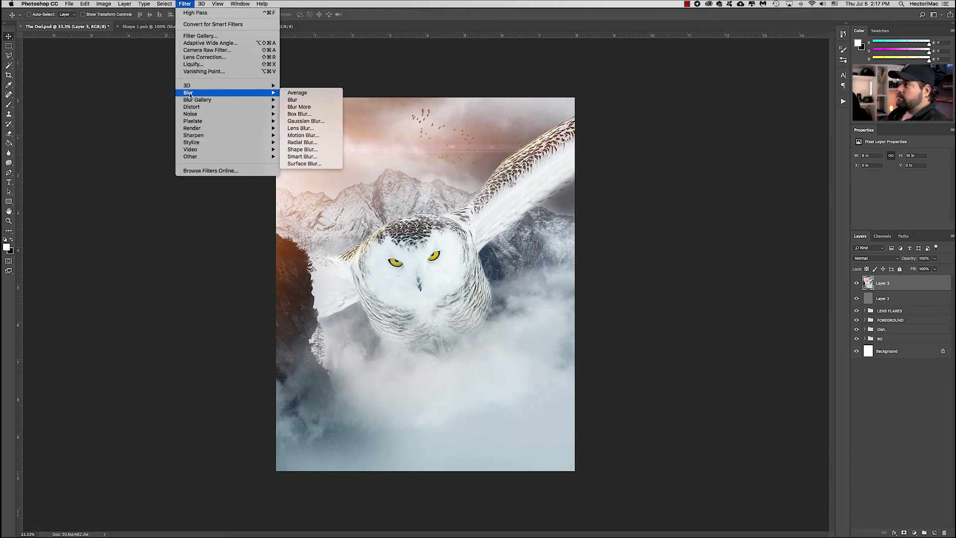
left_click(301, 143)
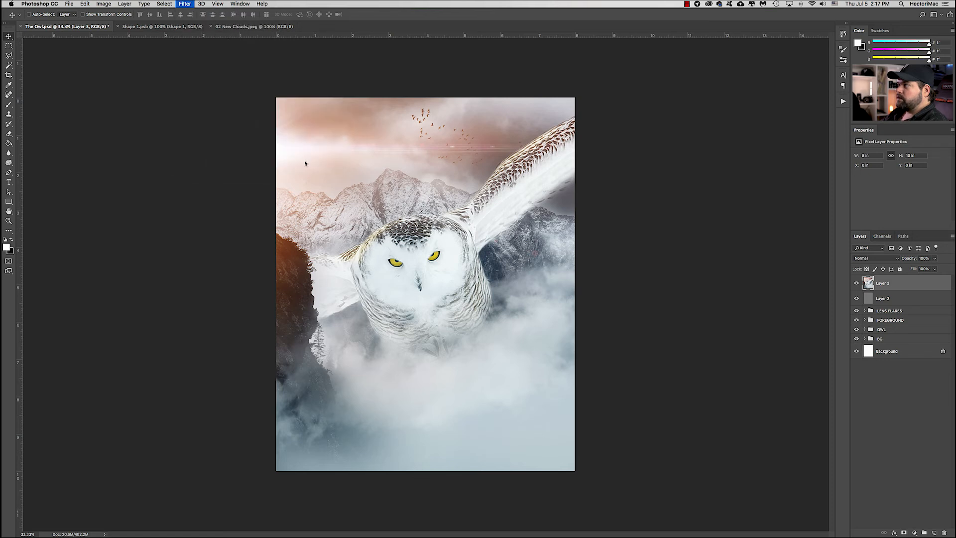
left_click_drag(204, 231, 268, 240)
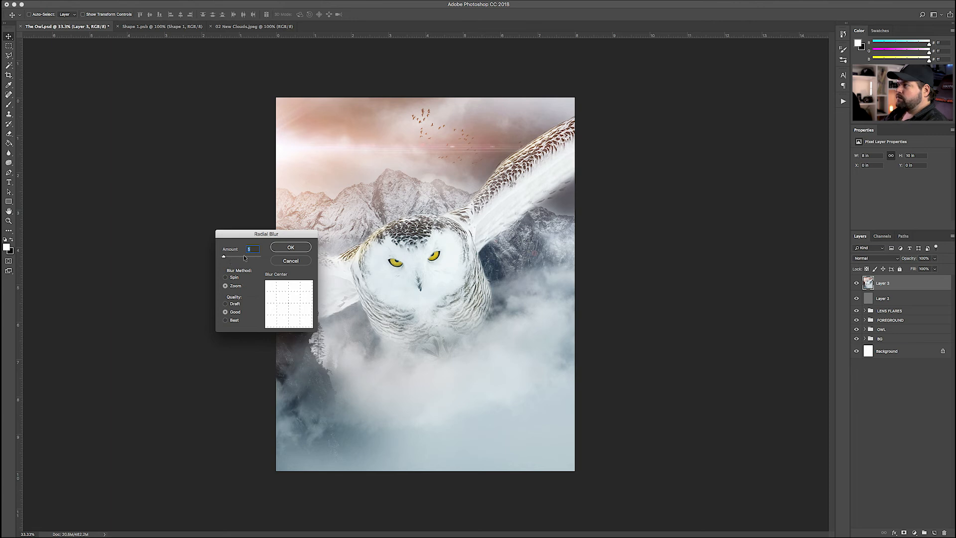
left_click_drag(290, 305, 292, 302)
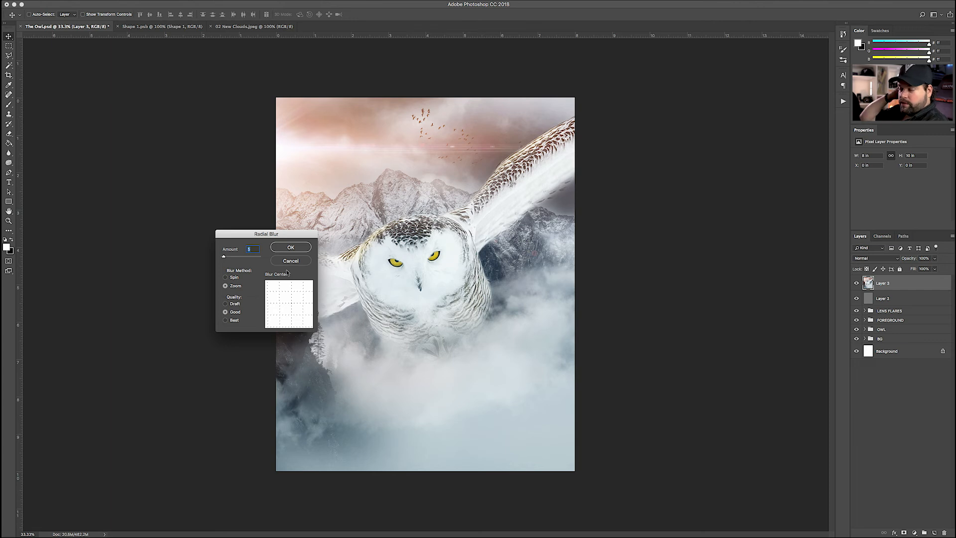
key("Return")
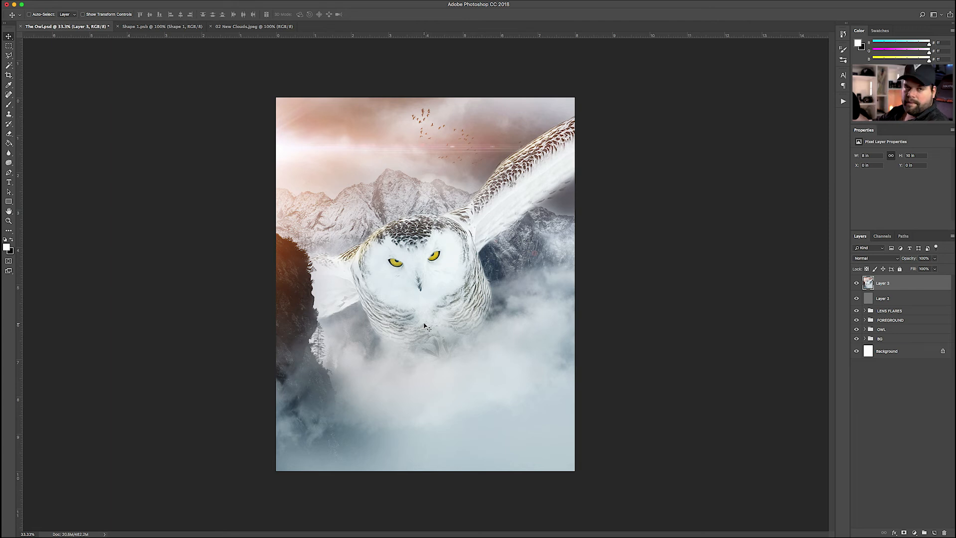
Convert Layer 3 to a smart object, apply a Radial Blur smart filter, then delete it
right_click(887, 283)
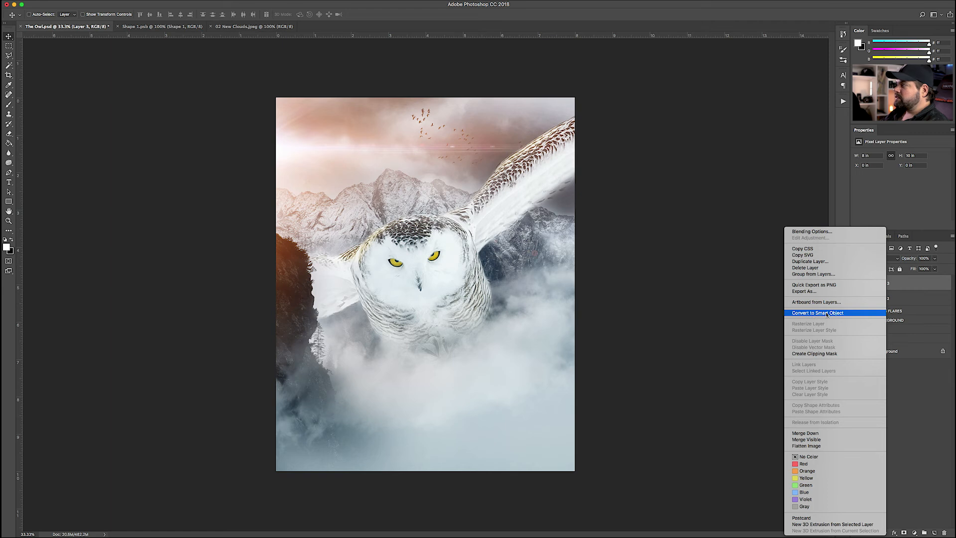
left_click(826, 313)
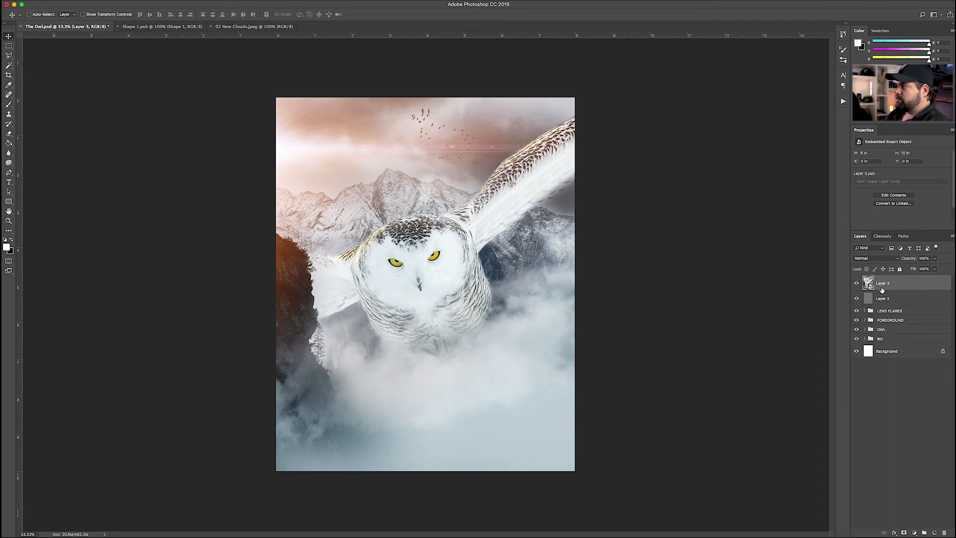
left_click(185, 4)
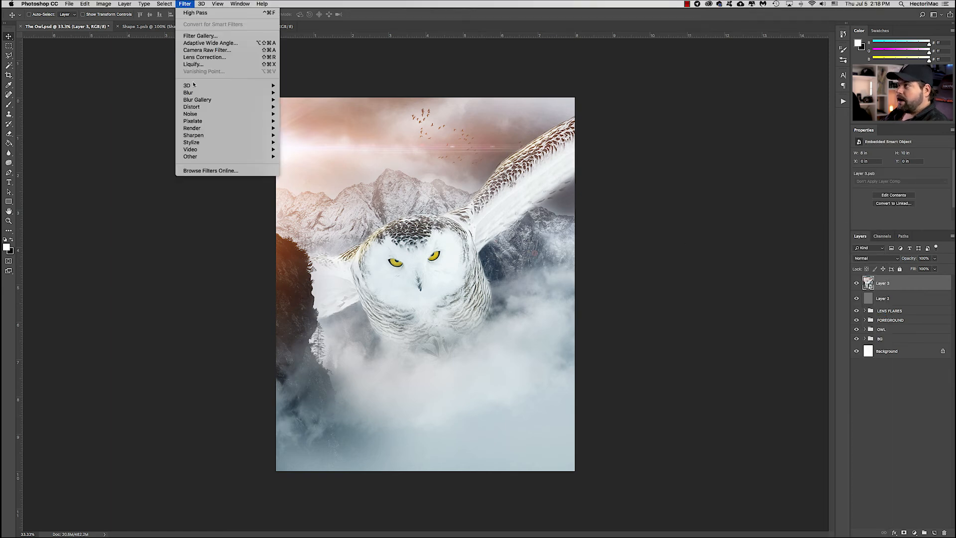
mouse_move(249, 92)
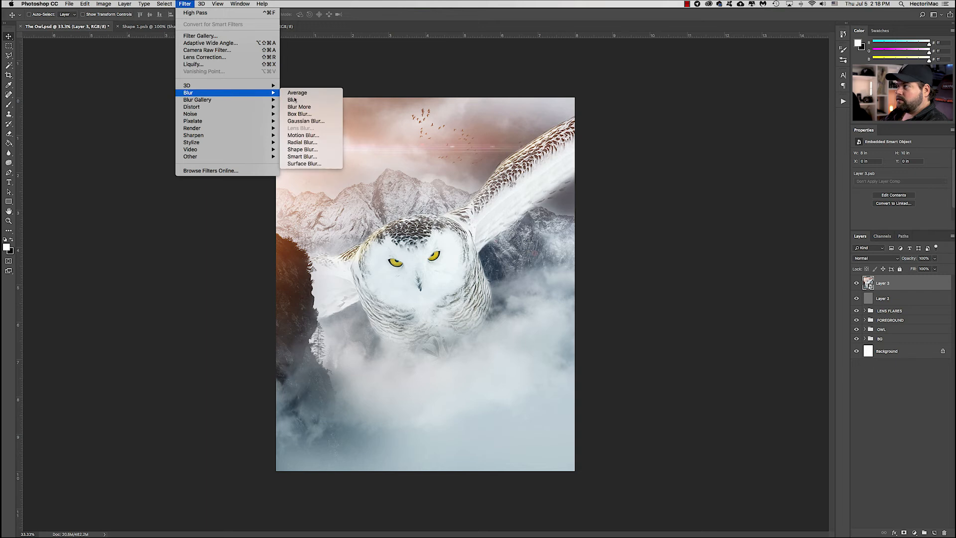
left_click(302, 142)
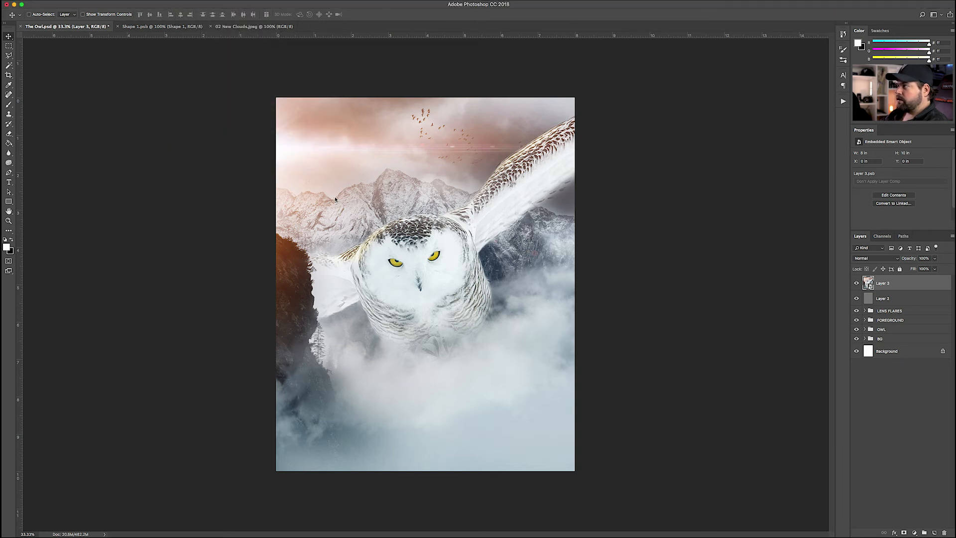
left_click_drag(273, 234, 399, 253)
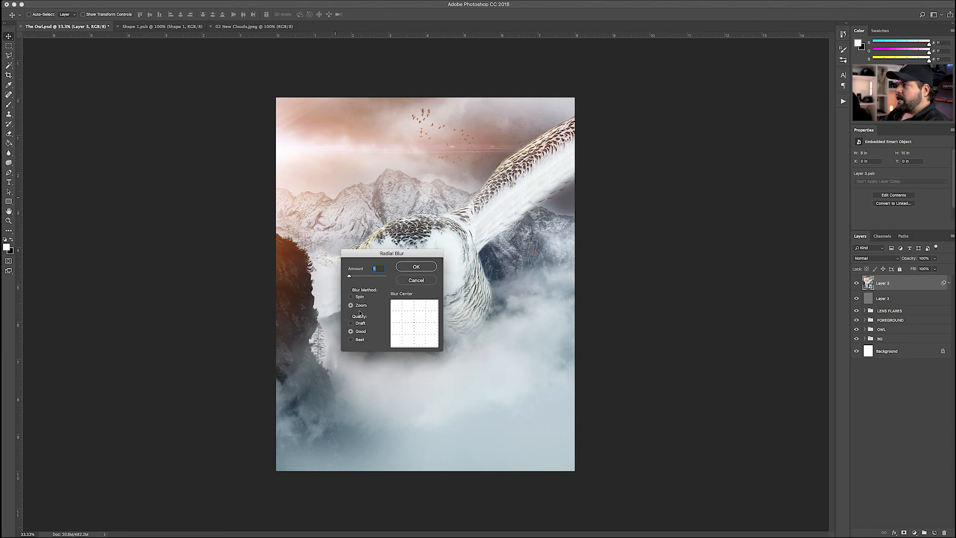
left_click(416, 268)
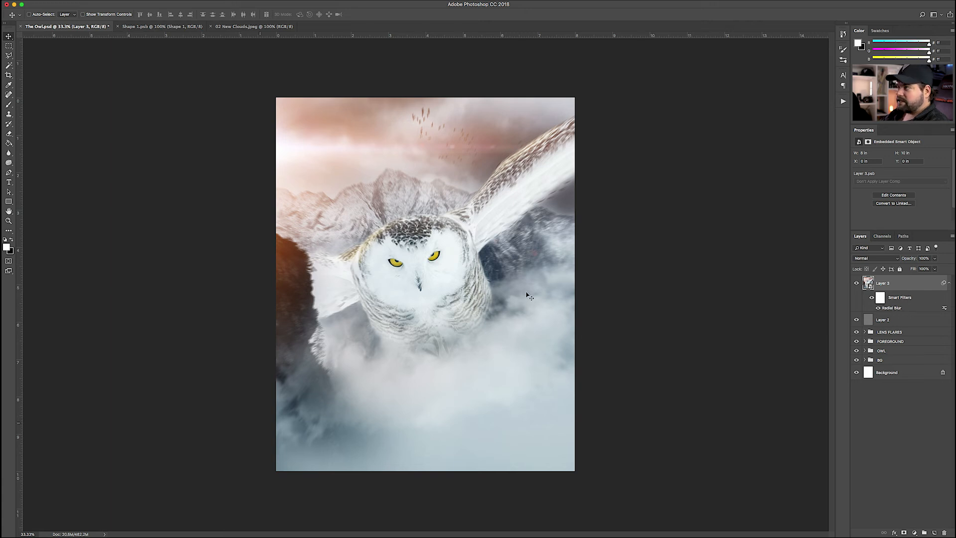
left_click_drag(898, 322, 944, 532)
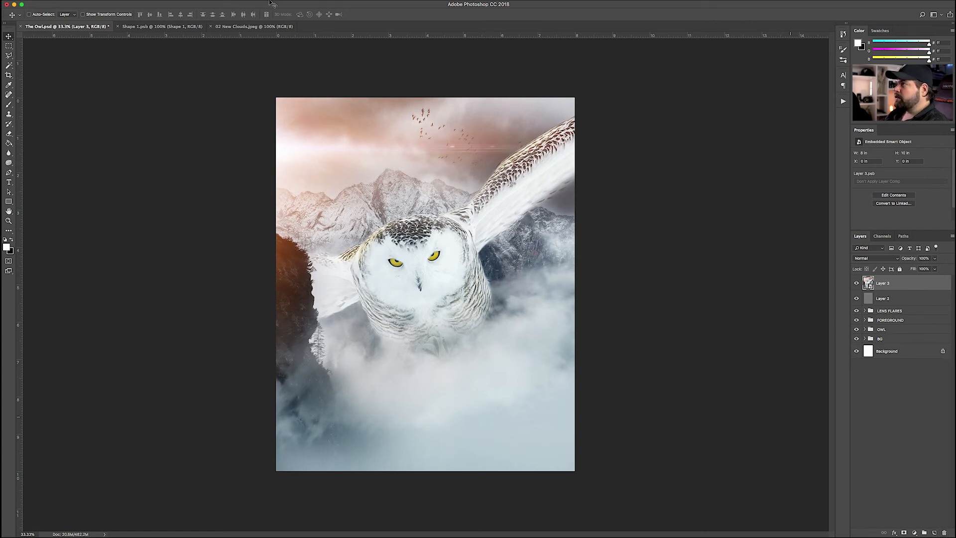
Reapply the Zoom Radial Blur smart filter to Layer 3, deselect it, and save The Owl.psd
left_click(185, 4)
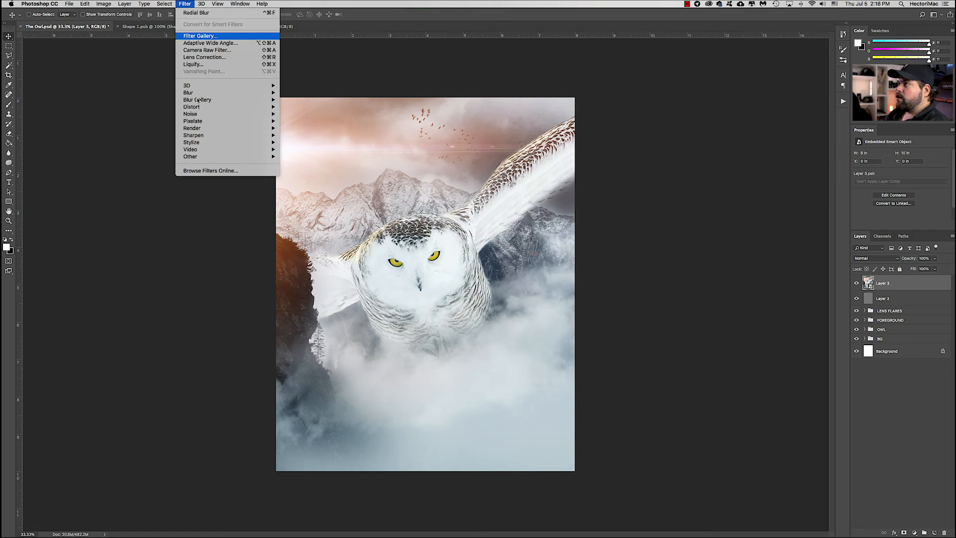
mouse_move(224, 93)
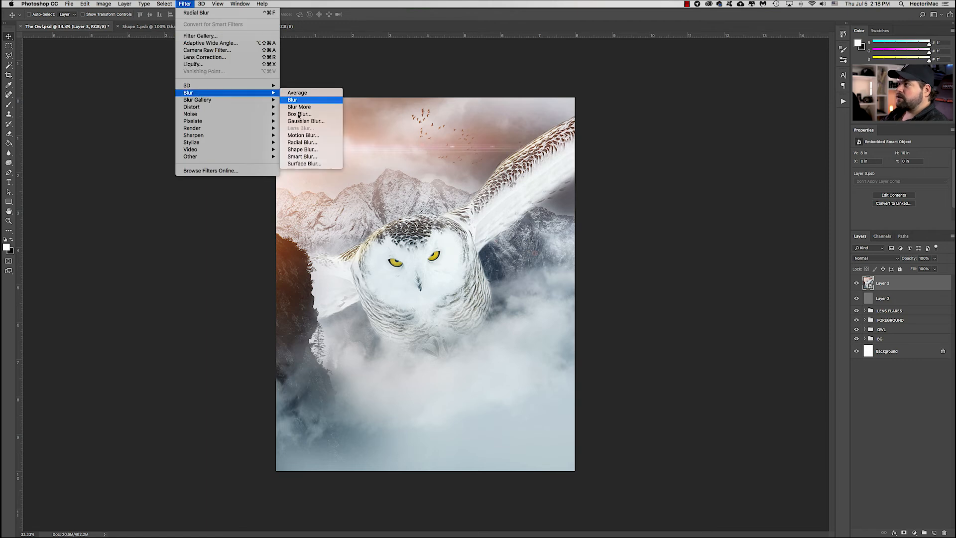
left_click(302, 141)
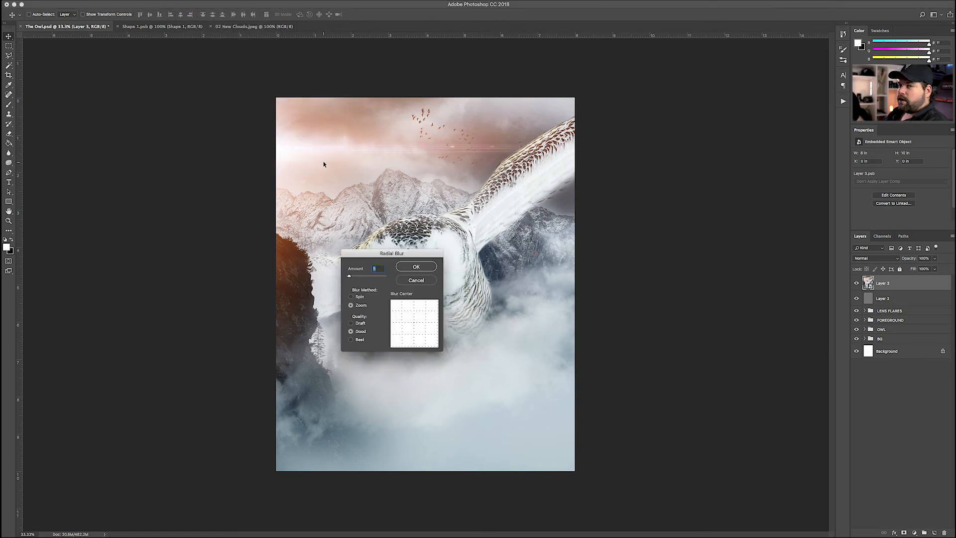
left_click(410, 268)
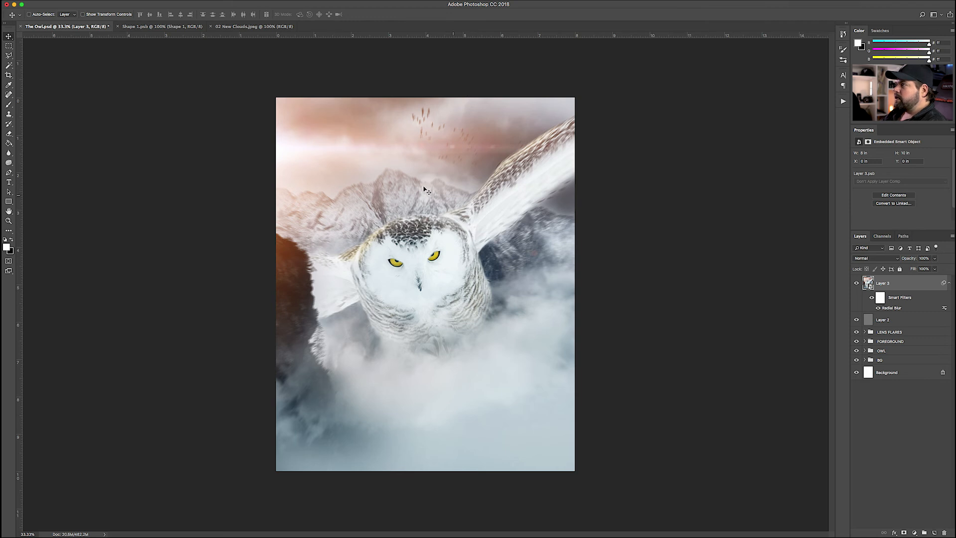
left_click(882, 425)
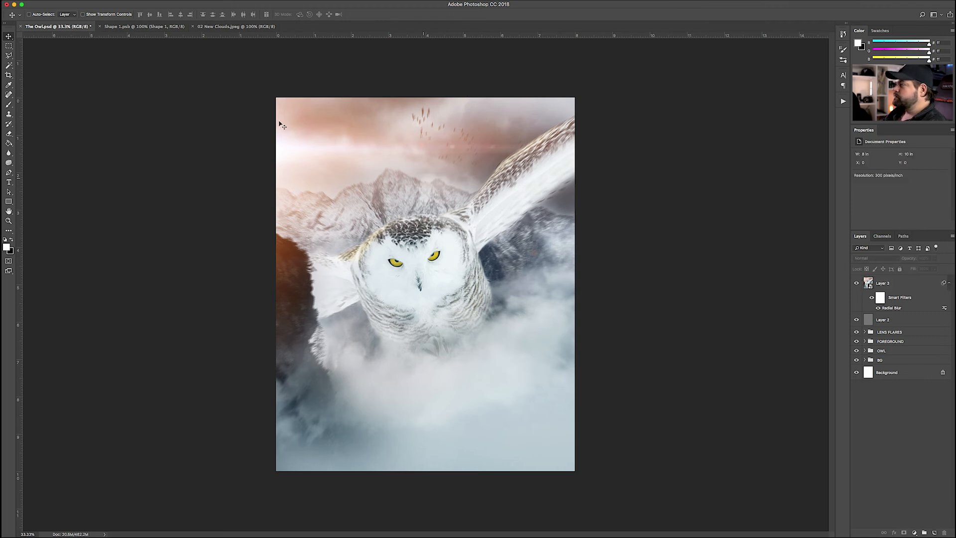
key("super+s")
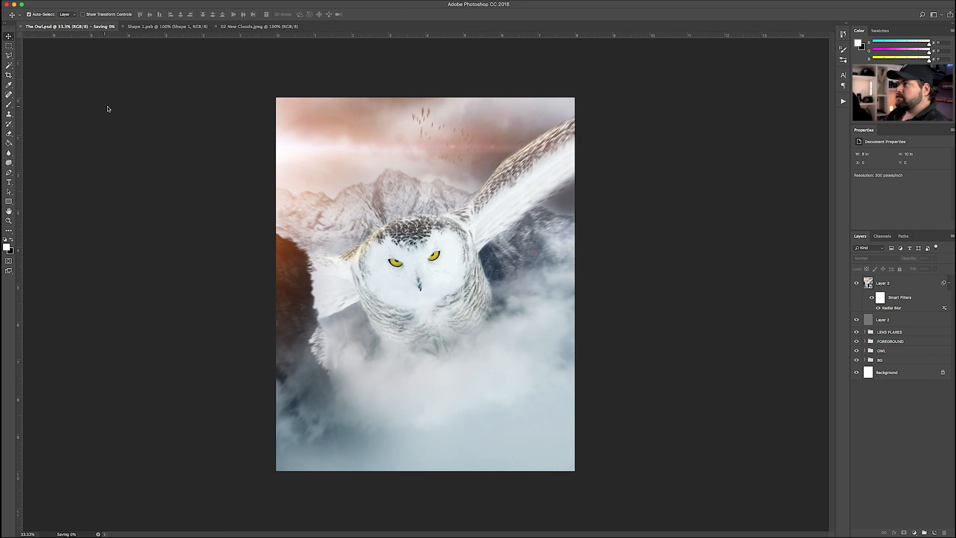
mouse_move(431, 528)
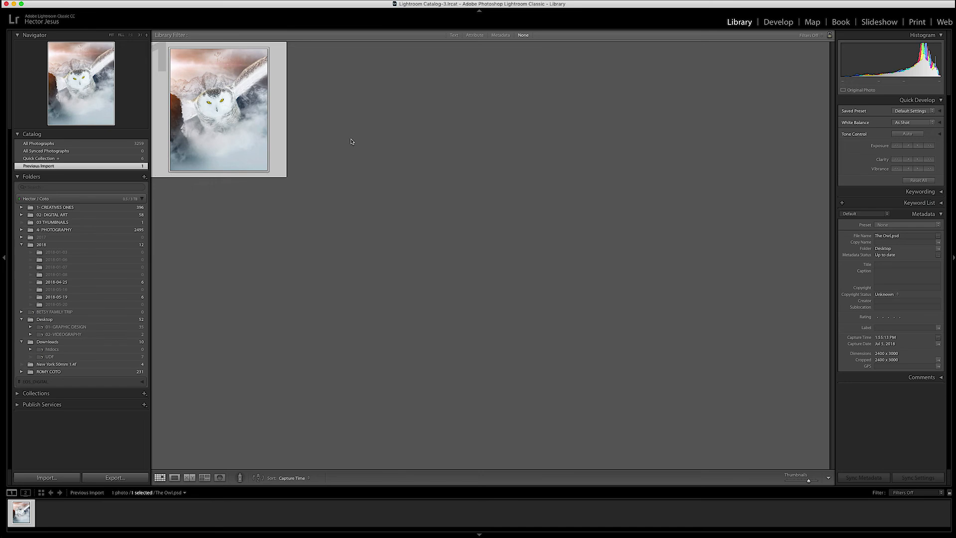
In Develop, warm the temperature and set Contrast +35, Highlights -78 and Clarity +33
left_click(776, 23)
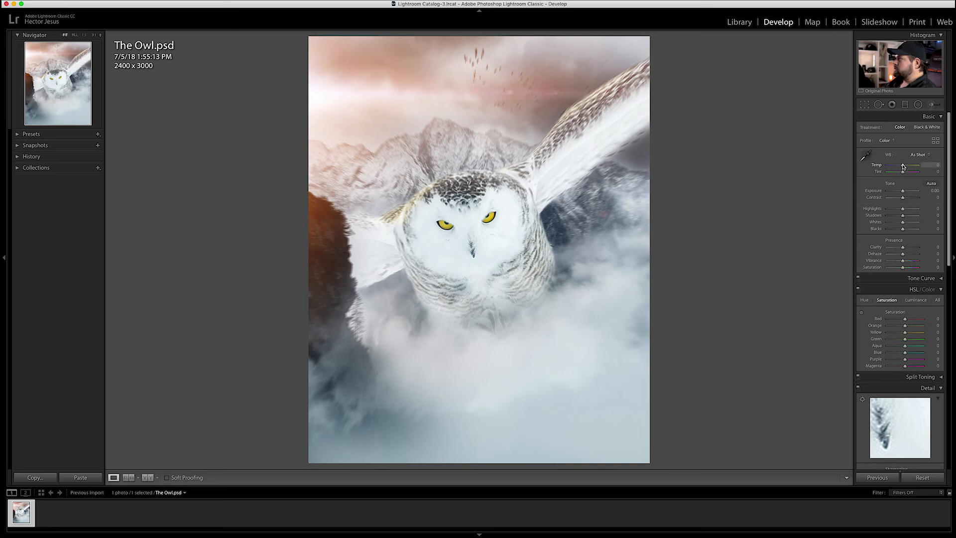
left_click_drag(903, 166, 904, 167)
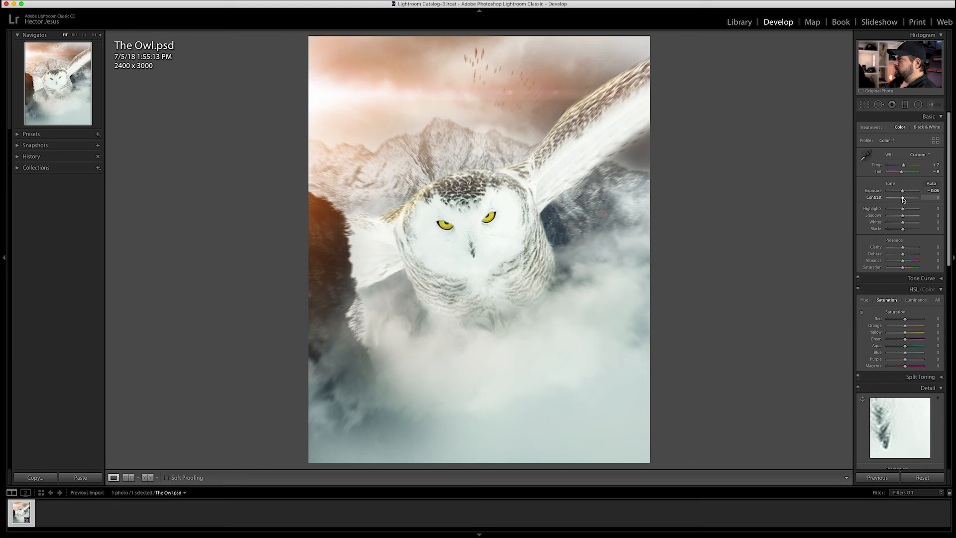
left_click_drag(907, 199, 908, 198)
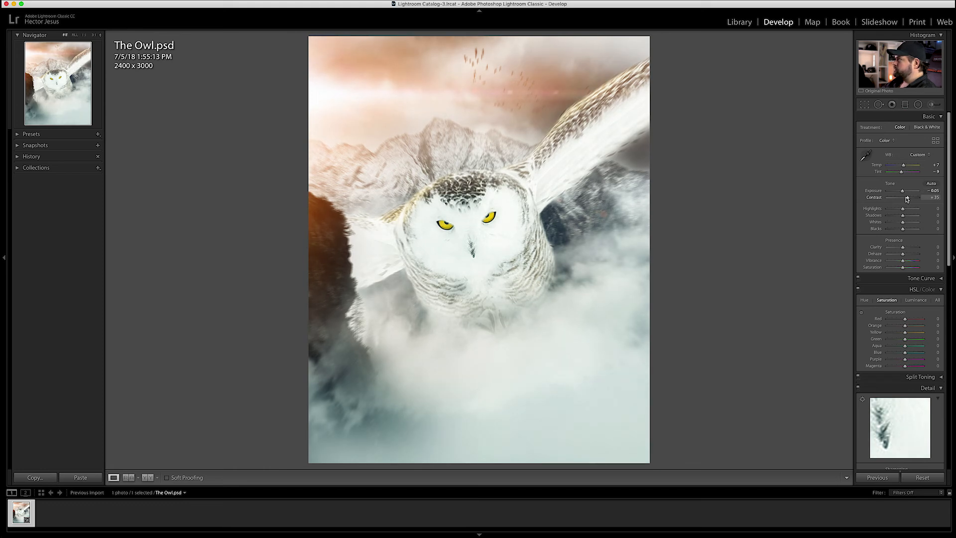
left_click_drag(903, 210, 894, 210)
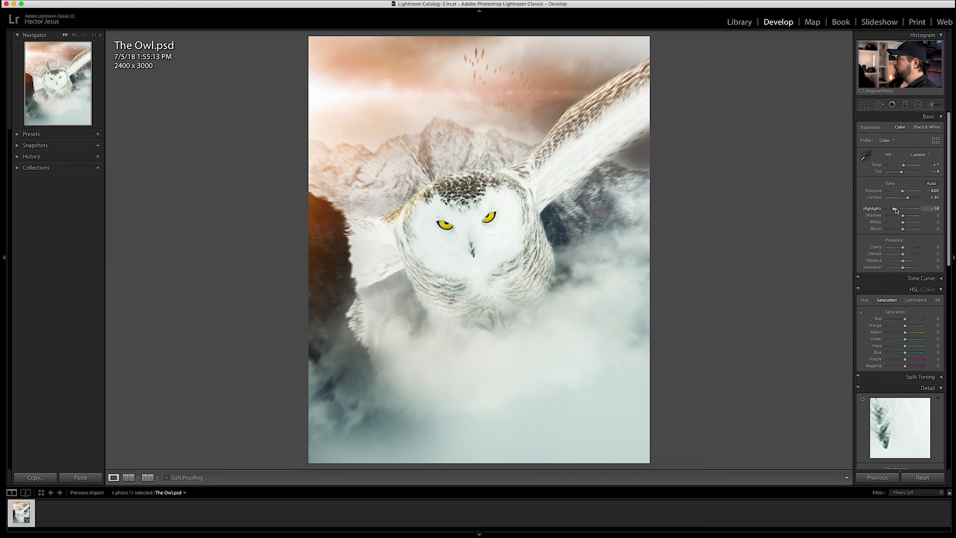
left_click_drag(892, 211, 890, 210)
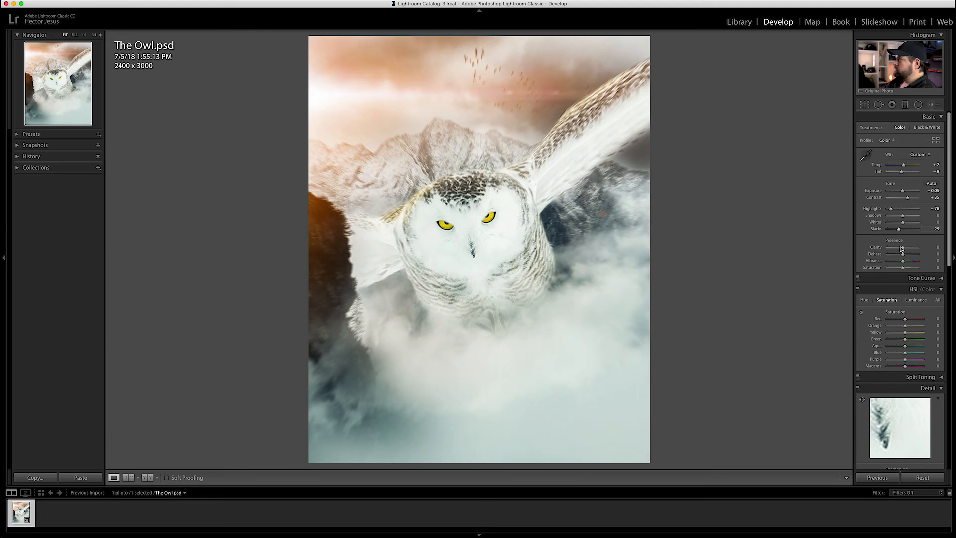
left_click_drag(907, 249, 905, 248)
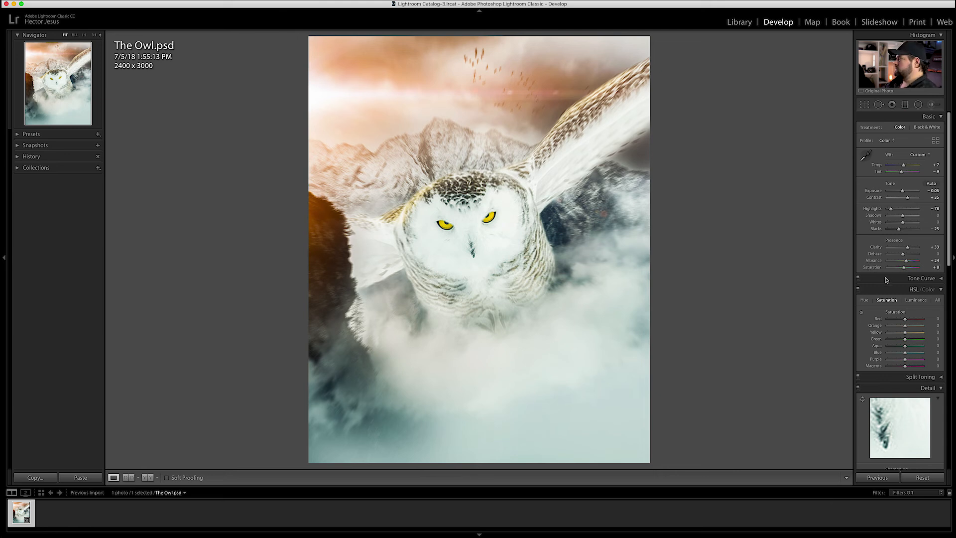
Raise HSL saturation: Orange +21, Aqua +18, Blue +15
scroll(886, 281, "down", 3)
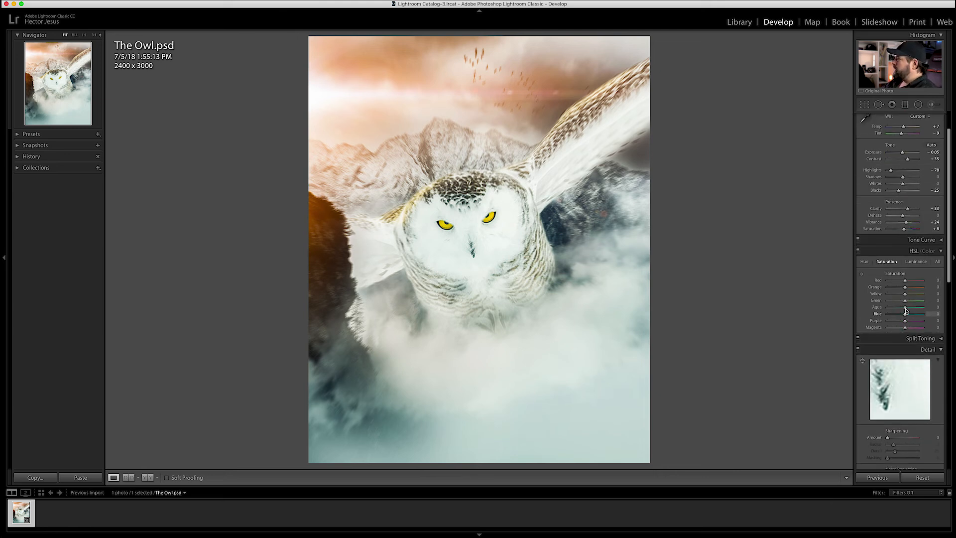
left_click_drag(905, 307, 938, 311)
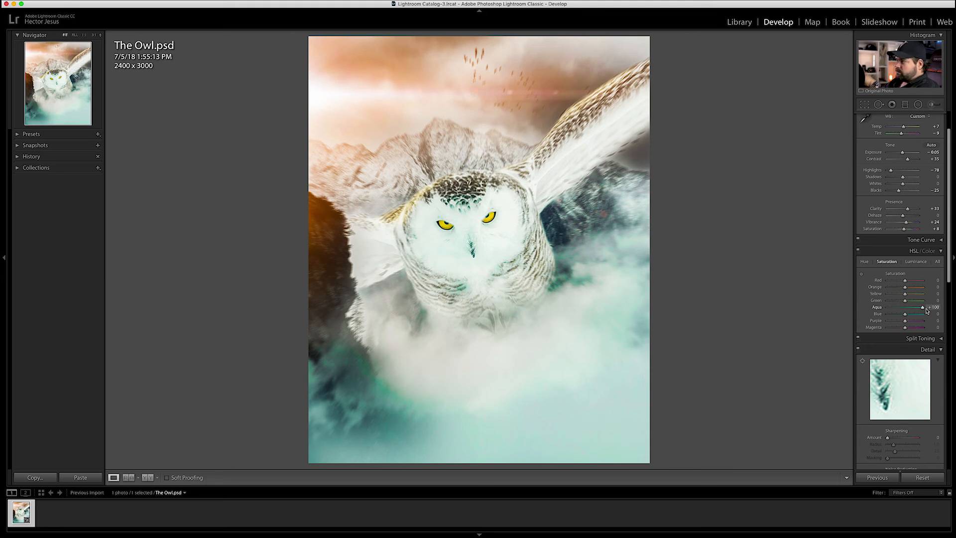
left_click_drag(923, 310, 908, 310)
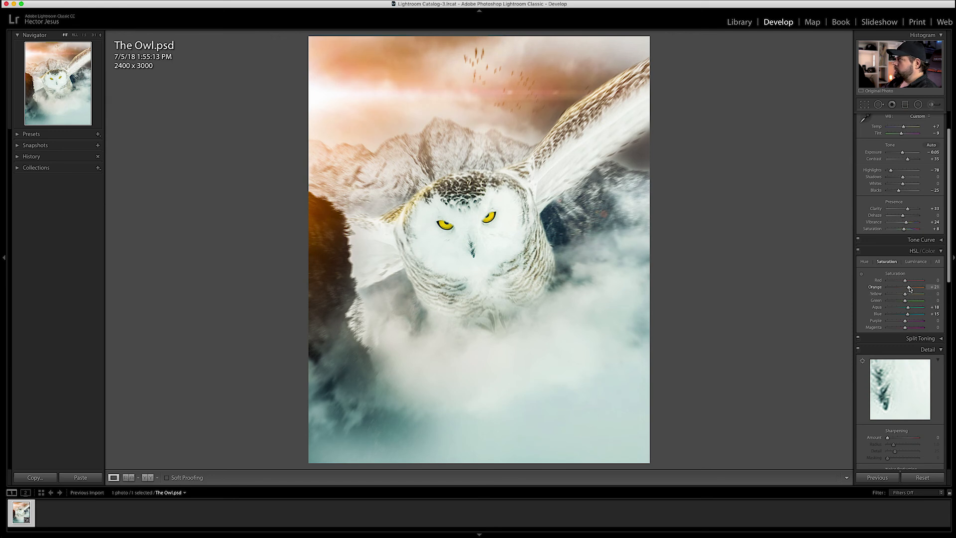
Raise the Detail panel's Sharpening Amount to 36
scroll(891, 329, "down", 5)
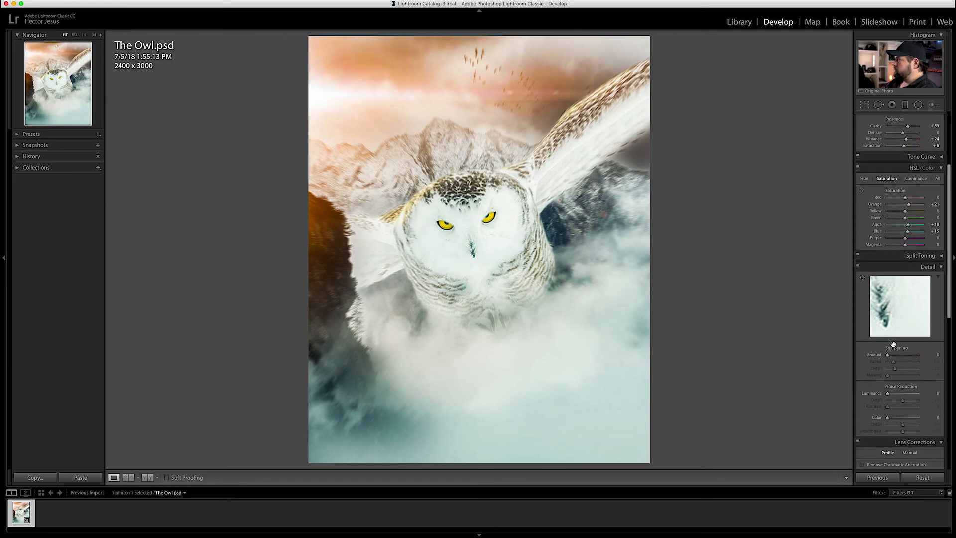
left_click(893, 355)
left_click_drag(895, 357, 896, 356)
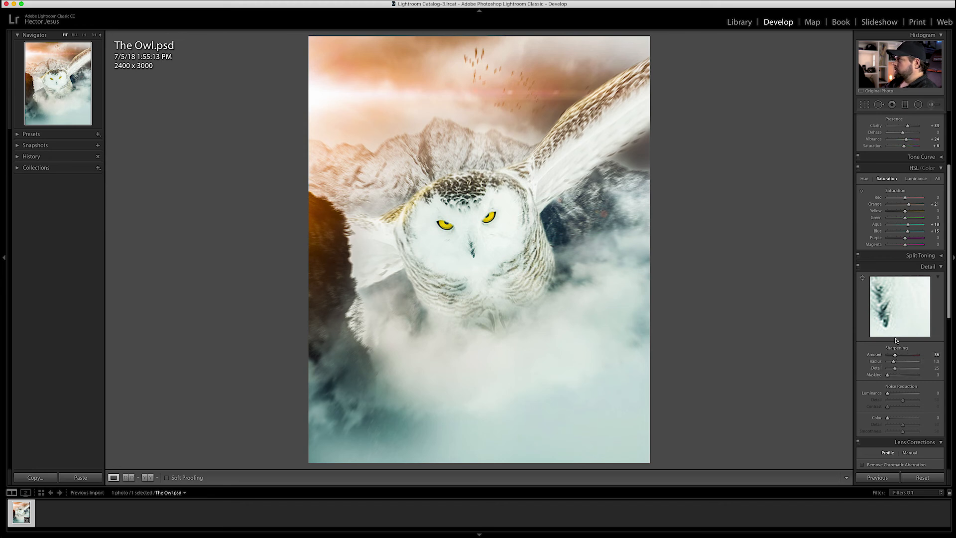
scroll(895, 348, "down", 8)
scroll(896, 340, "up", 6)
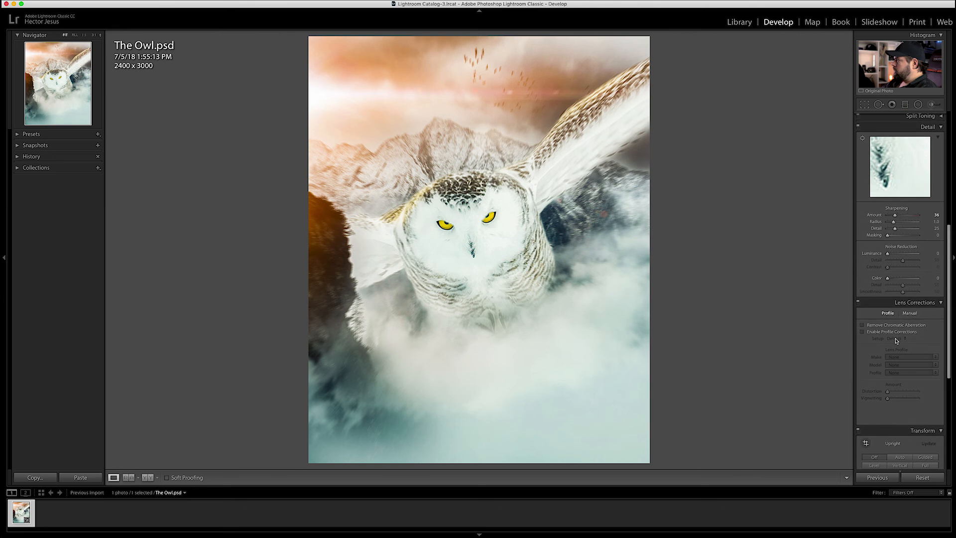
scroll(896, 340, "up", 9)
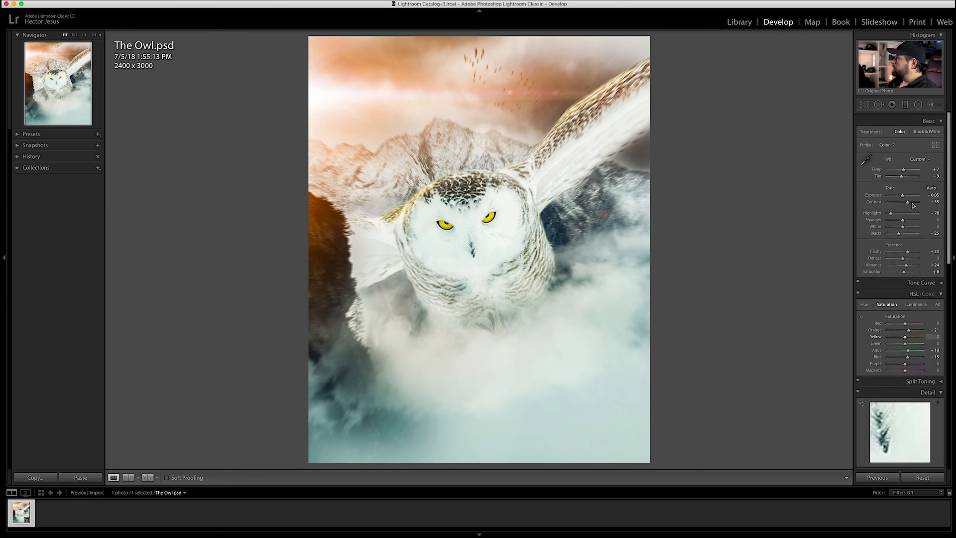
Add a graduated filter rising from the lower-right corner with lowered Exposure
left_click(904, 104)
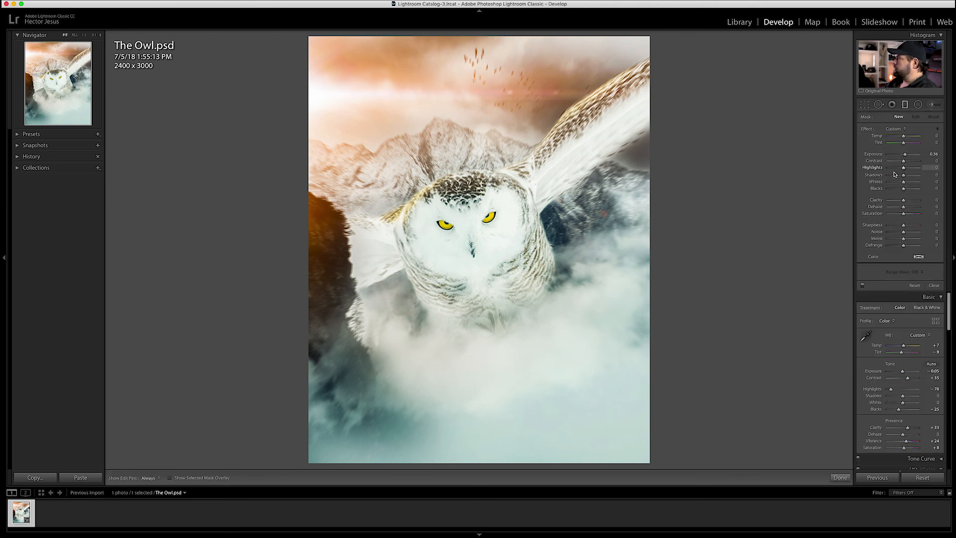
left_click_drag(898, 157, 900, 155)
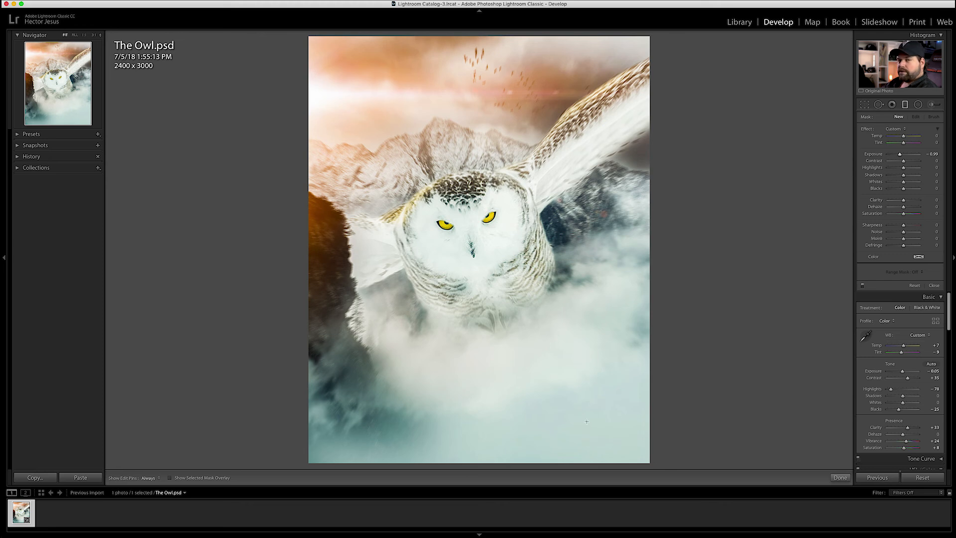
left_click_drag(652, 467, 613, 304)
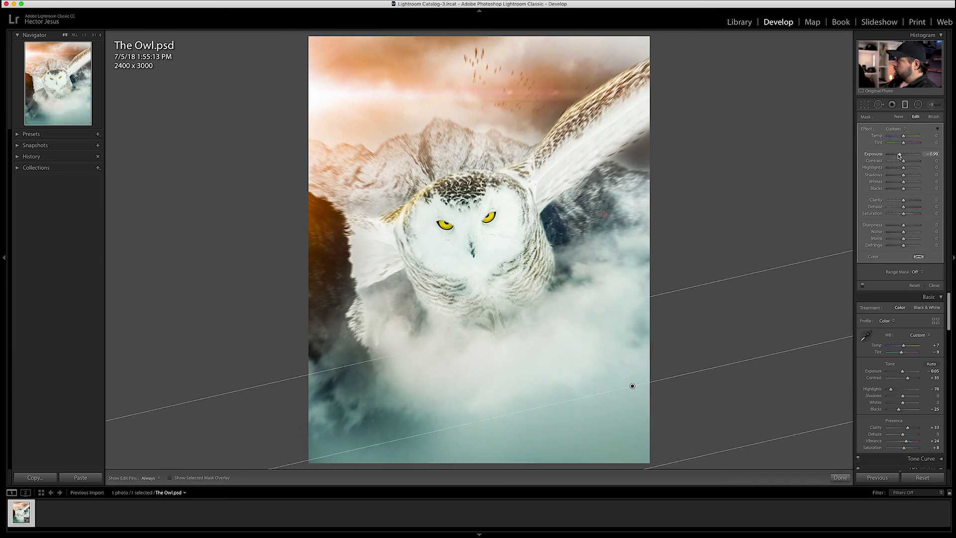
left_click_drag(899, 156, 898, 156)
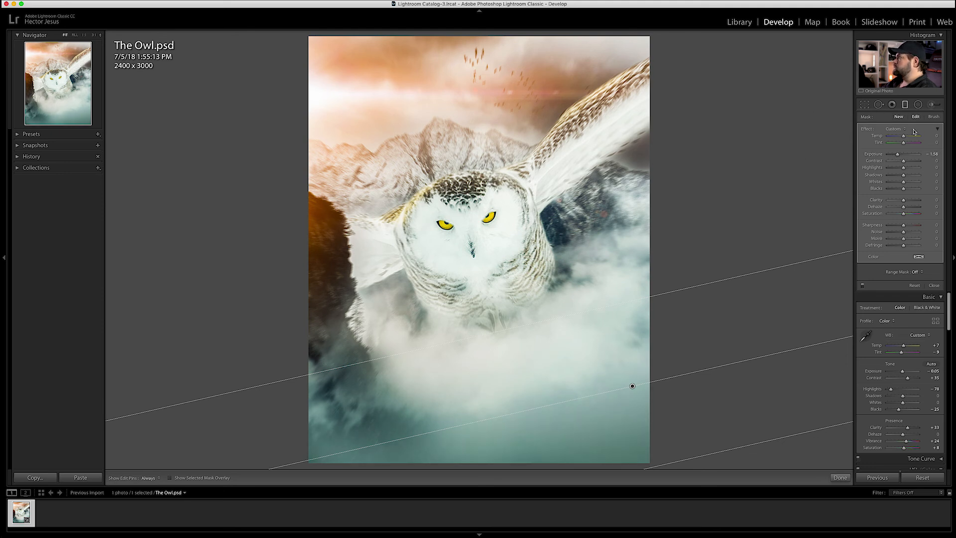
left_click(899, 117)
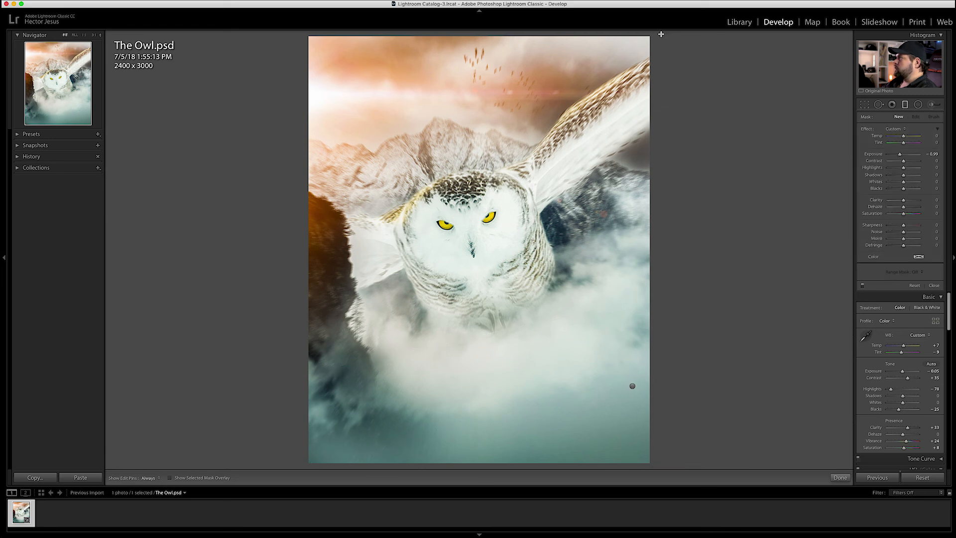
Drag a second graduated filter across the upper-right wing and adjust its contrast
left_click_drag(658, 37, 533, 186)
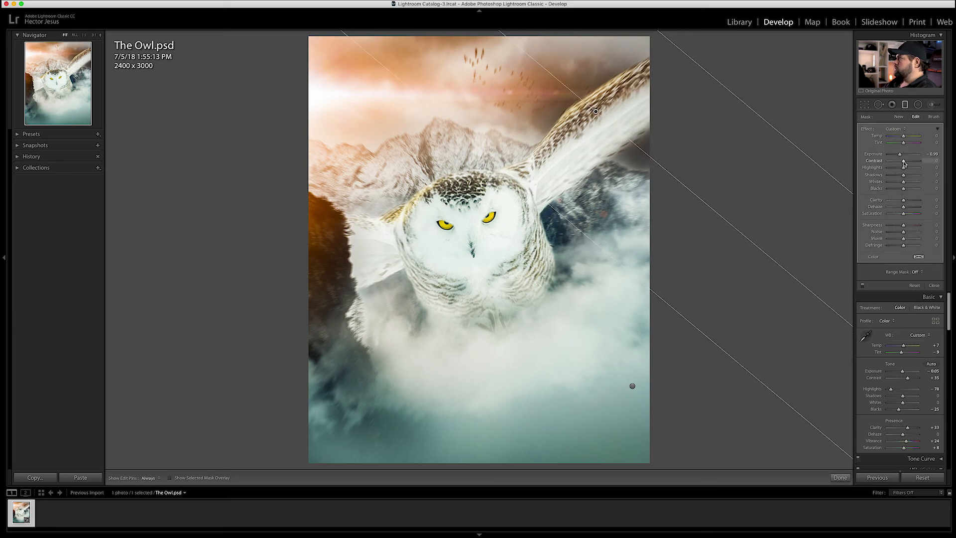
left_click_drag(908, 163, 900, 156)
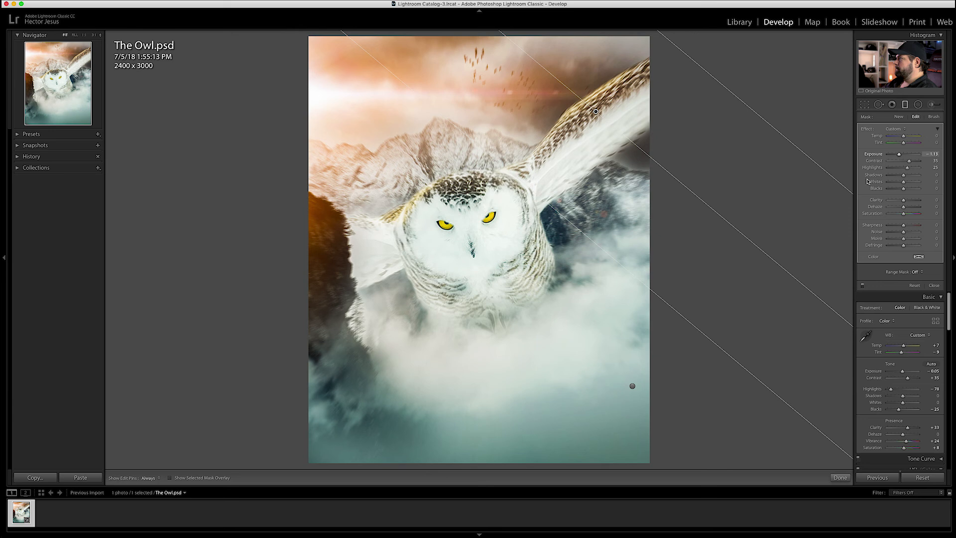
left_click(904, 104)
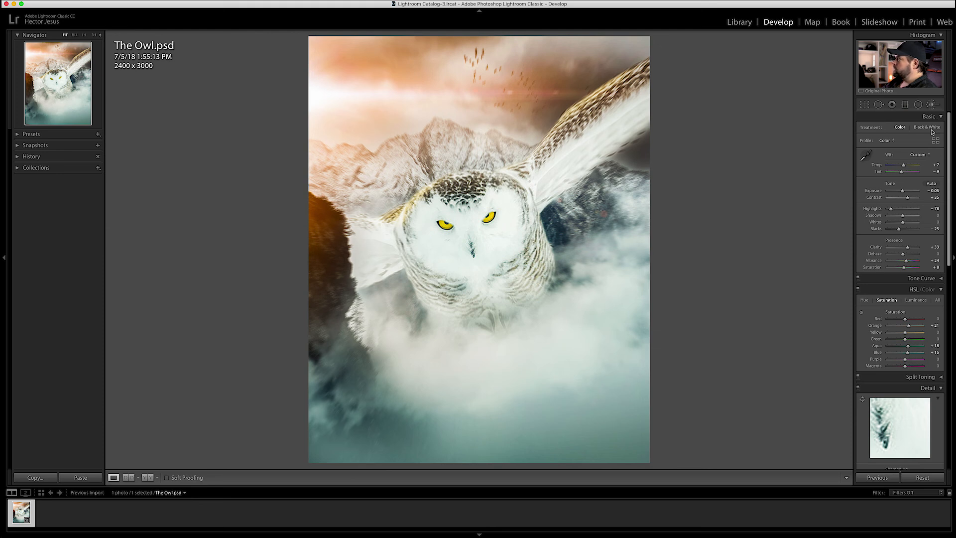
Paint a negative-Exposure Adjustment Brush over the owl, darkening the wing feathers
key("k")
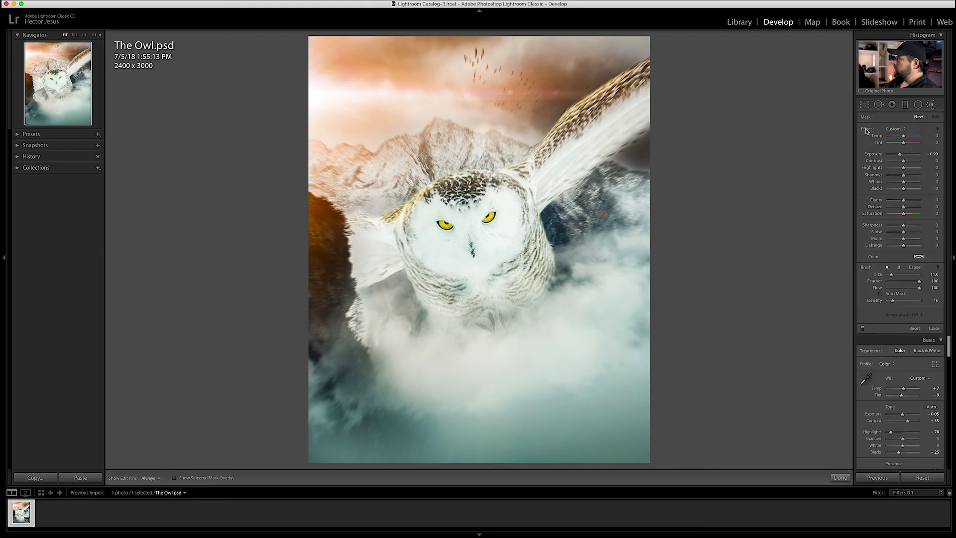
double_click(902, 155)
left_click_drag(900, 156, 898, 157)
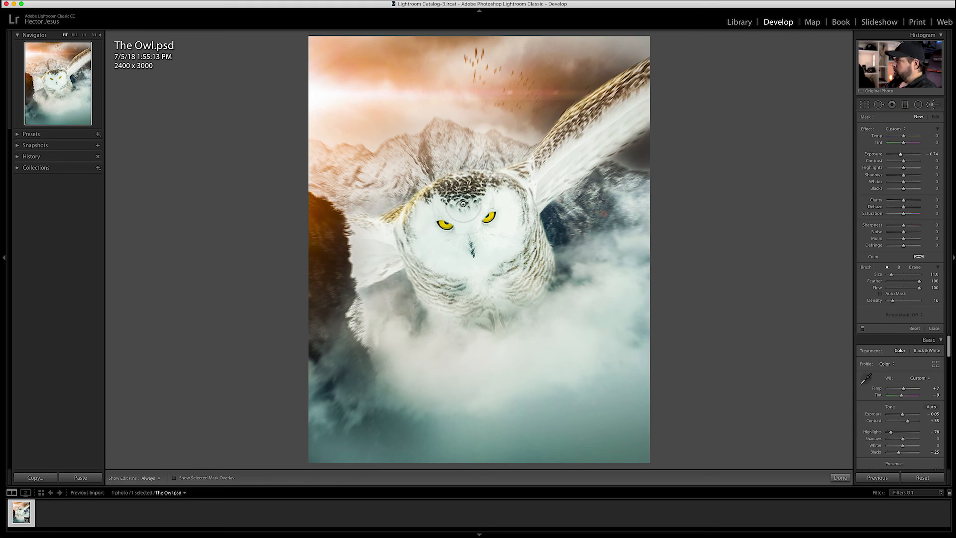
key("=")
key("[")
key("[")
key("[")
key("[")
key("[")
key("[")
key("[")
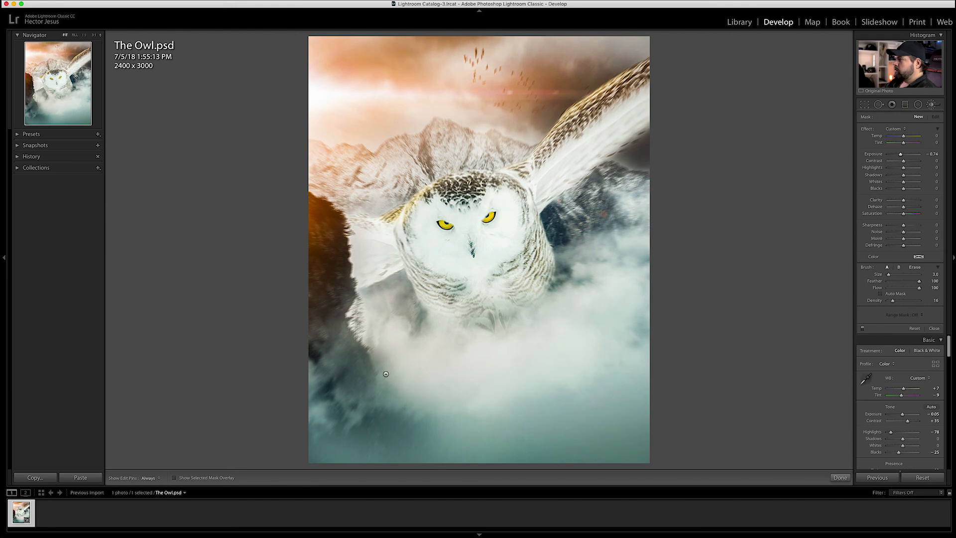
left_click_drag(464, 194, 468, 185)
left_click_drag(900, 155, 898, 155)
key("[")
key("[")
left_click_drag(559, 156, 631, 88)
key("bracketright")
key("bracketright")
key("bracketright")
key("bracketright")
key("bracketright")
key("bracketright")
key("bracketright")
key("bracketright")
key("bracketright")
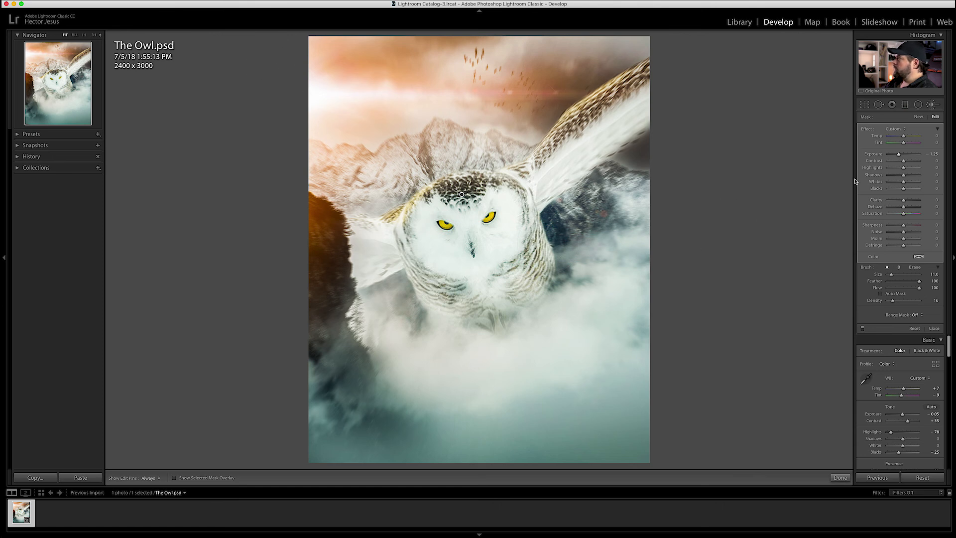
Add a new brush with raised Exposure to brighten the owl's head and wing edge
left_click(919, 118)
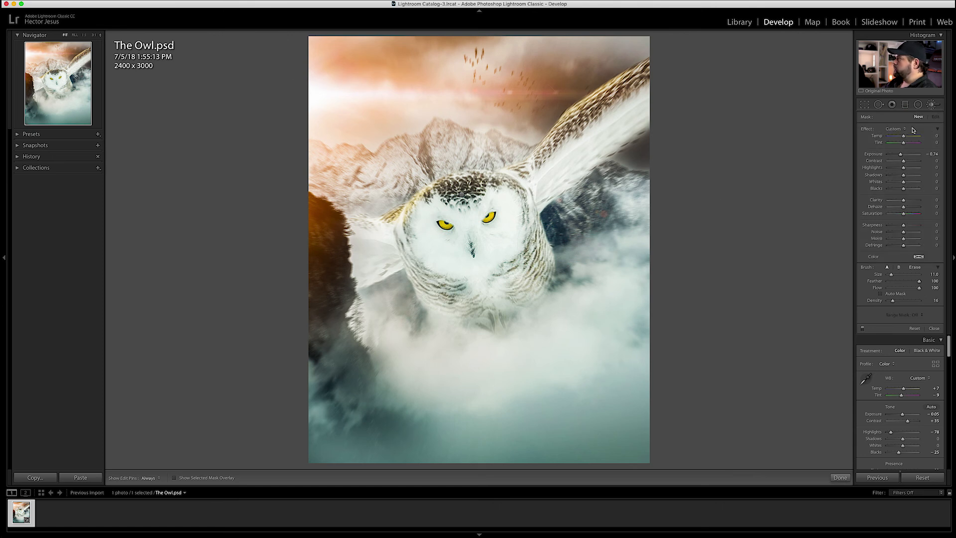
left_click_drag(901, 154, 908, 157)
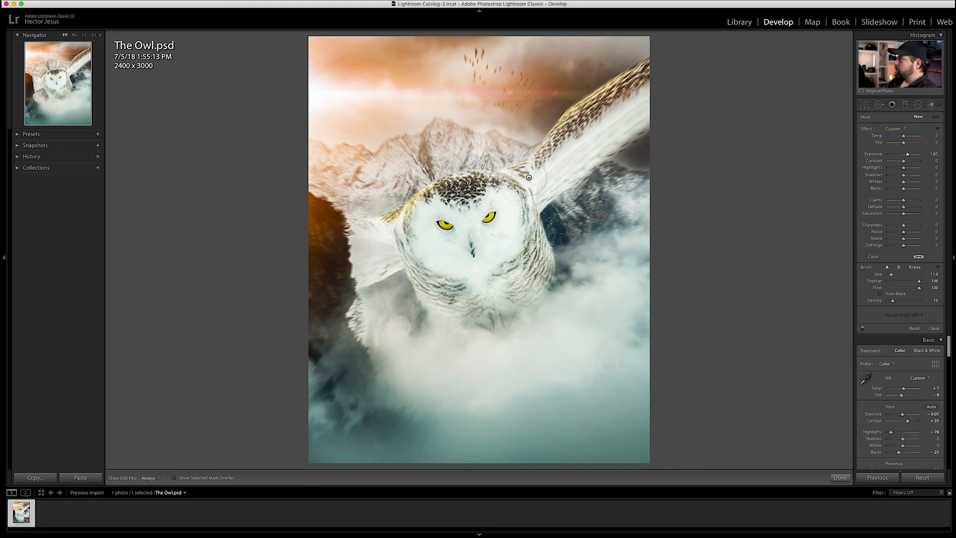
key("bracketleft")
key("bracketleft")
key("bracketleft")
key("bracketleft")
key("bracketleft")
key("bracketleft")
key("bracketleft")
key("bracketleft")
mouse_move(463, 176)
left_mouse_down()
mouse_move(404, 215)
mouse_move(338, 222)
mouse_move(350, 224)
left_mouse_up()
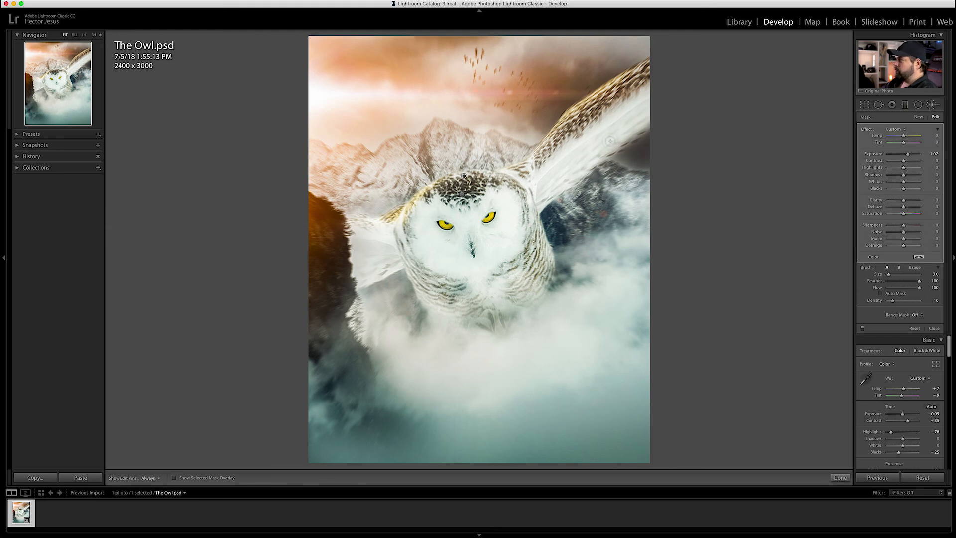
key("bracketright")
key("bracketright")
key("bracketright")
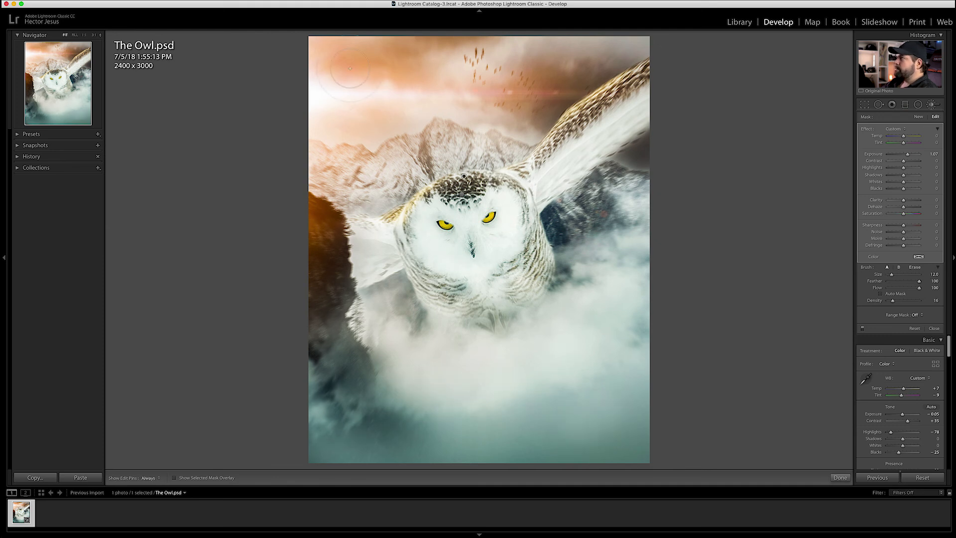
key("bracketright")
key("bracketright")
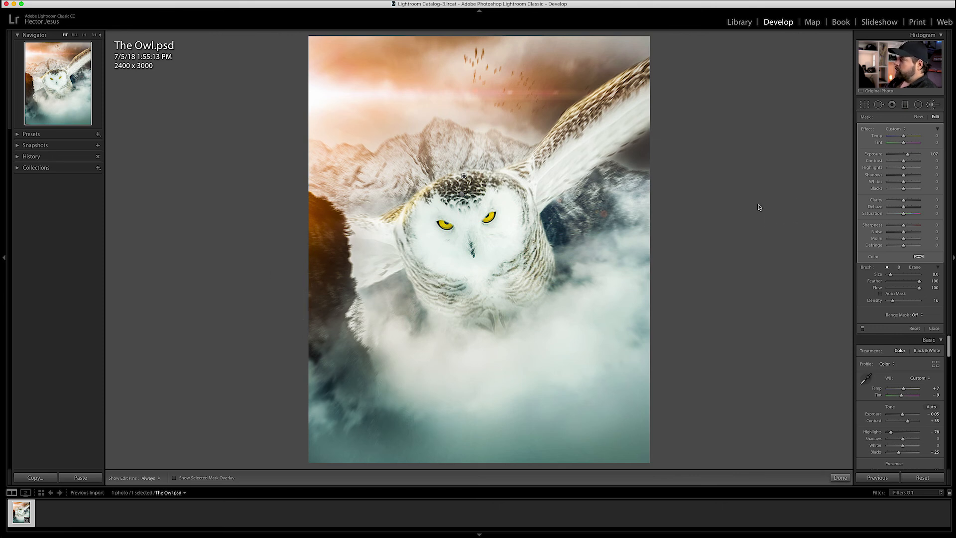
Toggle the before/after view twice to compare the brushed owl with the original
key("backslash")
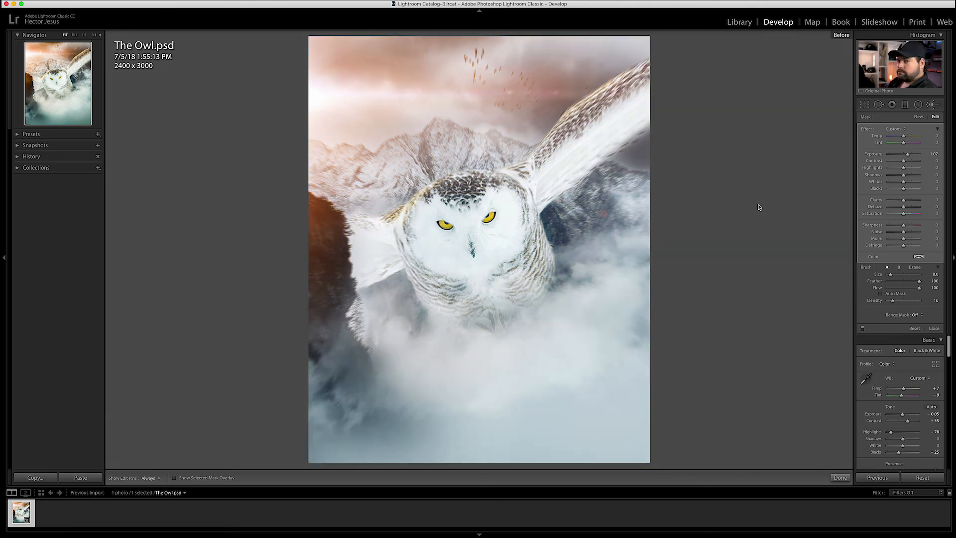
key("backslash")
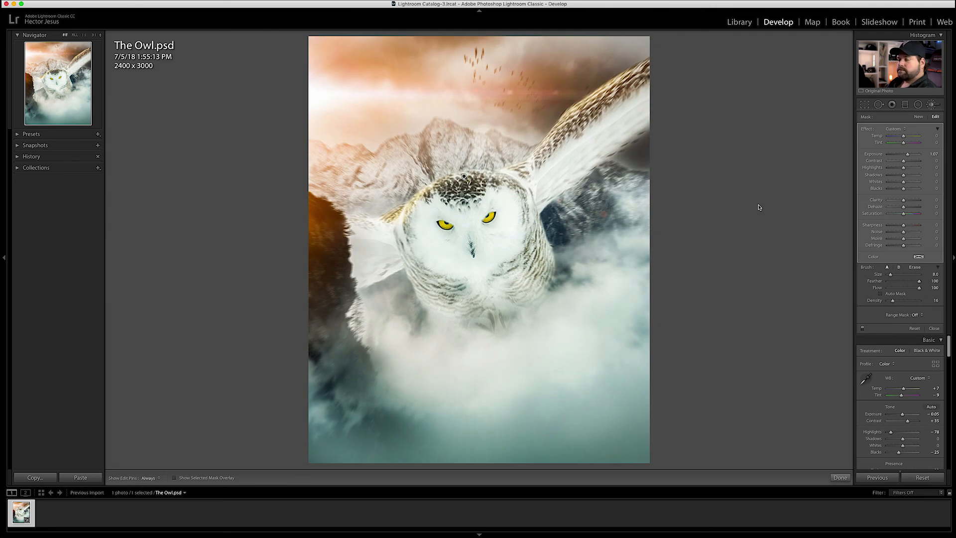
key("backslash")
key("backslash")
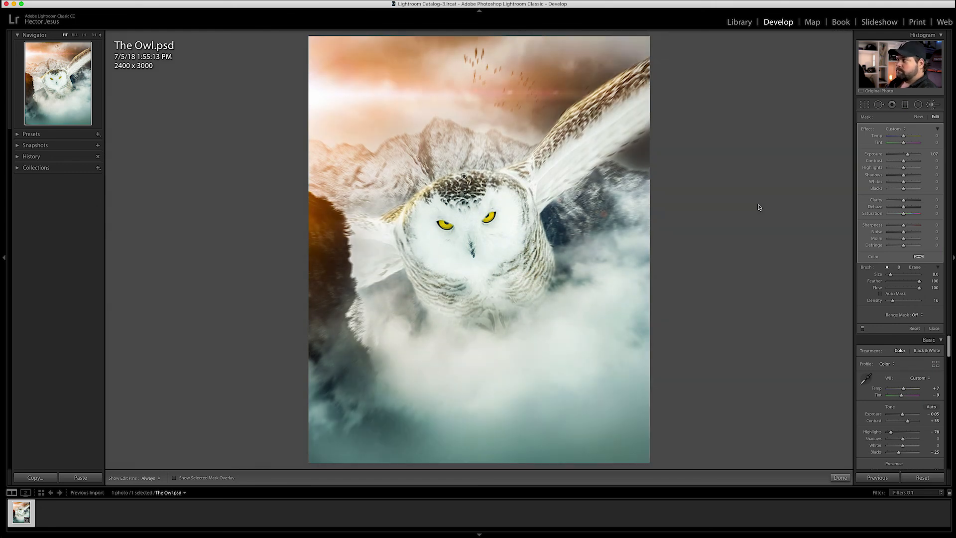
key("backslash")
key("backslash")
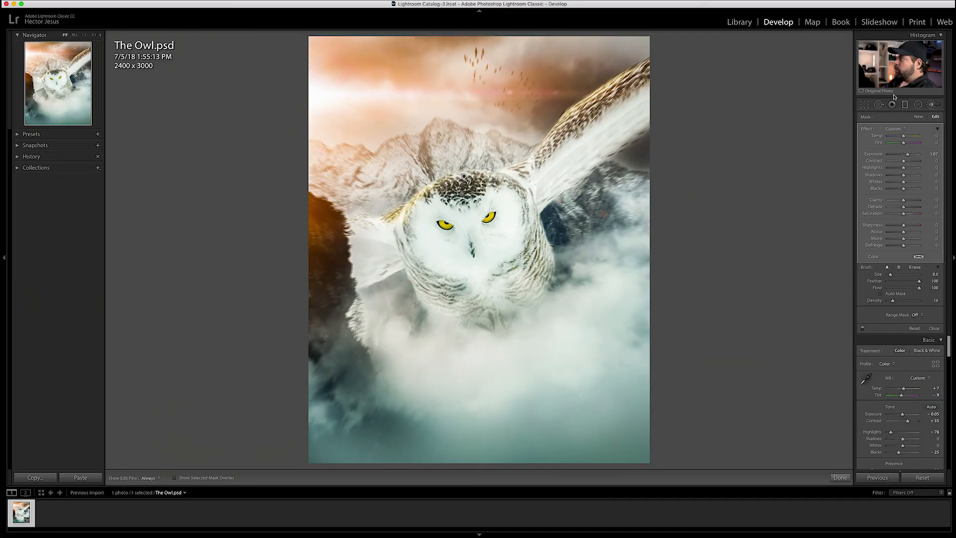
Close the Adjustment Brush and, in Photoshop, collapse Layer 3's Smart Filters
left_click(932, 105)
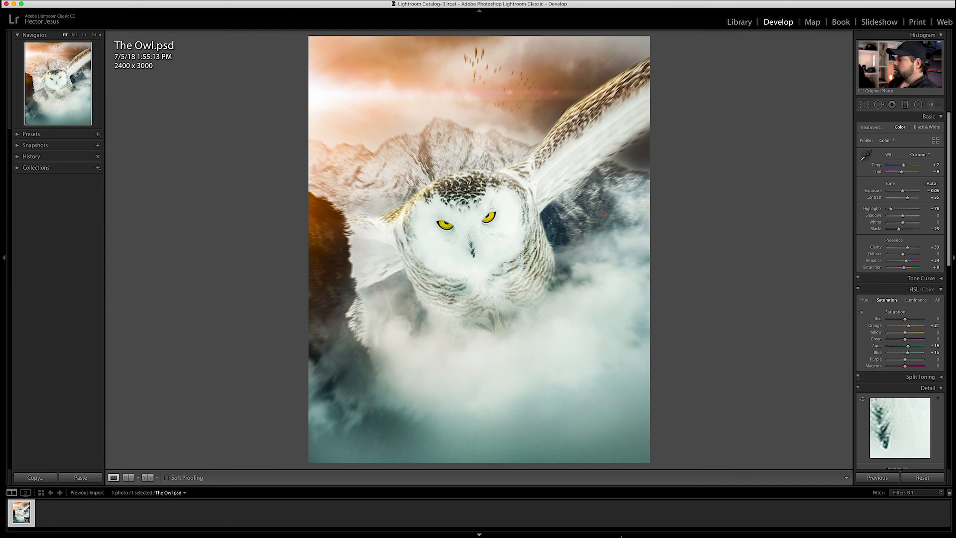
mouse_move(656, 526)
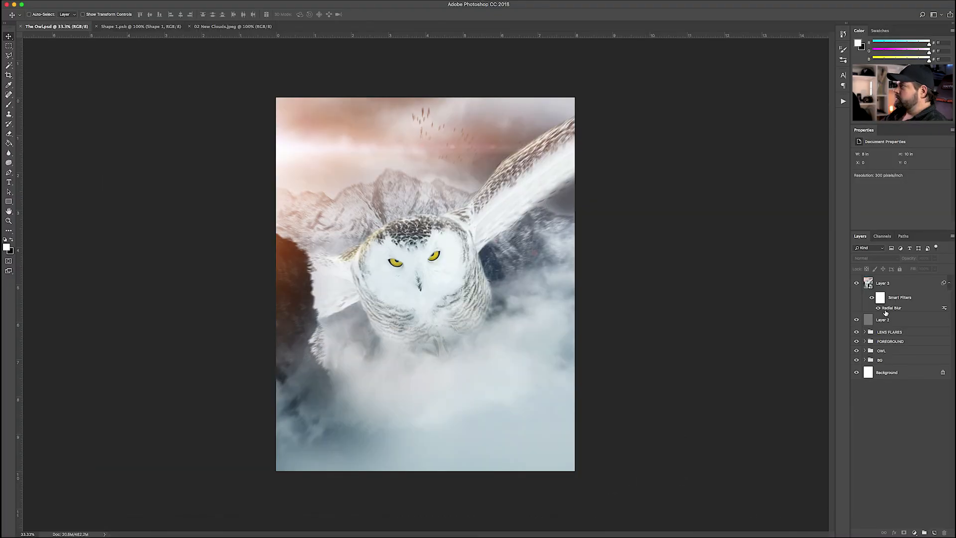
left_click(921, 285)
left_click(949, 282)
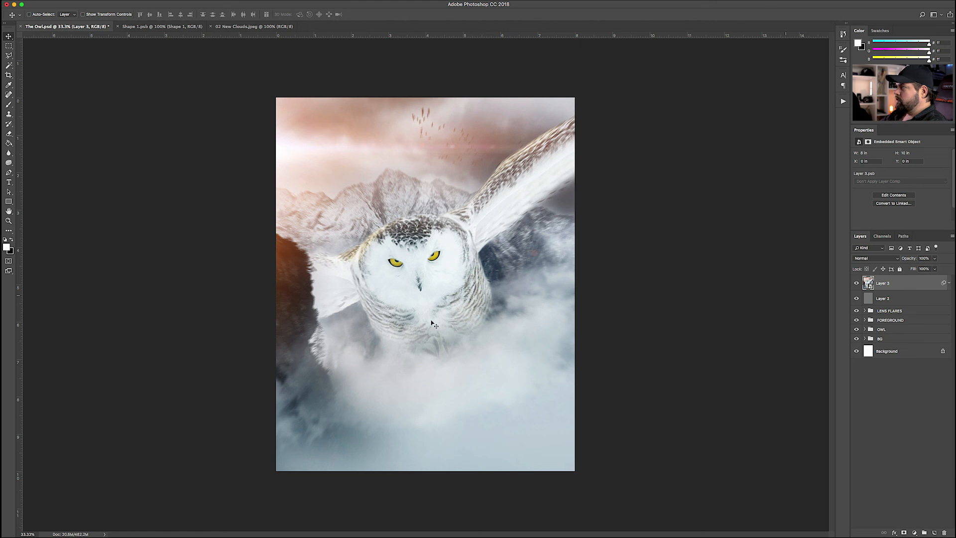
Search 'snow png' in a new browser window and place the snow image into the composite
mouse_move(162, 536)
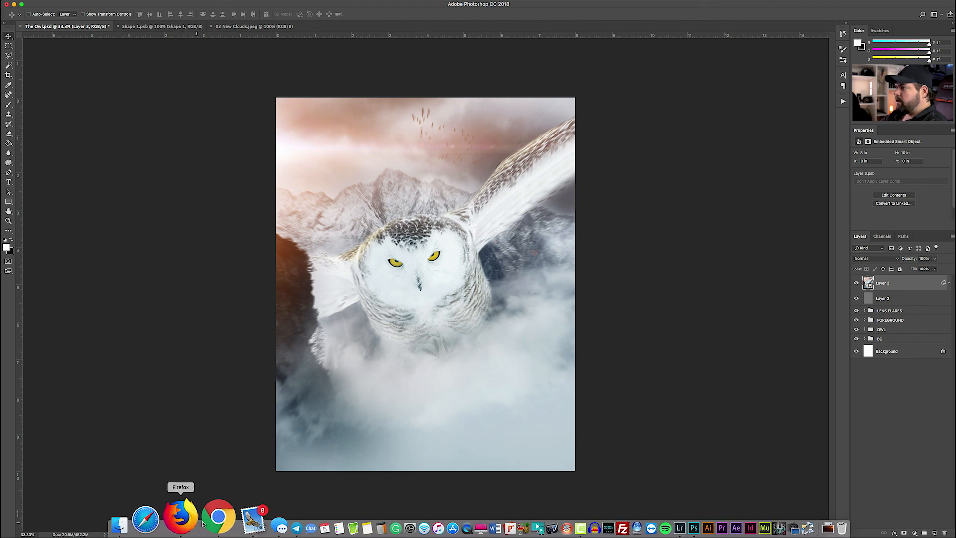
left_click(206, 520)
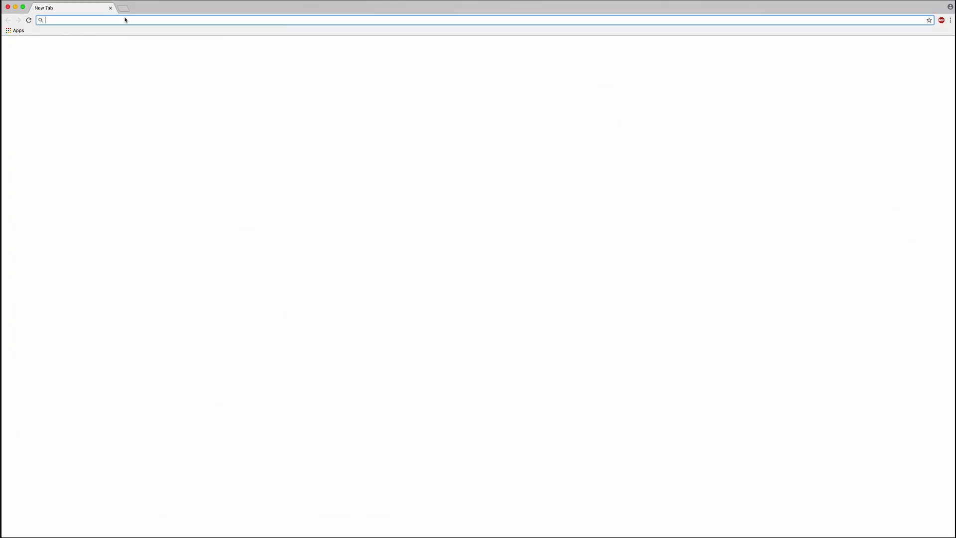
type("snow png")
key("Return")
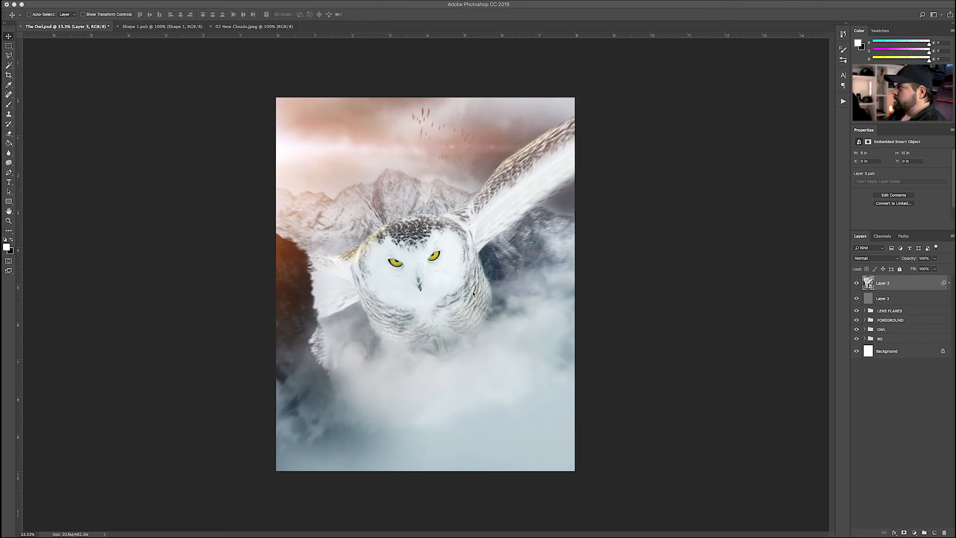
key("ctrl+t")
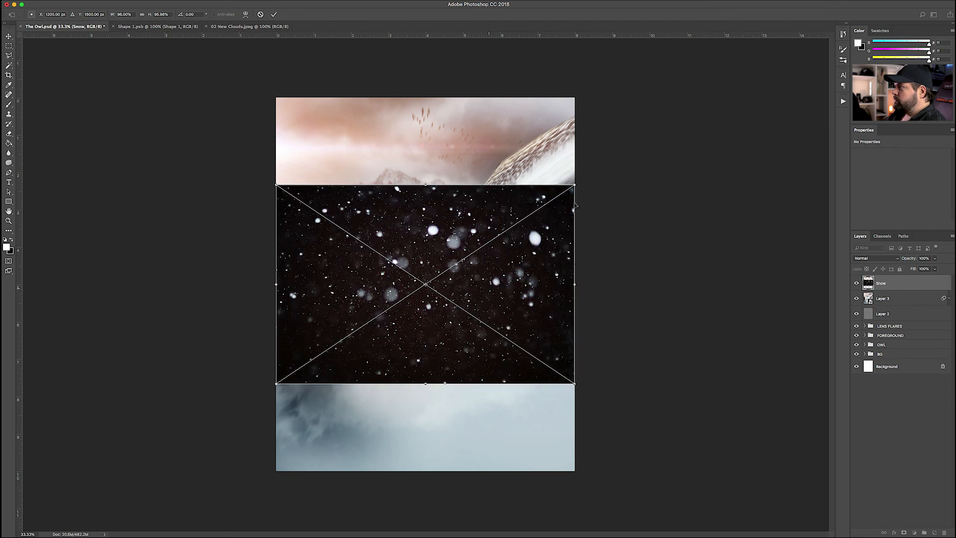
Enlarge and tilt the Snow layer, set its blend mode to Screen, and nudge it up-left
left_click_drag(575, 184, 658, 105)
key("Return")
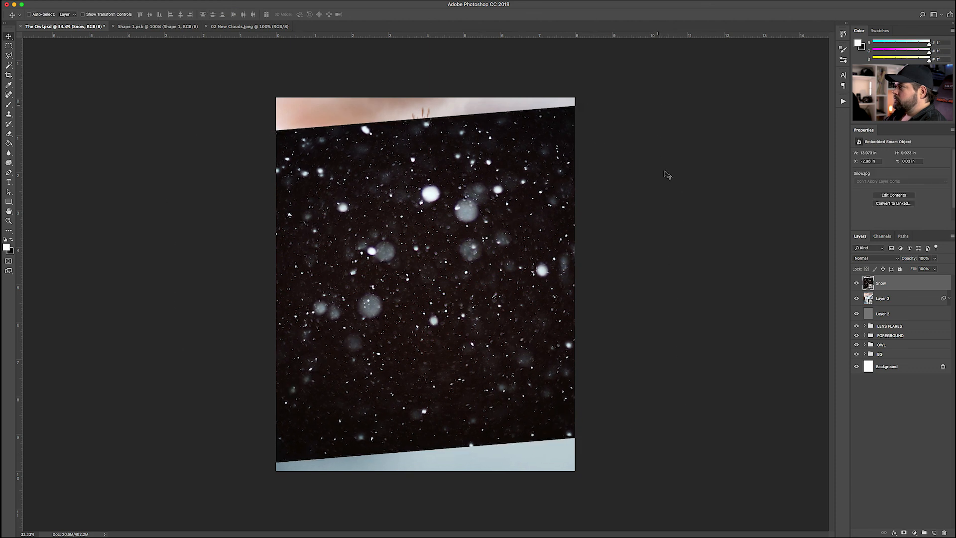
left_click(880, 260)
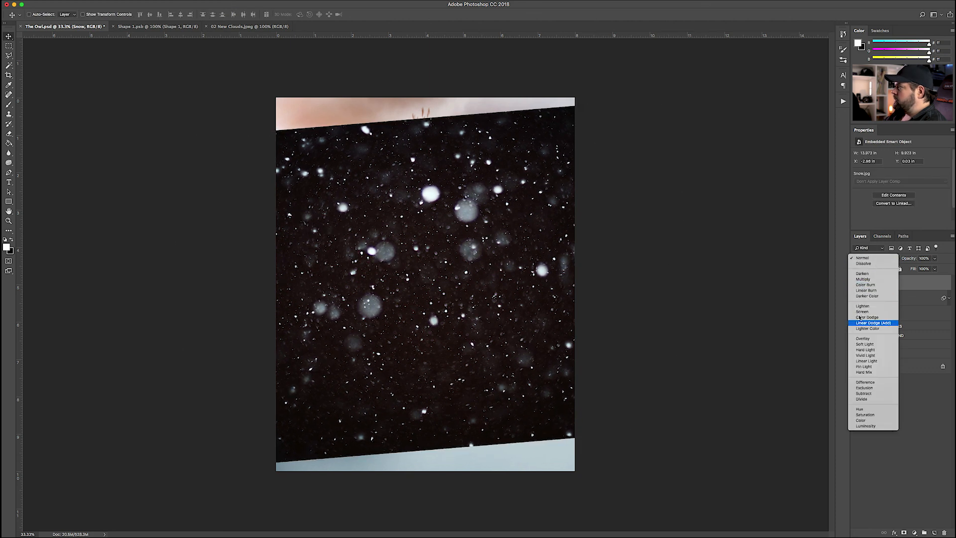
left_click(868, 312)
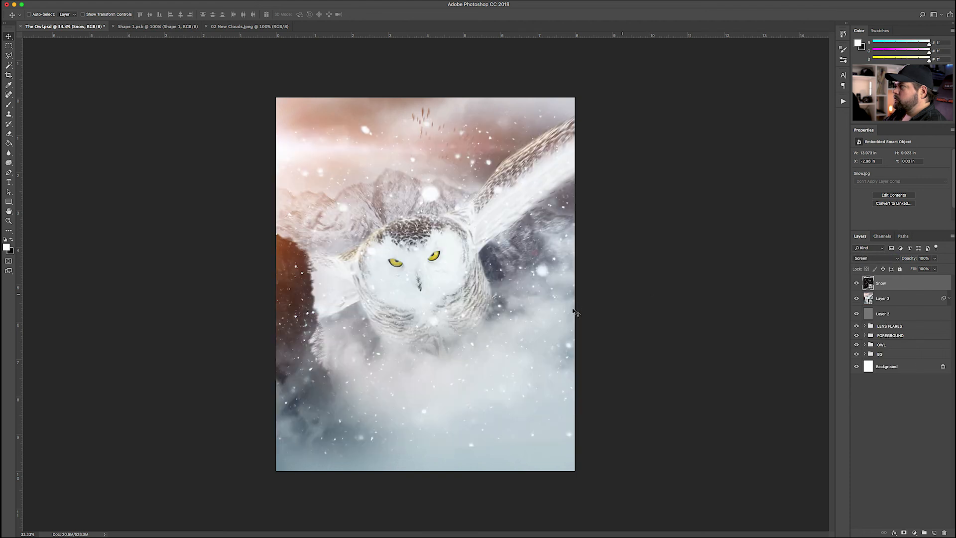
left_click_drag(531, 297, 522, 269)
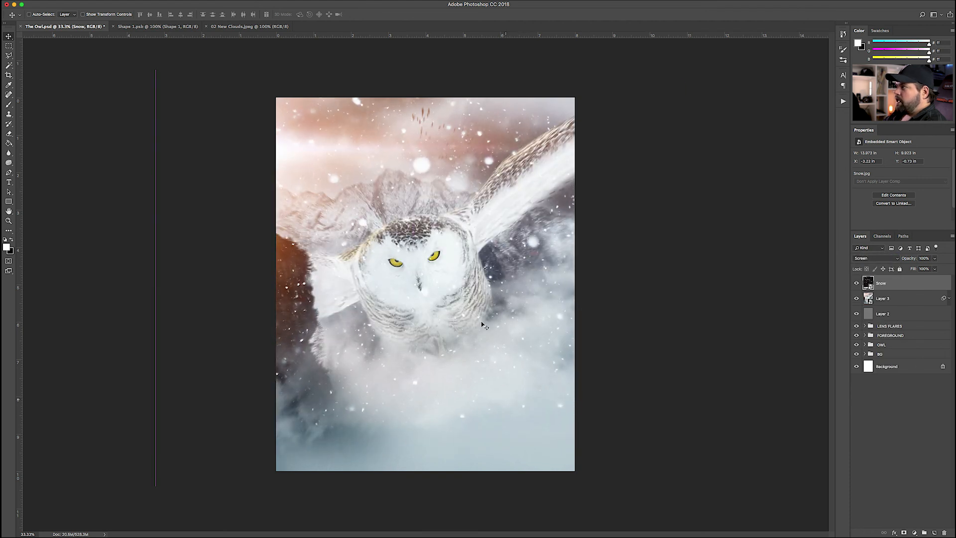
Bring up the Filter menu's Blur submenu to reach Motion Blur
mouse_move(192, 4)
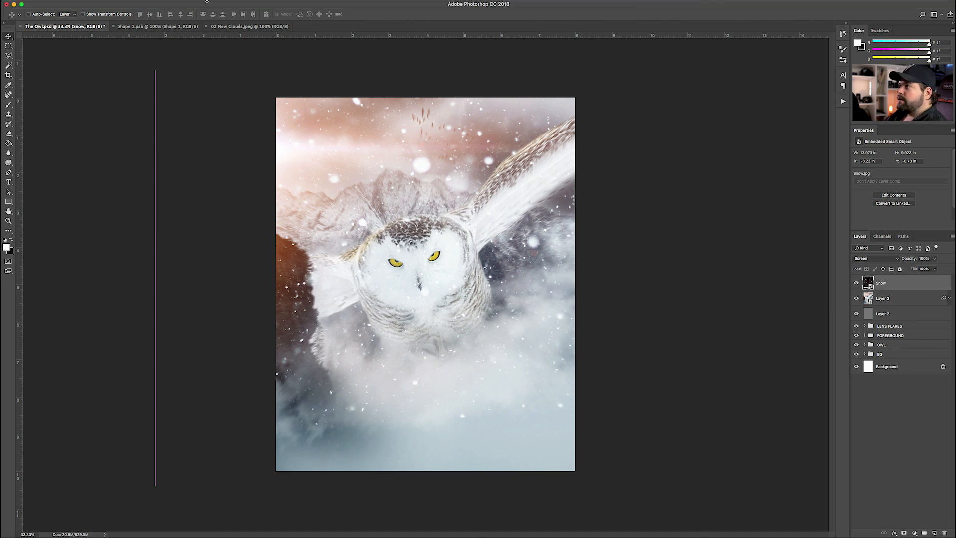
left_click(185, 4)
mouse_move(235, 93)
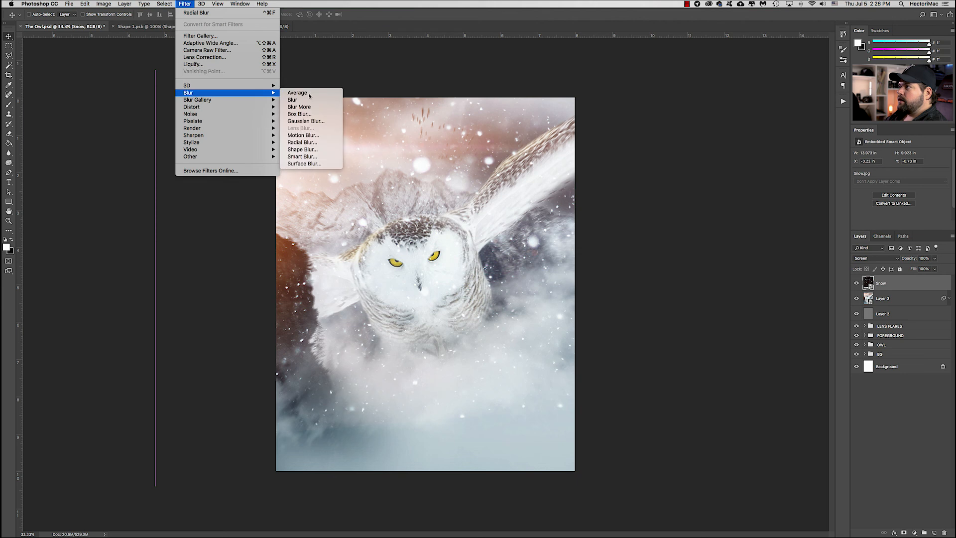
Apply a Motion Blur of -51° angle and about 46 pixels distance to the Snow layer
left_click(307, 136)
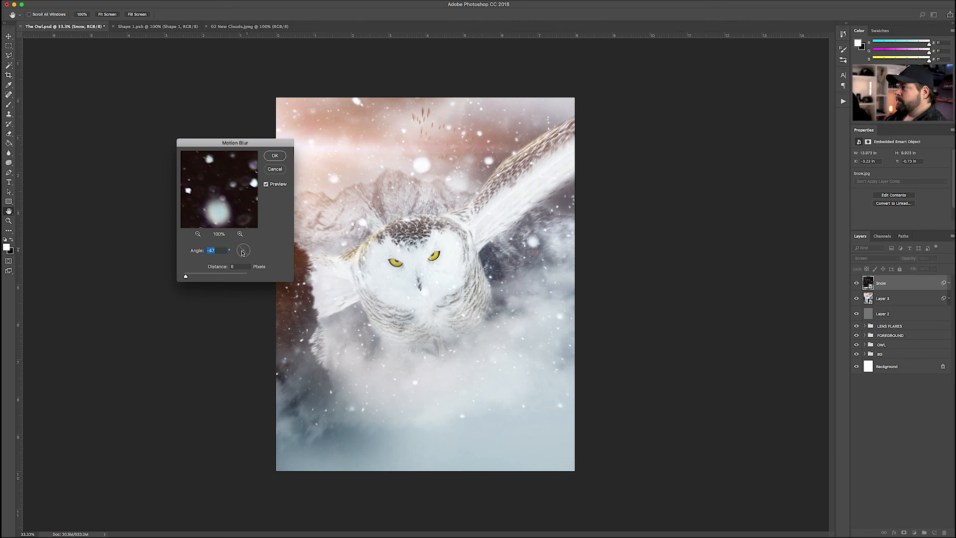
left_click_drag(194, 278, 204, 278)
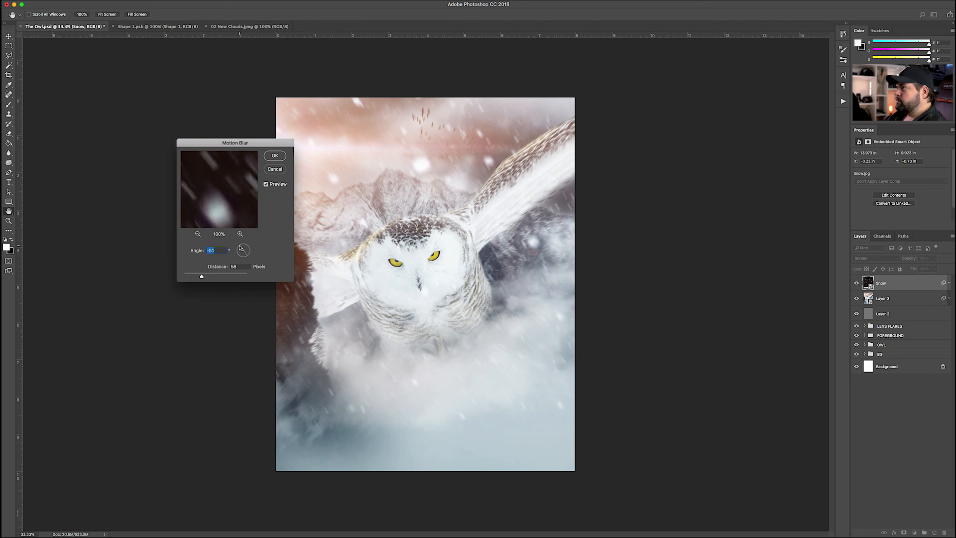
left_click_drag(203, 276, 204, 277)
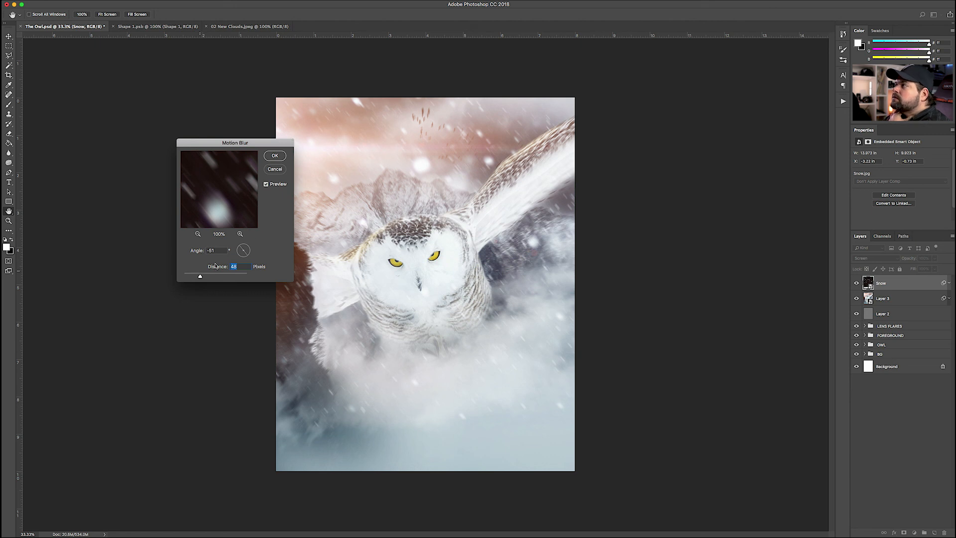
left_click(274, 156)
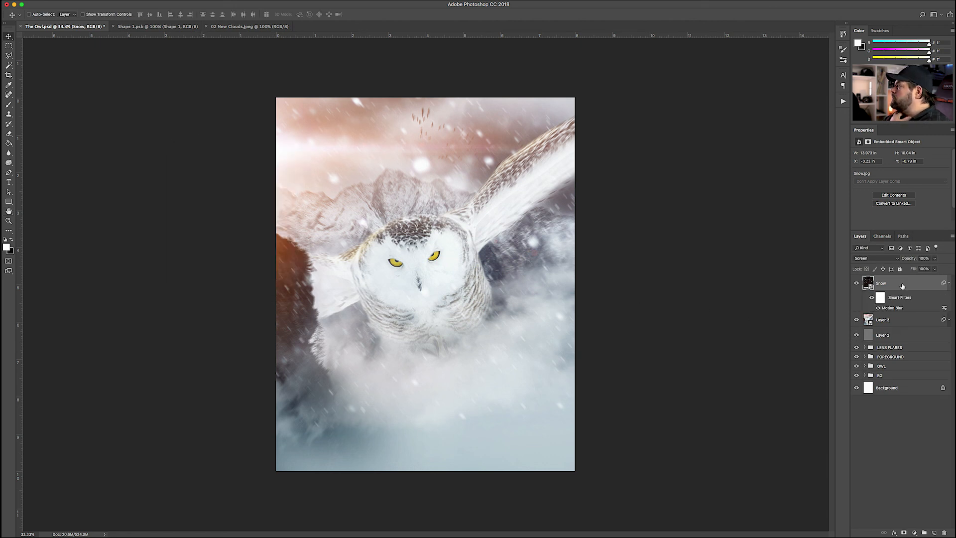
Collapse the Snow layer's smart filters and lower its opacity slightly
left_click(949, 282)
left_click(935, 268)
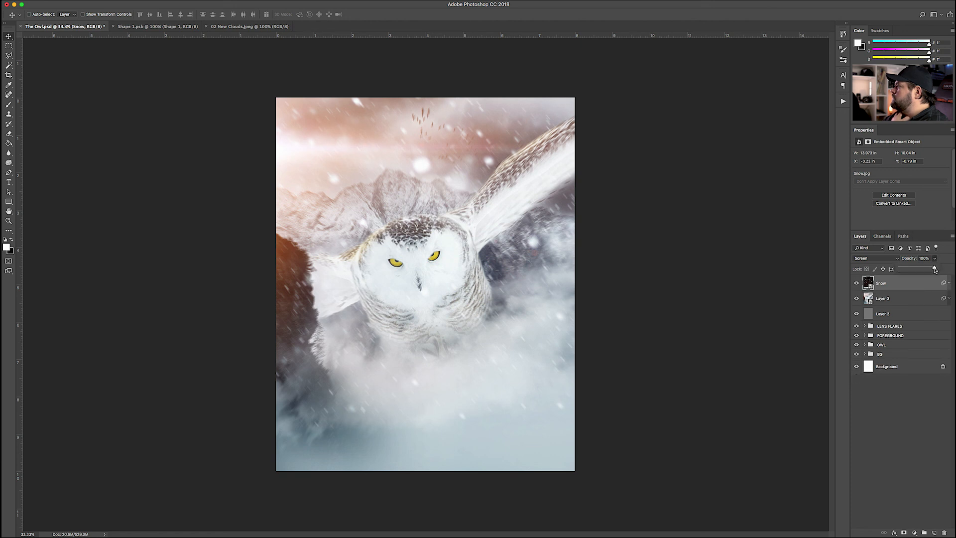
left_click_drag(931, 269, 929, 270)
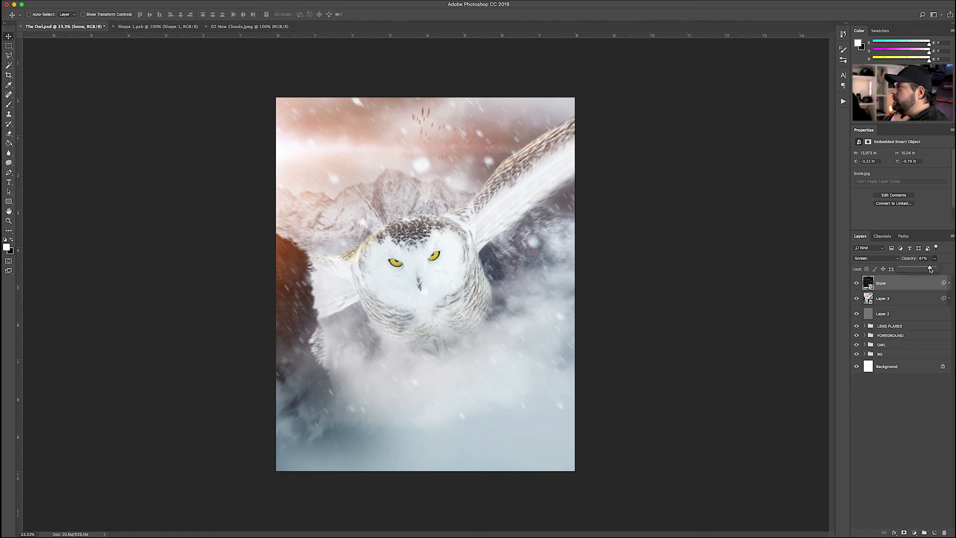
Mask the snow off the bottom clouds with a large soft eraser at 20%, then open Save As
left_click(904, 532)
key("e")
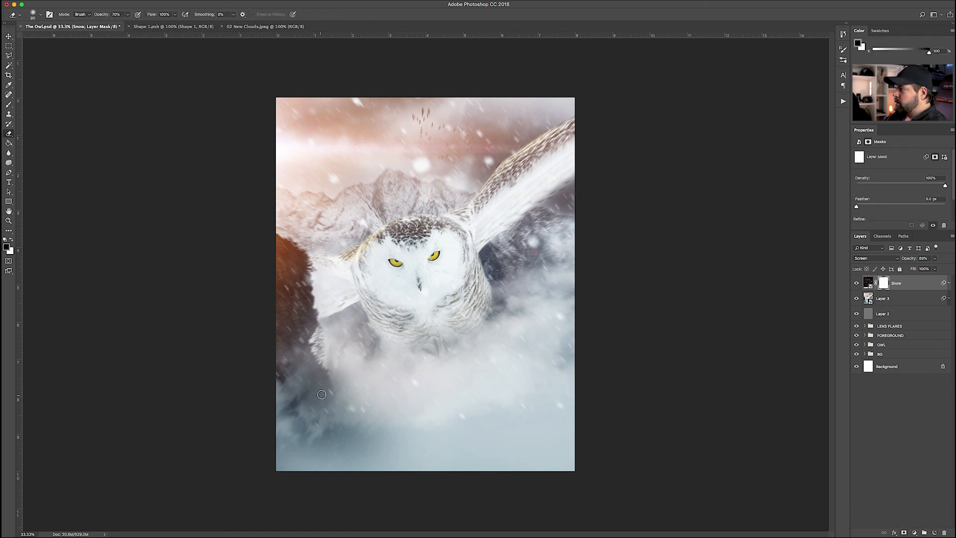
key("bracketright")
key("bracketright")
key("bracketright")
key("bracketright")
key("bracketright")
key("bracketright")
key("bracketright")
key("bracketright")
key("bracketright")
key("bracketright")
key("bracketright")
key("bracketright")
key("bracketright")
key("bracketright")
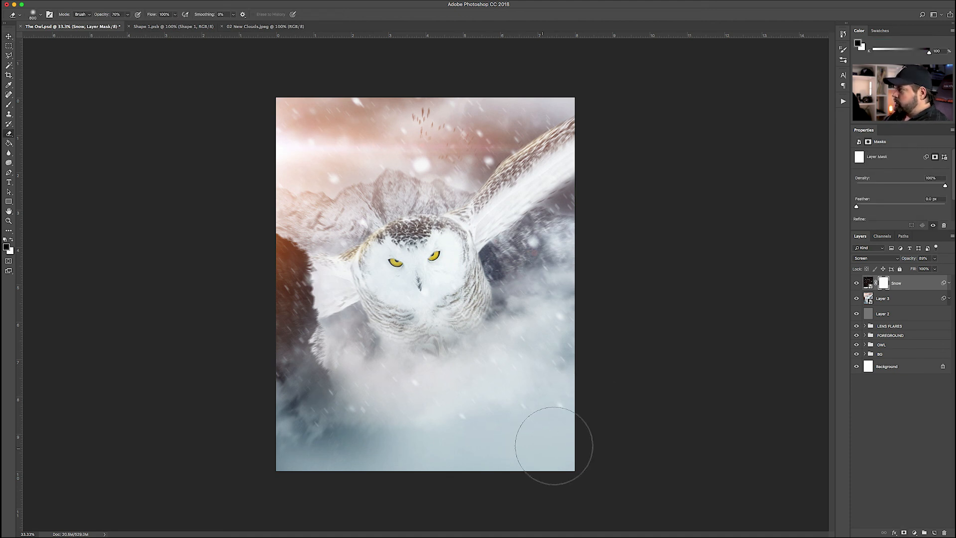
key("x")
mouse_move(558, 438)
left_mouse_down()
mouse_move(508, 462)
mouse_move(370, 471)
mouse_move(275, 440)
mouse_move(299, 475)
left_mouse_up()
key("2")
mouse_move(287, 400)
left_mouse_down()
mouse_move(544, 409)
mouse_move(468, 396)
left_mouse_up()
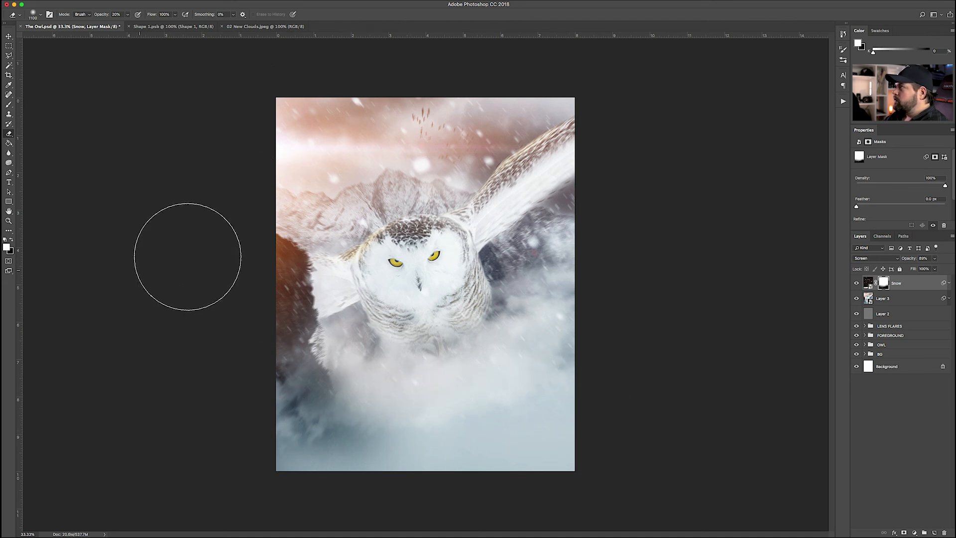
left_click(9, 37)
key("super+shift+s")
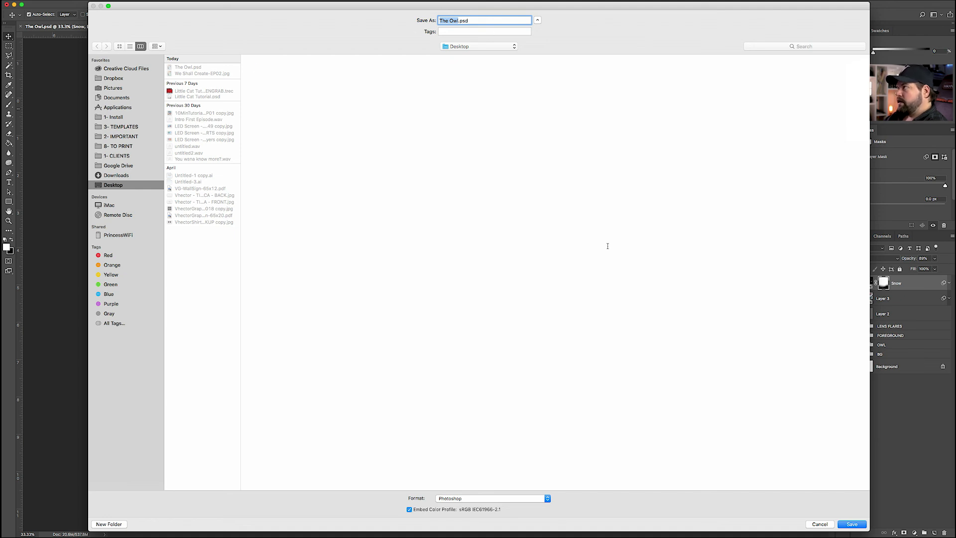
Save over the existing The Owl.psd, replacing it, and return to Lightroom
left_click(852, 525)
left_click(530, 56)
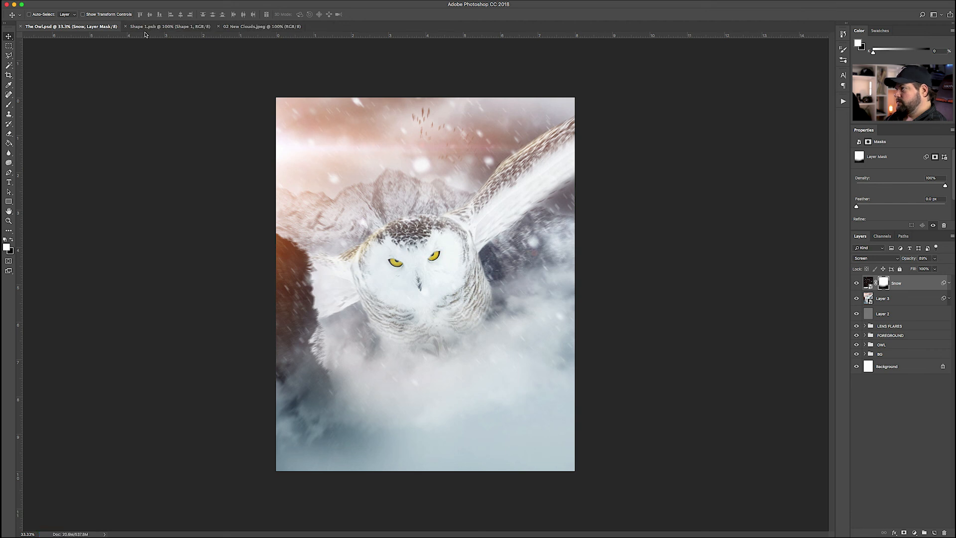
mouse_move(260, 528)
left_click(634, 518)
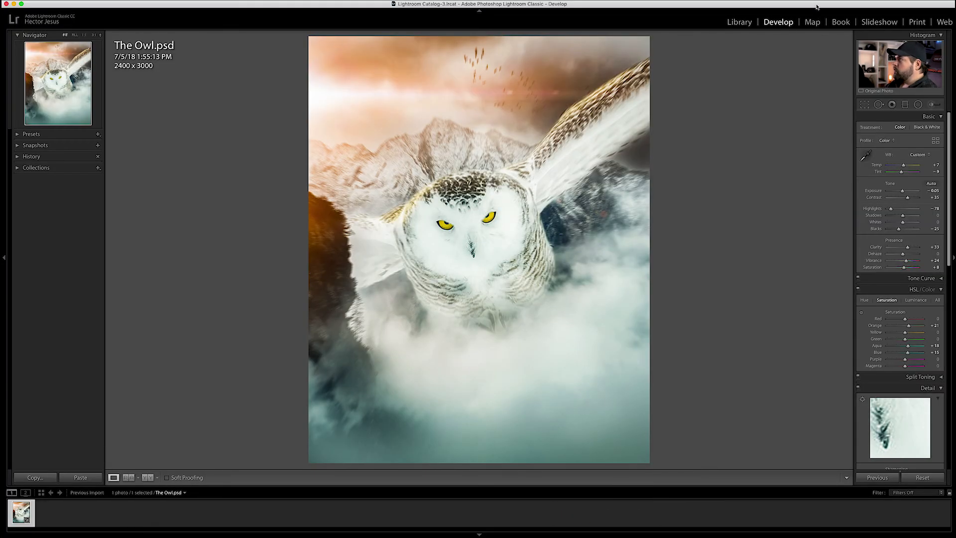
In the Library grid, copy all of The Owl.psd's current Develop settings
left_click(739, 22)
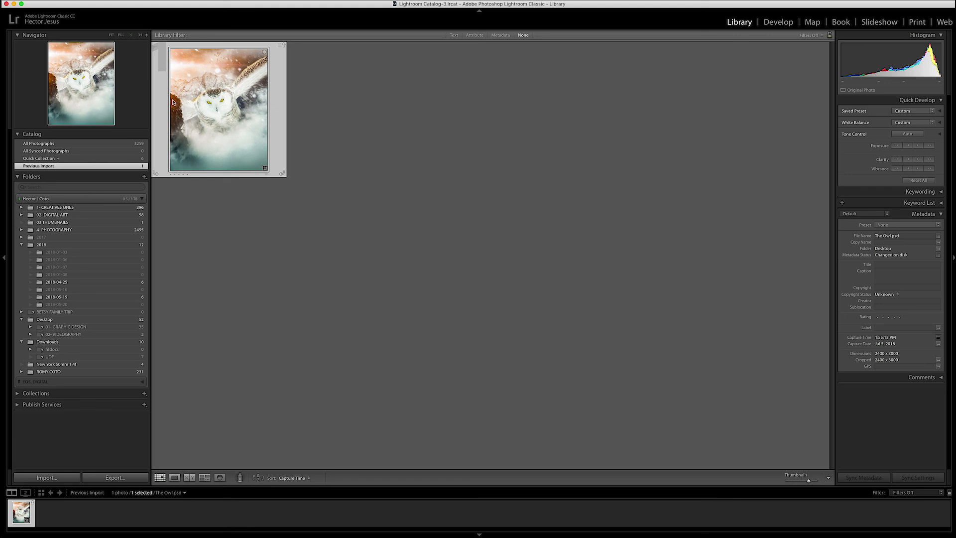
left_click(33, 503)
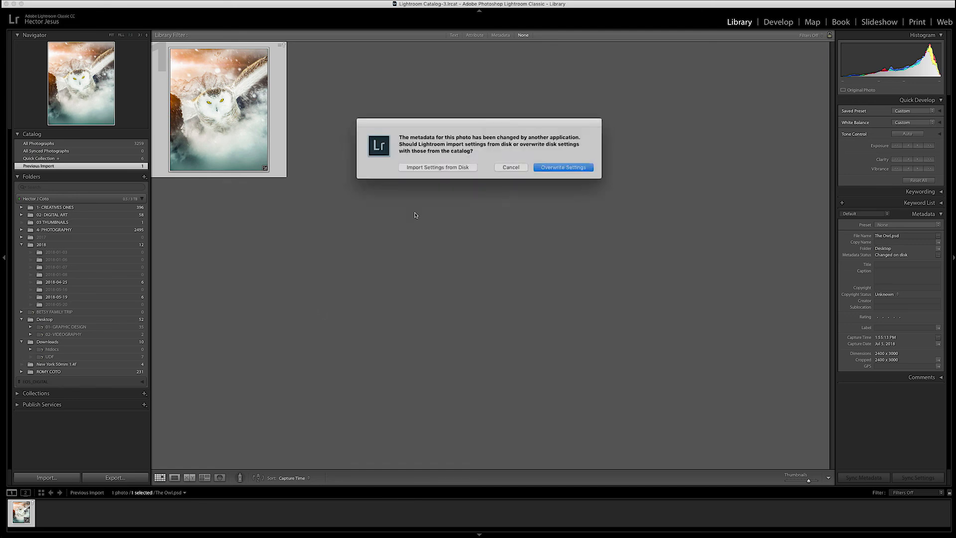
left_click(426, 167)
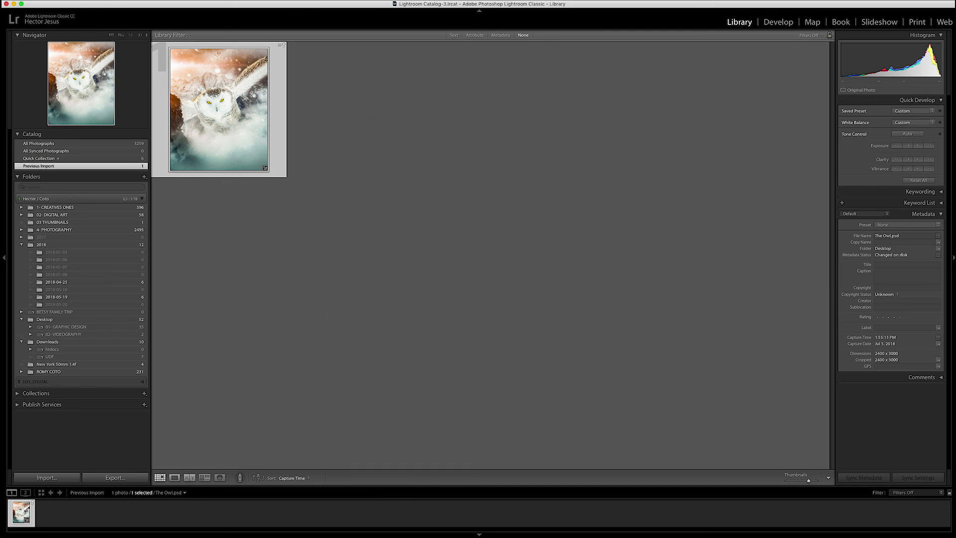
right_click(21, 512)
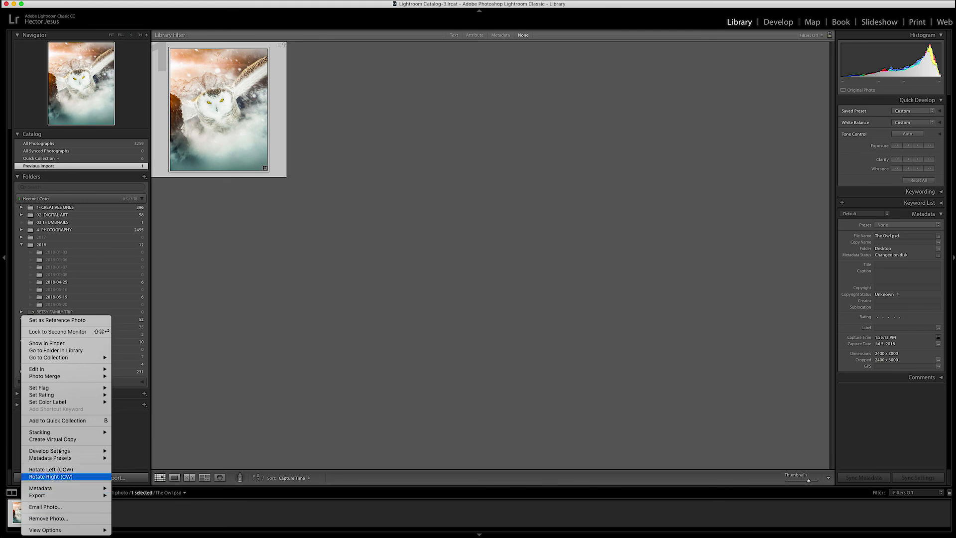
mouse_move(71, 452)
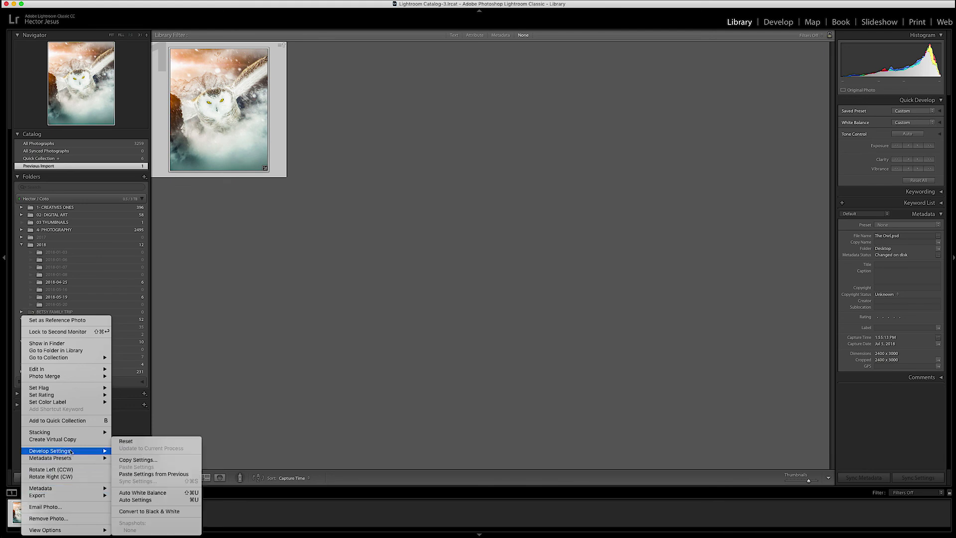
left_click(144, 462)
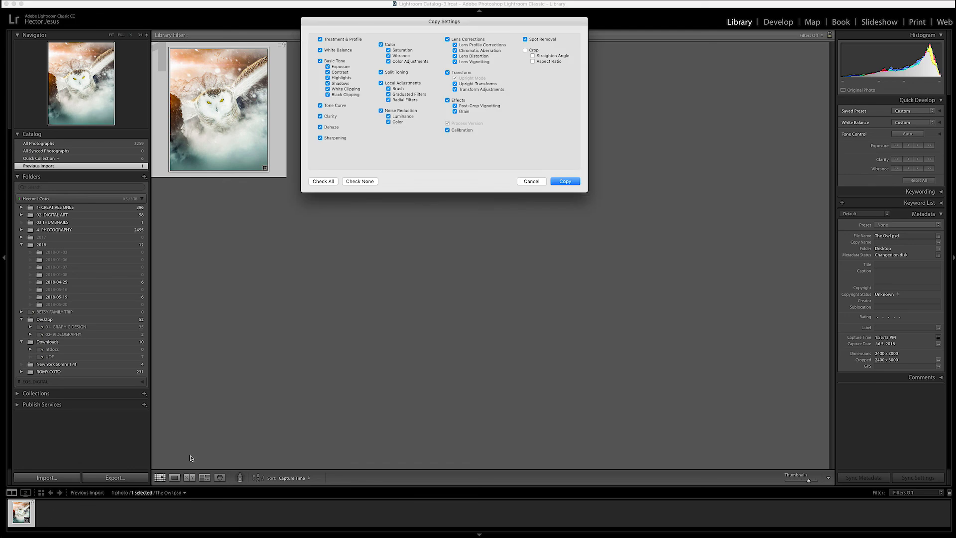
left_click(566, 182)
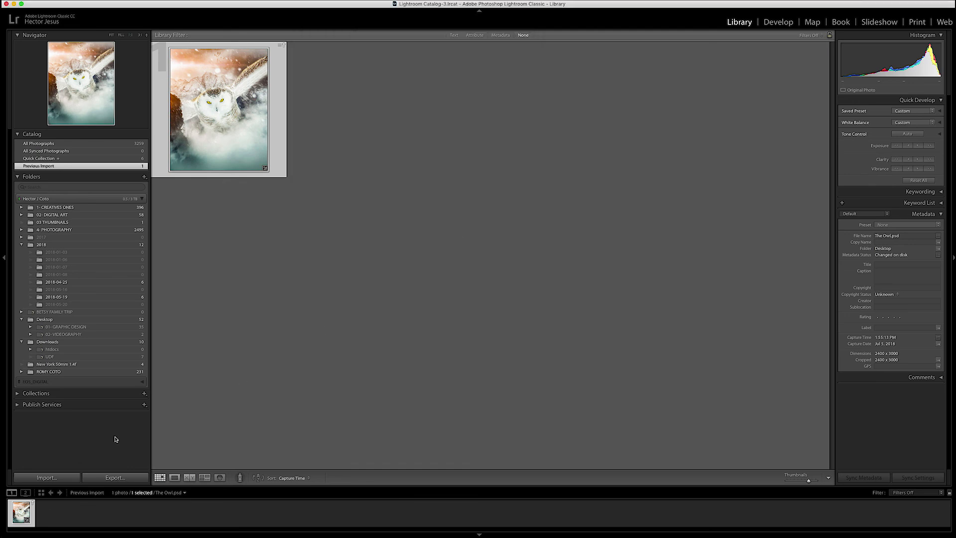
Import the updated file from disk, paste the copied Develop settings back, and view it in Develop
left_click(33, 504)
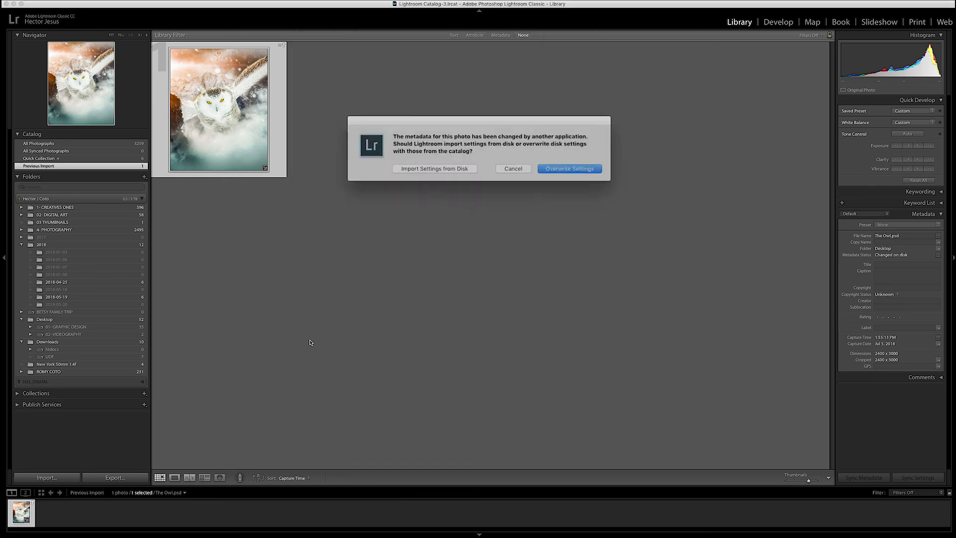
left_click(427, 167)
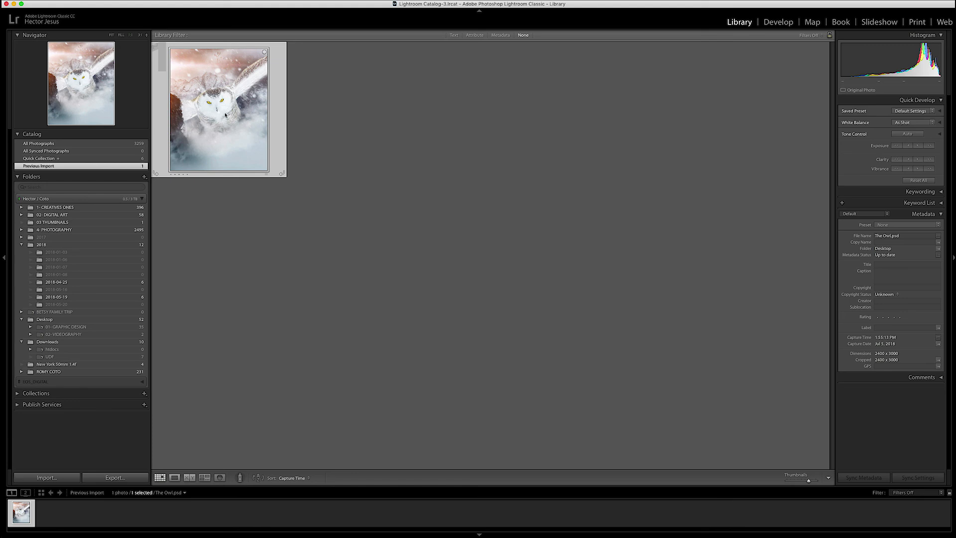
right_click(21, 516)
mouse_move(71, 452)
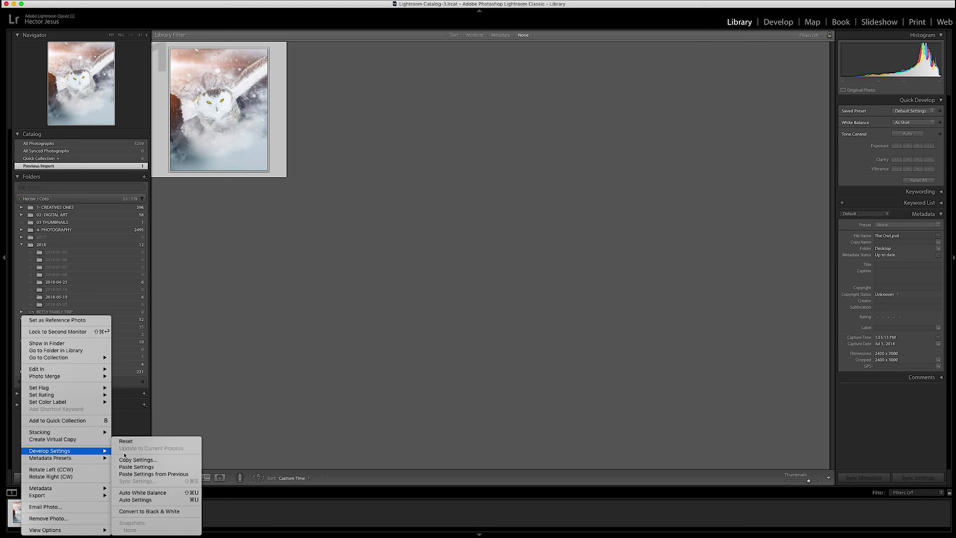
left_click(141, 468)
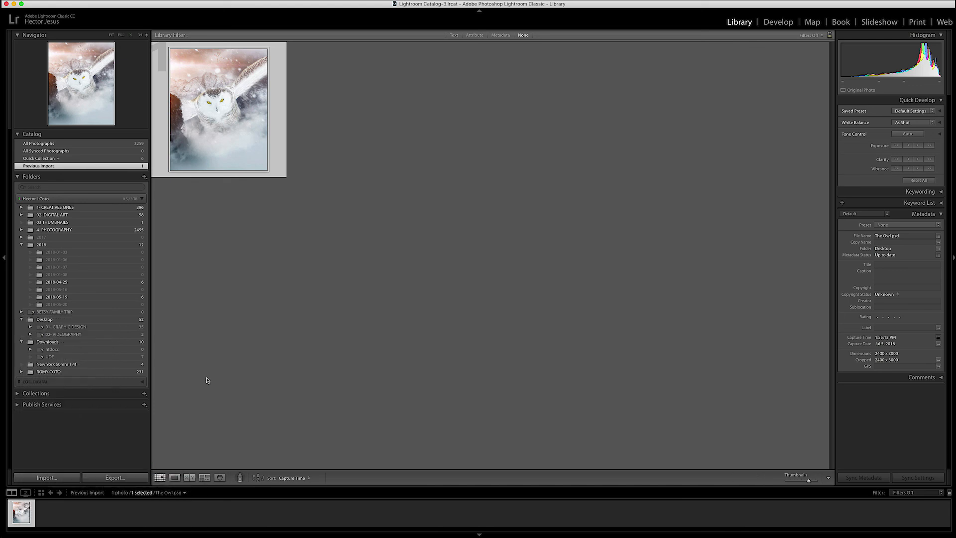
left_click(773, 22)
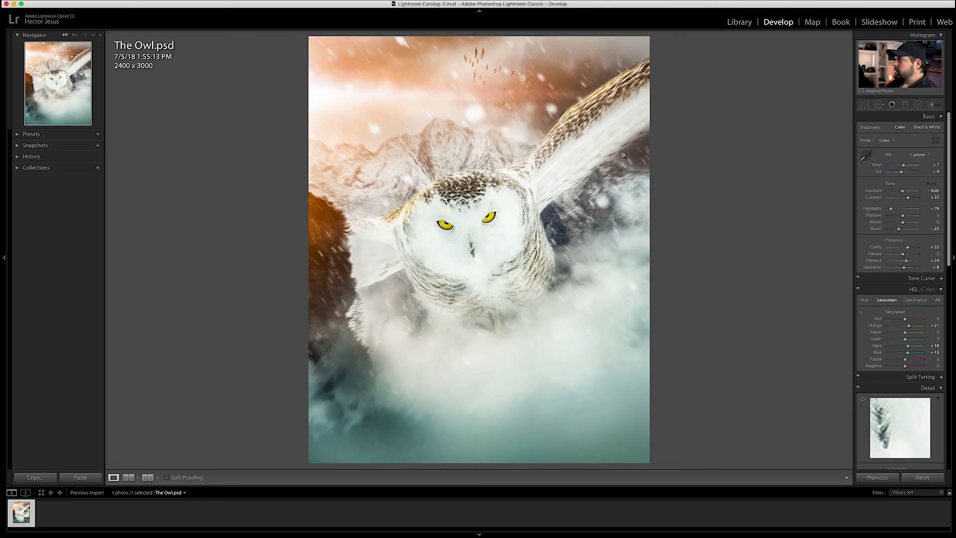